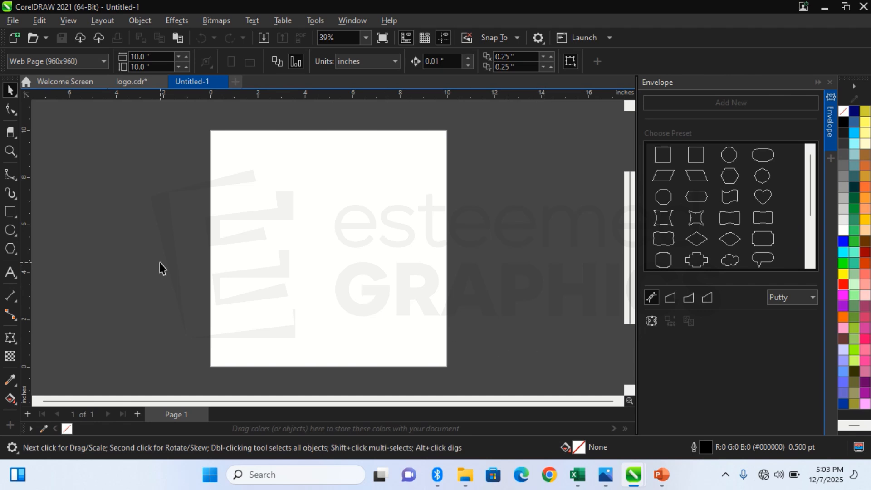
Step: Create the artistic text CocaCola beside the page's upper edge
click(8, 274)
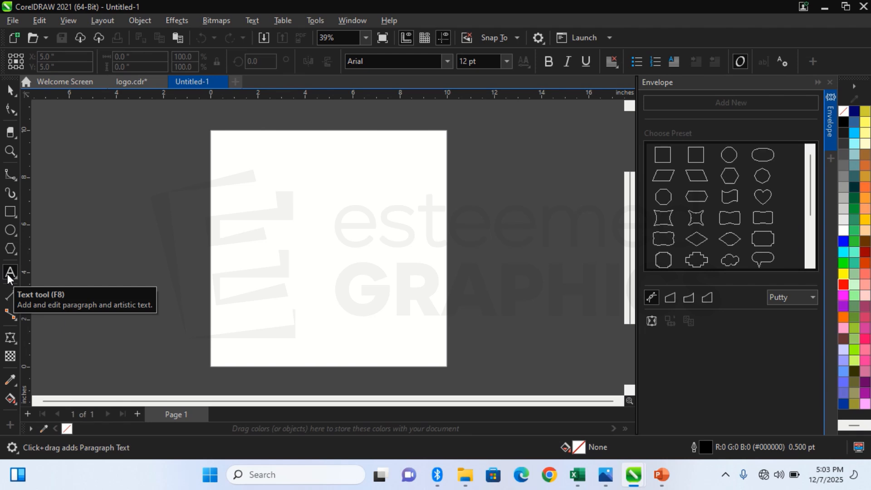
click(7, 273)
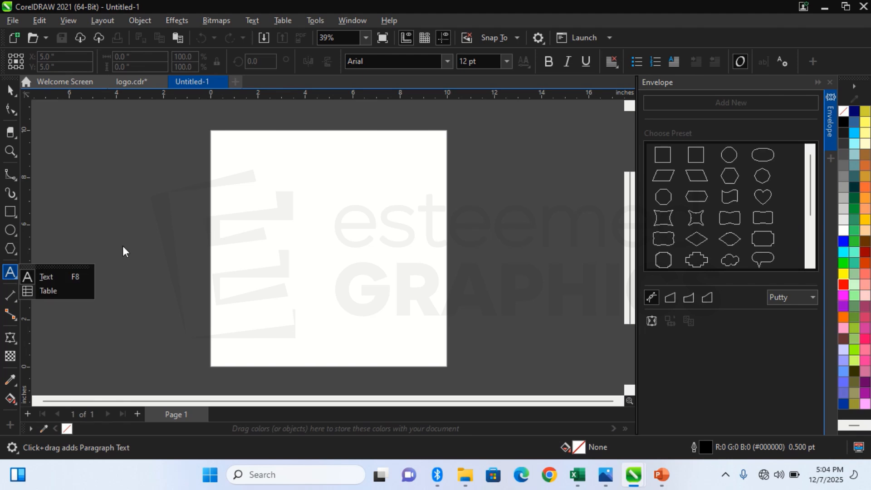
click(72, 276)
click(166, 195)
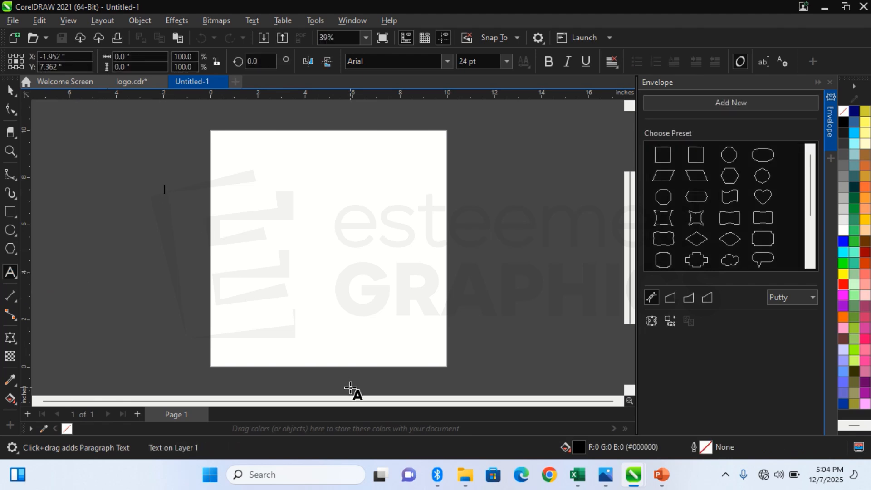
text(Coc)
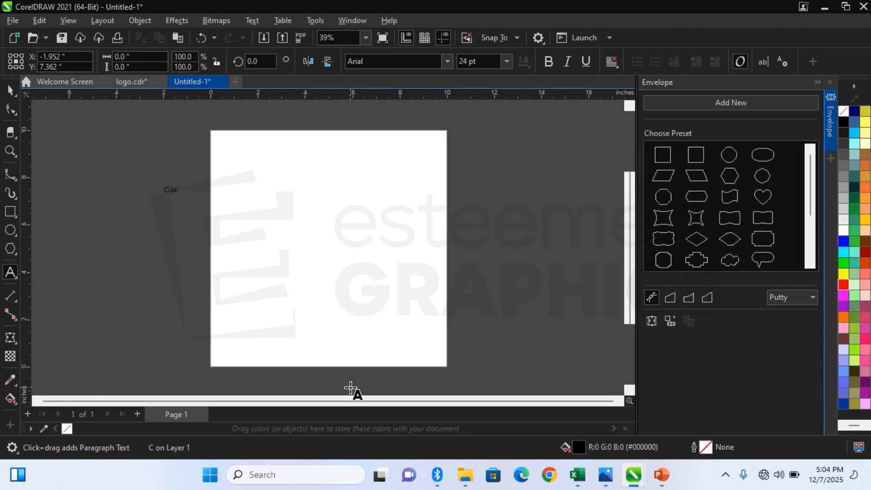
text(acola)
key(BackSpace)
key(BackSpace)
key(BackSpace)
key(BackSpace)
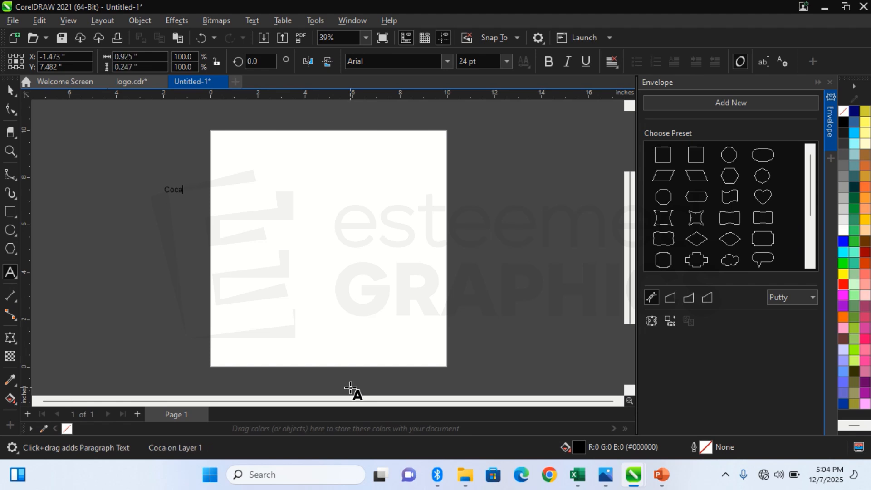
text(Cola)
key(ctrl+space)
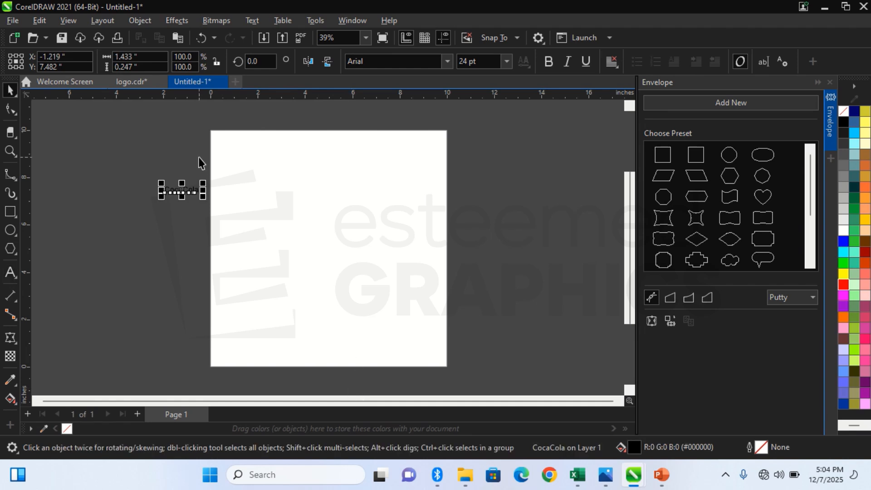
Step: Enlarge the CocaCola text to about 7.5 inches wide in the middle of the page and fill it red
drag(201, 193, 336, 253)
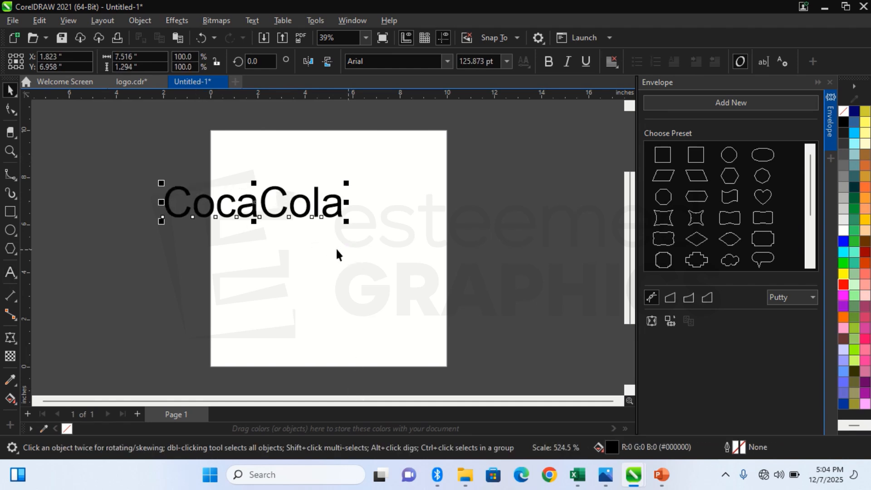
drag(271, 214, 346, 269)
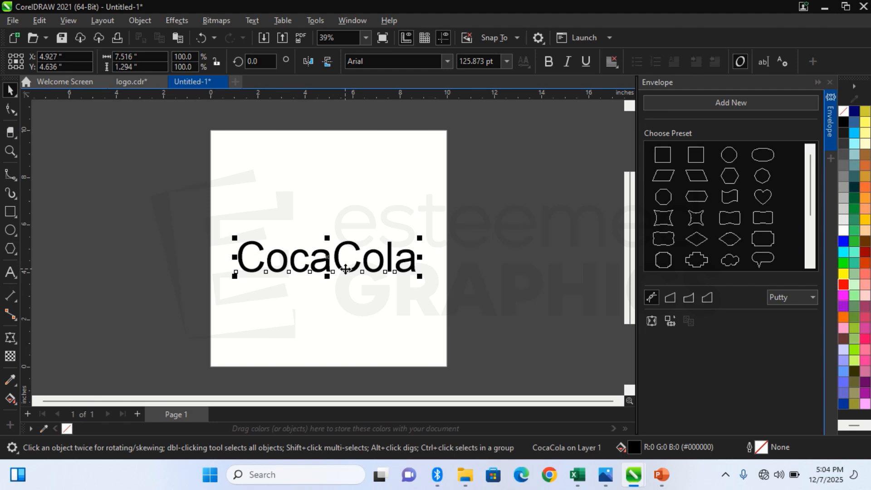
click(843, 286)
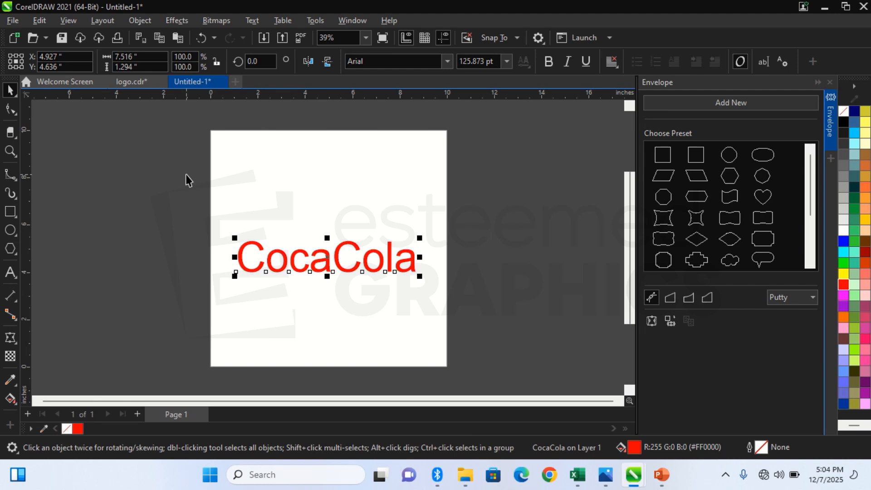
Step: Set the CocaCola text in the Coca Cola ii font and enlarge it to about 7.4 inches wide
click(375, 204)
click(325, 255)
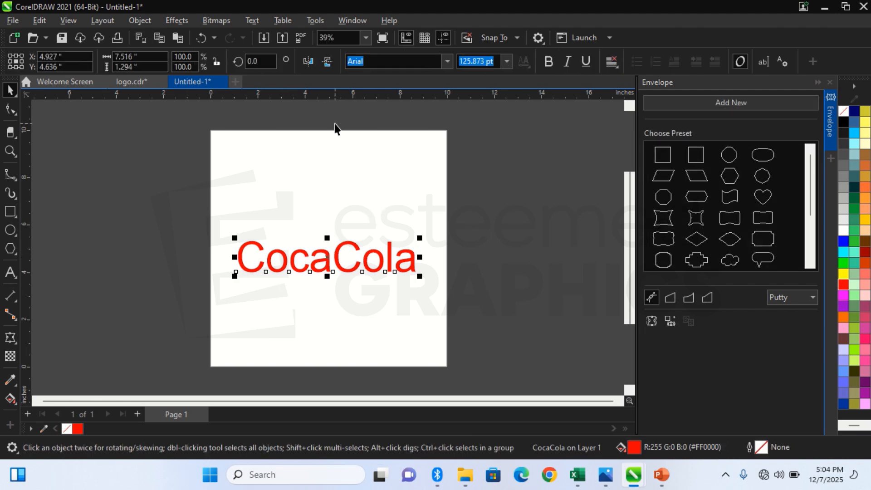
click(447, 62)
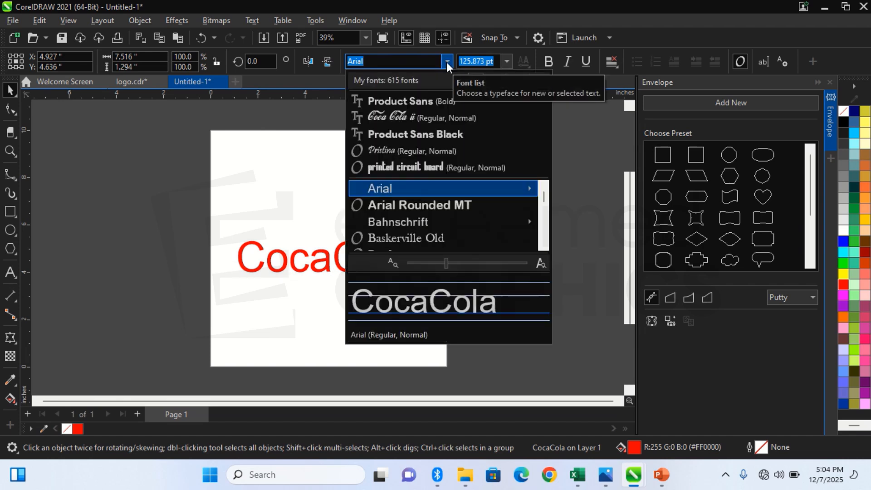
click(438, 115)
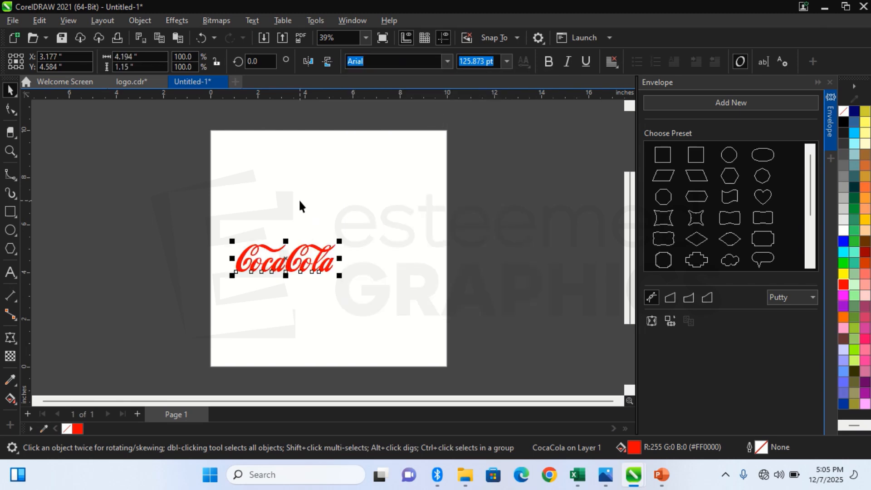
drag(340, 276, 417, 312)
click(153, 230)
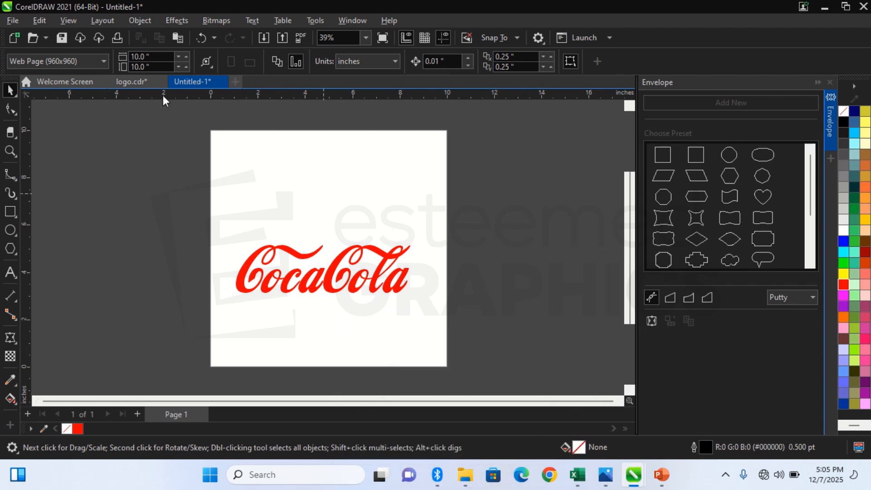
Step: In logo.cdr, draw a white rectangle about 8.1 by 3 inches as a backdrop for the red Coca-Cola logo
click(140, 83)
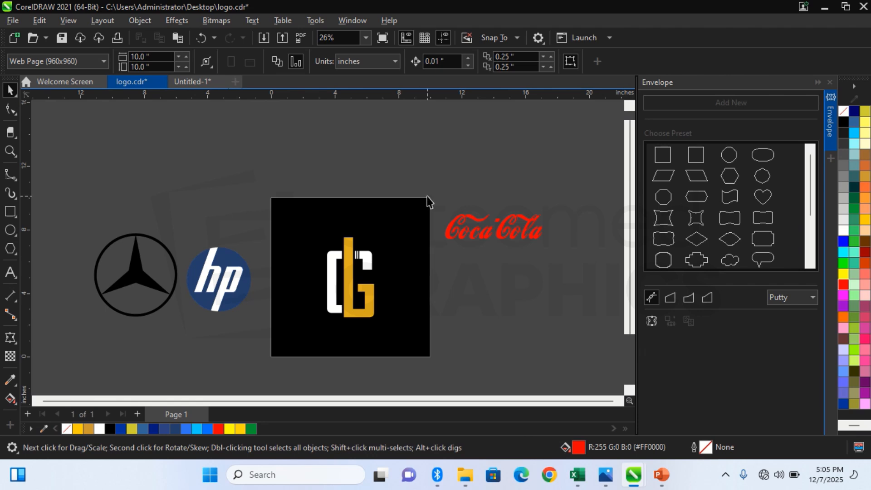
key(z)
drag(399, 189, 580, 243)
key(space)
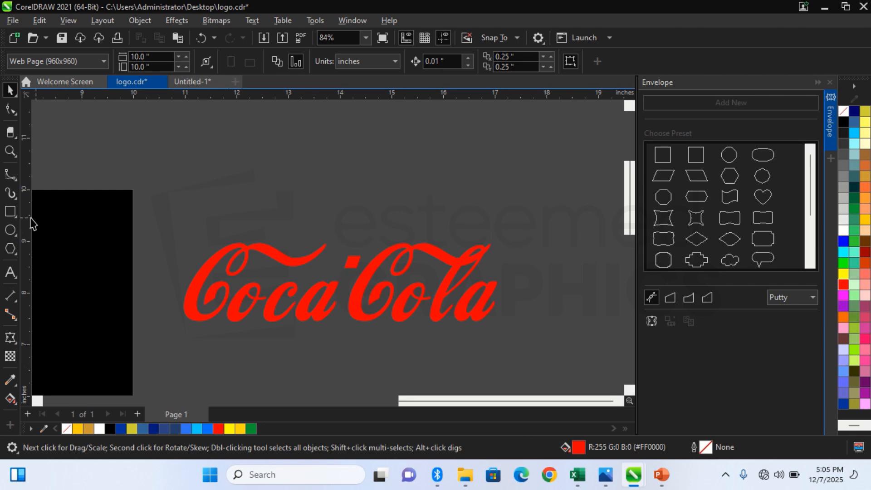
click(11, 212)
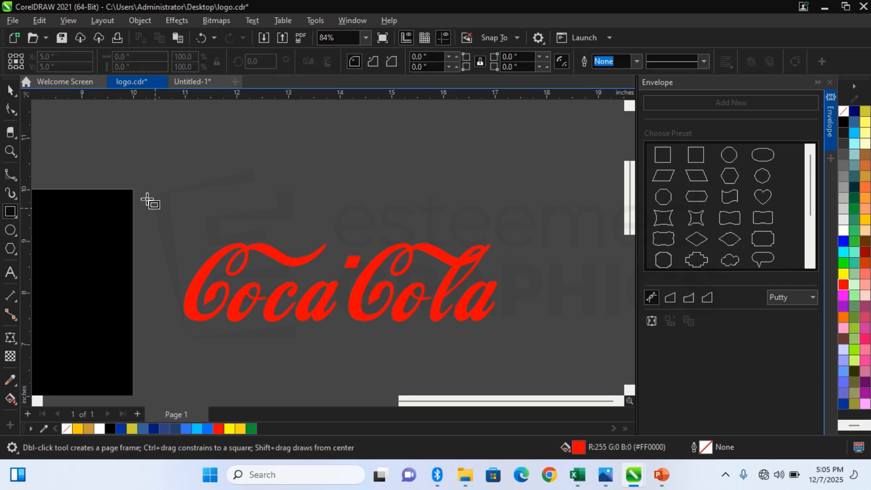
drag(145, 198, 566, 353)
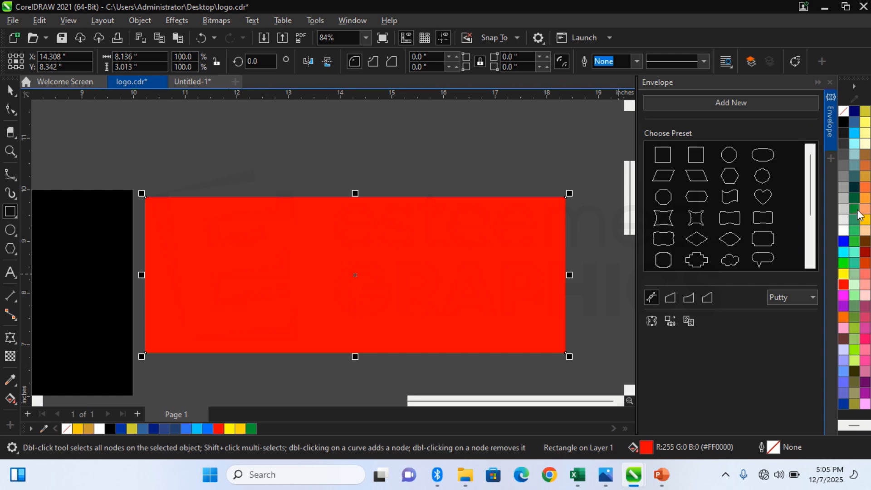
click(843, 231)
key(space)
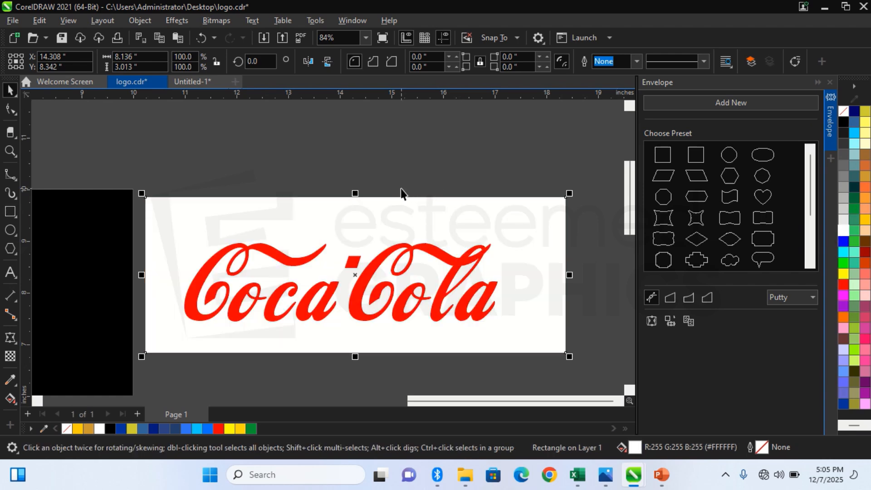
click(401, 187)
drag(401, 220, 404, 231)
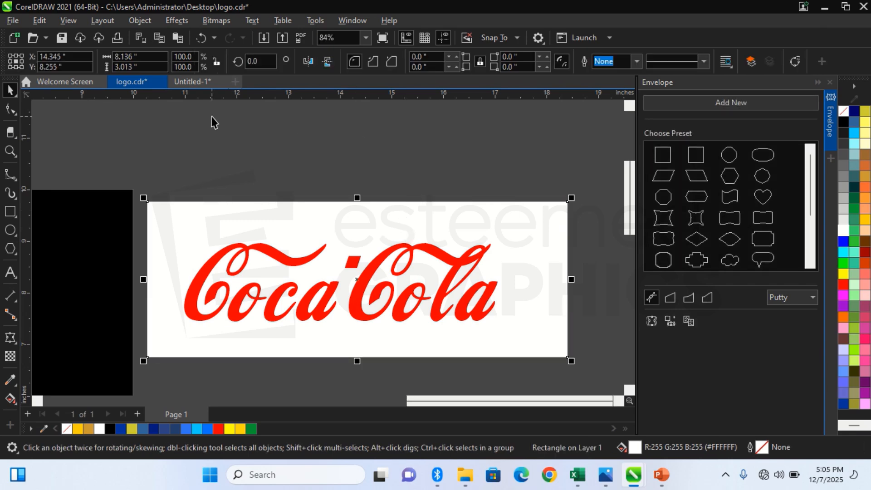
Step: Compare the Untitled-1 text with the logo in logo.cdr and insert a space between Coca and Cola
click(197, 84)
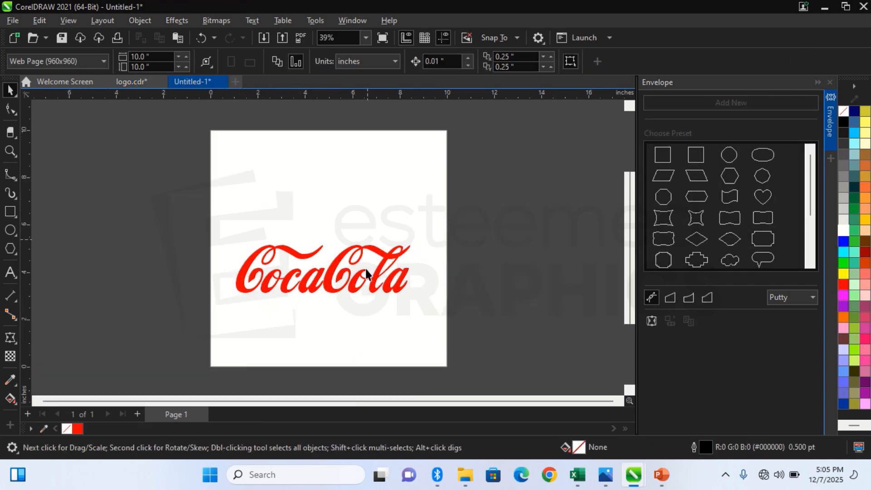
click(148, 77)
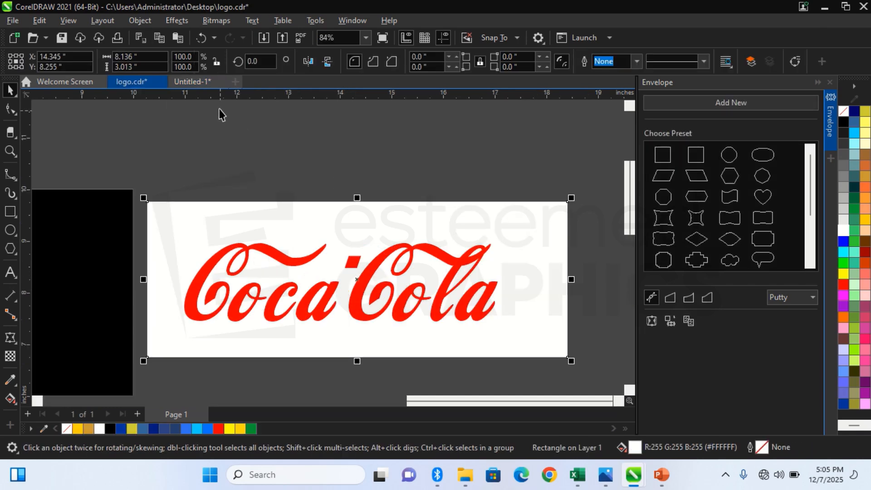
click(200, 83)
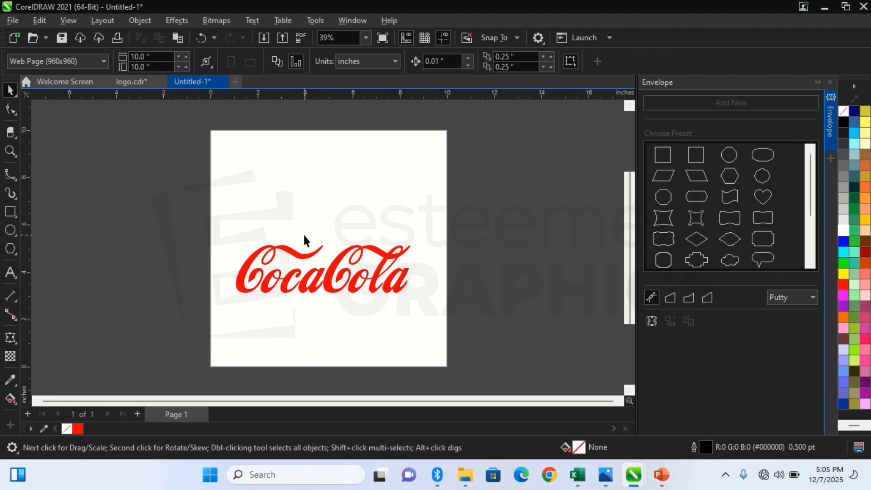
click(328, 276)
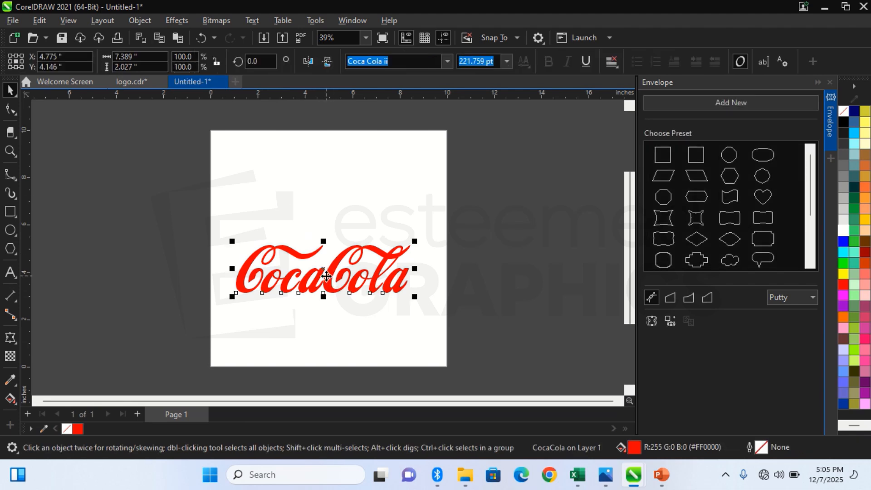
double_click(326, 277)
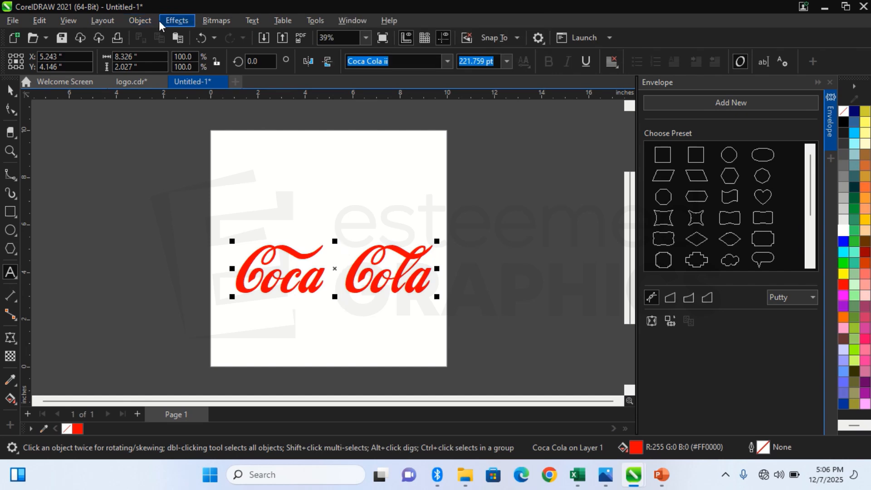
Step: Break the Coca Cola text apart into two separate word objects
click(140, 21)
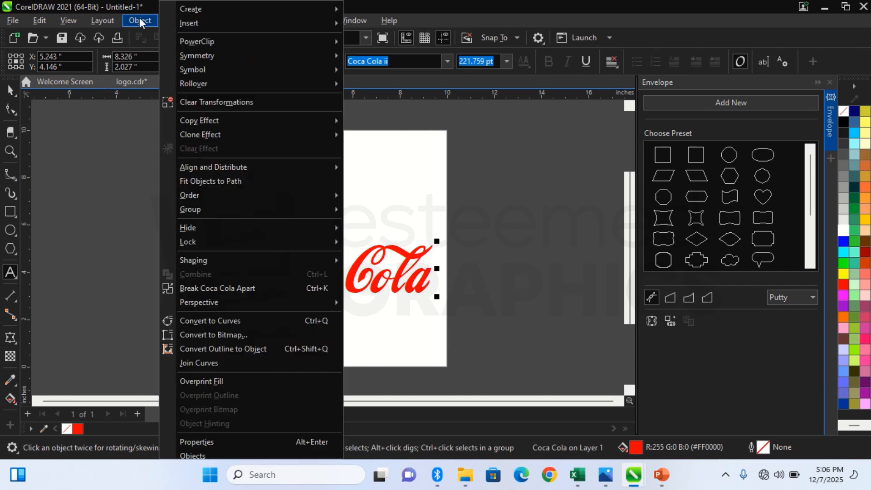
click(295, 288)
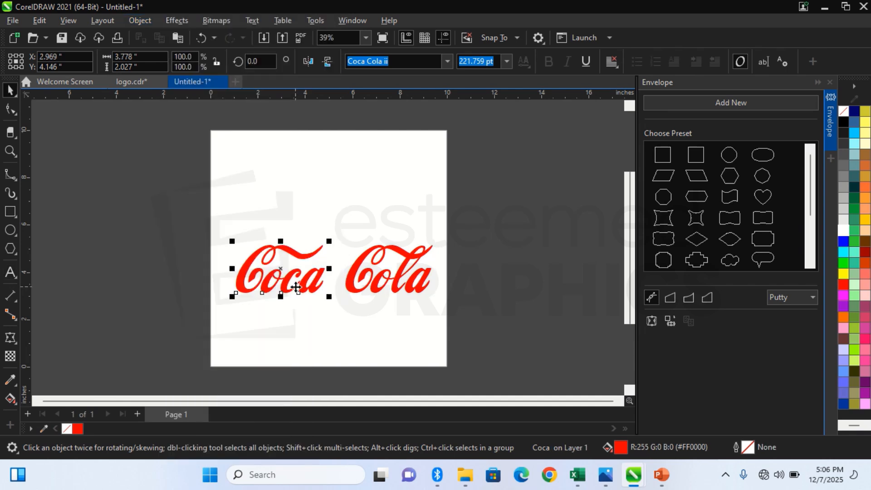
key(z)
key(space)
key(z)
key(space)
key(ctrl+z)
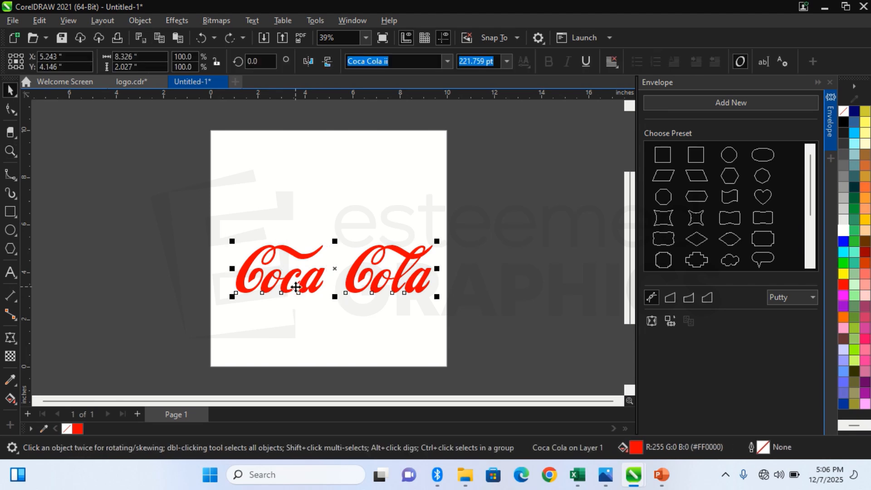
key(ctrl+shift+z)
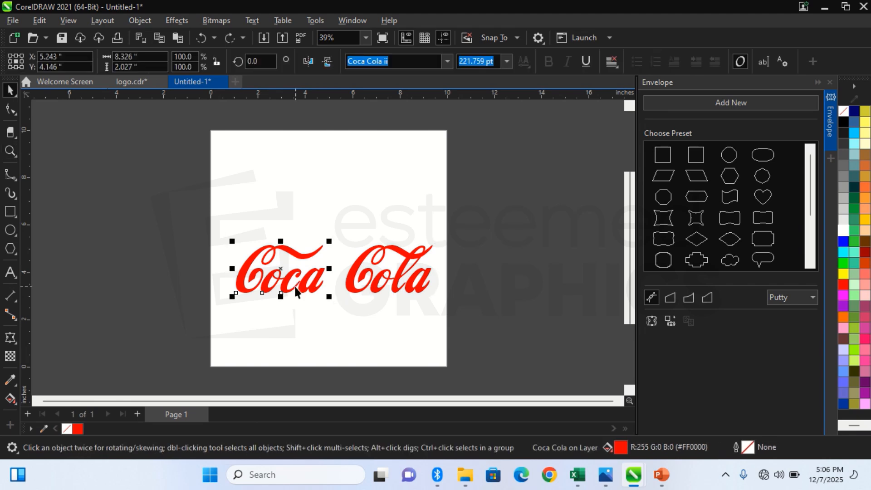
Step: Move the word Cola about 0.5 inch closer to Coca, keeping both words on the same baseline
click(358, 292)
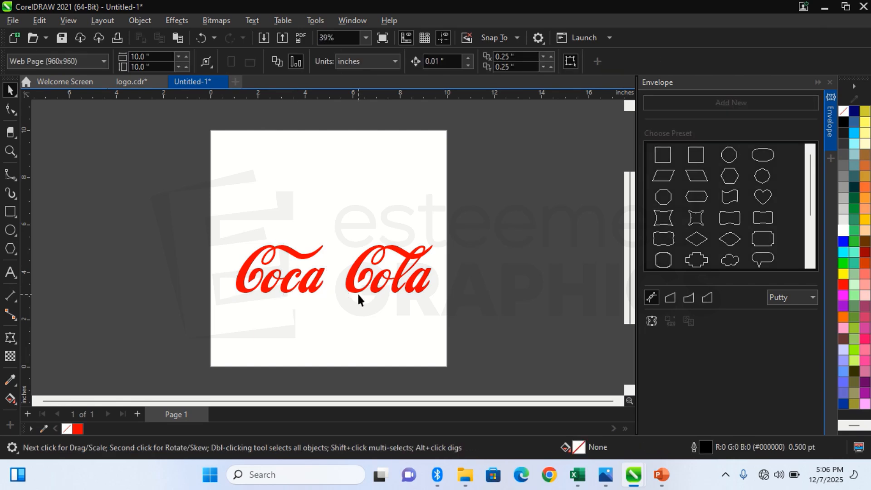
click(358, 291)
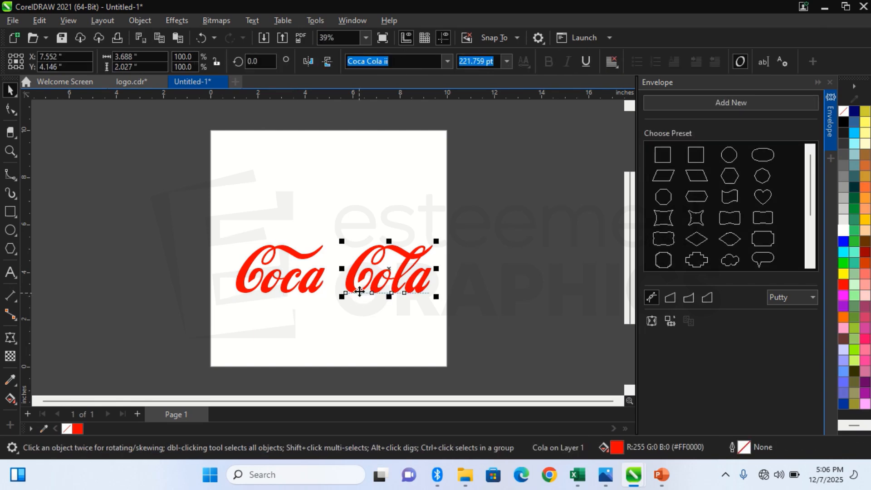
drag(360, 291, 352, 292)
key(Left)
key(Left)
key(Left)
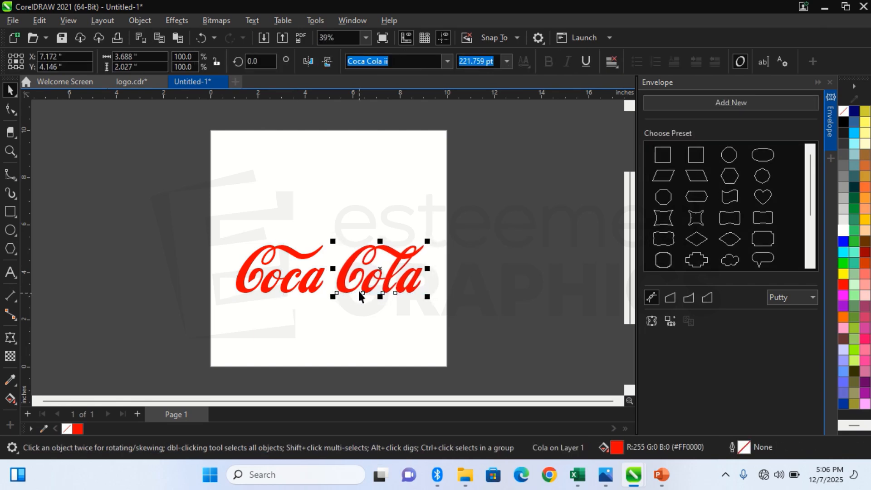
key(Left)
key(Left)
key(Left)
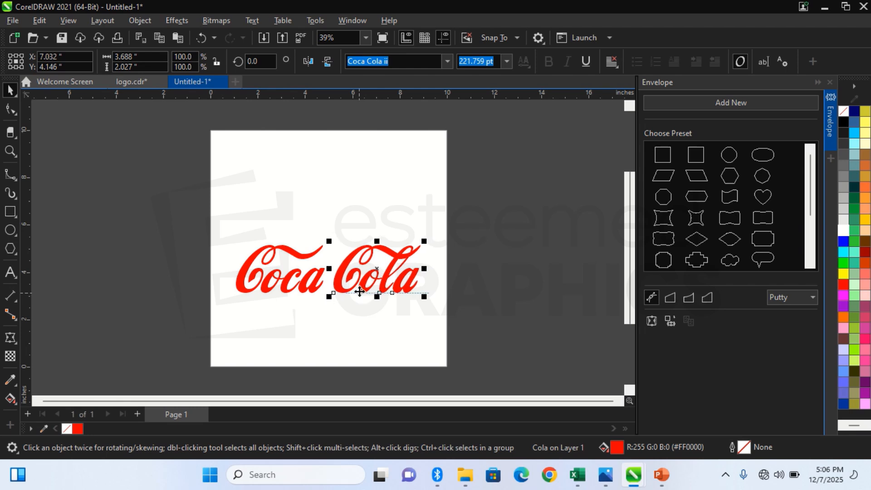
Step: Check the hyphen in logo.cdr and draw a rectangle about 0.46 by 0.41 inch between the tops of Coca and Cola in Untitled-1
click(331, 191)
click(142, 82)
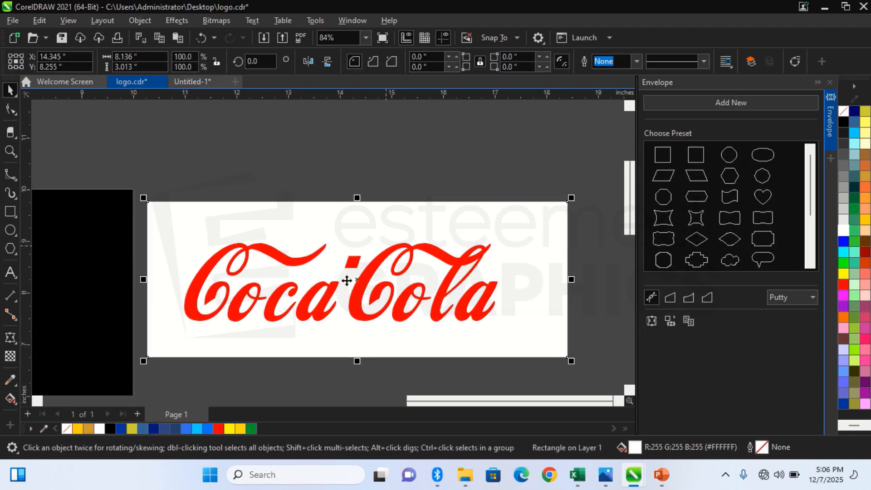
click(205, 81)
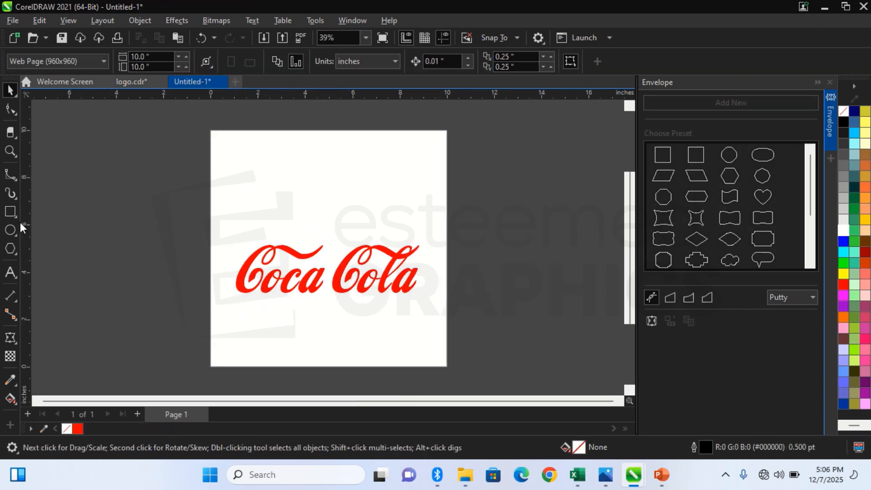
click(10, 212)
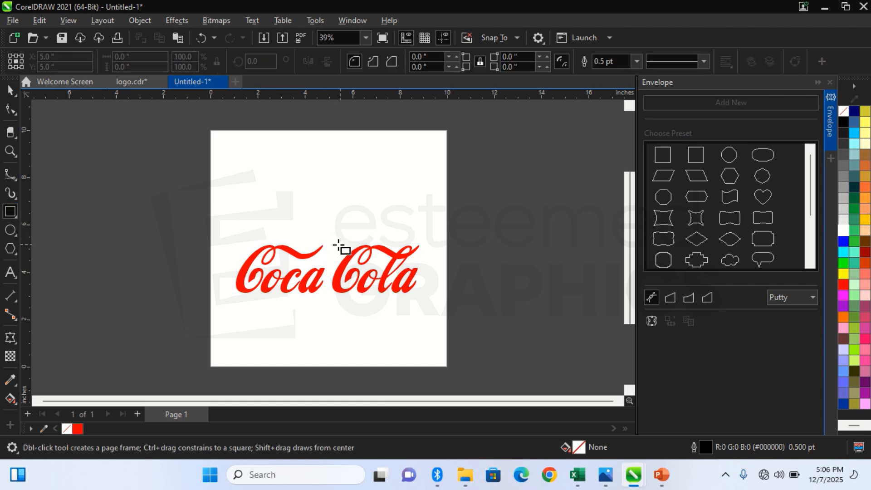
drag(331, 245, 343, 256)
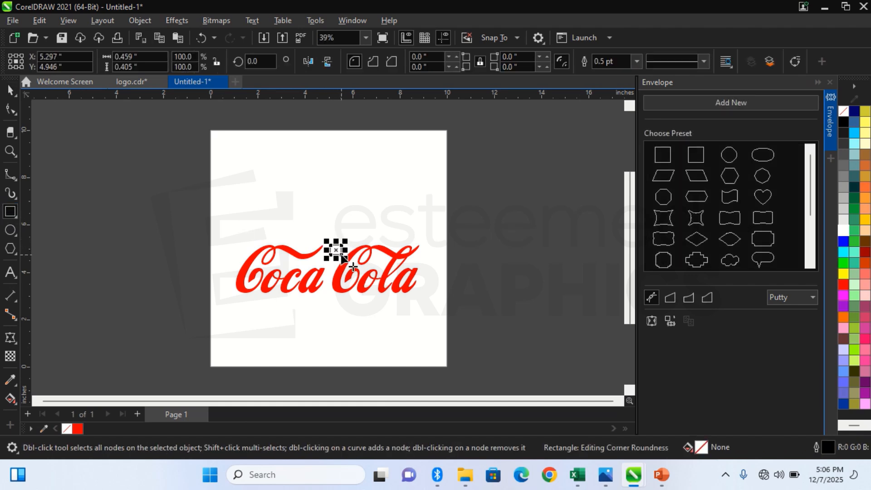
key(space)
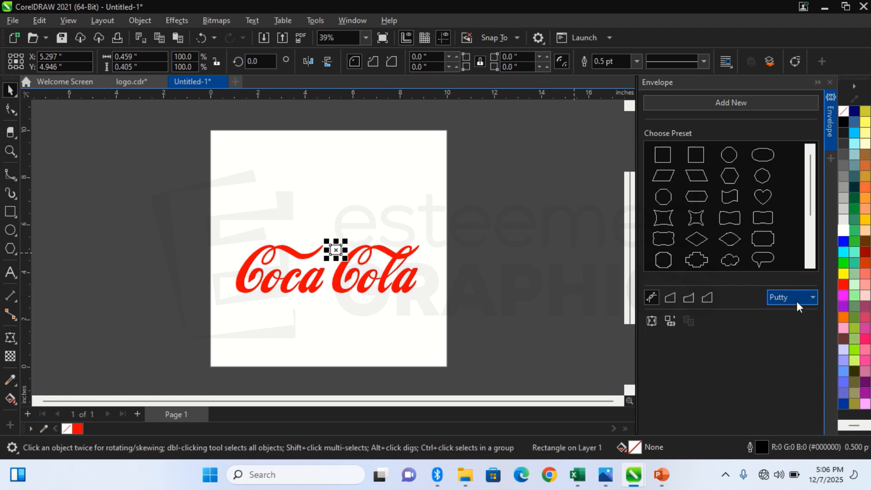
Step: Fill the small rectangle between the words with red (#FF0000) and remove its outline
click(847, 287)
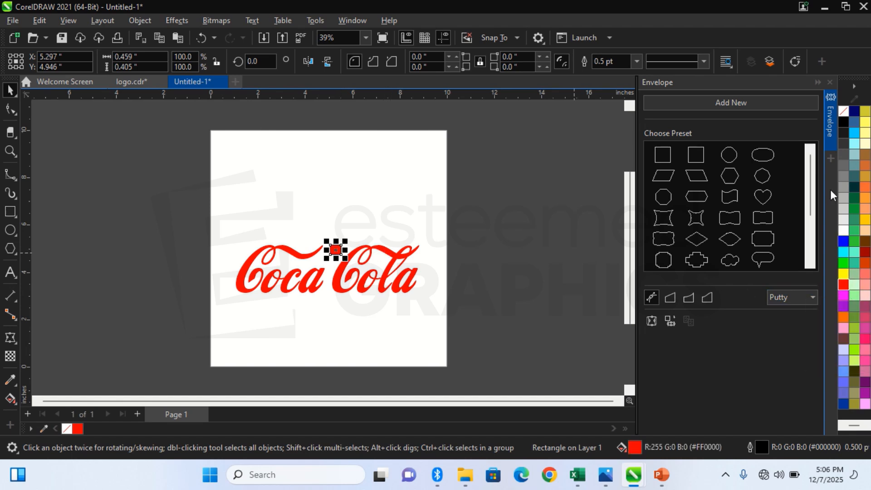
right_click(845, 111)
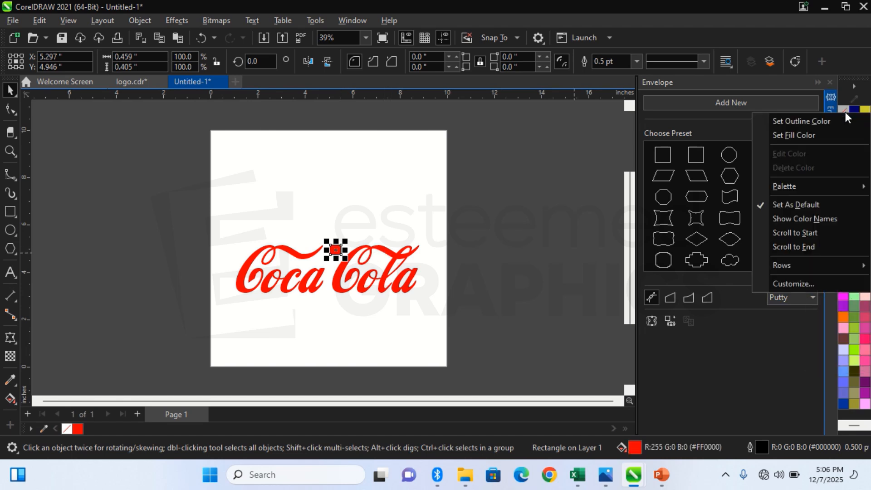
click(841, 121)
click(490, 218)
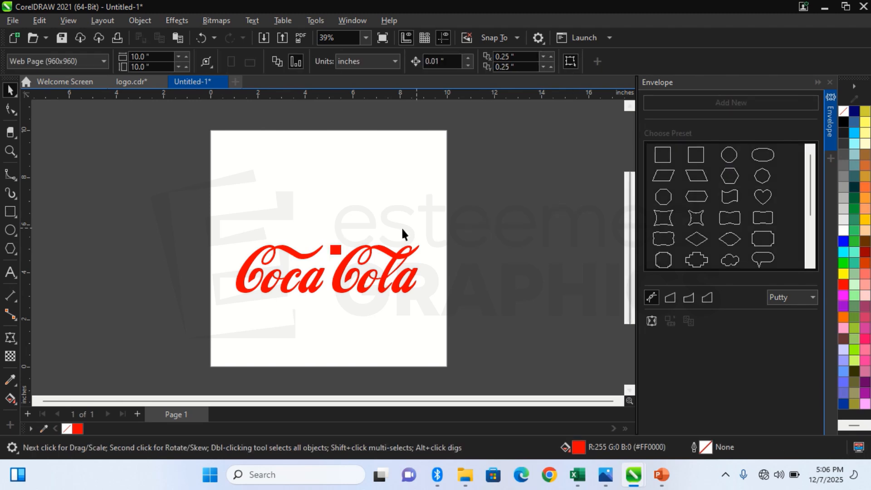
Step: Compare the red rectangle in Untitled-1 with the slanted hyphen of the logo in logo.cdr
click(338, 250)
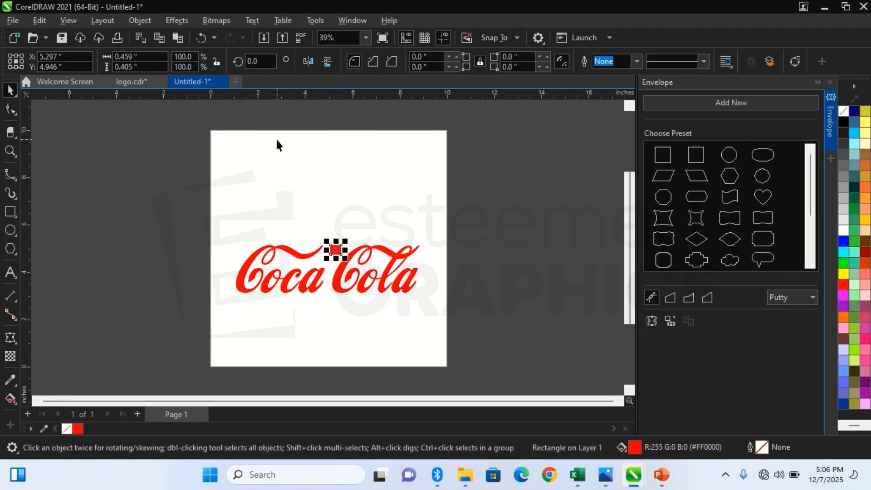
click(152, 86)
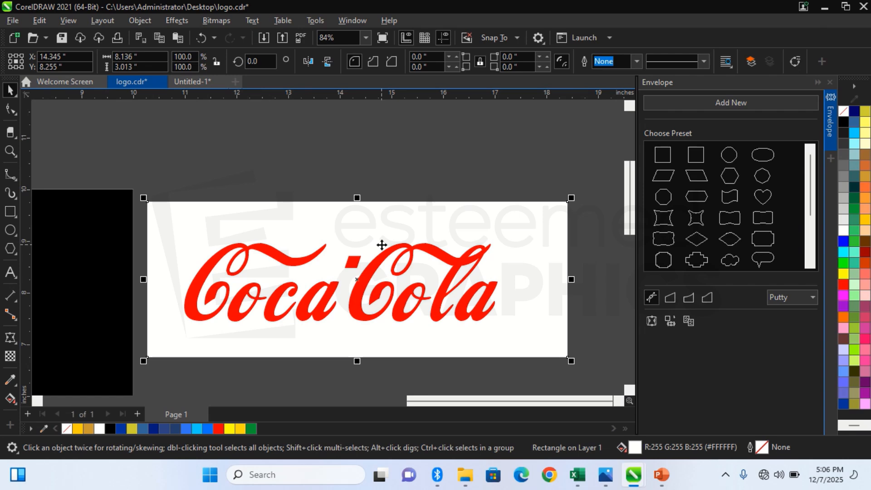
click(196, 78)
click(334, 203)
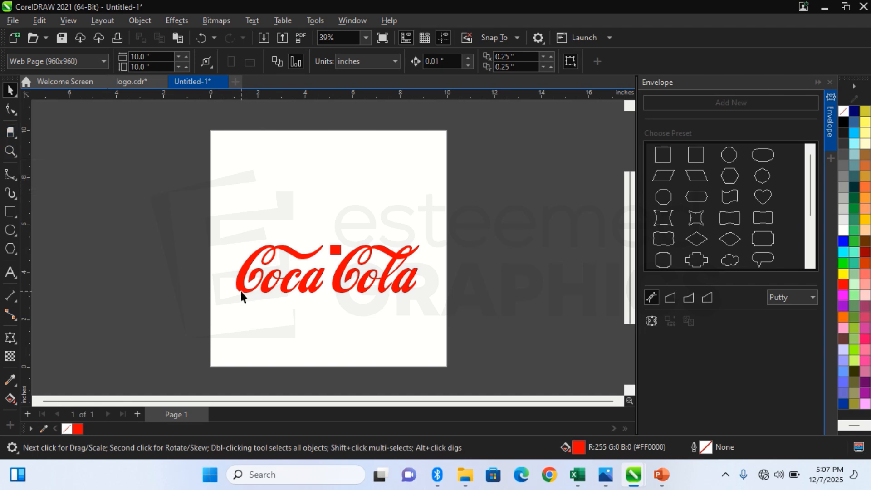
Step: Select the red rectangle between the words and open the Envelope effect settings for it
key(z)
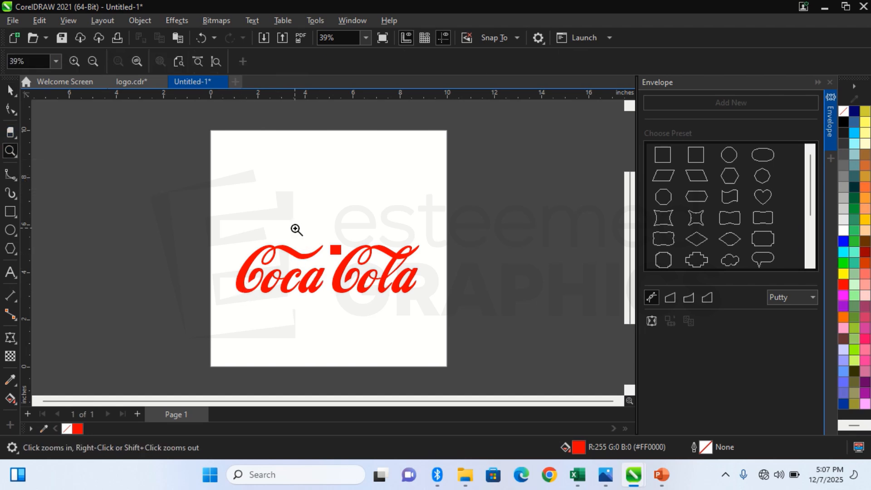
drag(305, 234, 357, 260)
key(space)
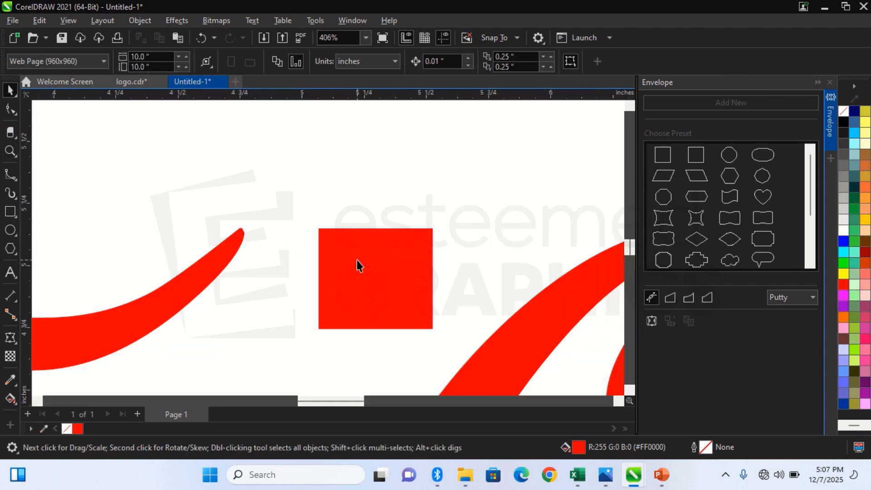
click(382, 256)
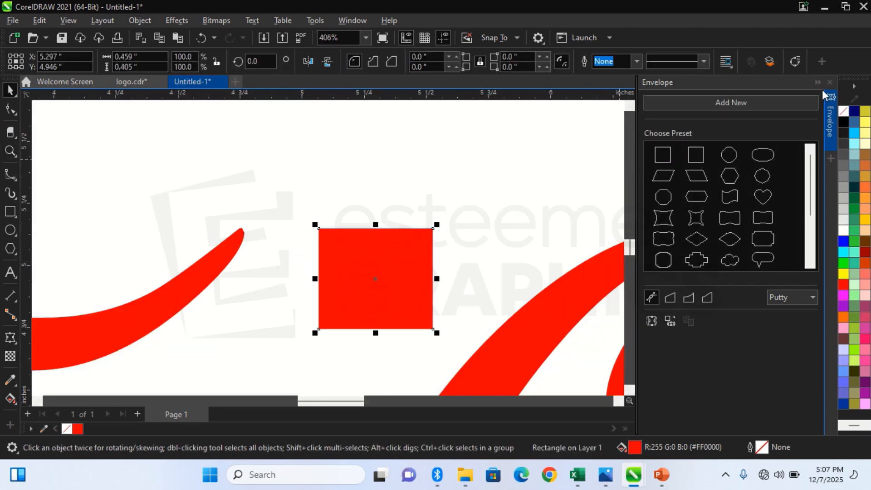
click(831, 80)
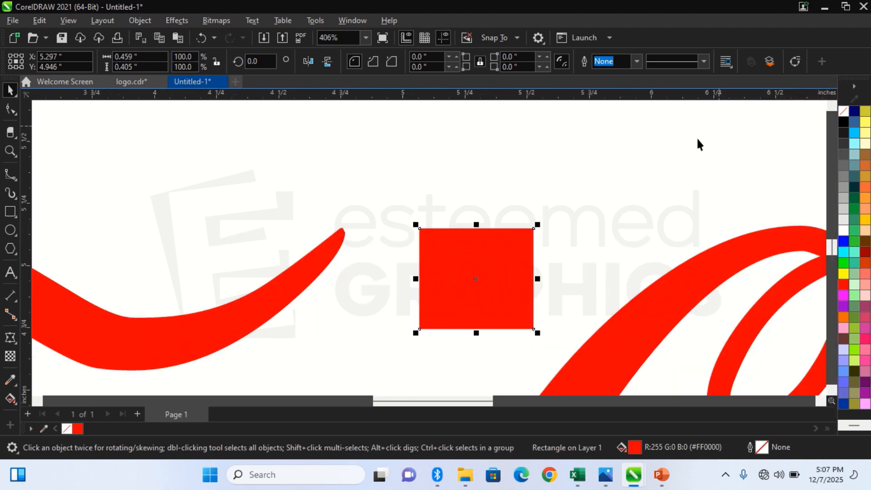
click(644, 164)
click(454, 239)
click(141, 20)
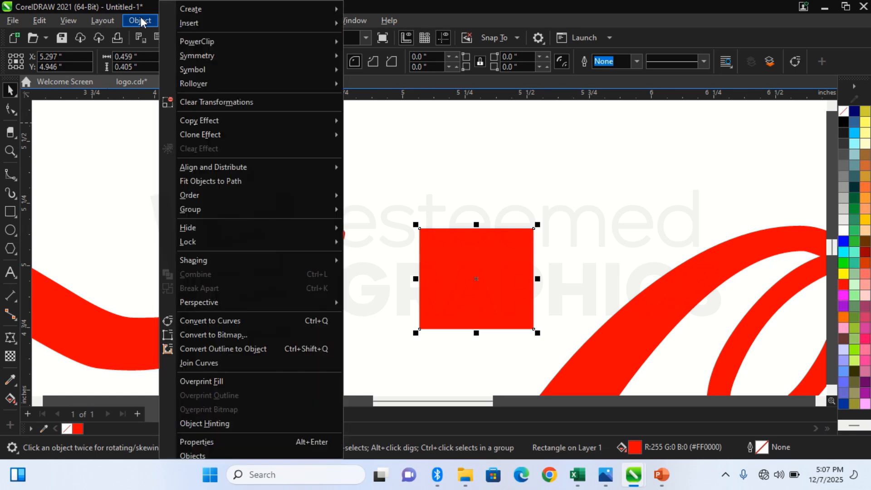
click(141, 18)
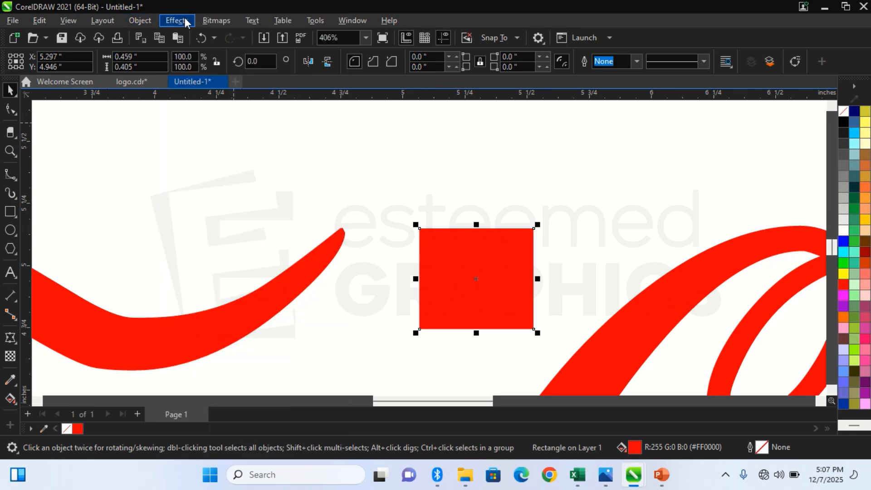
click(185, 18)
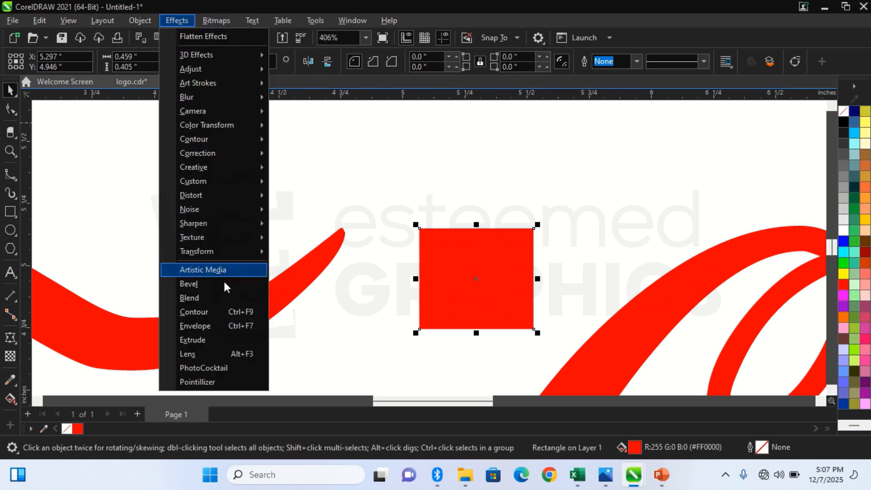
click(234, 326)
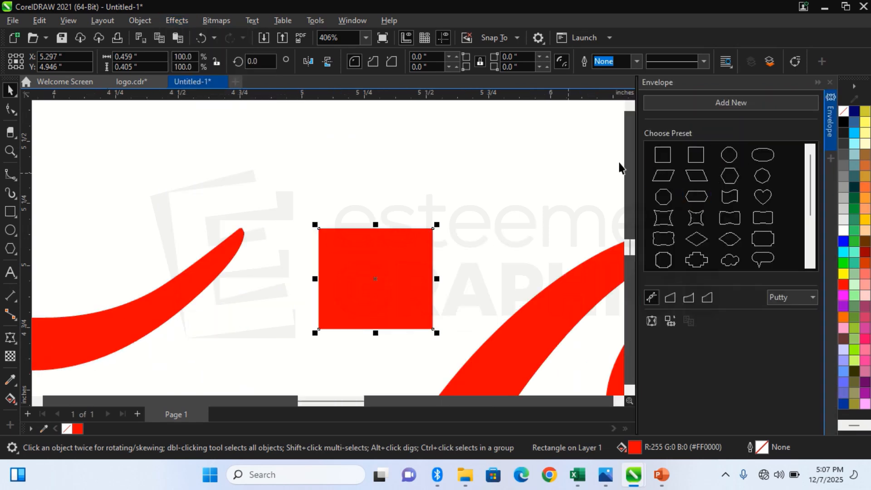
Step: Apply the square envelope preset to the red rectangle and shift its two upper nodes about 0.14 inch right to slant it
click(666, 159)
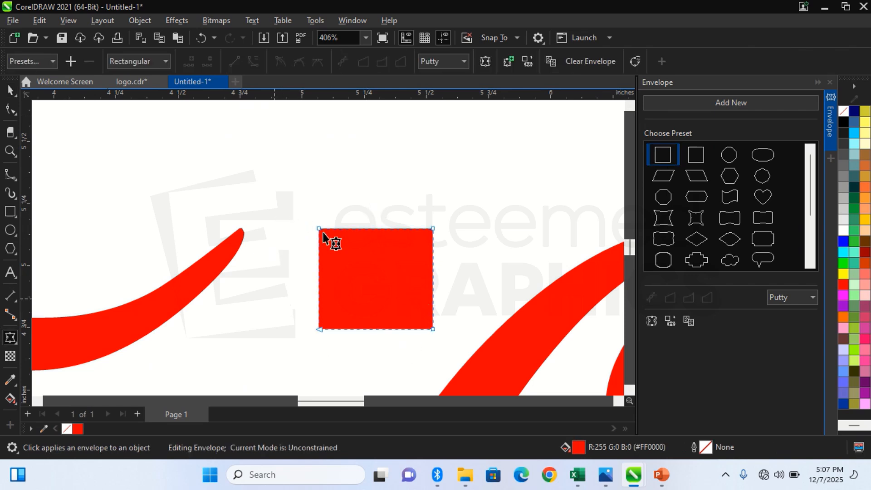
drag(305, 216, 472, 258)
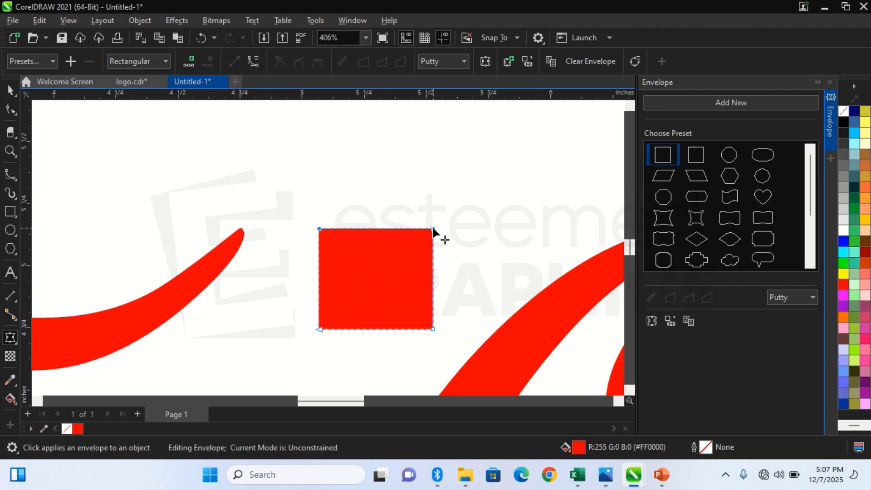
drag(434, 230, 467, 228)
key(space)
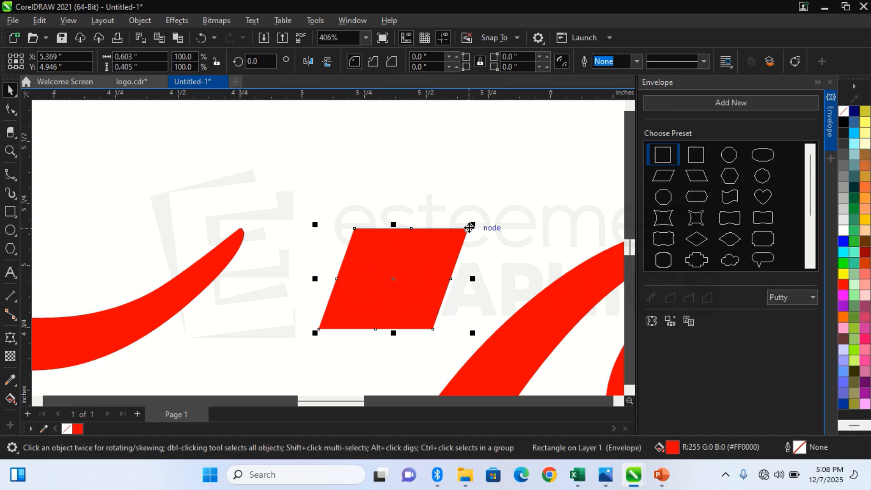
click(385, 198)
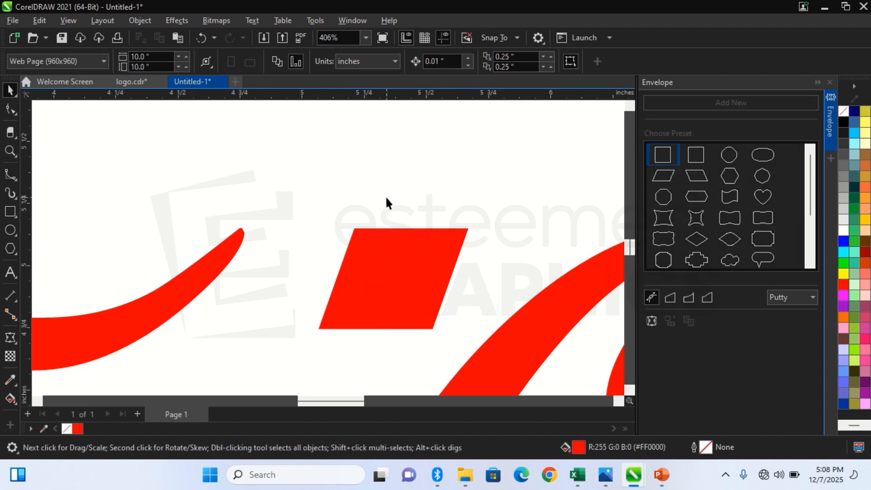
click(830, 82)
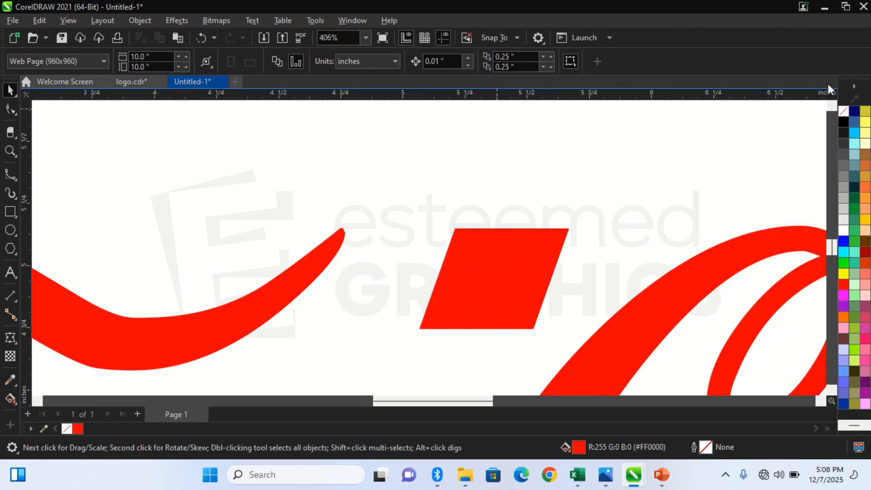
Step: Group Coca, Cola and the slanted red hyphen into one object
key(shift+F4)
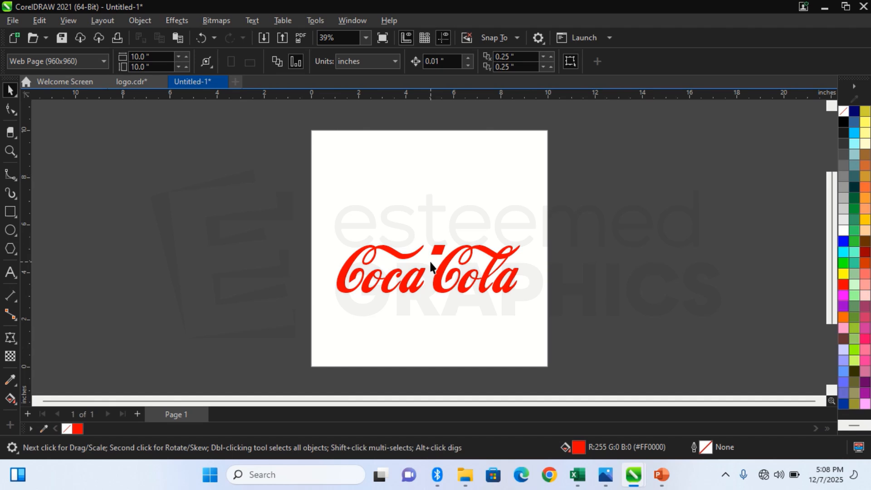
click(438, 250)
click(436, 253)
click(363, 255)
drag(273, 227, 560, 305)
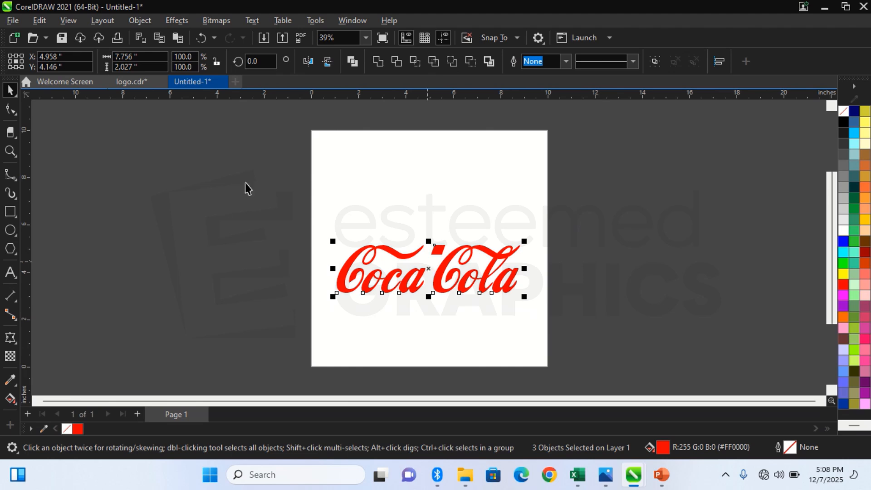
drag(237, 176, 589, 331)
key(ctrl+g)
click(570, 324)
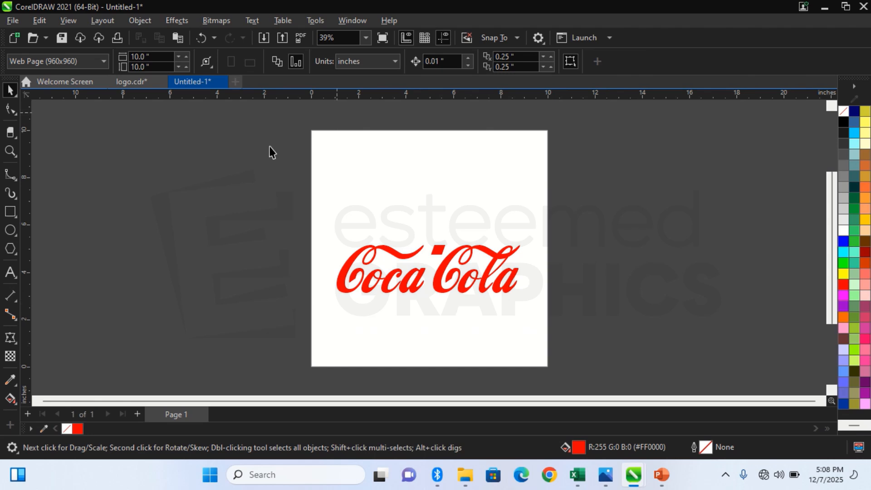
Step: Try moving the grouped logo off the page to its left, and undo the move
click(378, 290)
drag(378, 291, 150, 279)
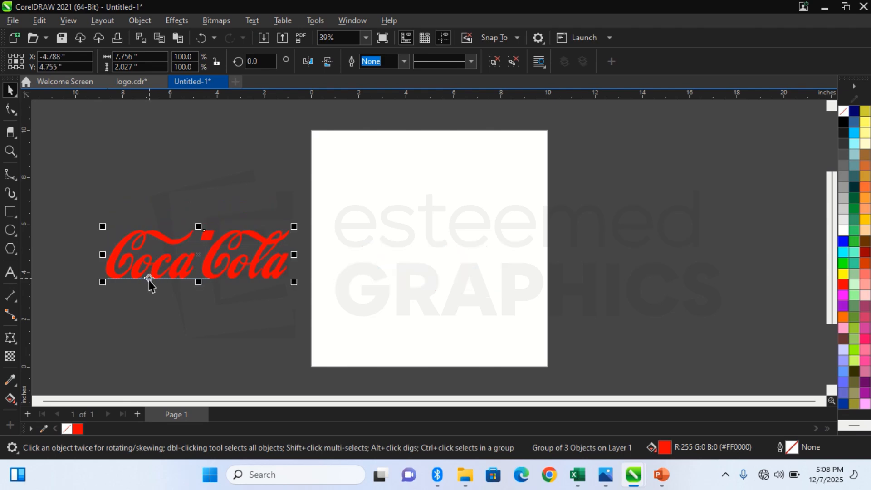
key(ctrl+z)
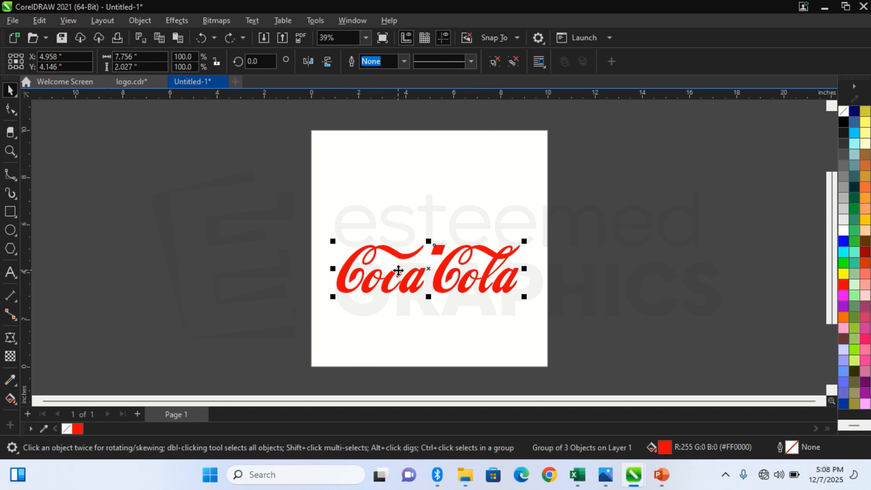
Step: Center the grouped Coca Cola logo on the page
key(p)
click(624, 314)
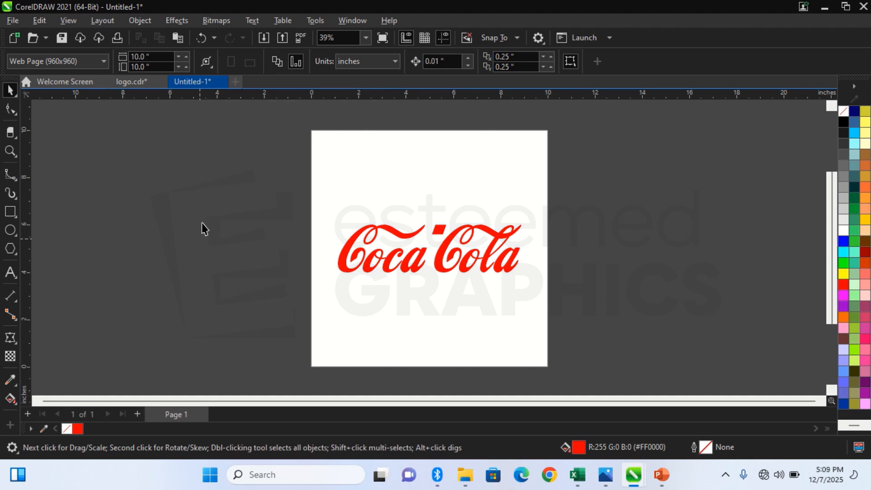
Step: Add a blank second page after the page holding the Coca Cola logo
click(137, 414)
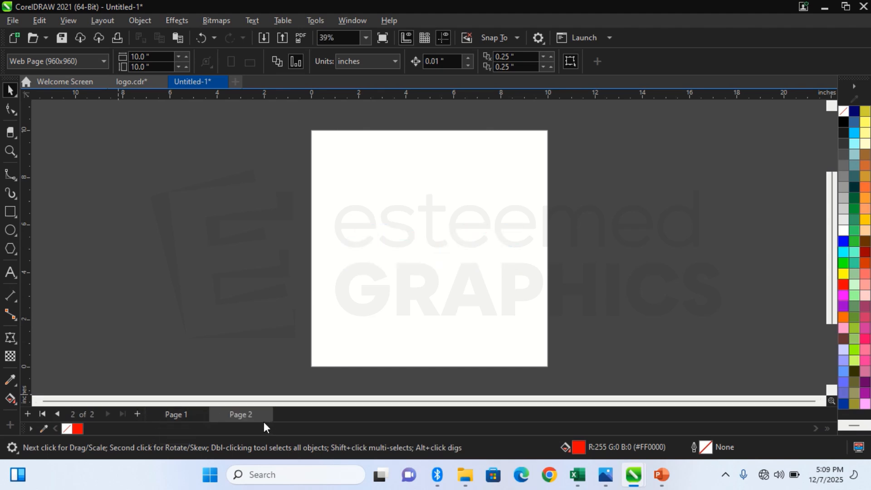
key(ctrl+z)
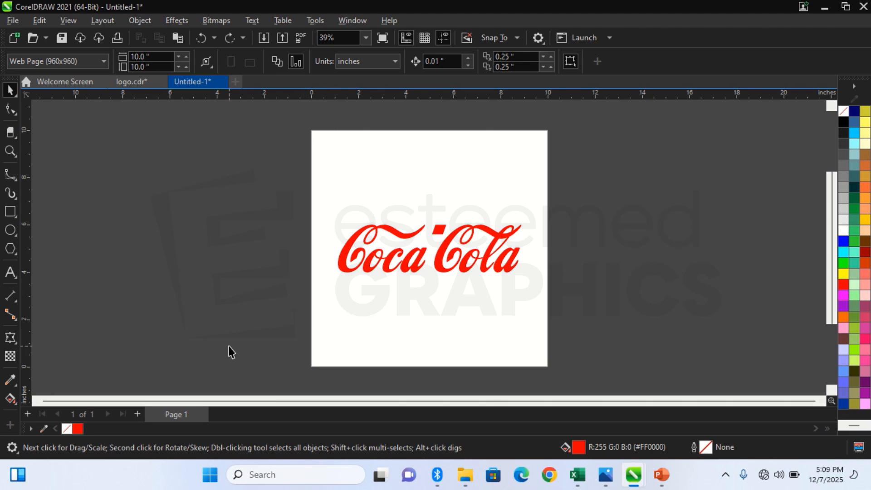
click(138, 414)
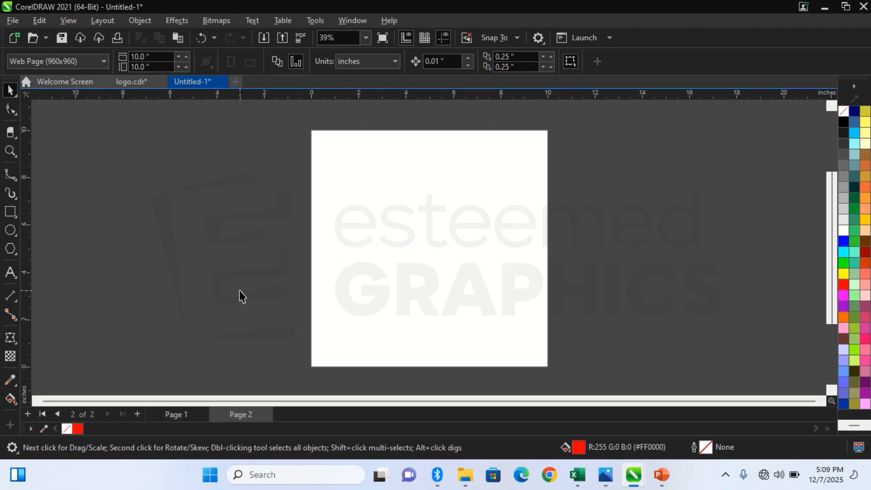
Step: Draw a red circle about 5.45 inches in diameter in the upper left part of Page 2
click(10, 230)
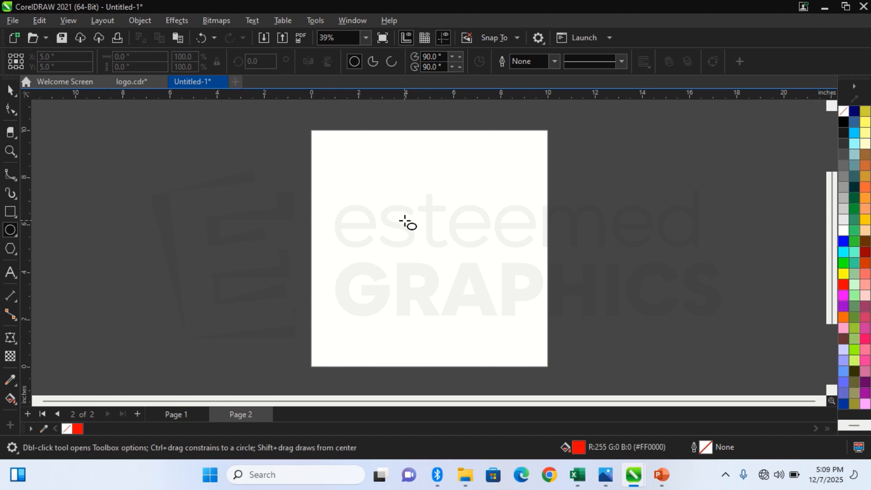
drag(405, 221, 469, 281)
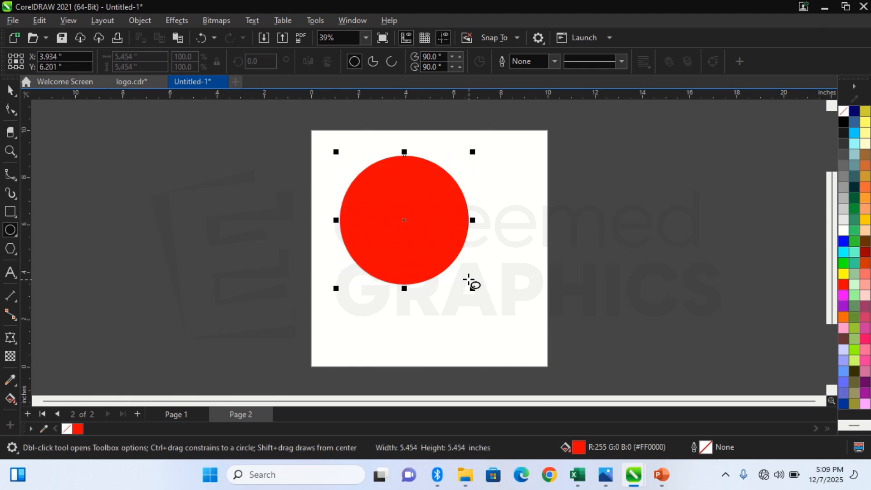
Step: Replace the circle with a red one about 6.53 inches in diameter and center it on the page
key(ctrl+z)
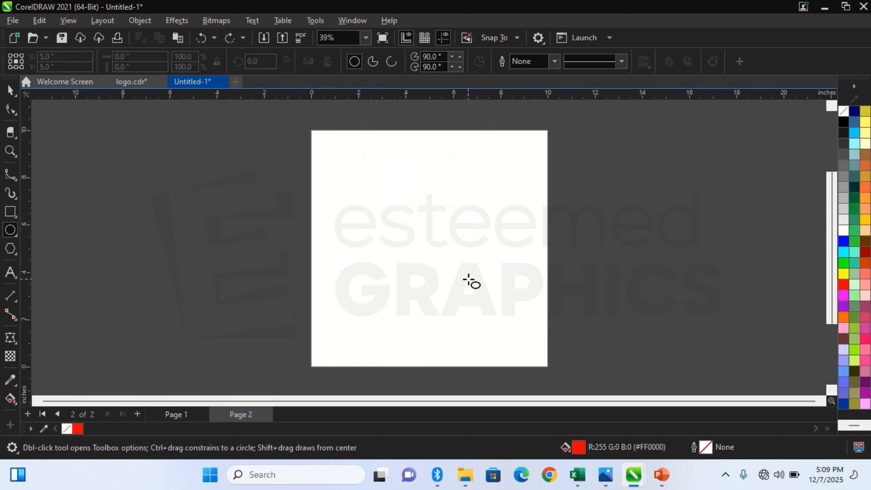
mouse_move(395, 207)
mouse_down()
mouse_move(495, 288)
mouse_move(472, 268)
mouse_up()
key(space)
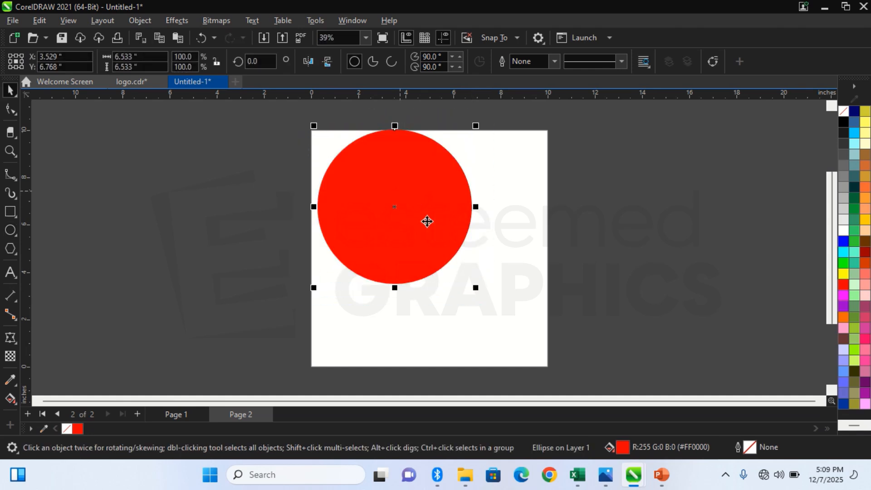
mouse_move(671, 480)
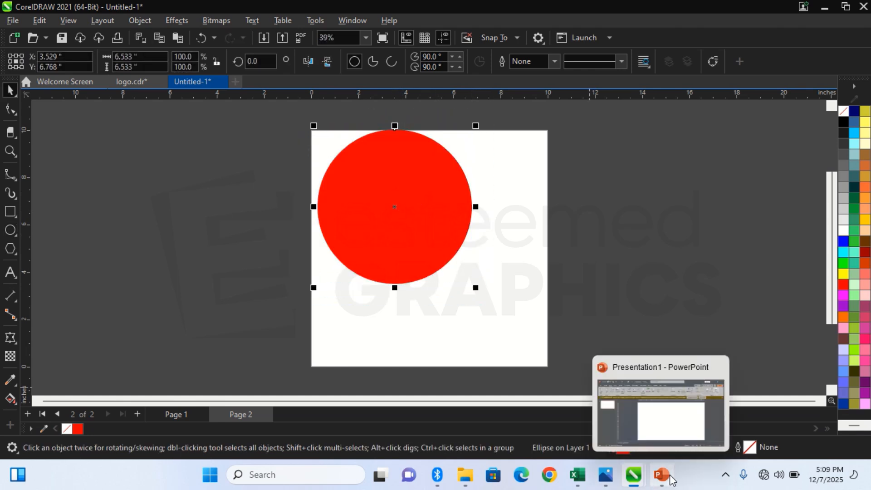
key(p)
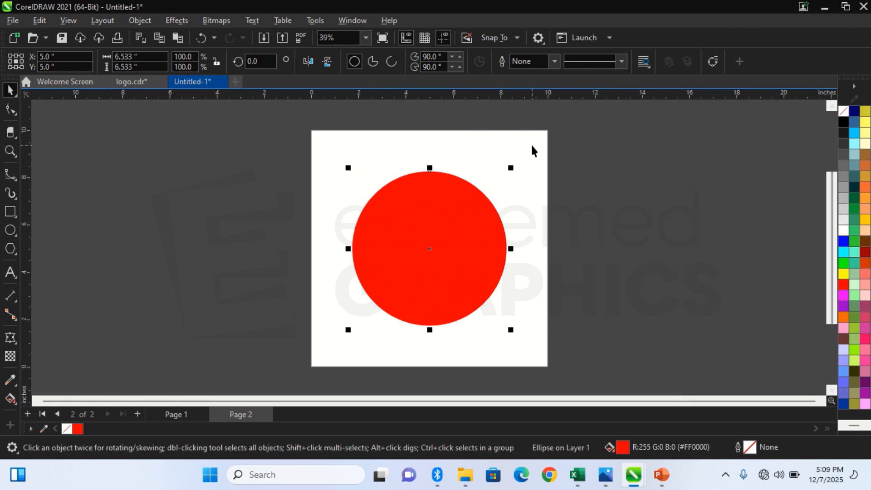
Step: Shrink the red circle around its center to about 4.83 inches in diameter
drag(511, 168, 498, 187)
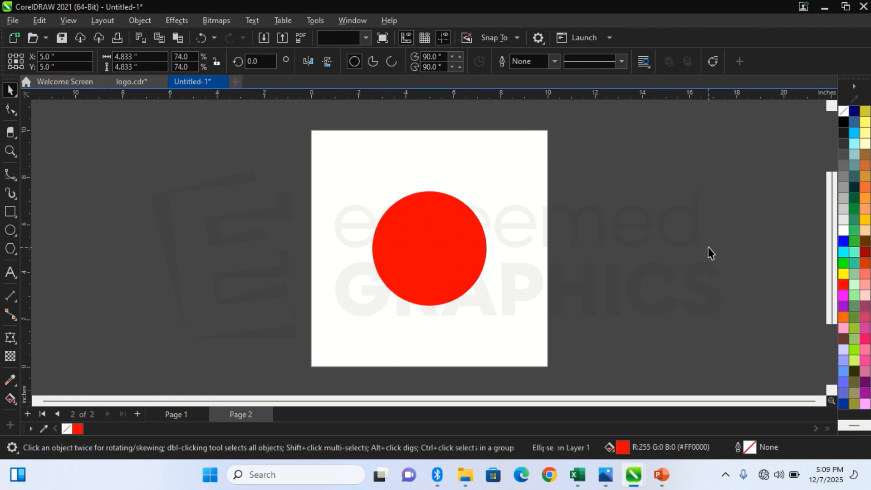
click(712, 252)
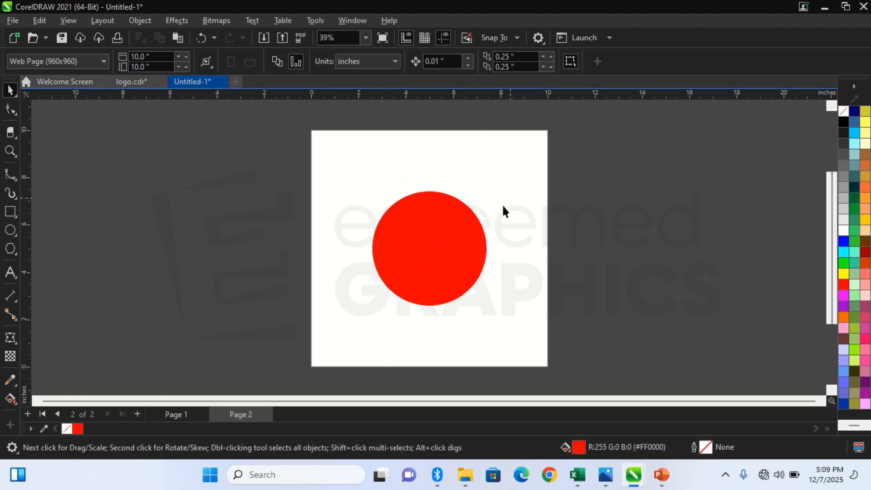
click(459, 237)
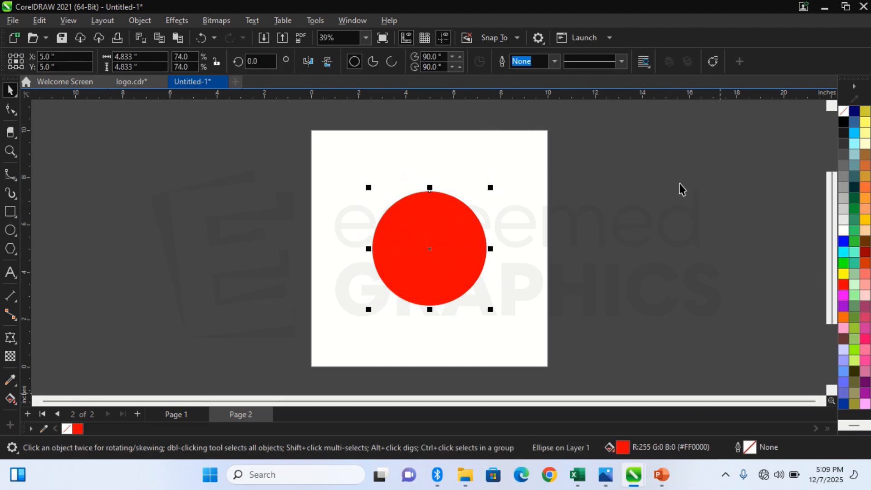
Step: Examine the round blue HP logo in logo.cdr as a reference for the circle design
click(130, 86)
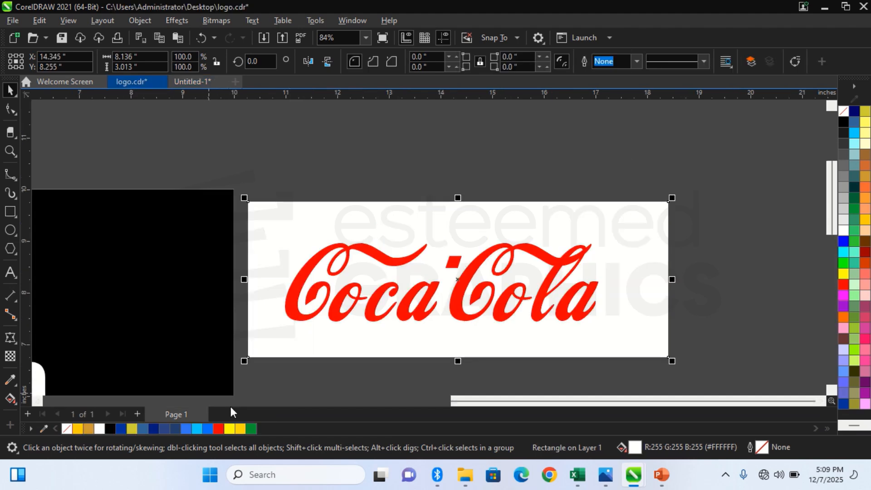
key(F4)
key(z)
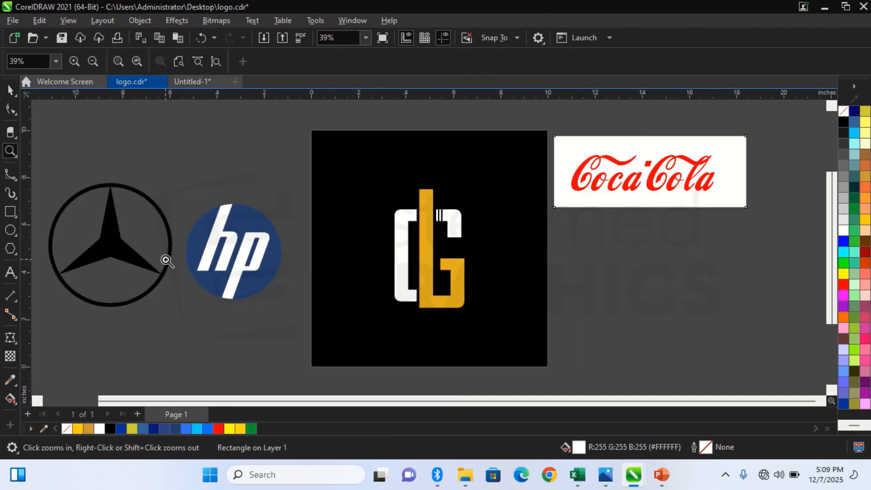
drag(163, 185, 323, 313)
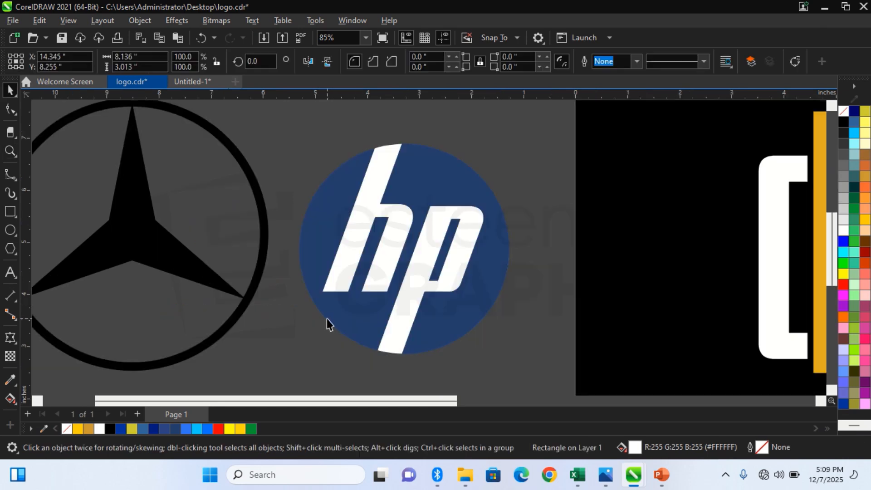
click(342, 316)
click(265, 273)
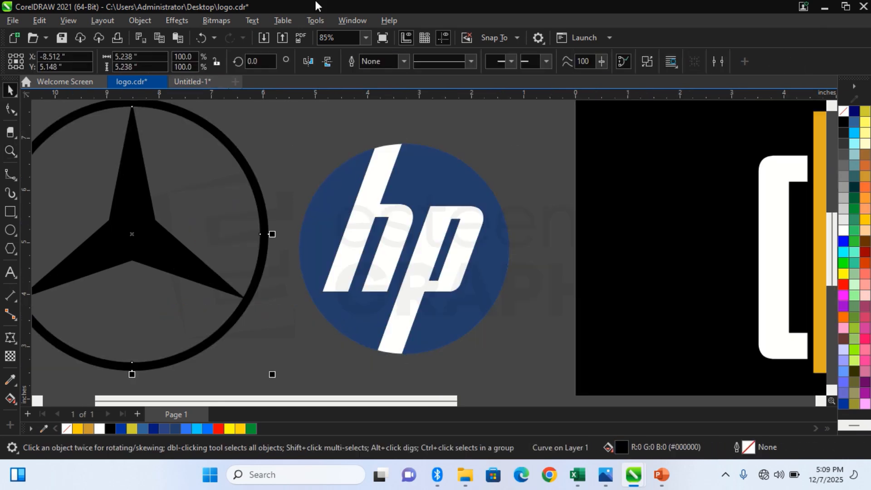
Step: Fill the circle on Page 2 of Untitled-1 with Desert Blue, refined to its darker shade #2C4C80
click(194, 81)
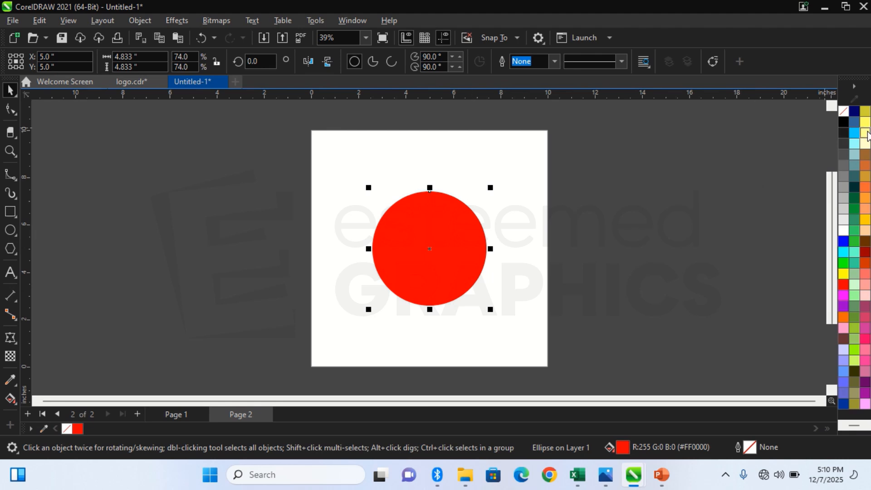
click(855, 122)
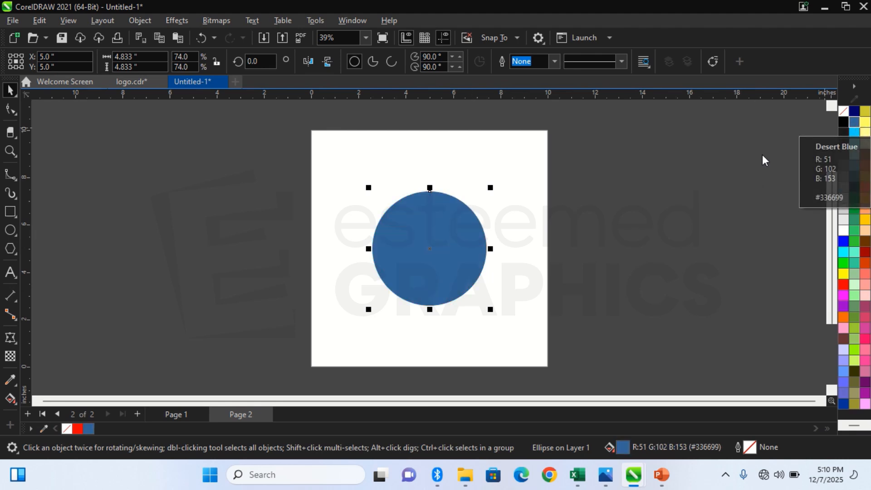
click(271, 280)
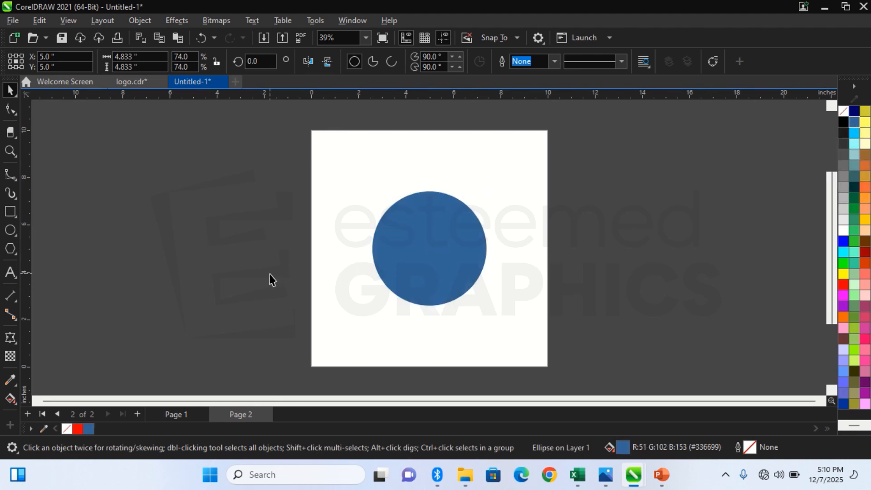
click(398, 263)
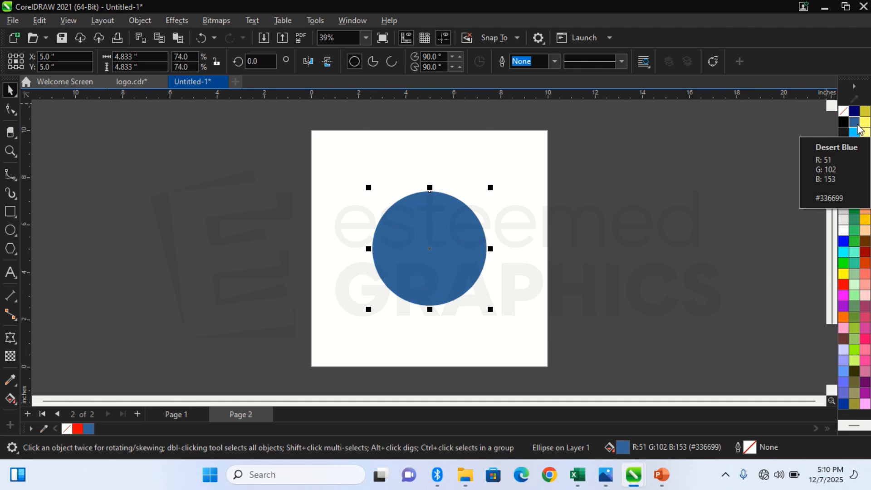
click(545, 214)
click(455, 235)
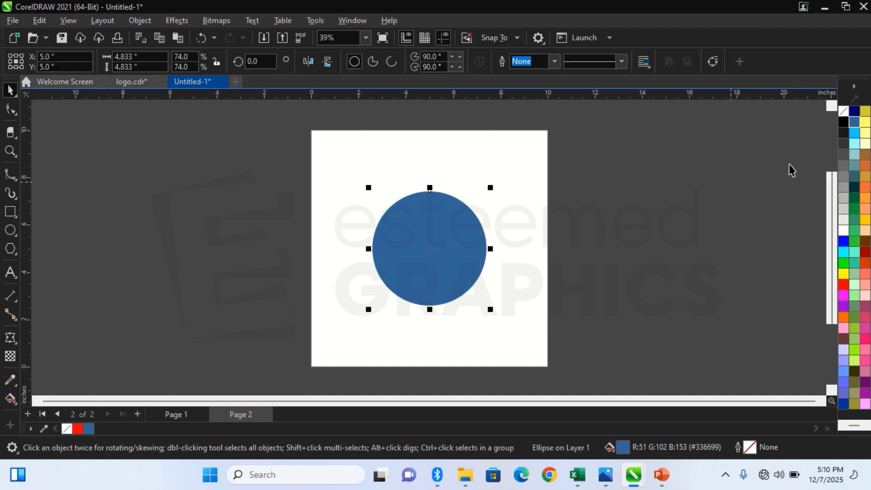
click(856, 126)
click(857, 127)
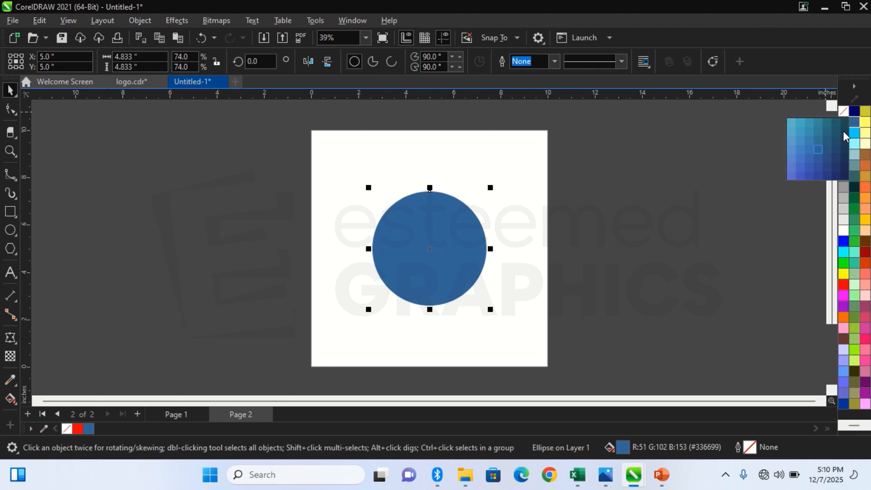
click(830, 157)
click(765, 193)
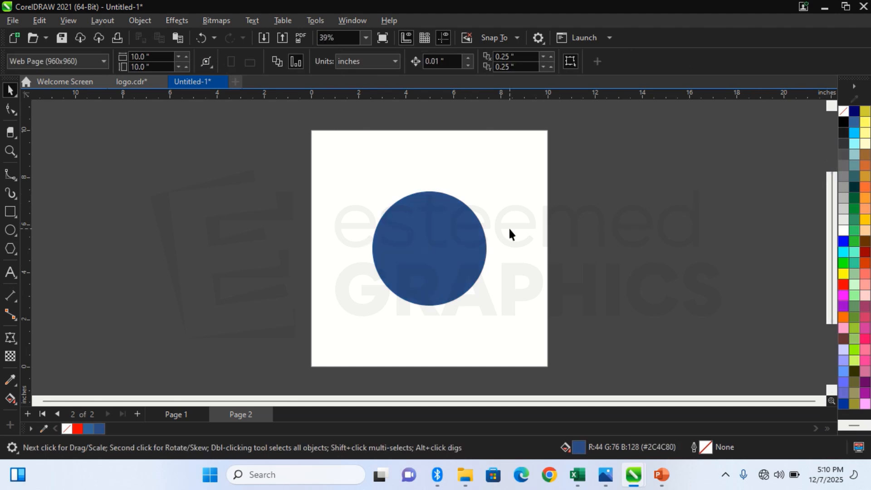
Step: Add the artistic text "hp" beside the page, level with the circle, and enlarge it to about 3.70 by 3.94 inches
click(15, 271)
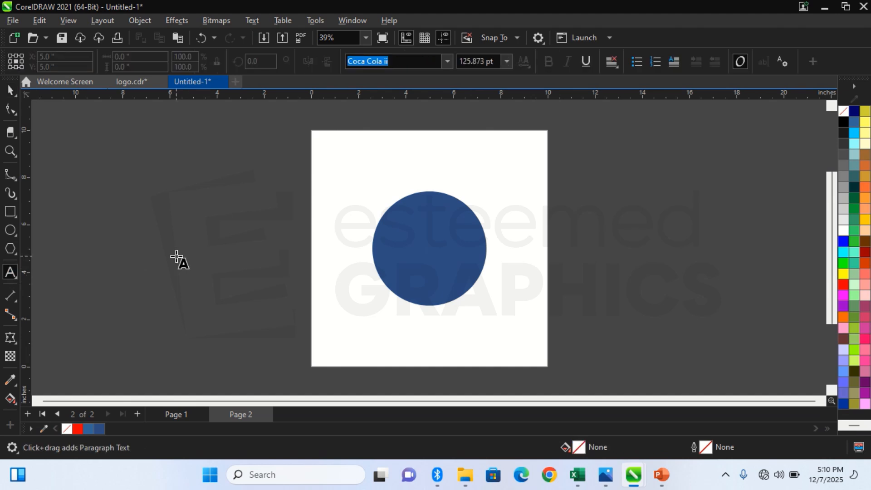
click(232, 266)
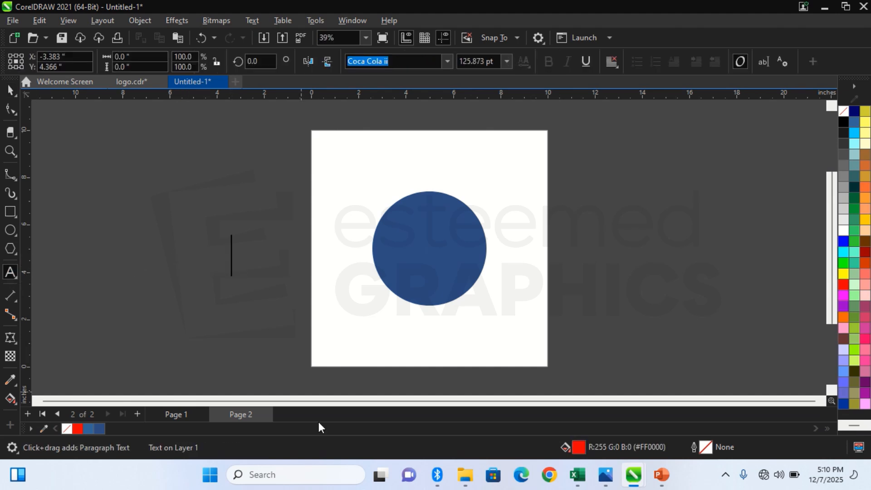
text(hp)
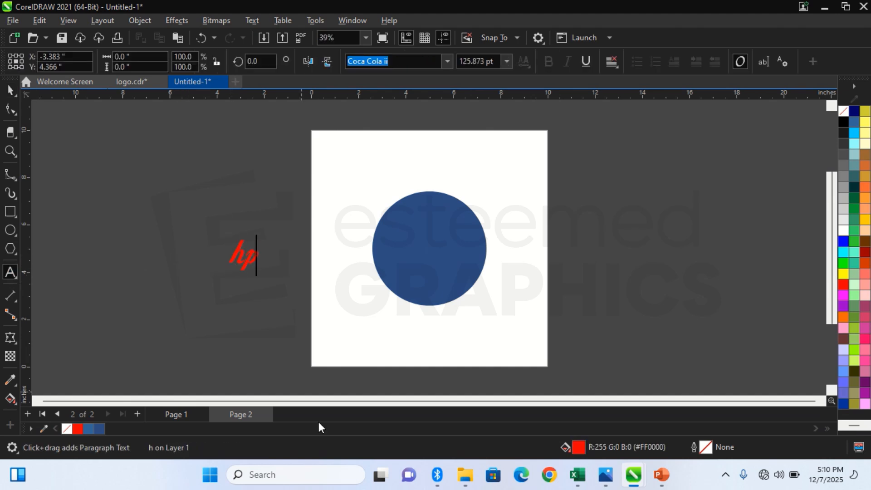
key(ctrl+space)
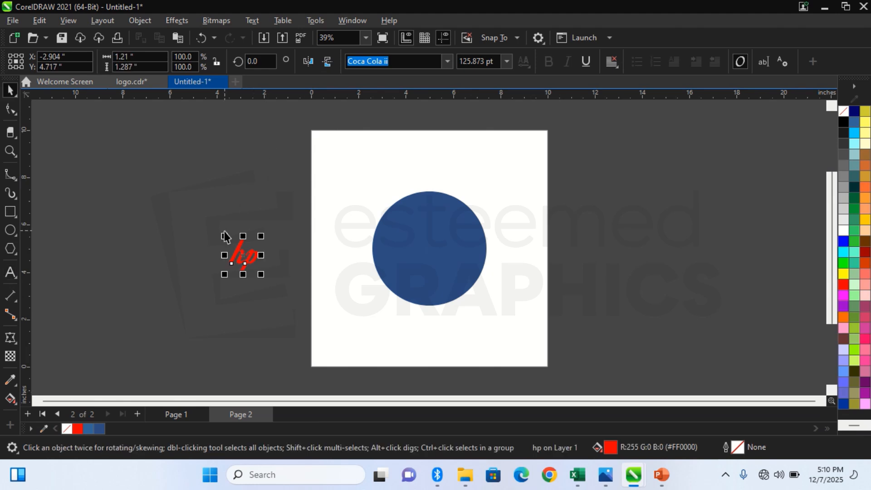
drag(224, 236, 151, 171)
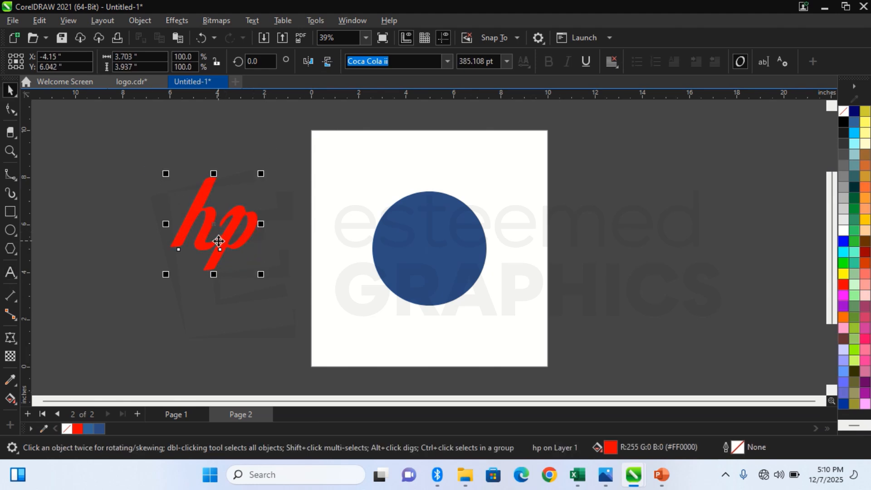
drag(216, 237, 229, 263)
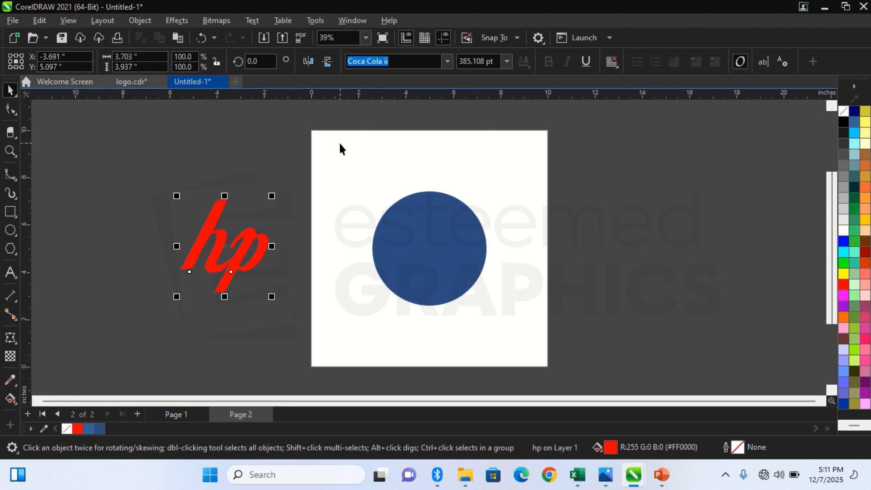
Step: Set the hp text's font to Printed Circuit Board and compare its lettering with the HP logo in logo.cdr
click(448, 61)
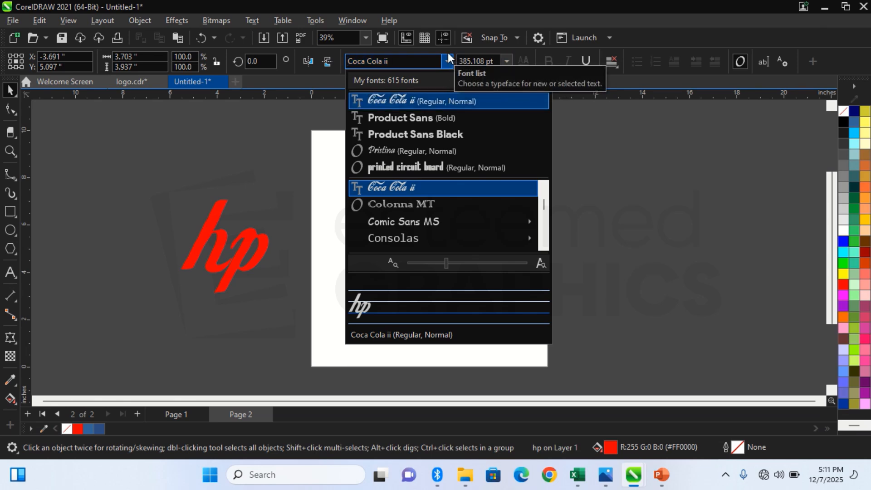
click(441, 162)
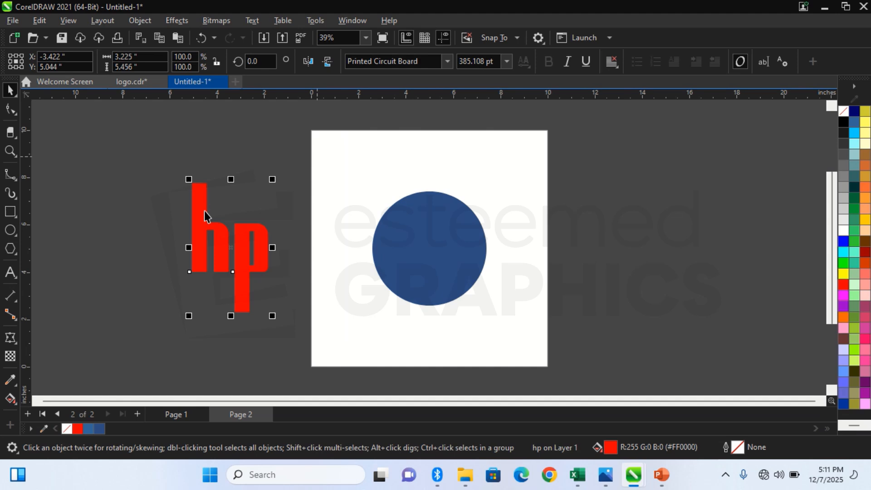
click(151, 85)
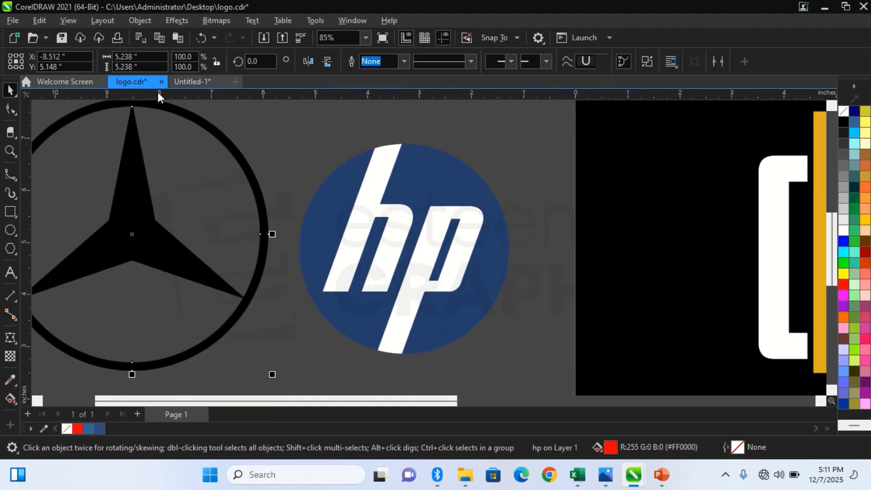
click(202, 78)
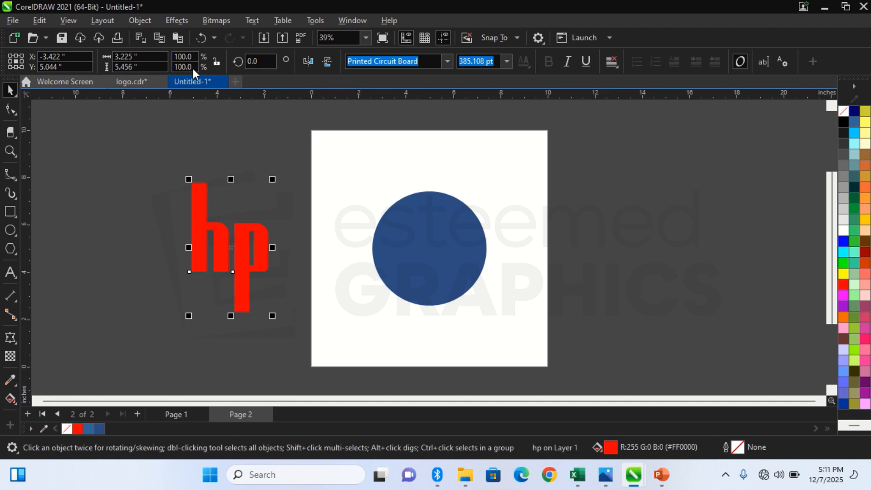
click(138, 82)
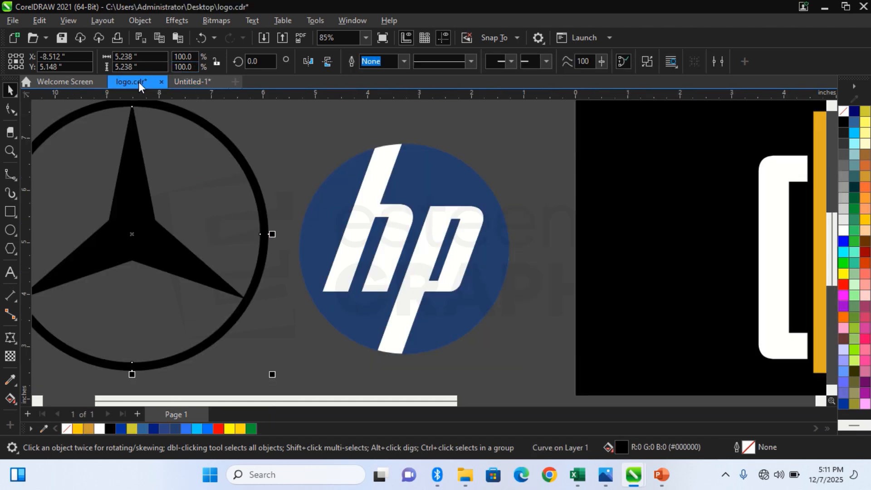
click(203, 86)
Step: Retype the lettering beside the page as "HP" in the same font
click(251, 231)
double_click(250, 232)
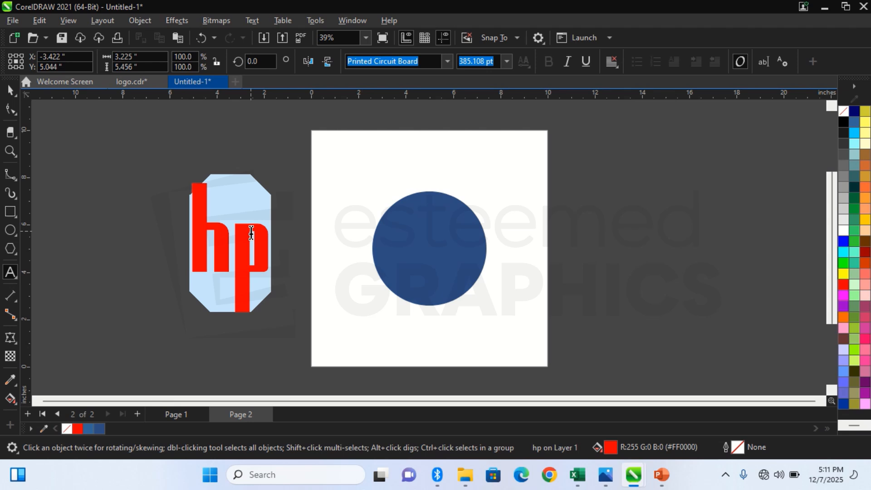
text(h)
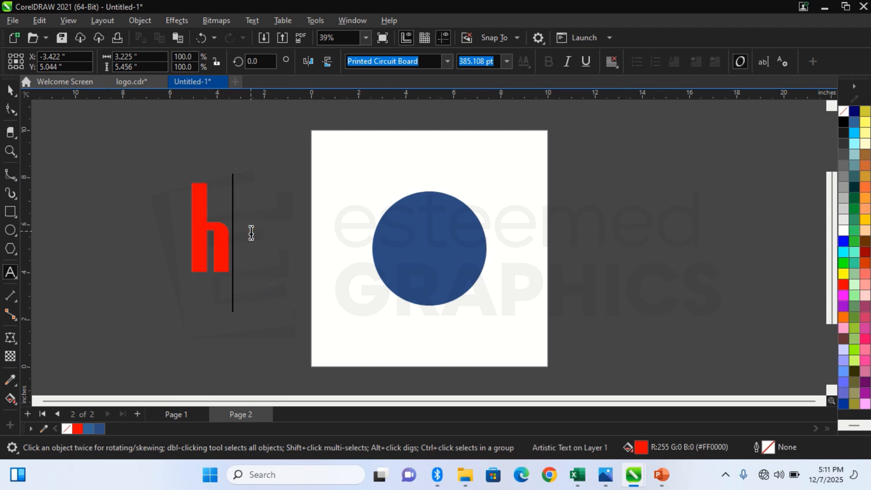
text(p)
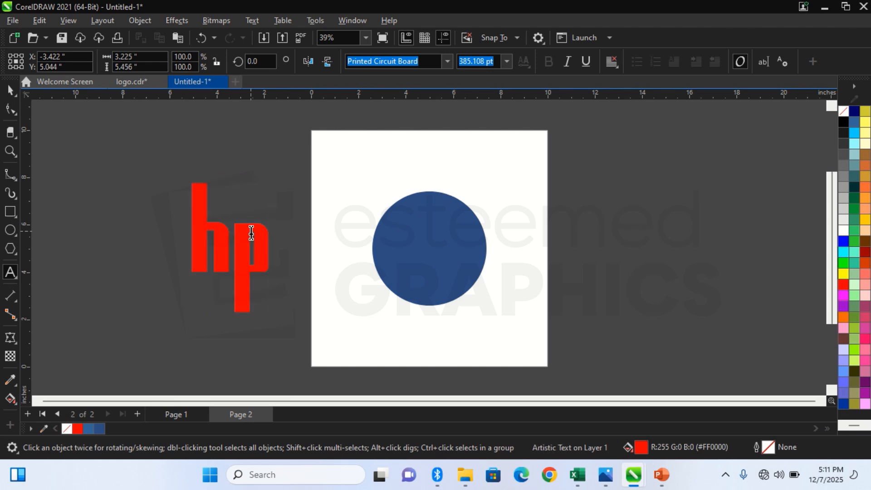
key(ctrl+space)
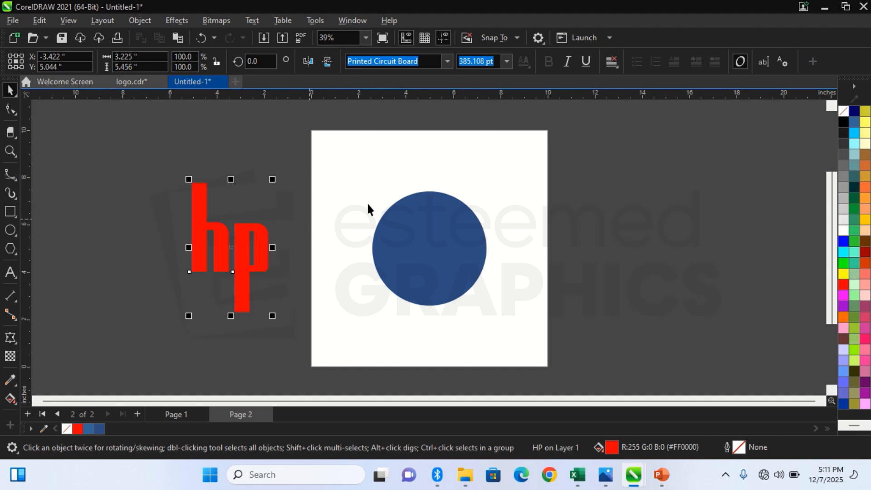
Step: Italicize the HP text and center it on the page over the blue circle
click(567, 65)
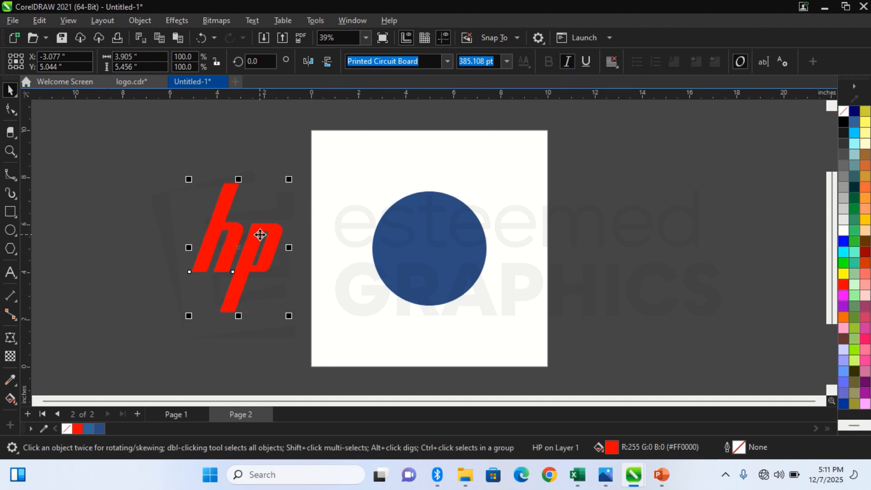
drag(260, 235, 388, 235)
key(p)
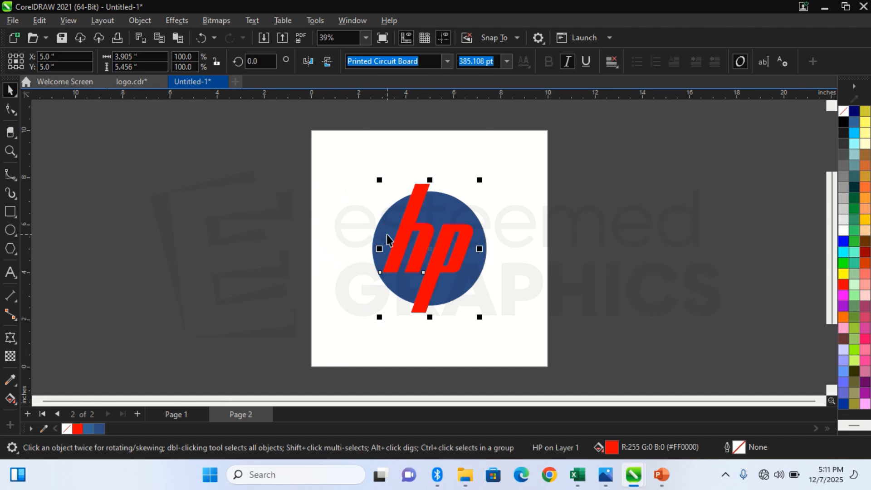
Step: Compare the HP text and blue circle on Page 2 with the finished HP logo in logo.cdr
click(562, 220)
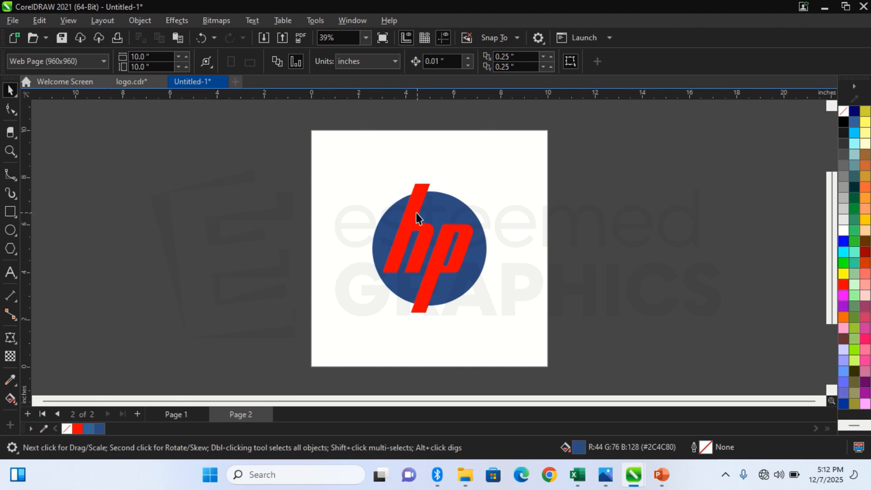
click(398, 209)
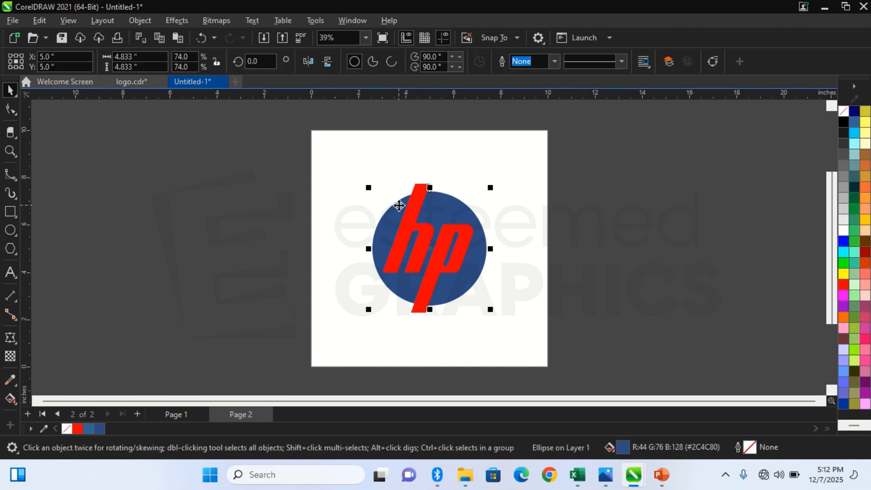
click(315, 198)
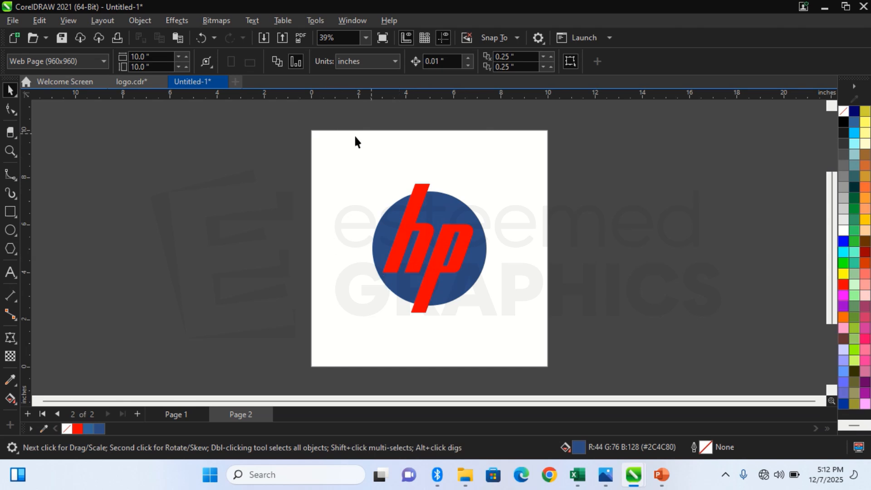
click(421, 245)
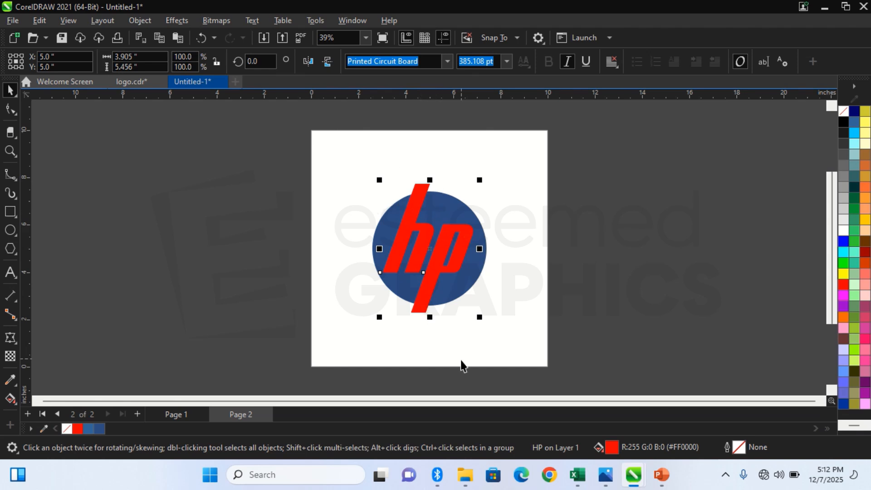
click(140, 81)
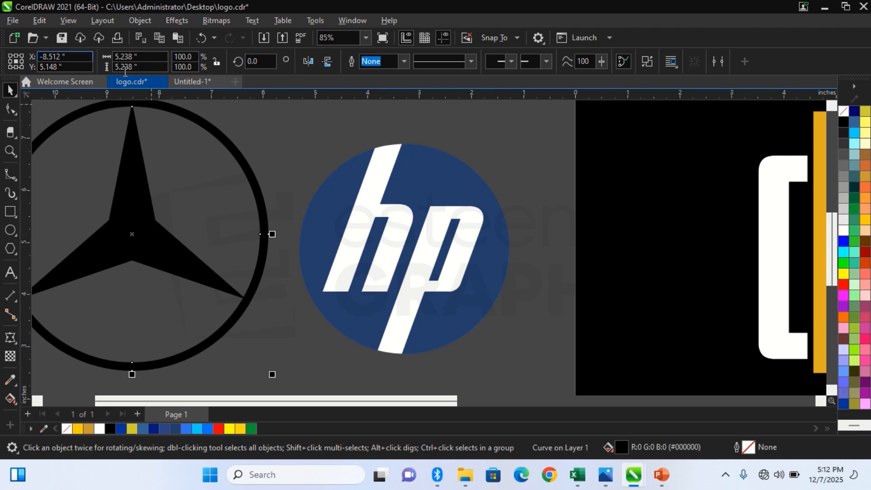
click(186, 81)
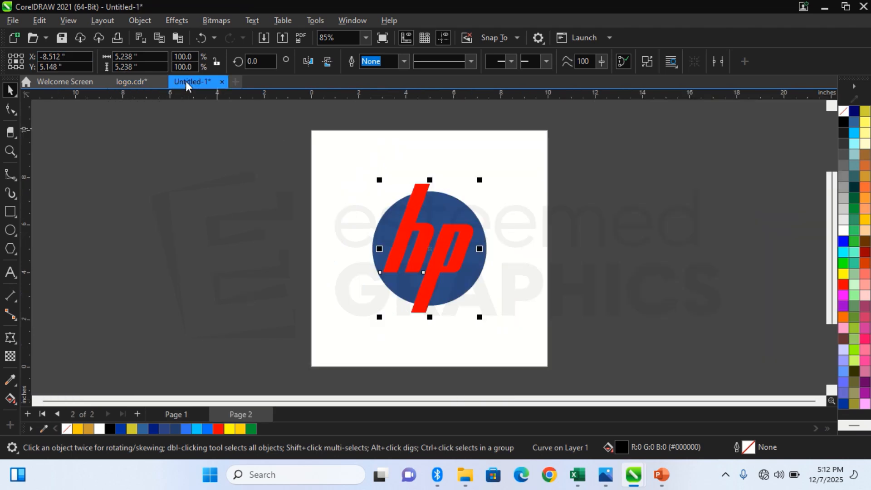
Step: Try a white fill on the HP text over the blue circle, and undo the fill
click(427, 184)
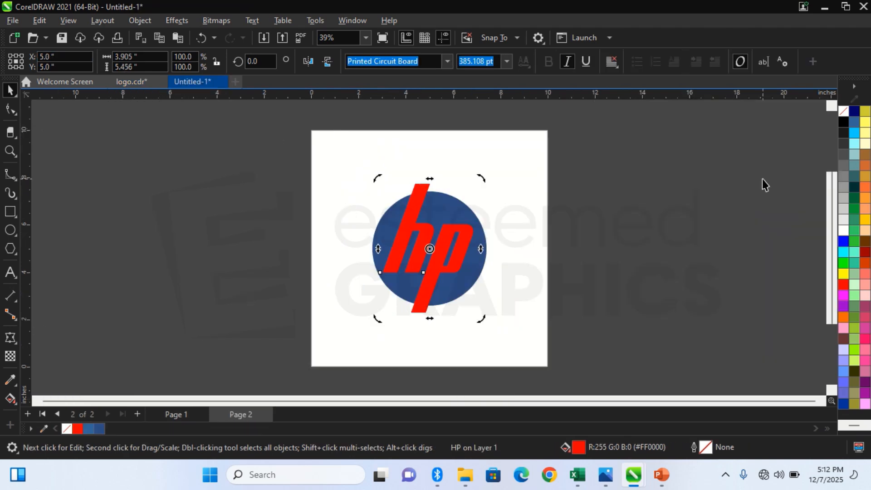
click(840, 231)
click(750, 234)
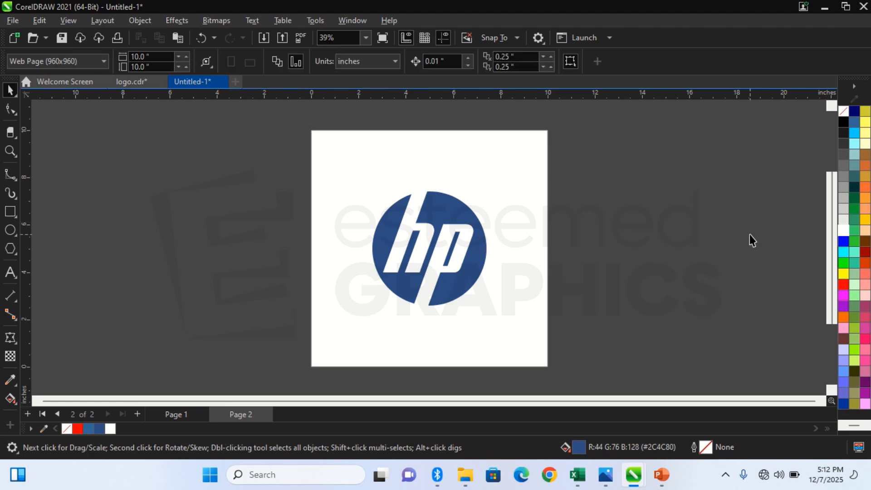
drag(295, 140, 599, 329)
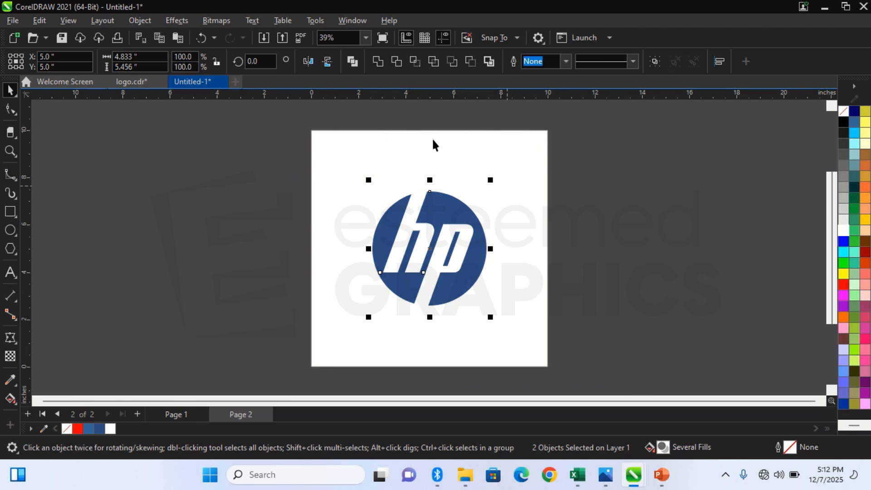
click(574, 200)
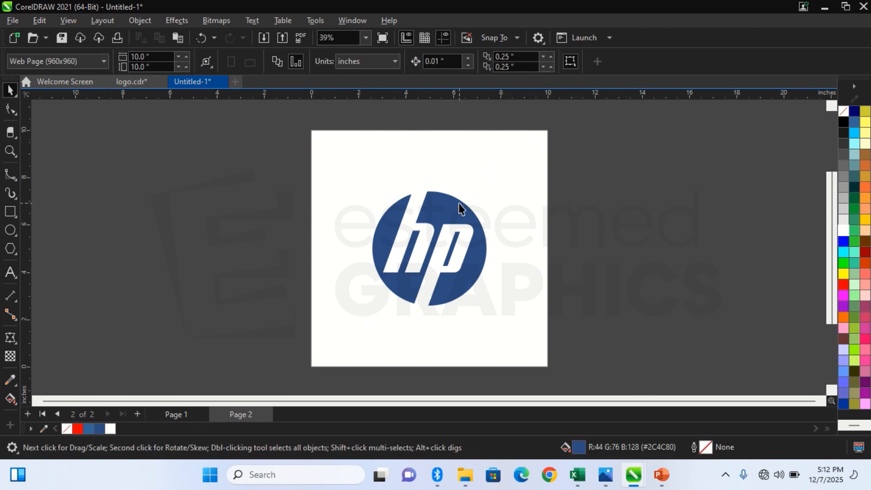
key(ctrl+z)
click(531, 213)
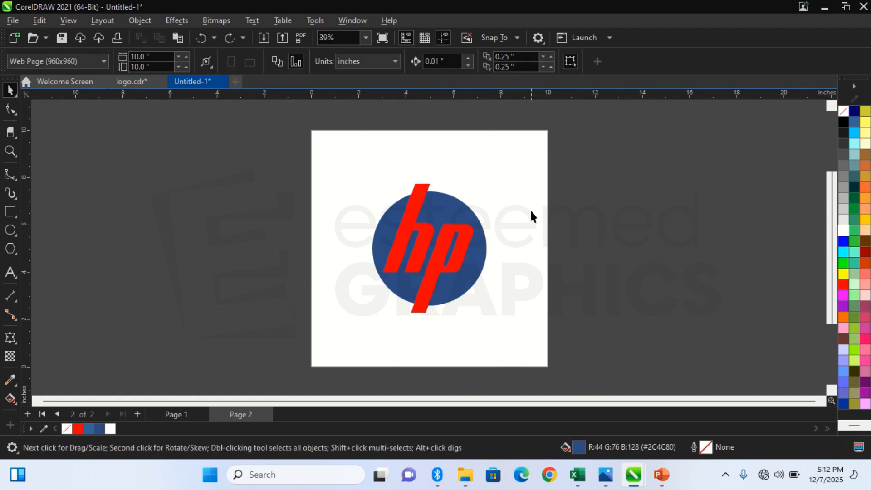
click(415, 222)
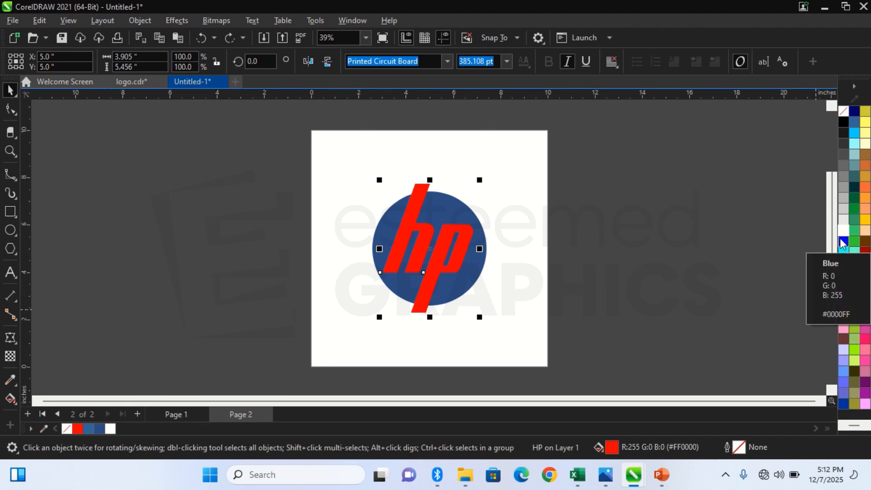
click(606, 212)
click(411, 222)
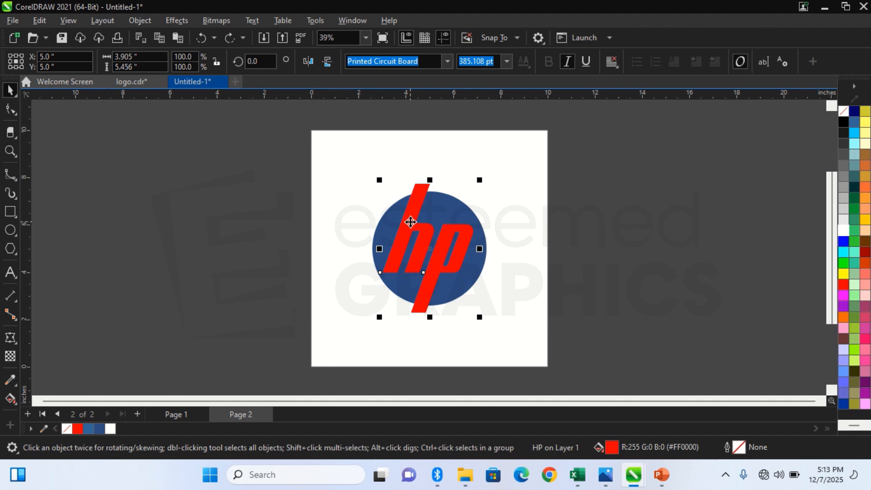
shift+click(385, 216)
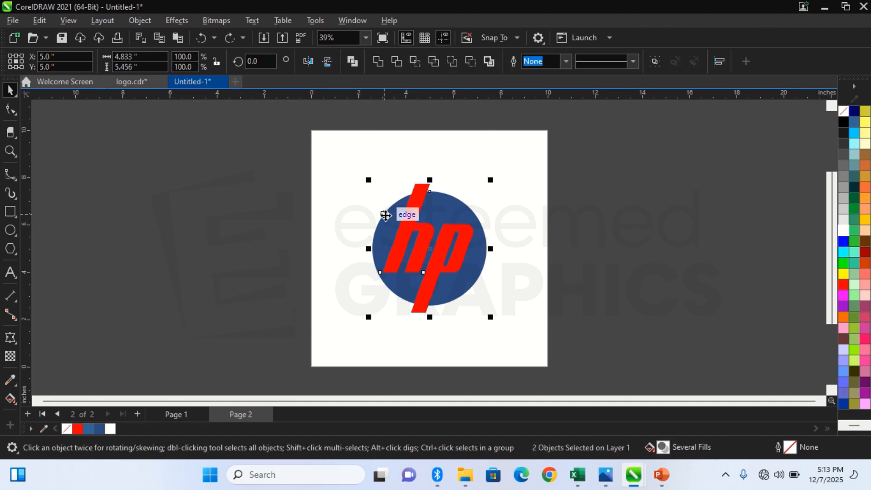
click(354, 211)
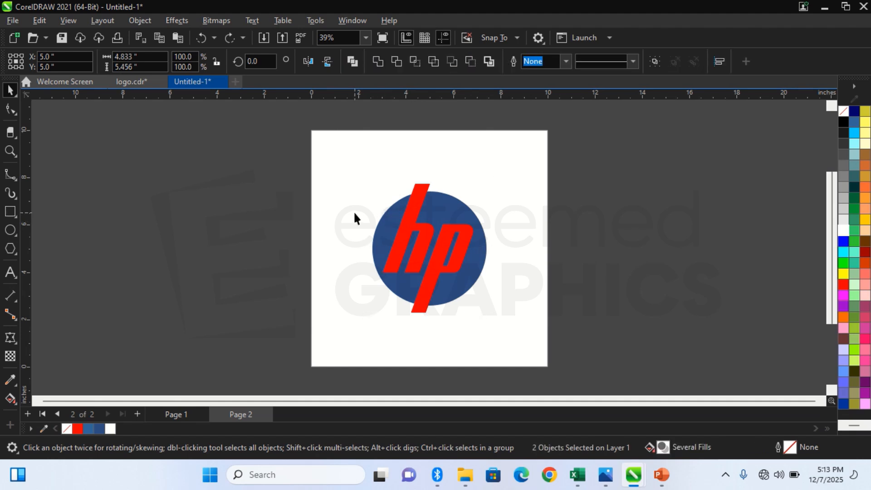
click(413, 217)
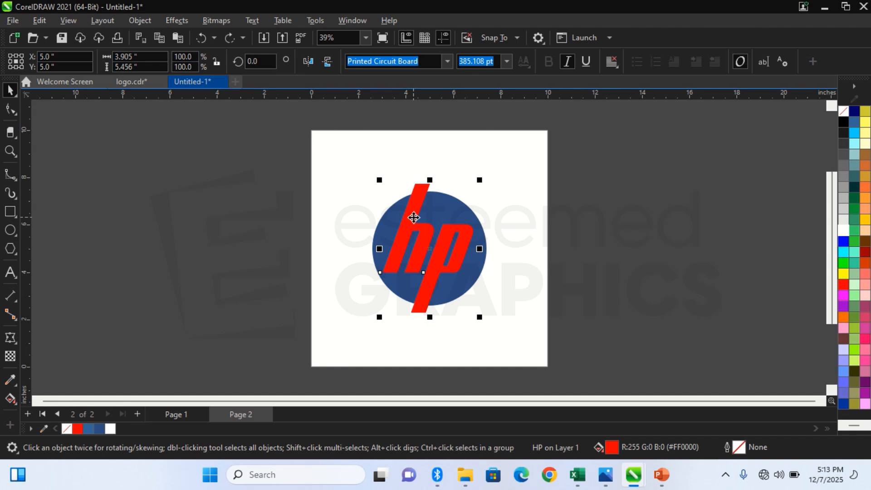
click(453, 220)
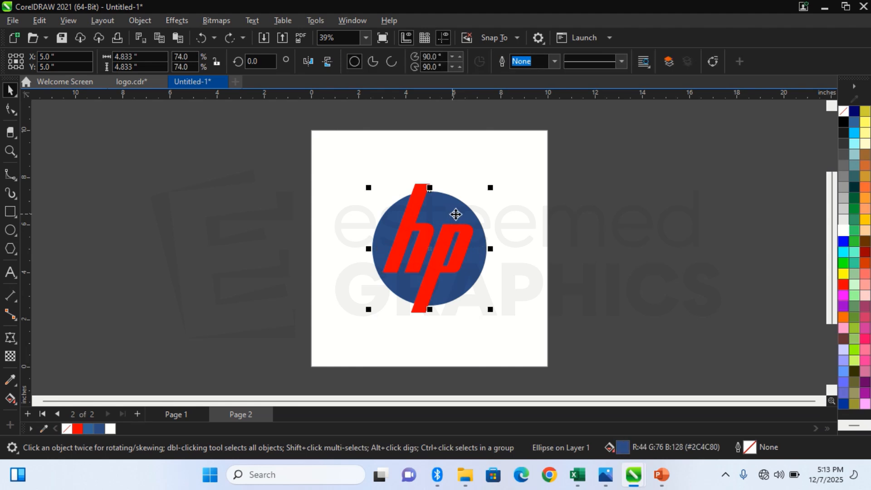
click(479, 210)
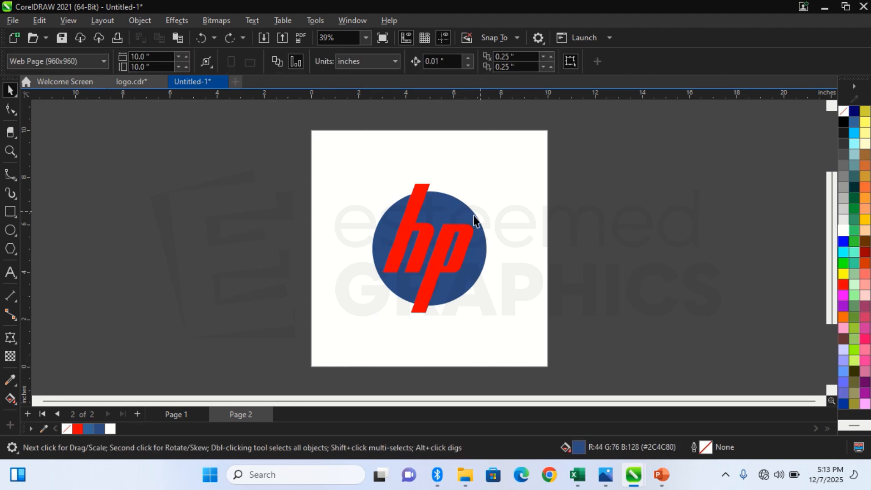
click(421, 238)
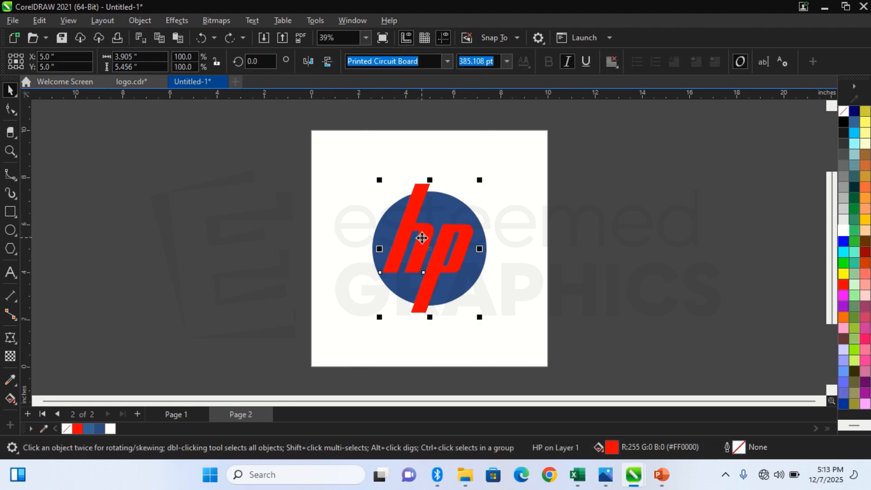
Step: Place a copy of the HP text down and right of the original, overlapping it, and convert the copy to curves
key(ctrl+d)
drag(423, 238, 479, 260)
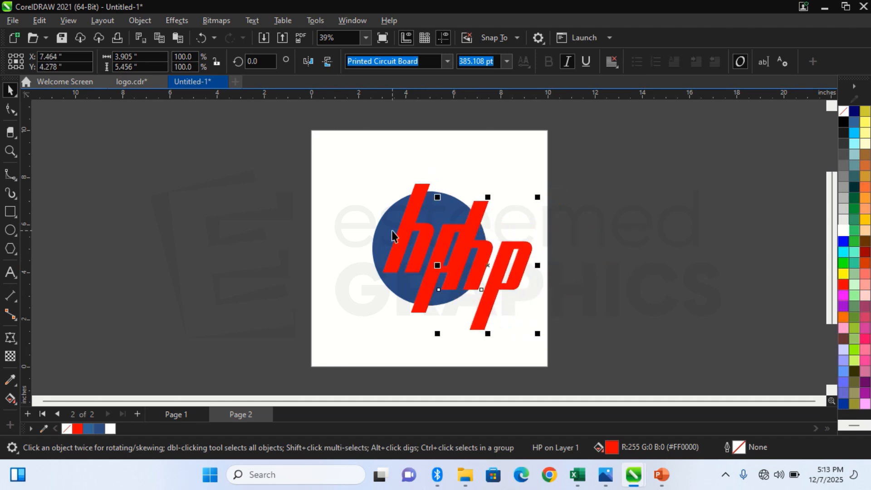
shift+click(406, 229)
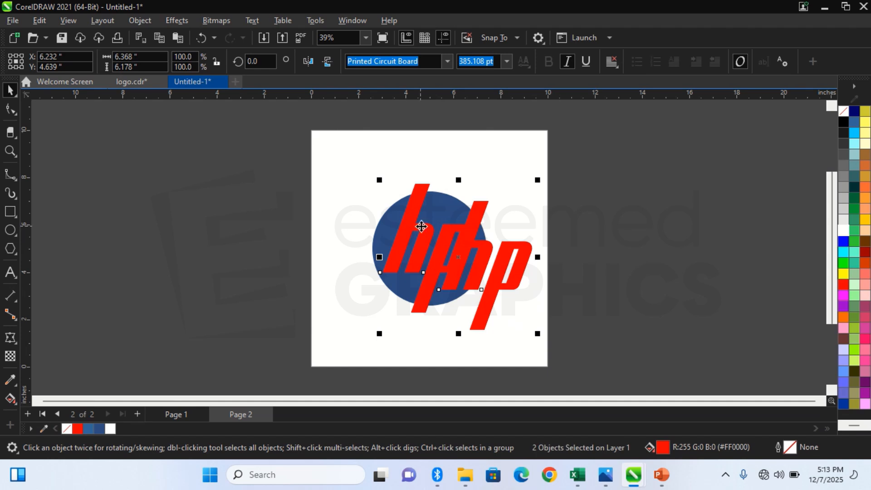
click(564, 171)
click(521, 264)
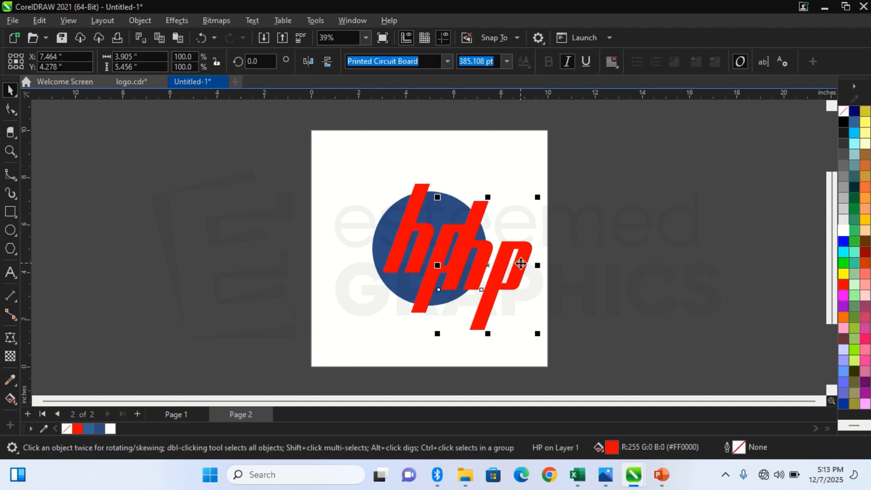
key(ctrl+q)
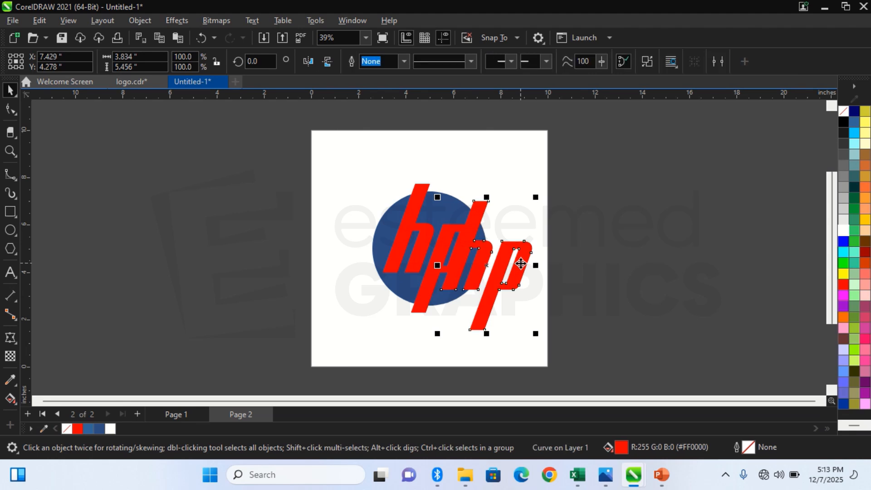
Step: Try trimming the original HP text with the overlapping curve copy, and delete the copy
shift+click(426, 230)
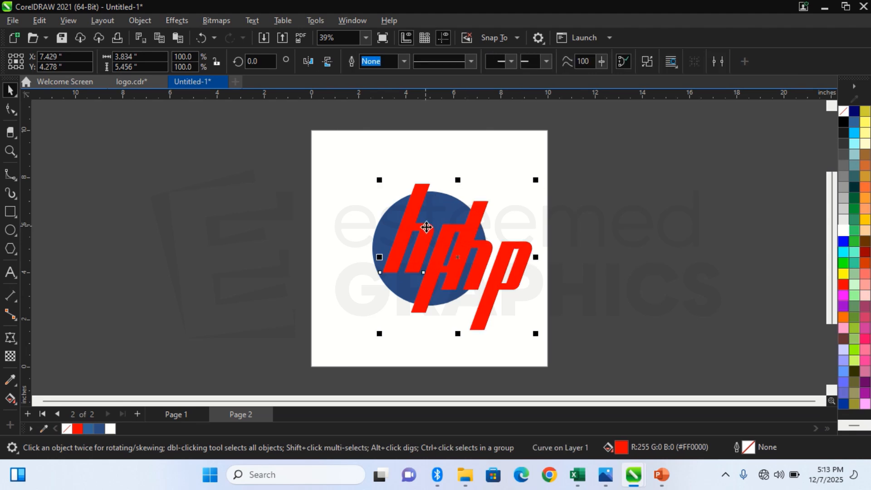
click(556, 158)
click(527, 254)
key(Delete)
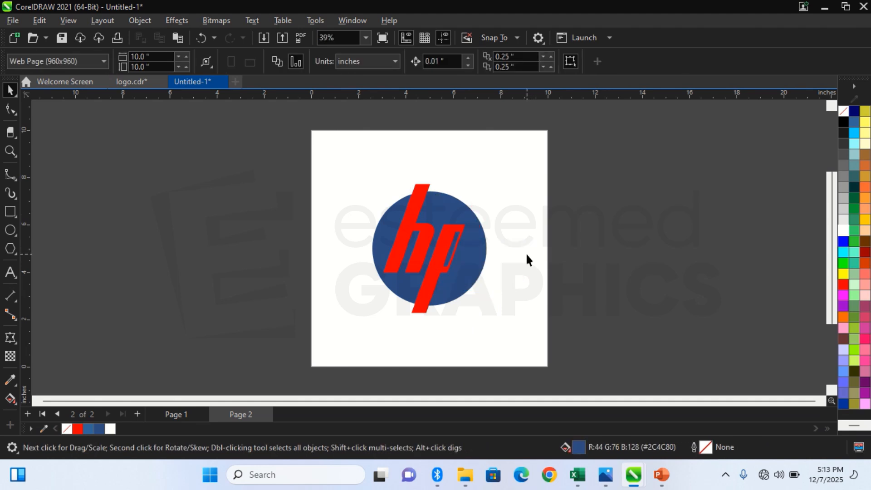
Step: Undo the deletion and the trim of the original HP text, and remove the overlapping curve copy
key(ctrl+z)
key(ctrl+z)
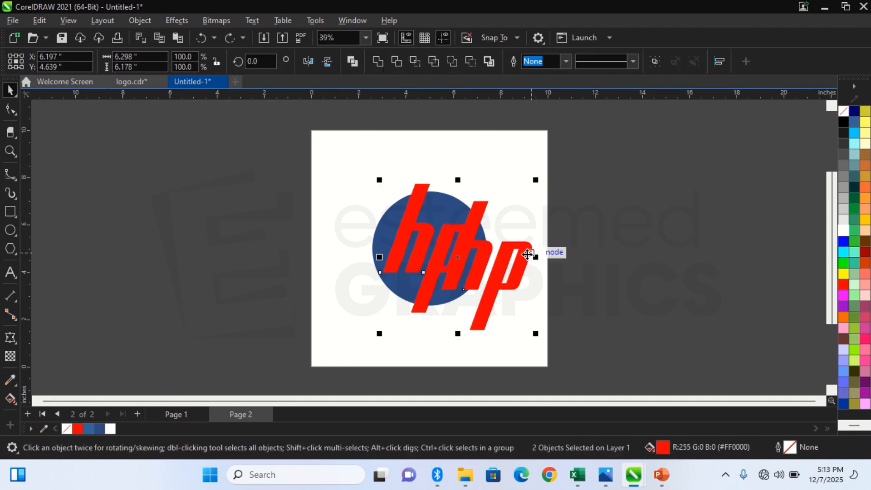
click(549, 257)
click(525, 254)
key(Delete)
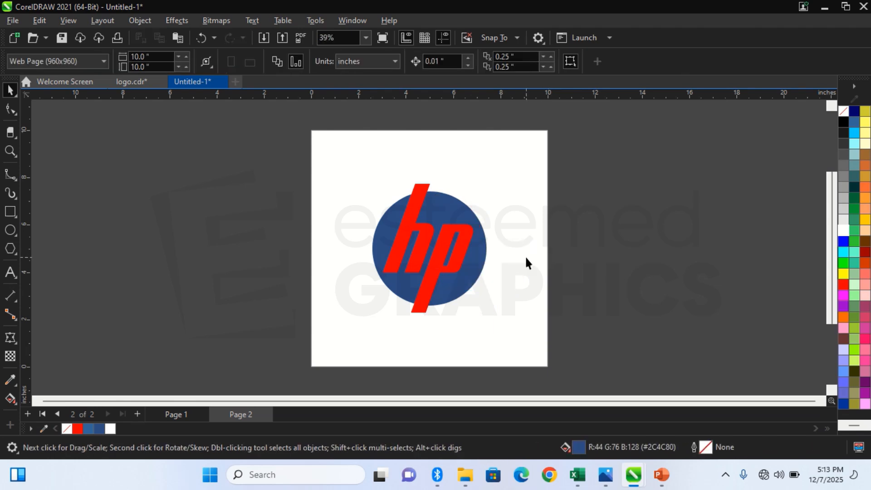
Step: Trim the HP lettering out of the blue circle and delete the red HP text
click(465, 247)
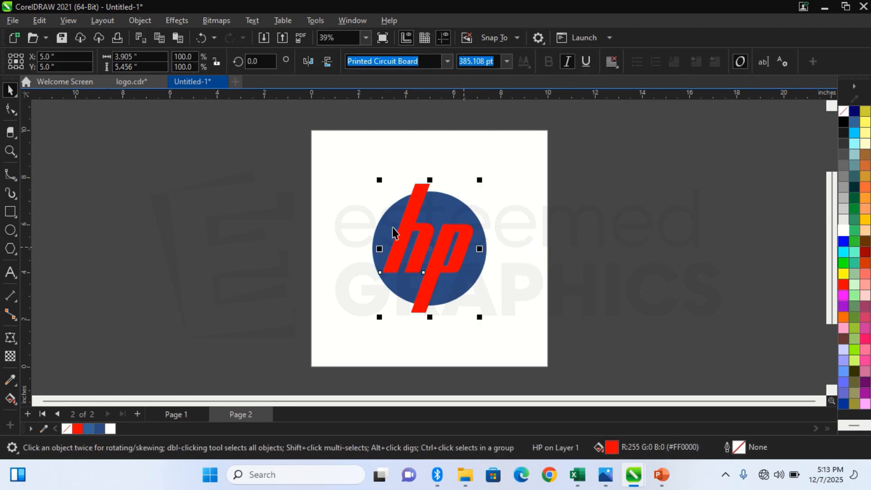
key(Escape)
click(376, 230)
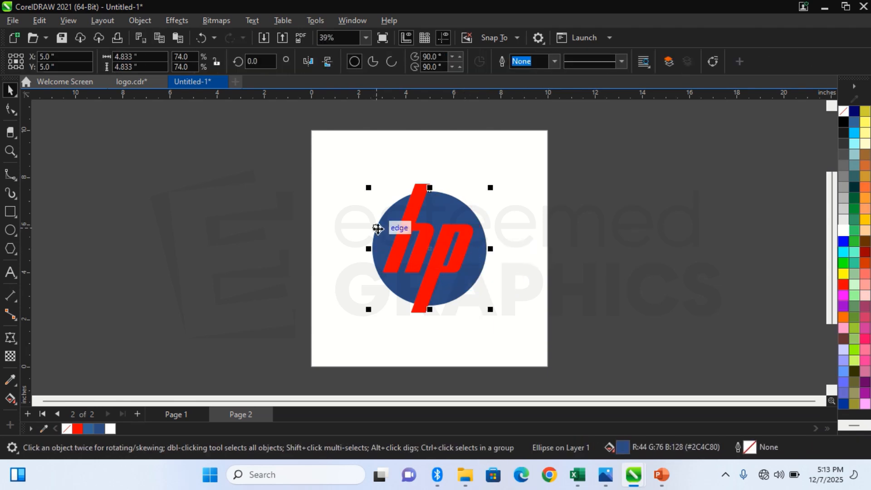
click(443, 264)
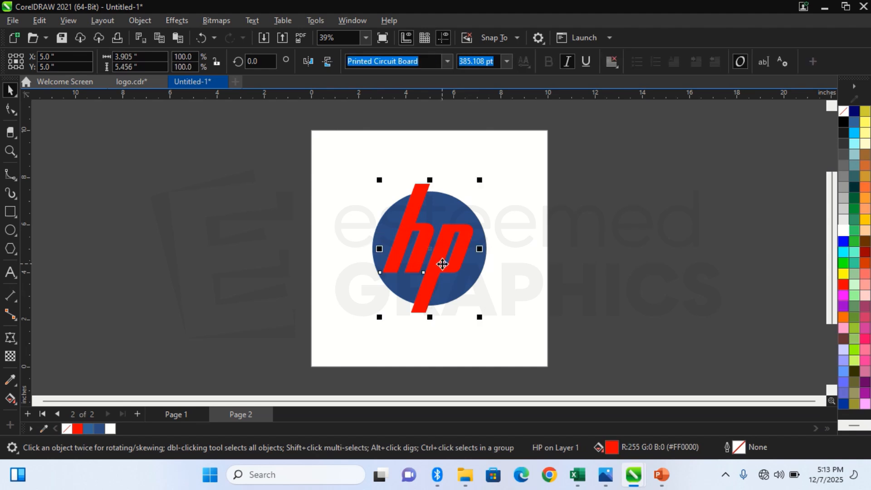
shift+click(473, 279)
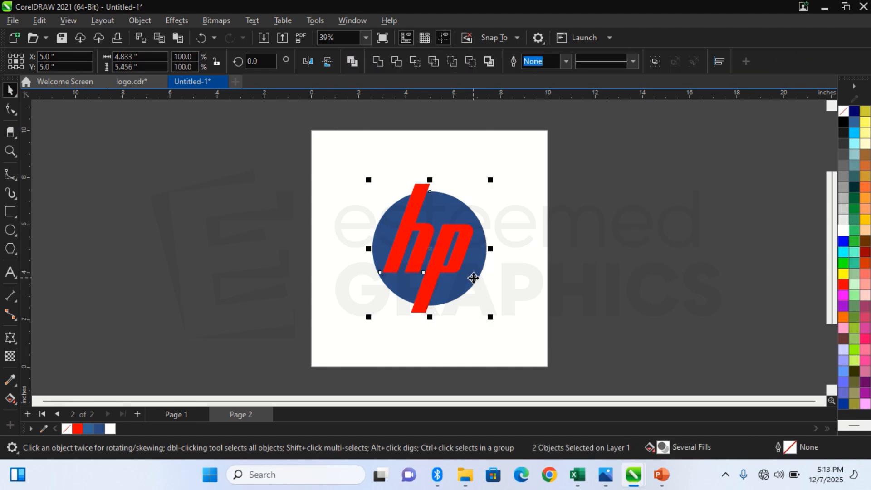
click(394, 66)
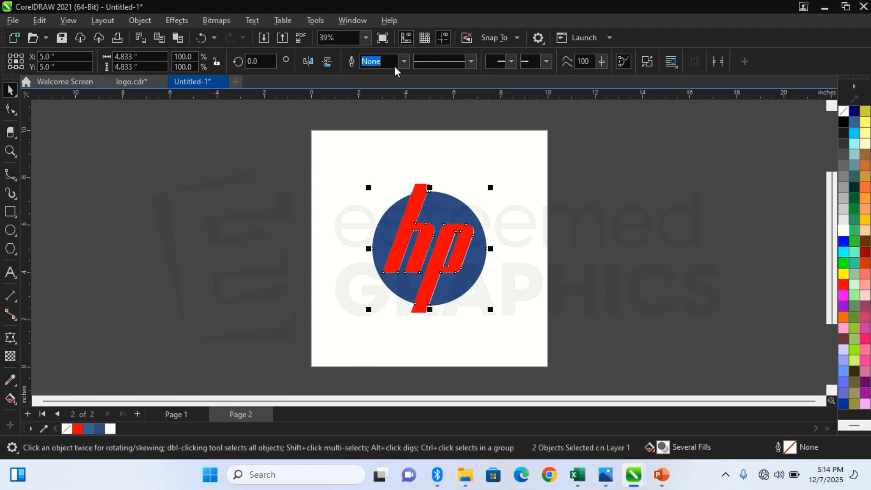
click(452, 147)
click(426, 186)
key(Delete)
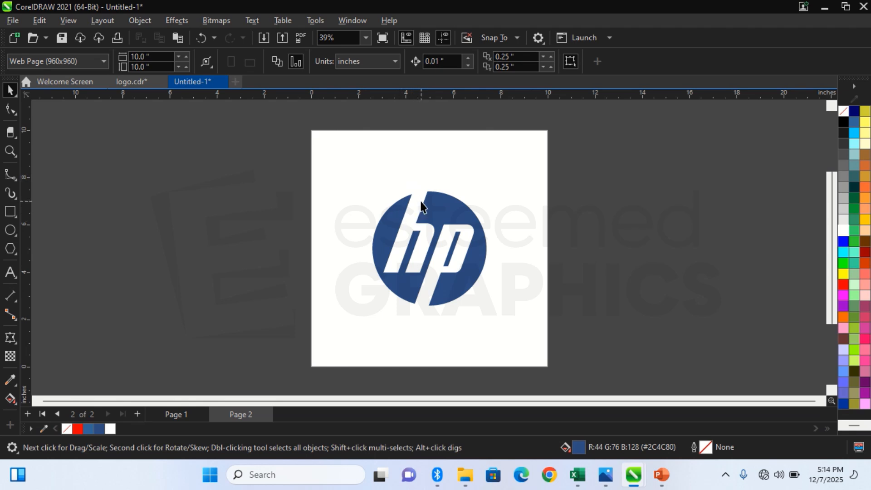
Step: Undo the deletion of the red HP text and the trimming of the blue circle
key(ctrl+z)
key(ctrl+z)
click(326, 171)
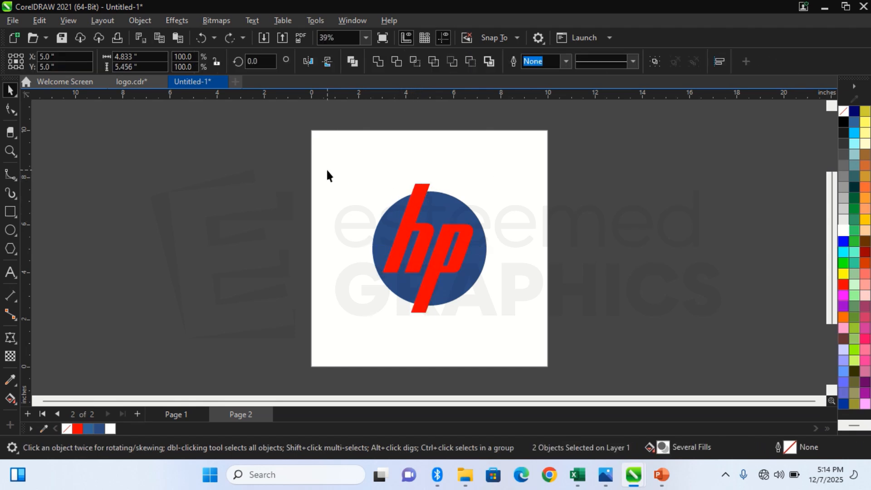
Step: Draw a rectangle, size it to 10 by 10 inches, and centre it on the page
click(10, 211)
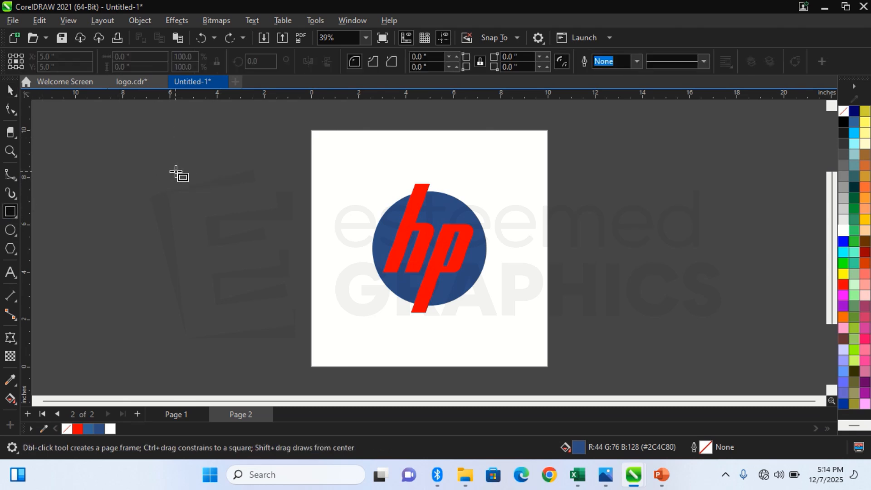
drag(227, 154, 338, 256)
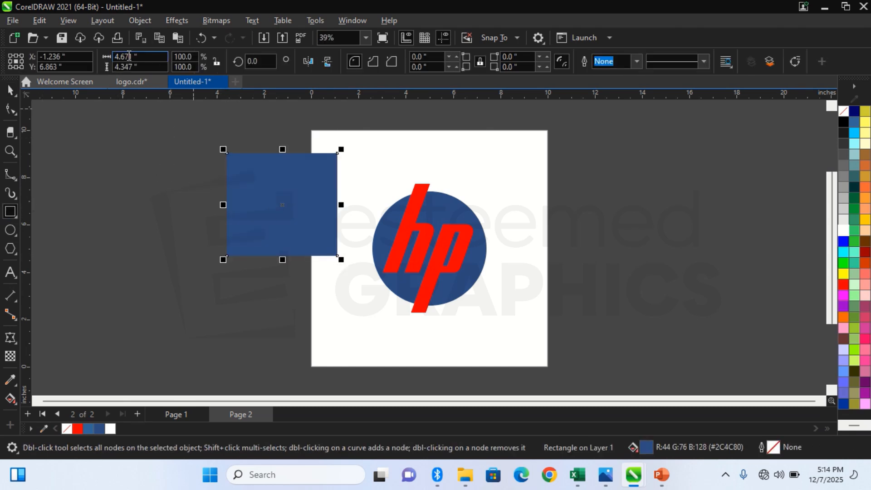
click(144, 56)
text(10)
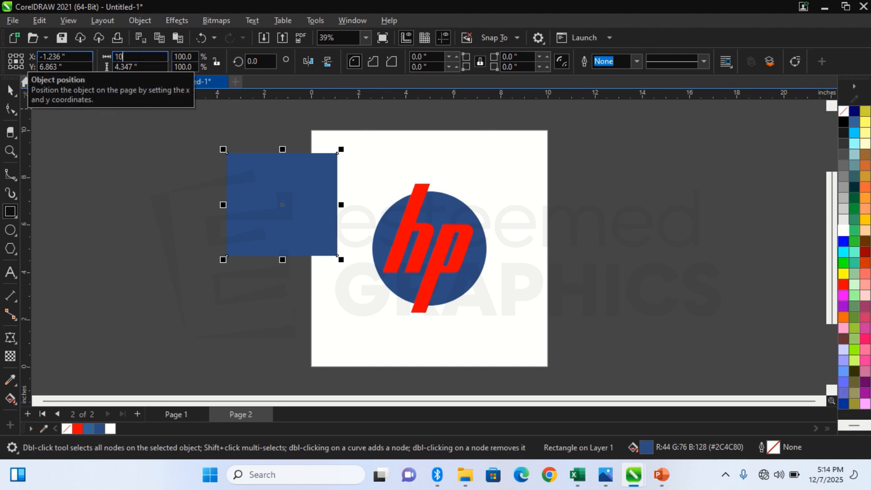
key(Tab)
text(10)
key(Return)
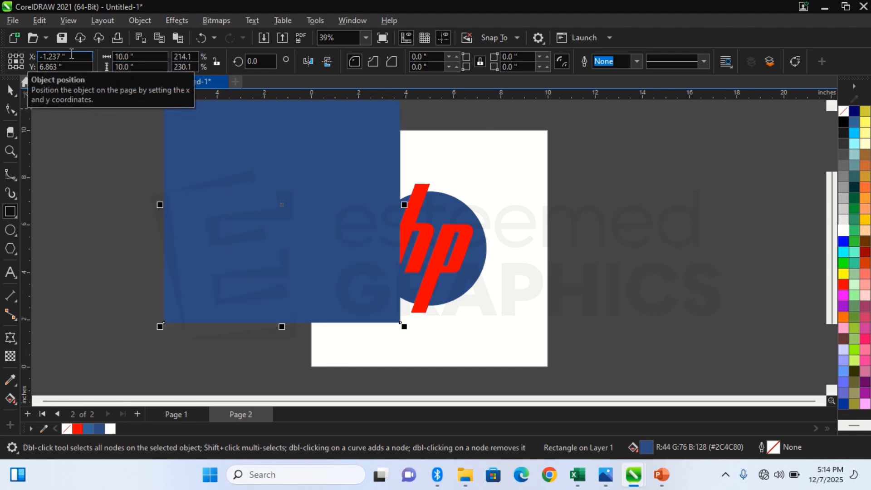
key(p)
key(shift+Page_Down)
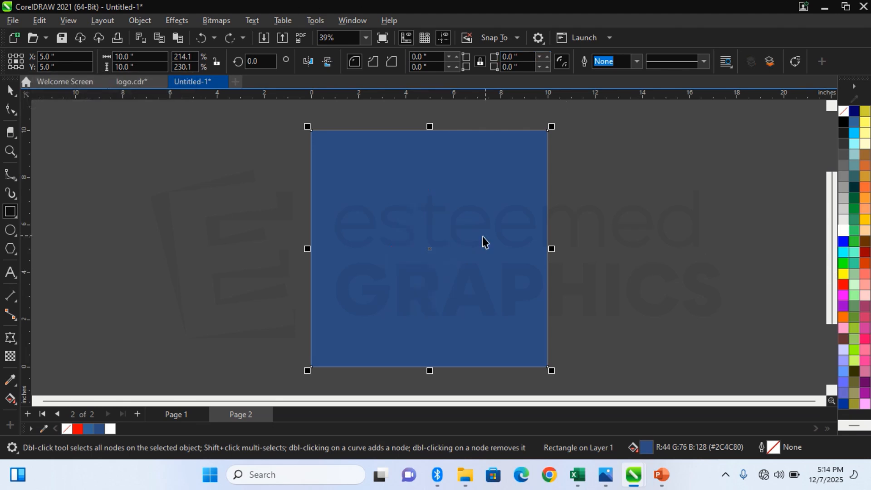
Step: Move the blue square aside to uncover the HP logo, and centre it on the page again
key(space)
drag(421, 241, 373, 244)
drag(271, 250, 224, 251)
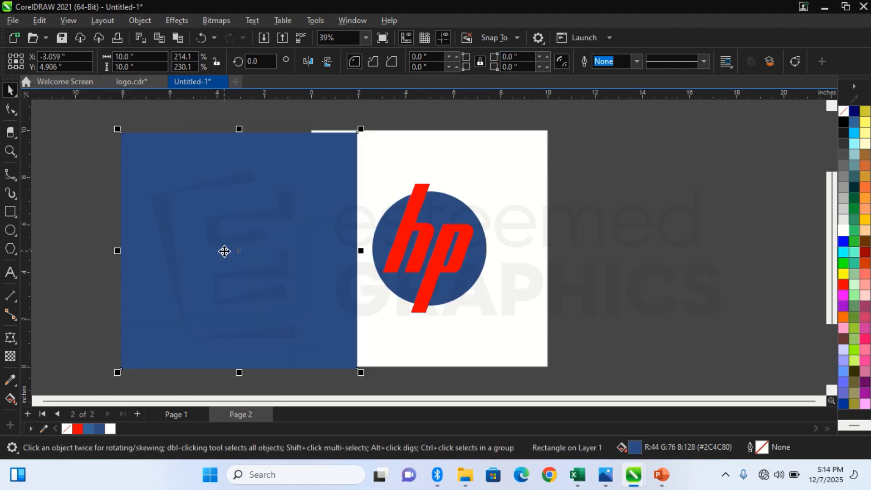
key(p)
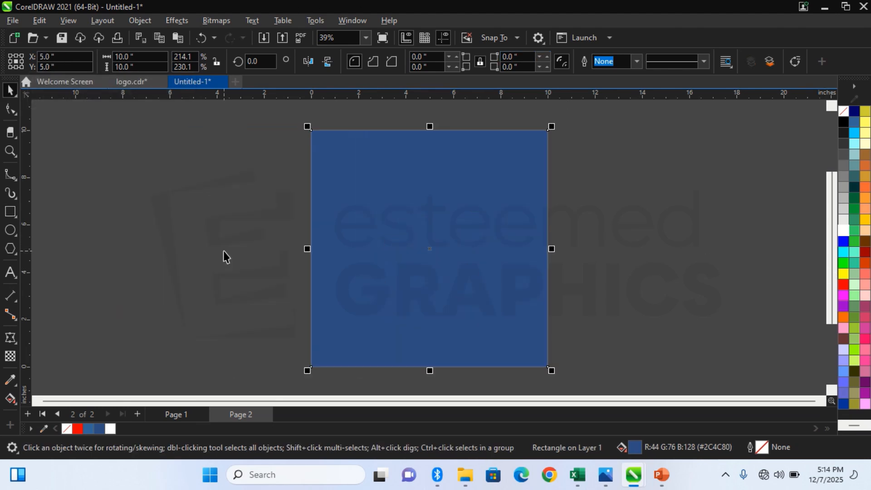
Step: Send the page-sized square to the back of the layer and fill it white
right_click(450, 225)
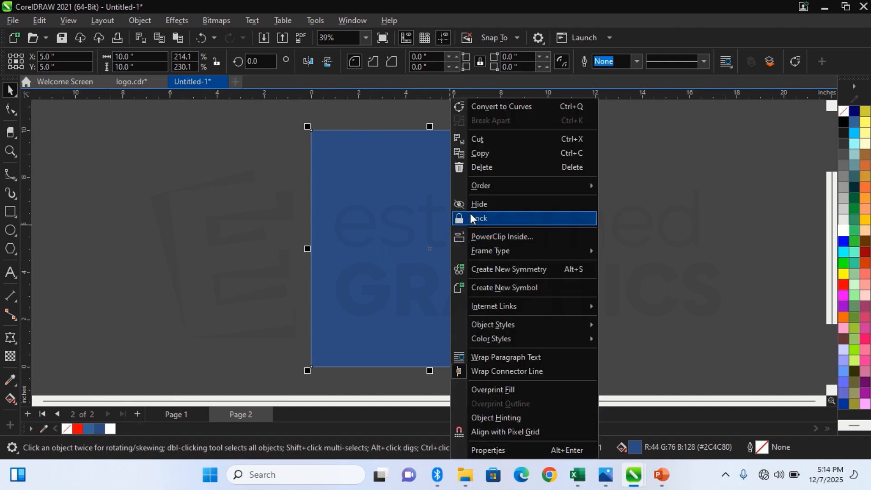
mouse_move(487, 187)
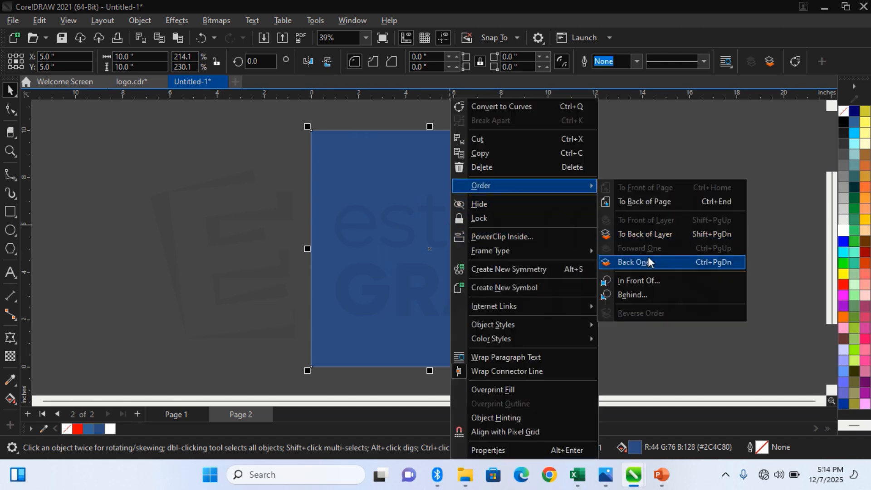
click(651, 234)
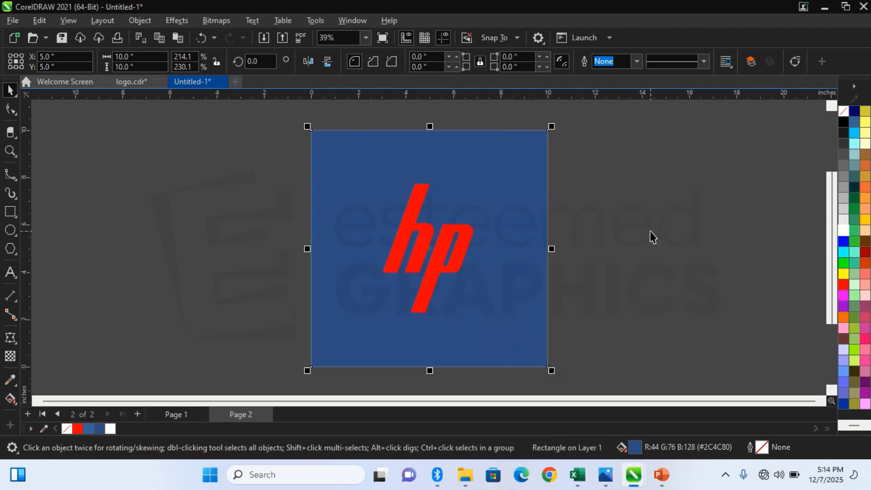
click(843, 231)
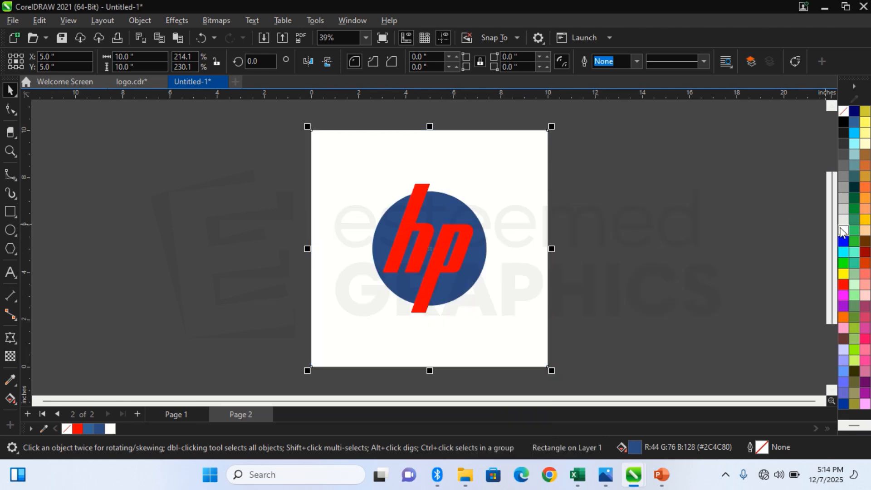
Step: Change the red HP text's fill to white
click(423, 234)
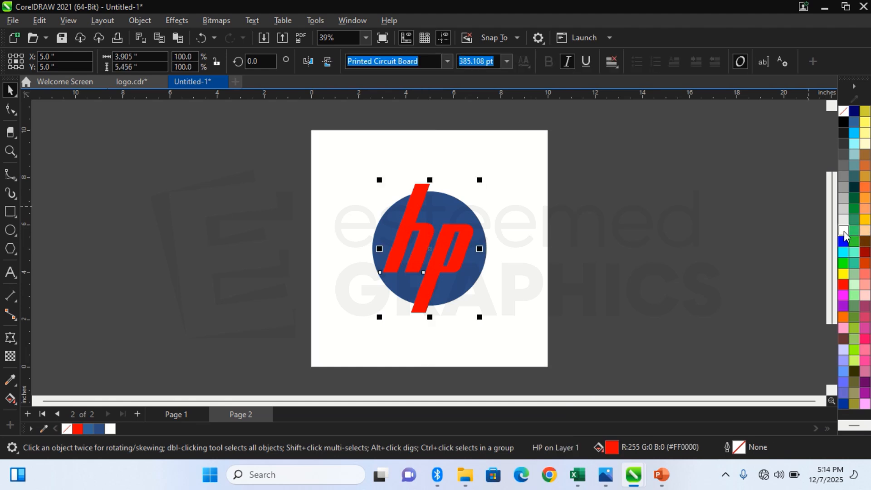
click(843, 231)
click(729, 233)
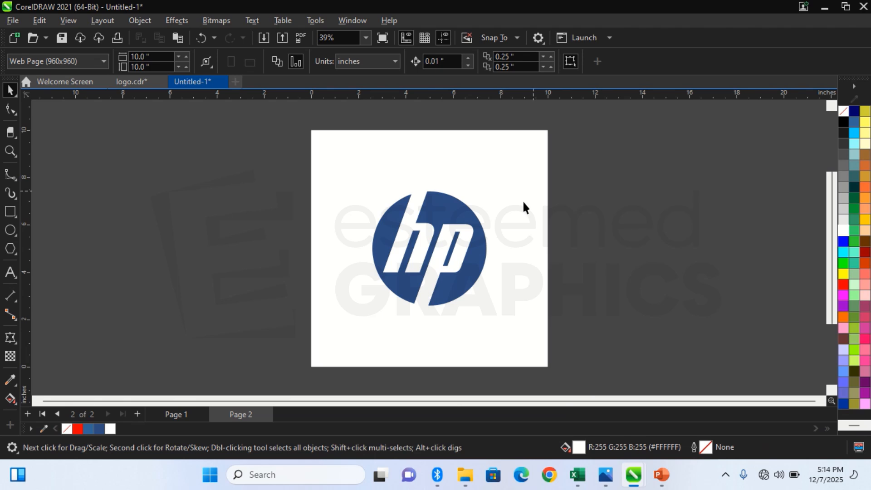
Step: Test a black fill on the background square behind the untrimmed logo, and undo it
click(514, 176)
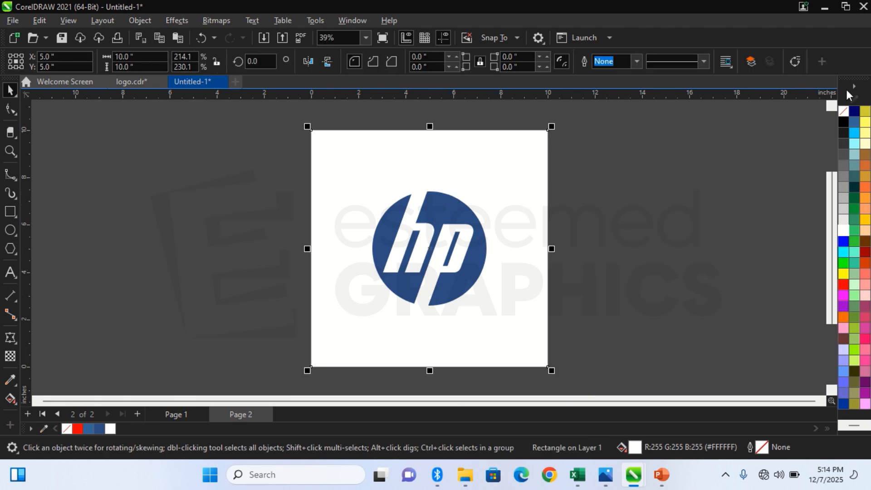
click(843, 122)
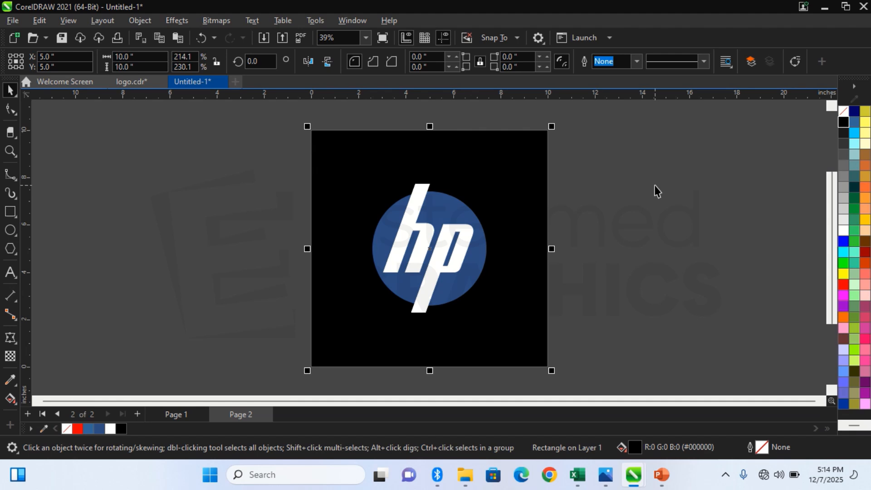
key(ctrl+z)
Step: Trim the HP lettering out of the blue circle and delete the white HP text
click(410, 204)
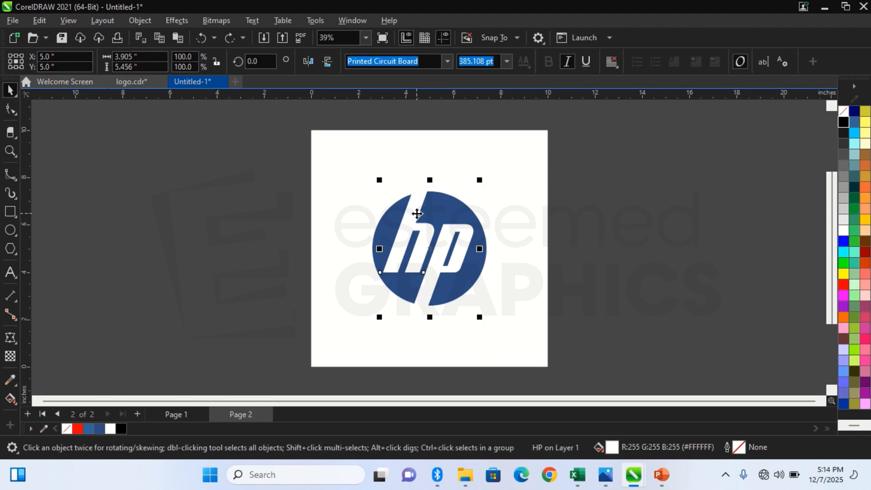
shift+click(393, 212)
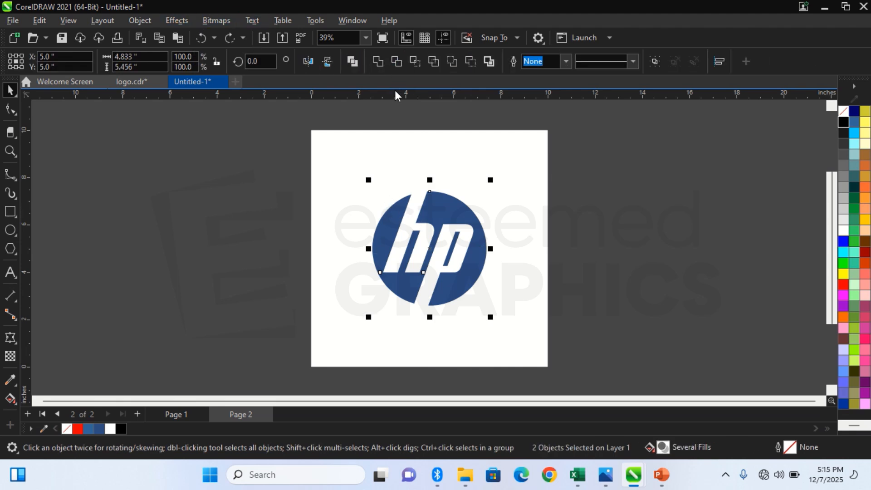
click(219, 166)
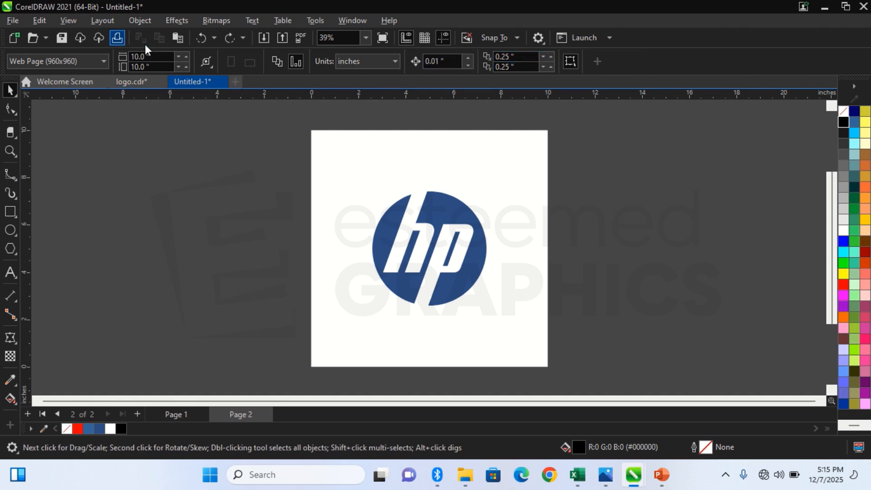
click(388, 222)
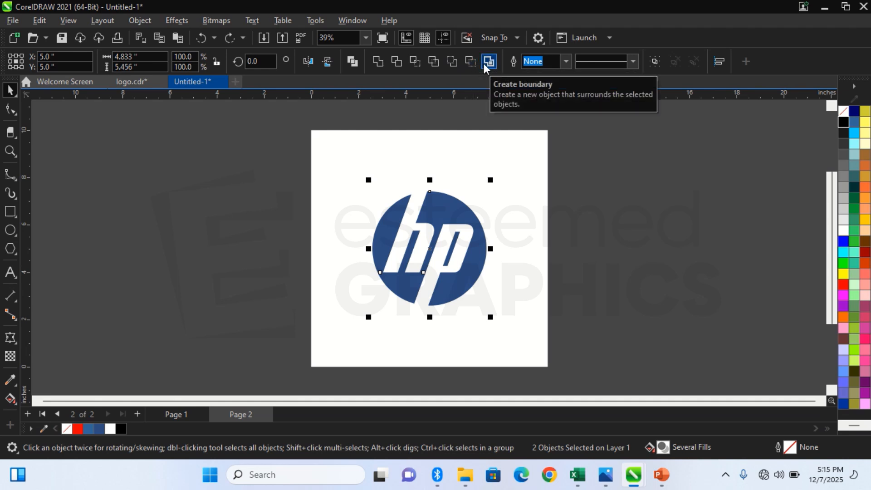
click(402, 64)
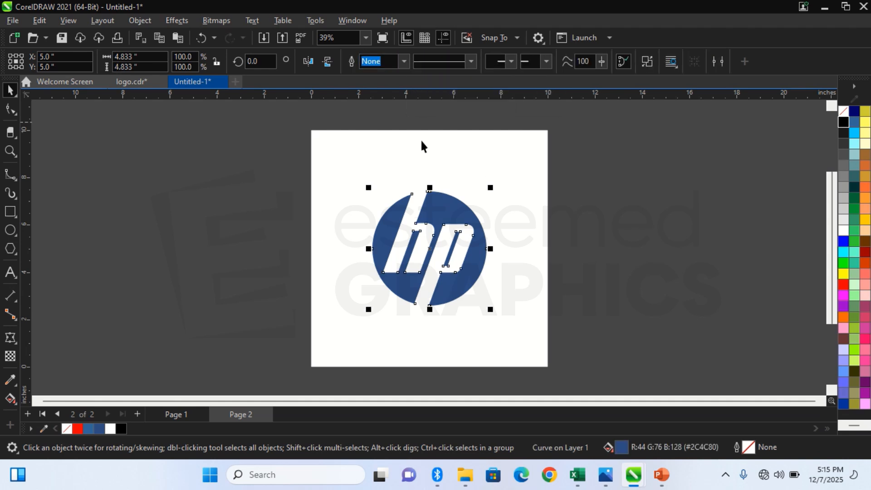
click(421, 188)
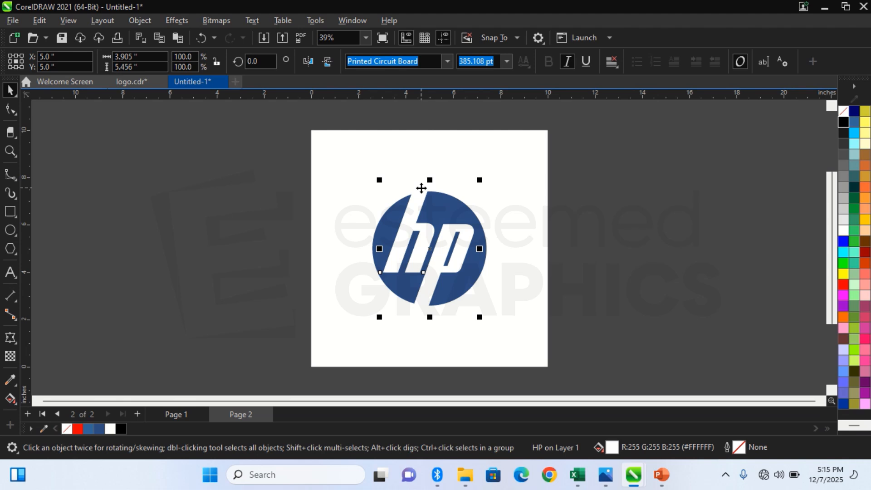
key(Escape)
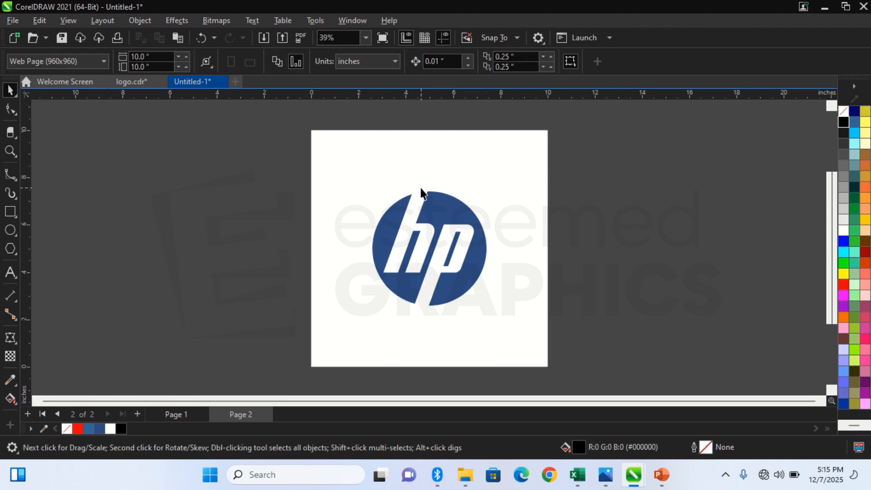
Step: Fill the background square black to check the cut-out lettering, and undo the fill
click(454, 226)
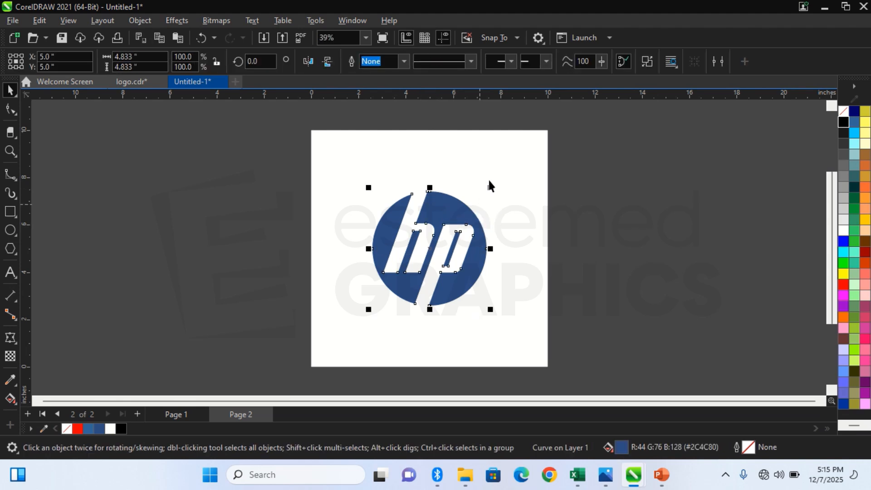
click(490, 177)
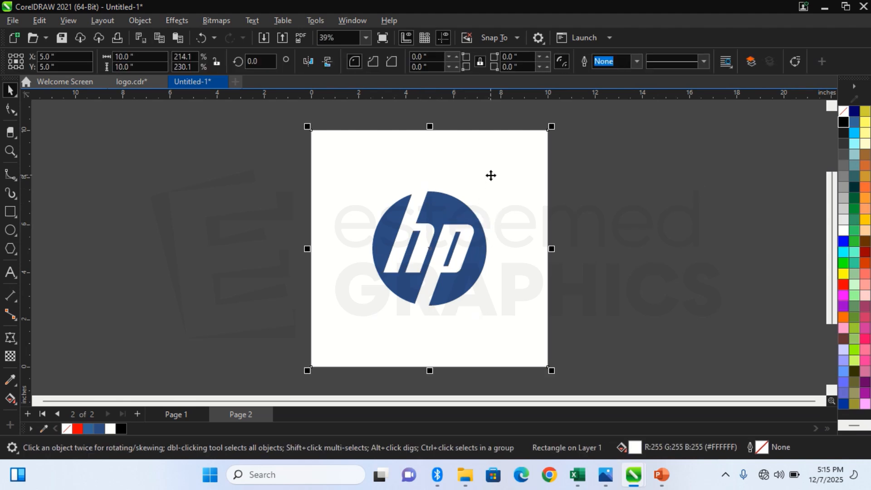
click(845, 119)
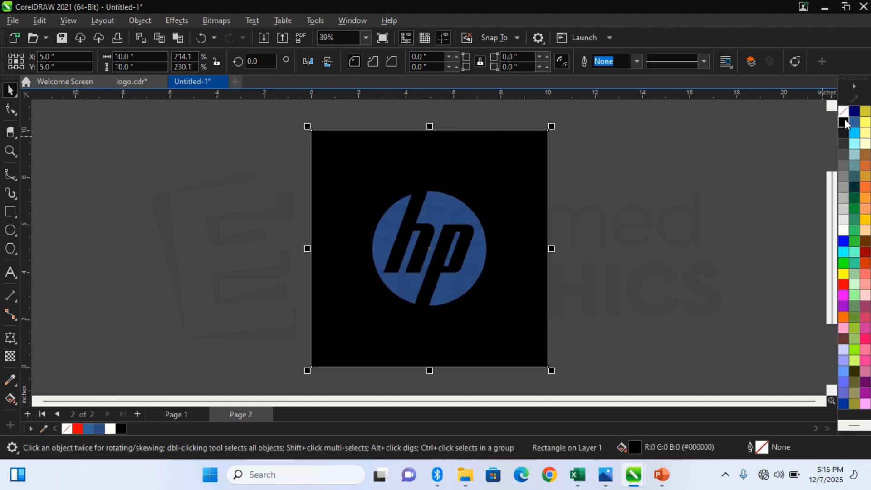
click(672, 179)
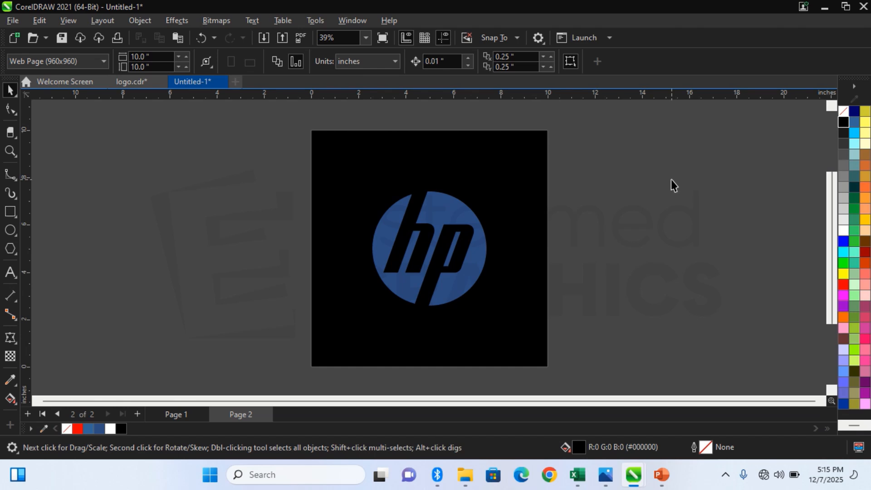
key(ctrl+z)
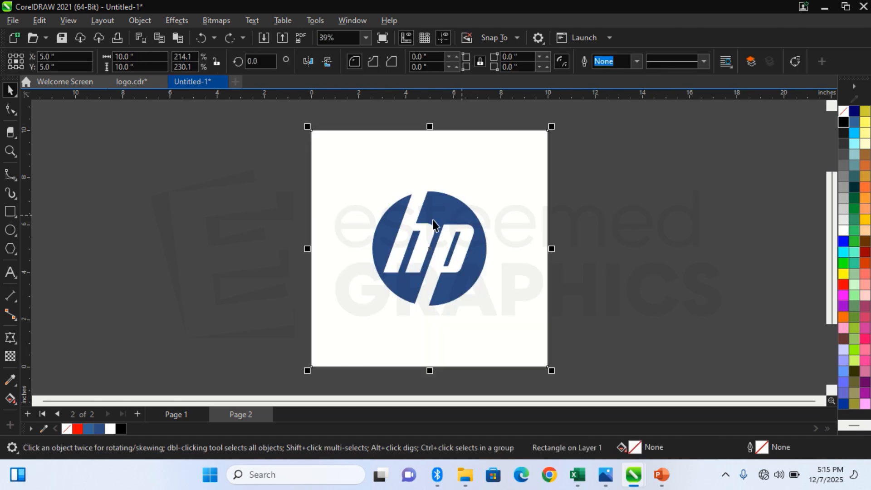
click(434, 224)
click(489, 202)
click(578, 201)
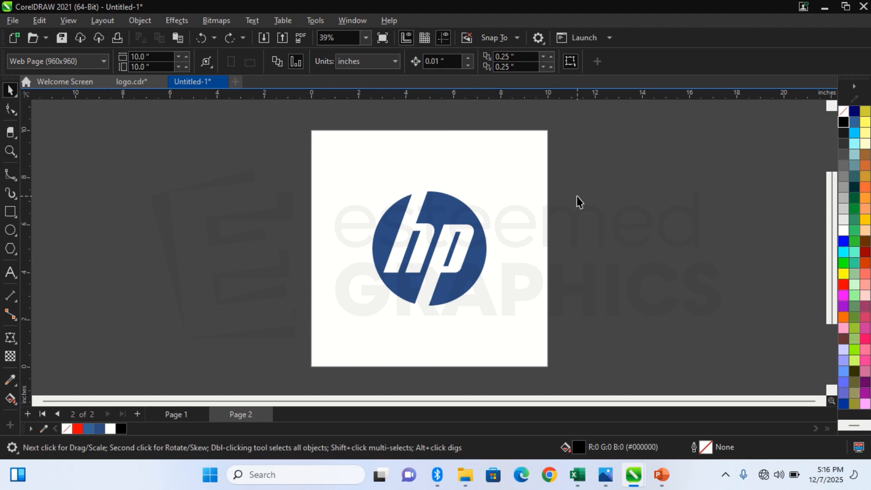
Step: Move the trimmed HP circle off the page, and undo the move
click(416, 214)
click(434, 220)
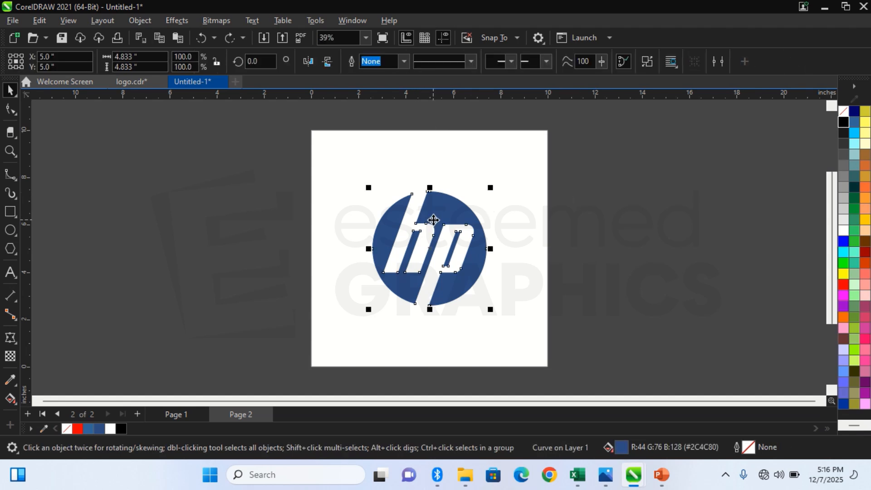
drag(434, 219, 231, 230)
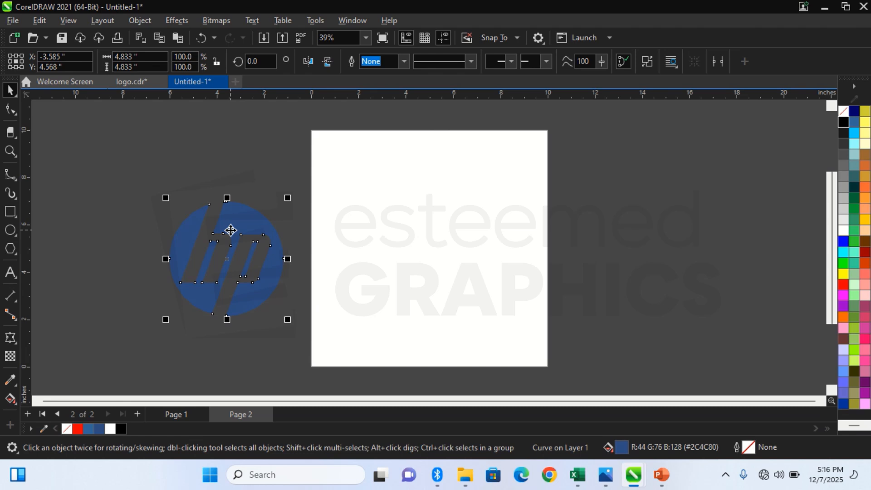
key(ctrl+z)
Step: Test the black fill on the background square once more, and undo it
click(331, 217)
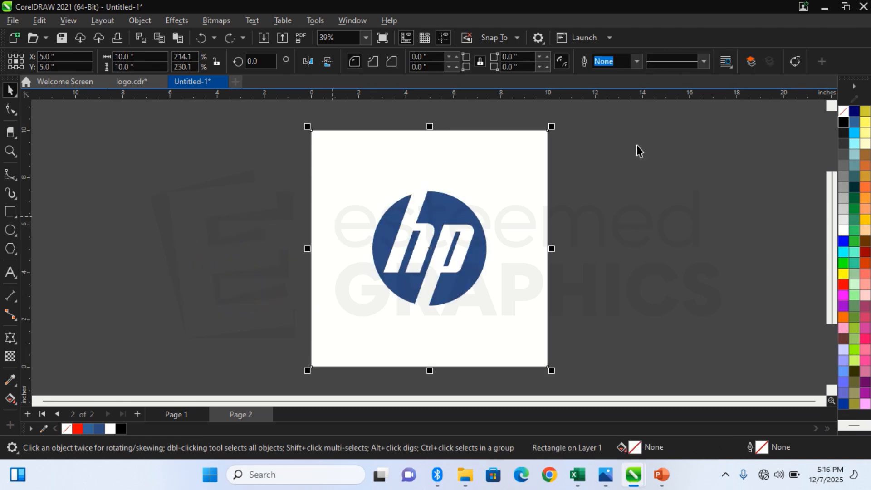
click(840, 121)
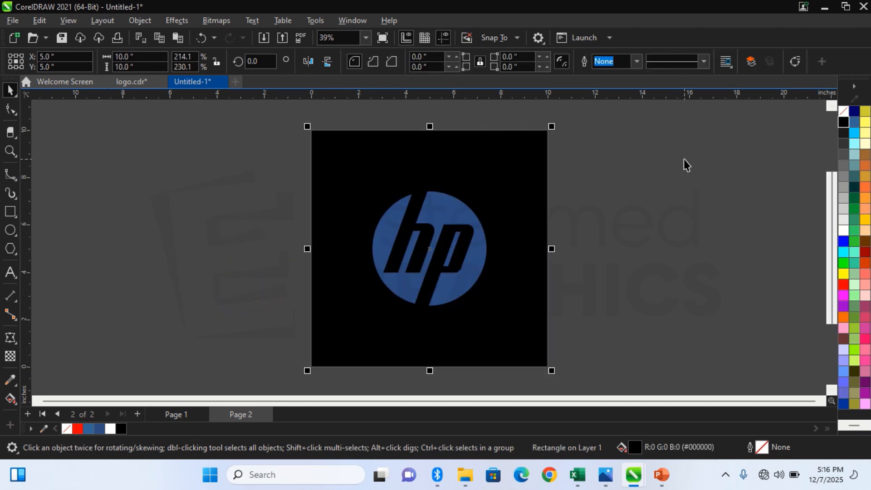
key(ctrl+z)
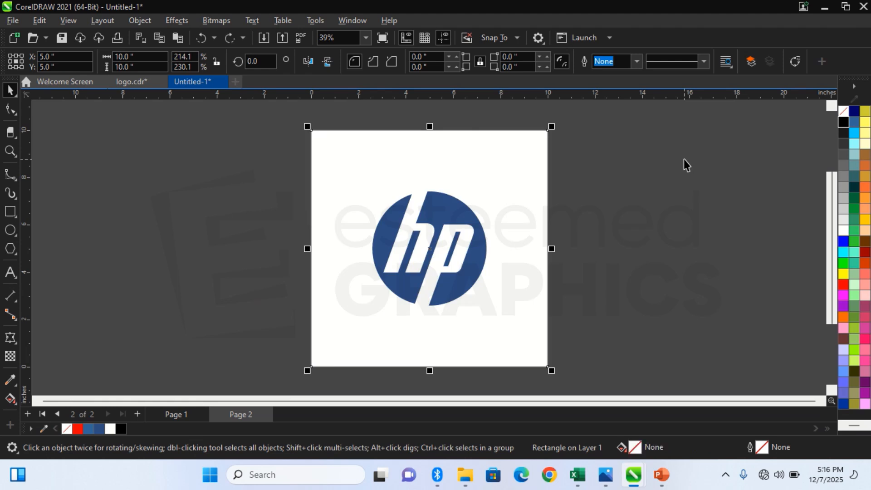
Step: Add a 4.833-inch circle centred over the HP logo and fill it white
click(684, 159)
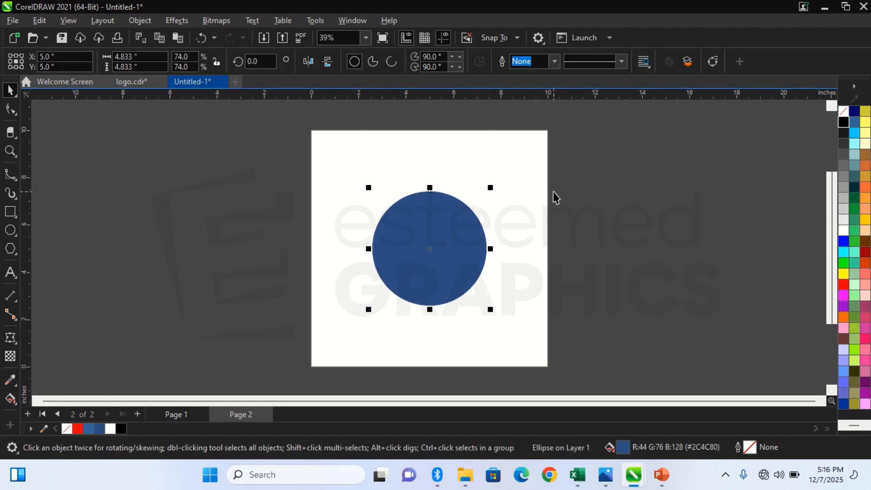
click(842, 234)
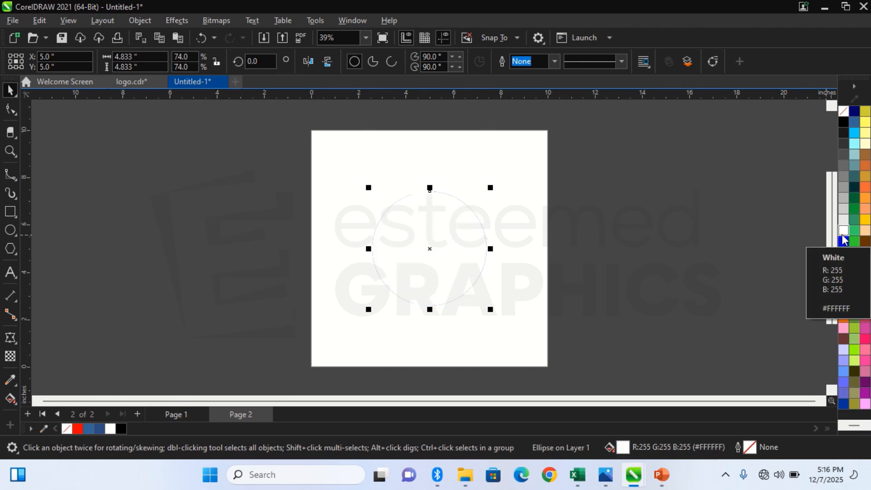
Step: Send the white circle back one level behind the HP logo, and fill the background square black
right_click(440, 224)
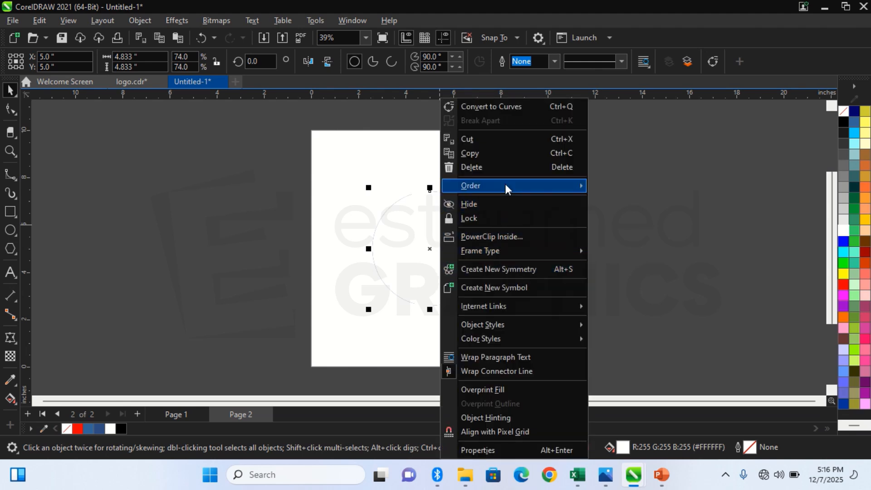
mouse_move(507, 186)
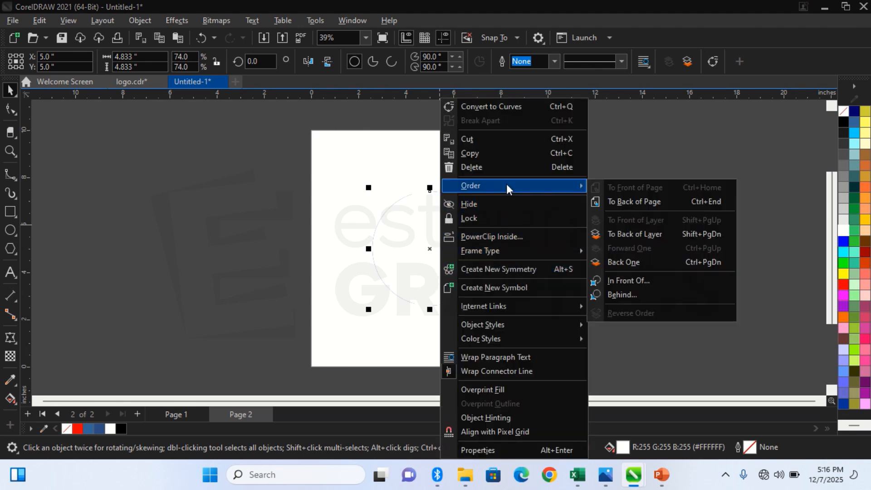
click(647, 263)
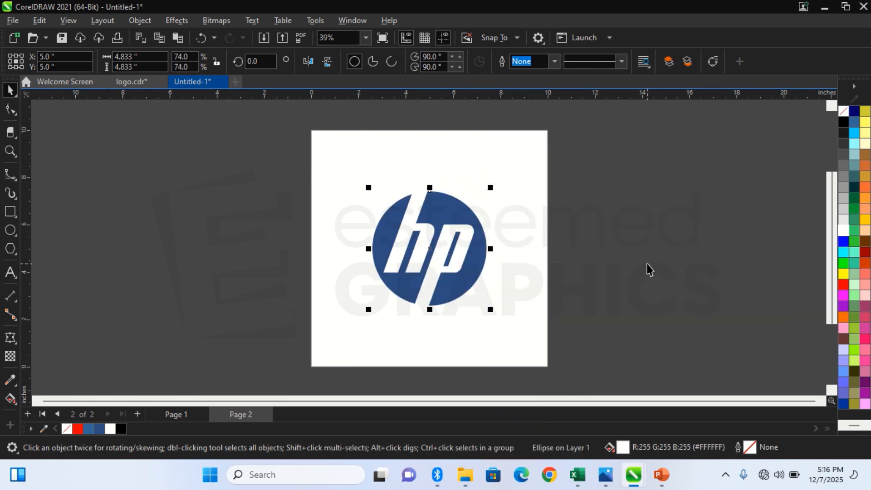
click(648, 268)
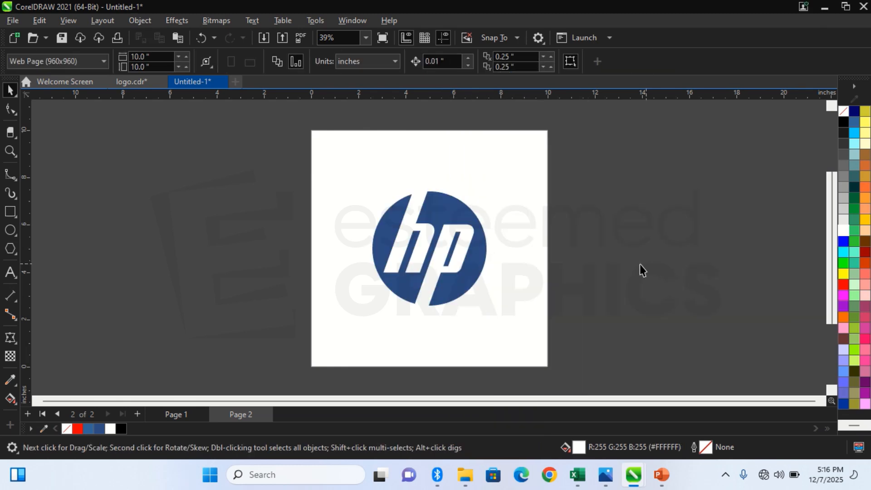
click(517, 214)
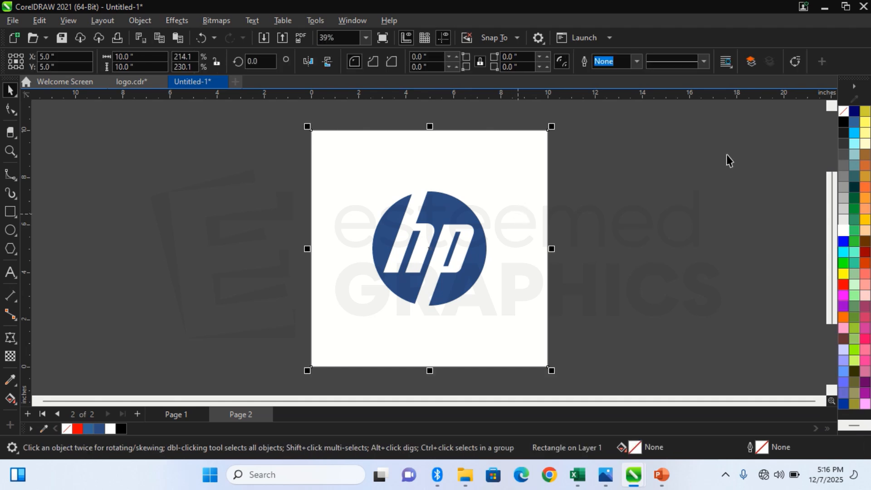
click(843, 121)
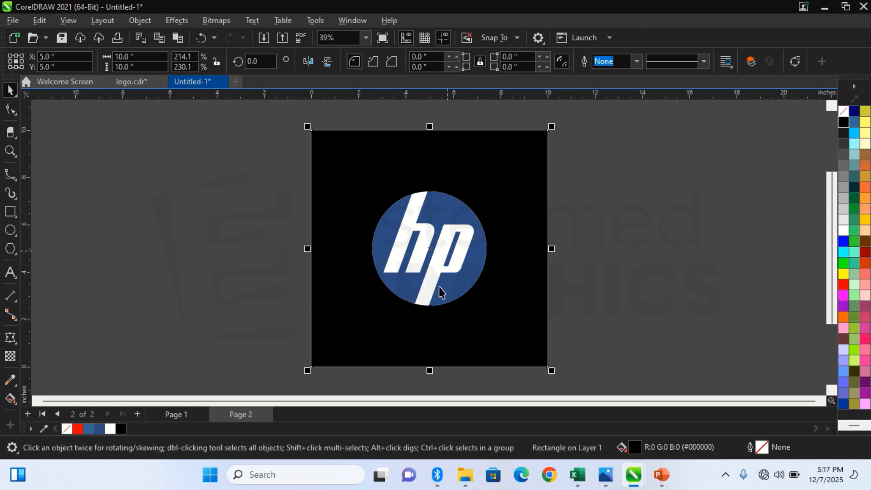
Step: Give the HP logo's blue circle shape an outline in the same blue, #2C4C80
click(375, 238)
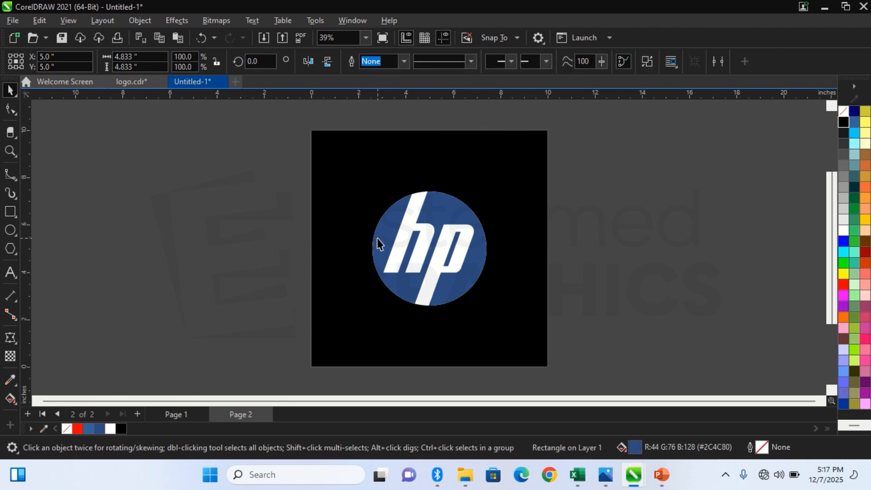
right_click(102, 428)
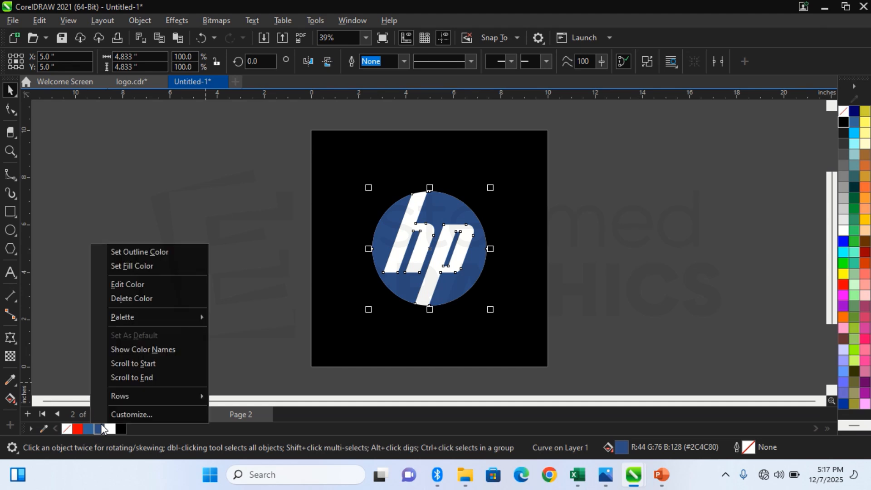
click(156, 252)
click(155, 251)
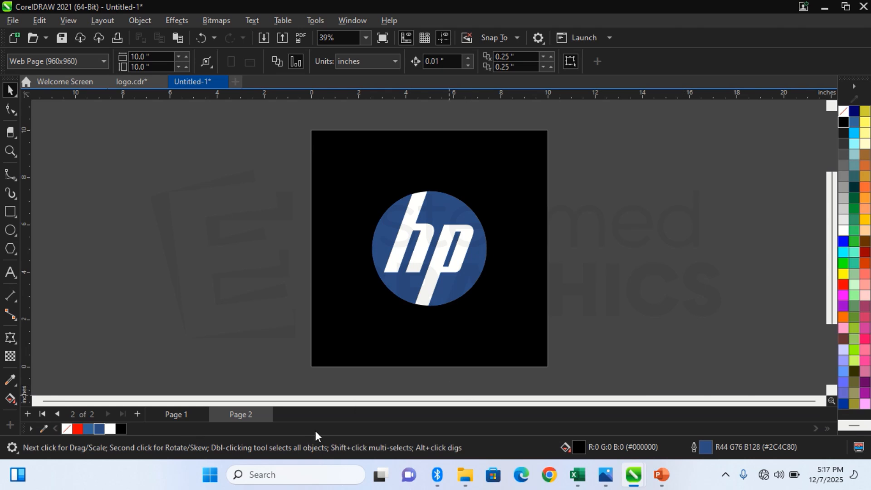
Step: Hide the Document Palette, and show it again
right_click(202, 125)
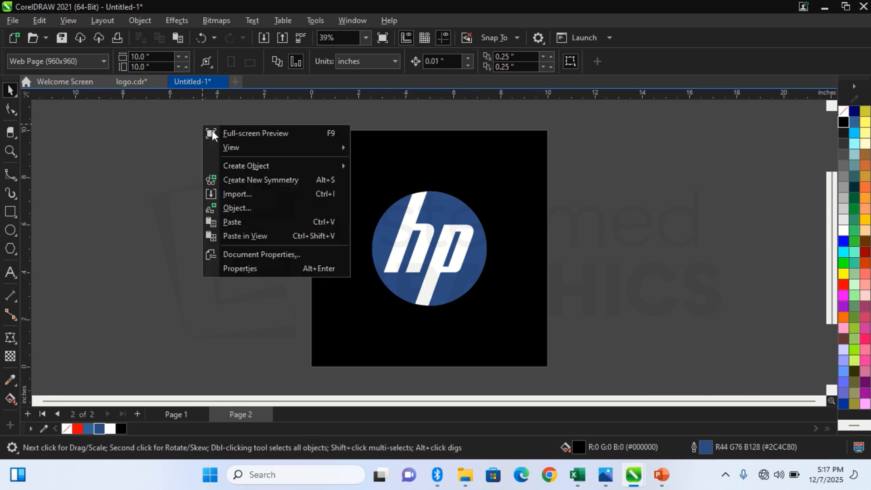
mouse_move(227, 146)
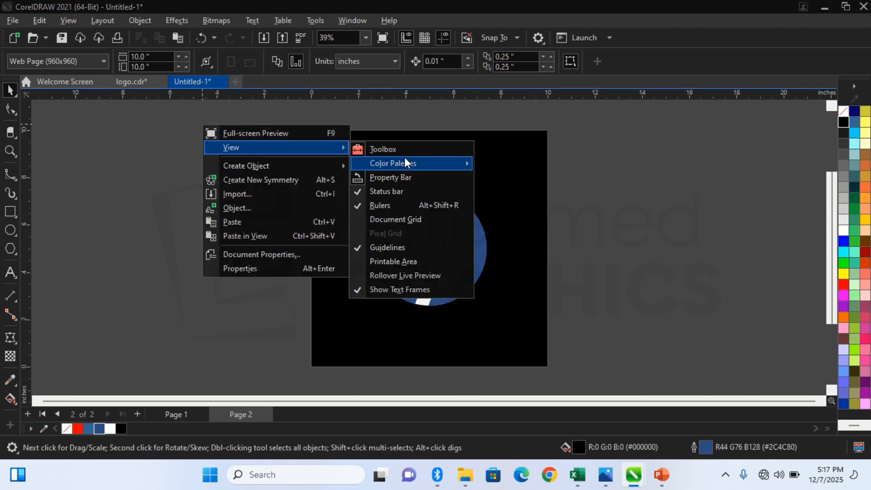
mouse_move(423, 161)
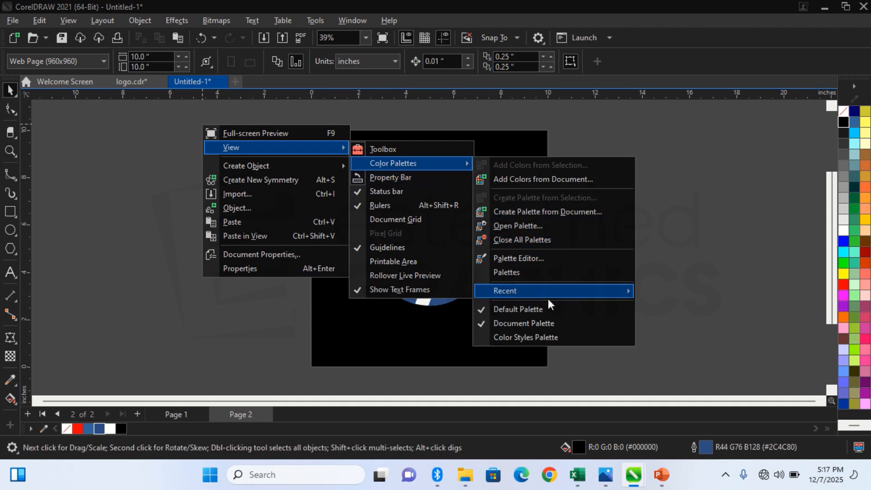
click(566, 325)
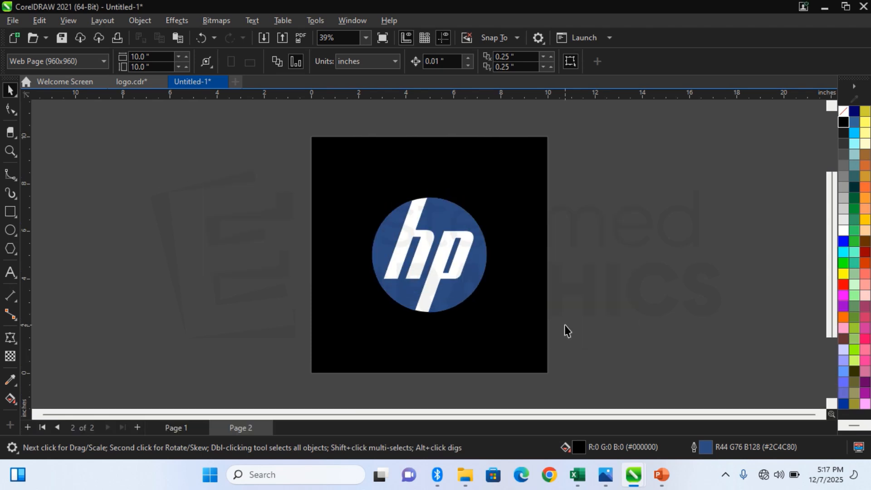
right_click(565, 325)
mouse_move(641, 191)
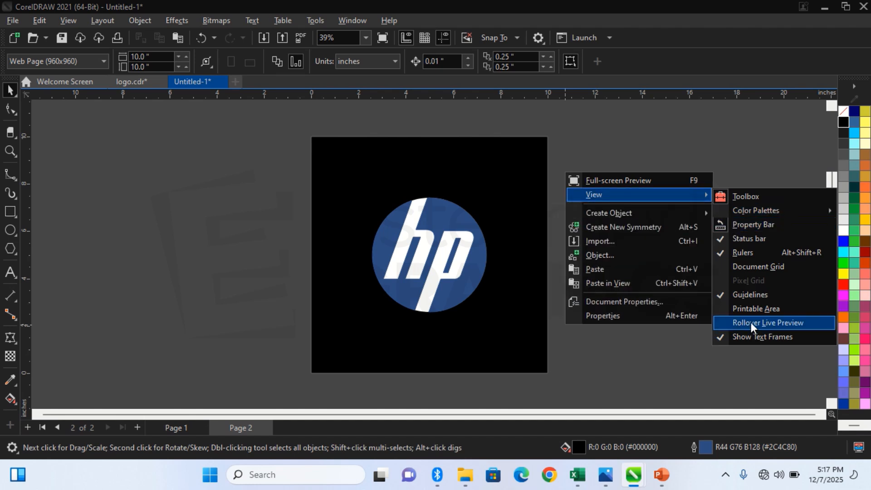
mouse_move(734, 210)
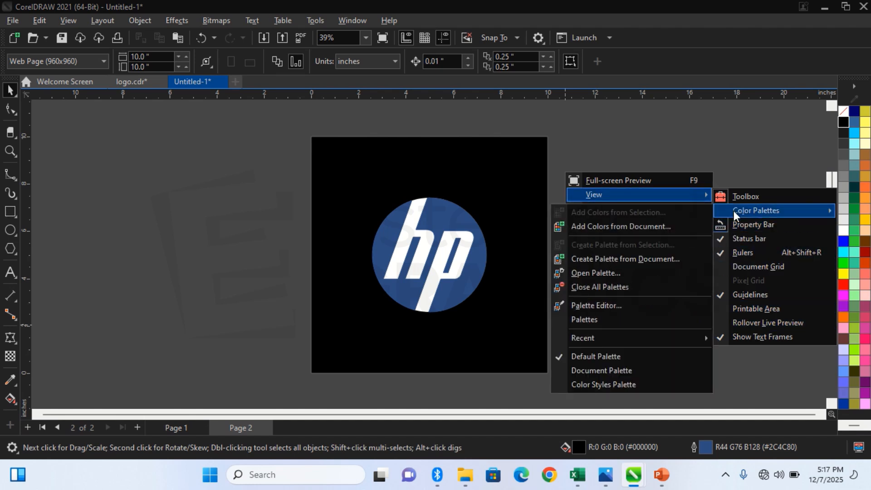
click(633, 371)
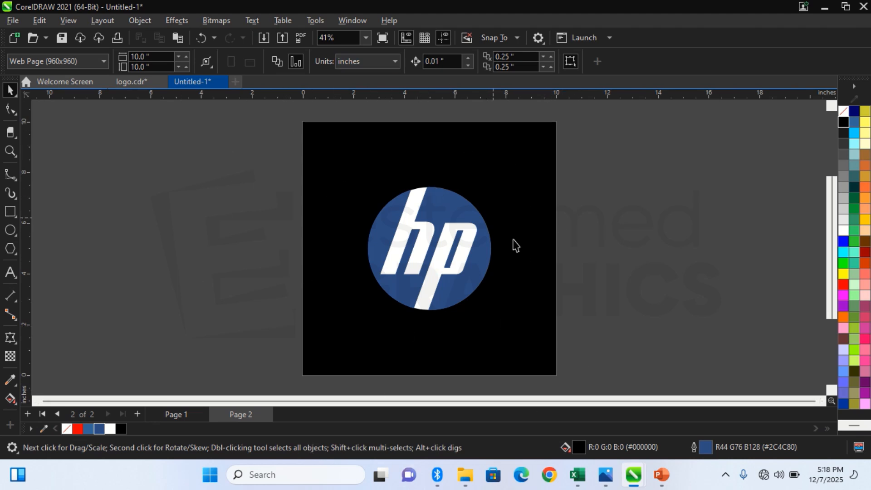
Step: Check the Coca-Cola and HP pages, and add a blank third page after Page 2
click(189, 412)
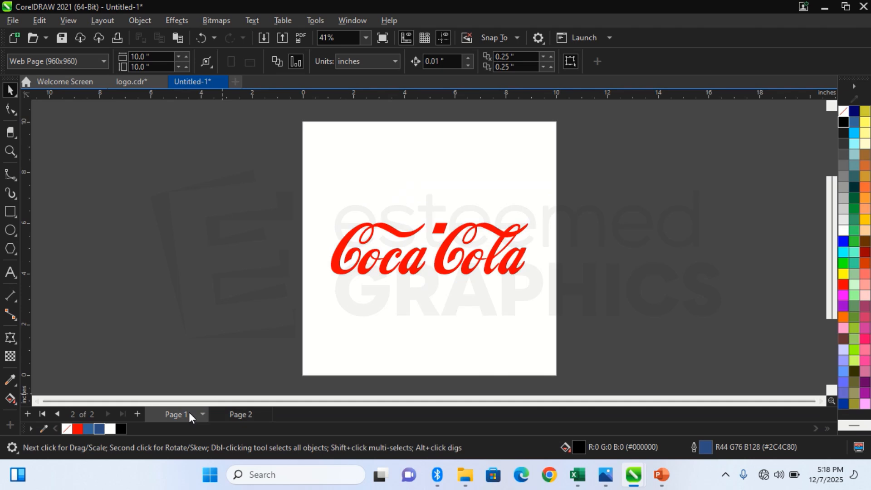
click(226, 413)
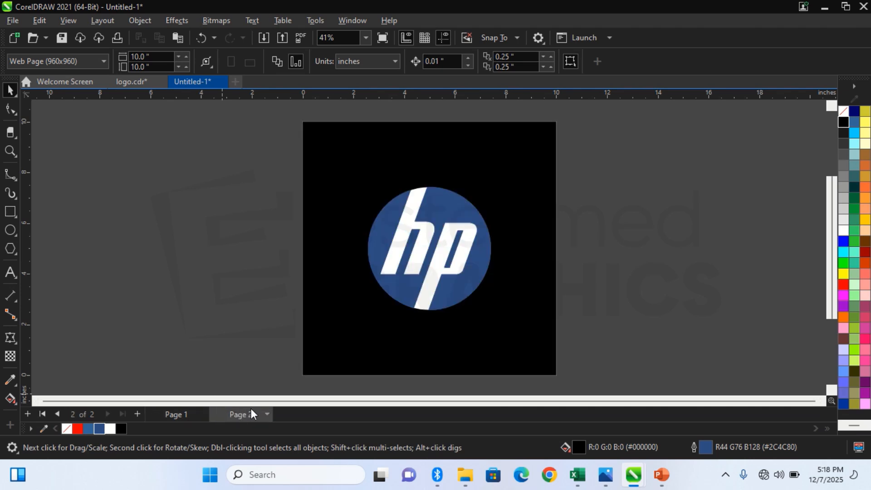
click(137, 414)
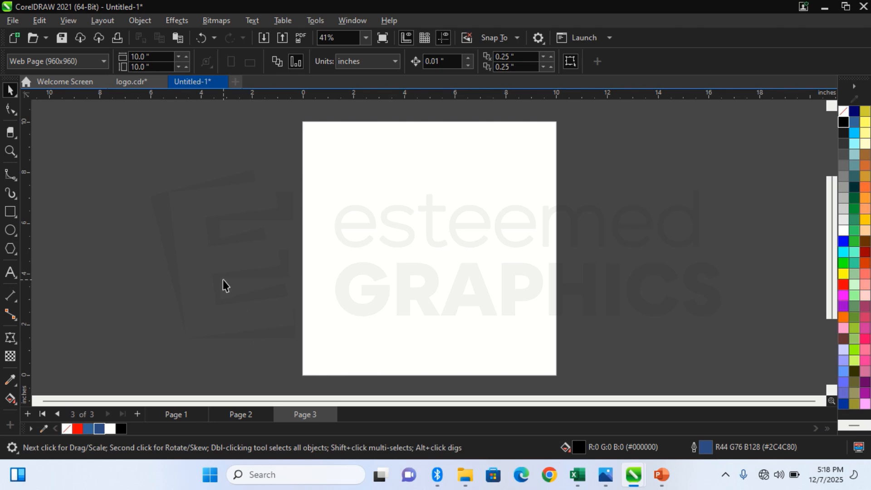
Step: Draw a circle about 4.825 inches in diameter on Page 3 and centre it on the page
click(14, 226)
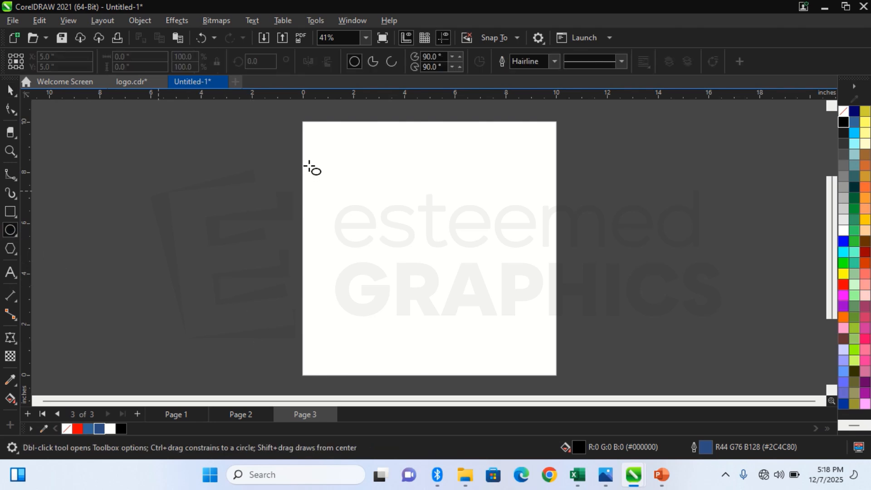
drag(374, 190, 435, 230)
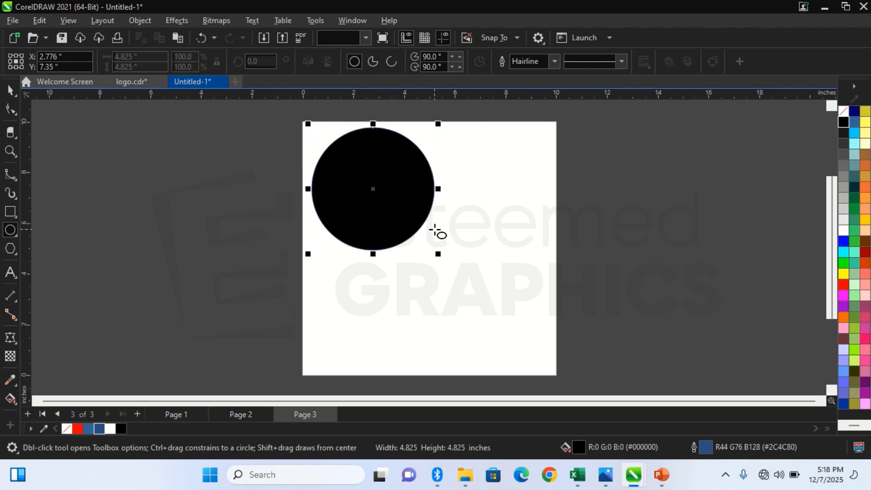
key(space)
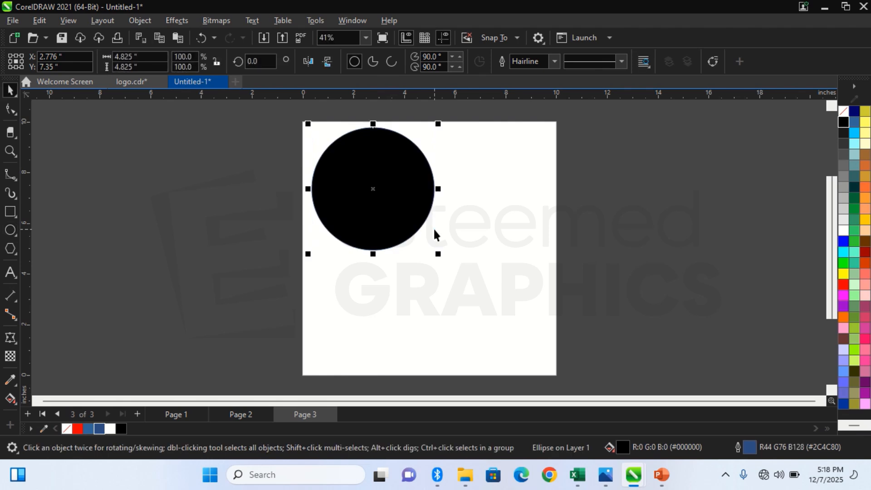
key(p)
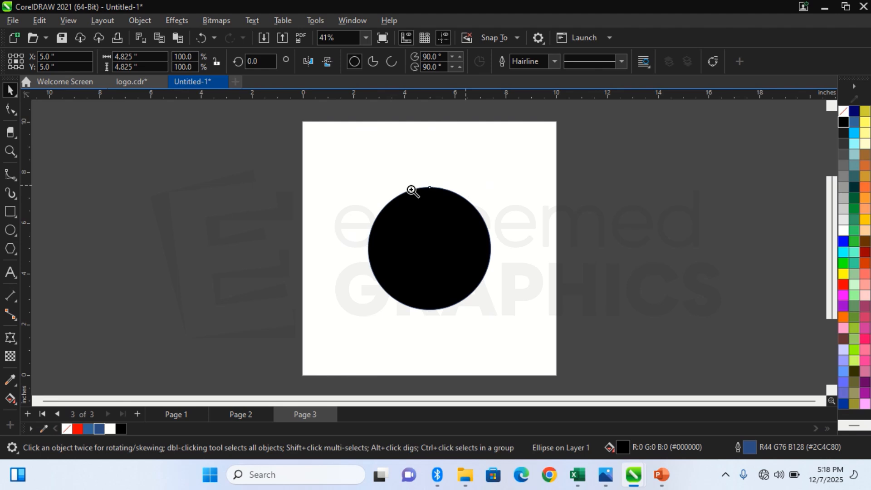
Step: Inspect the edge of the black circle on Page 3 and remove its outline
key(z)
drag(366, 183, 463, 220)
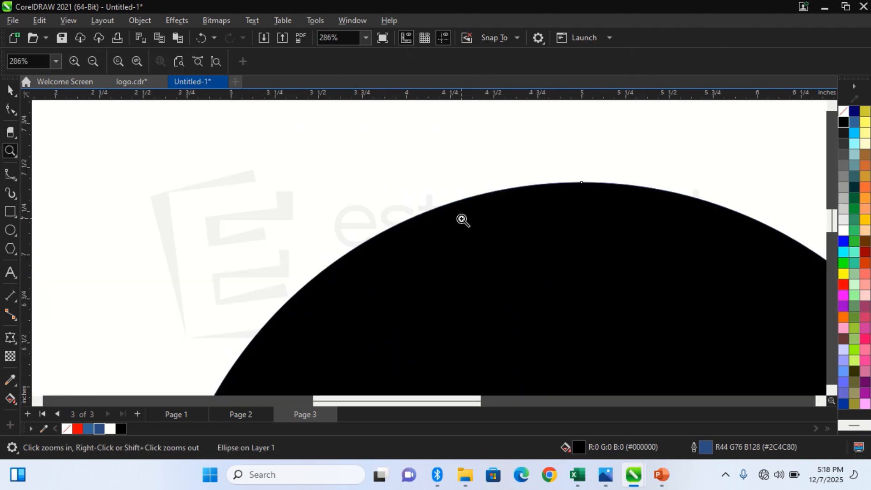
key(space)
key(shift+F4)
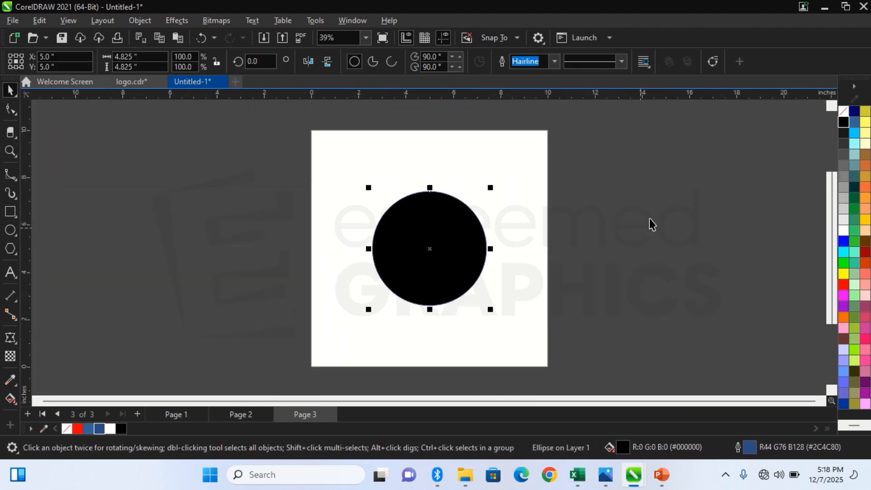
right_click(845, 108)
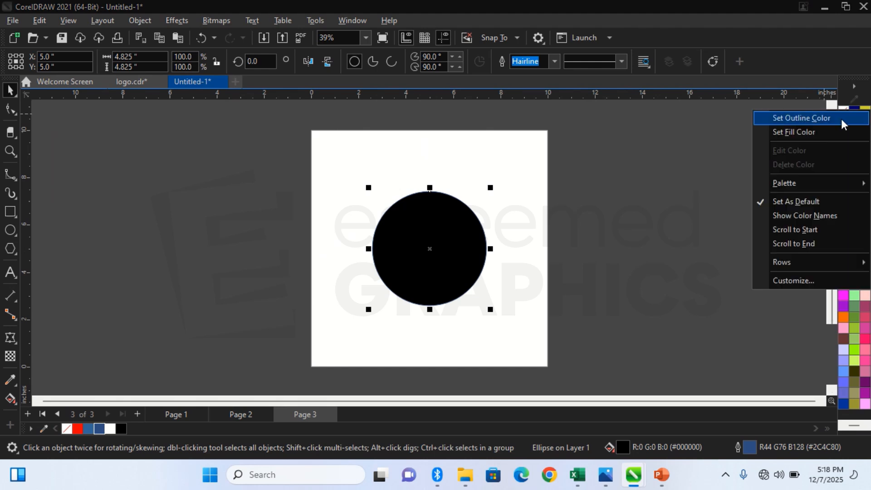
click(841, 119)
click(739, 148)
click(463, 241)
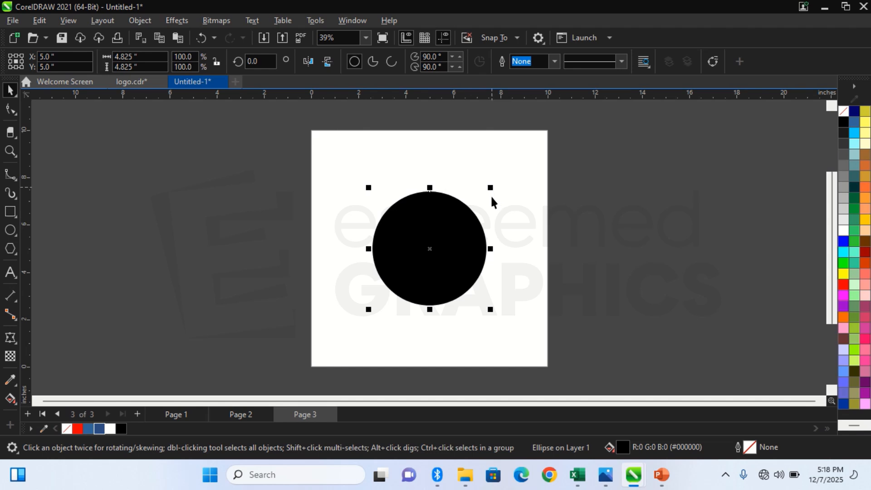
click(578, 163)
click(455, 234)
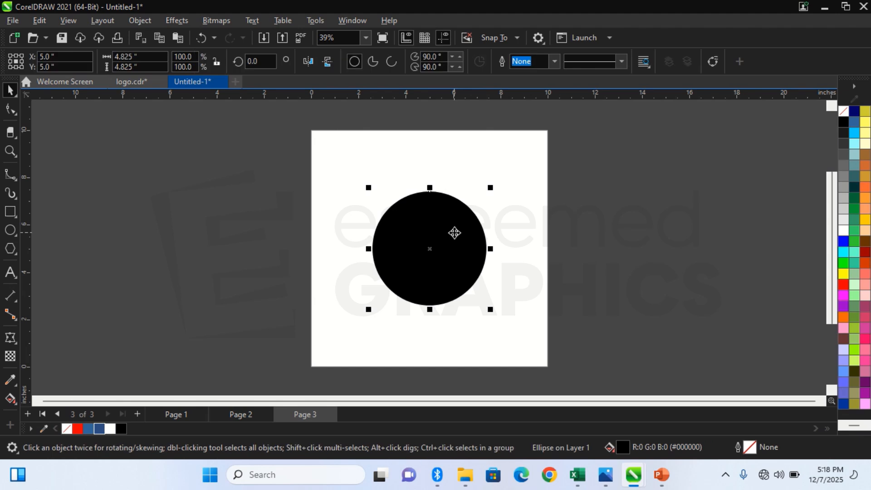
click(590, 217)
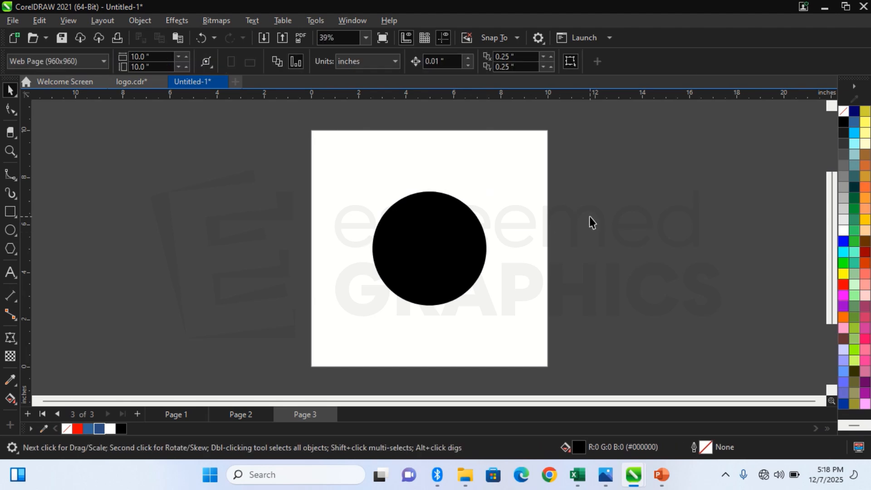
Step: Examine the Mercedes logo in logo.cdr as the reference for the ring and three-pointed star
click(476, 226)
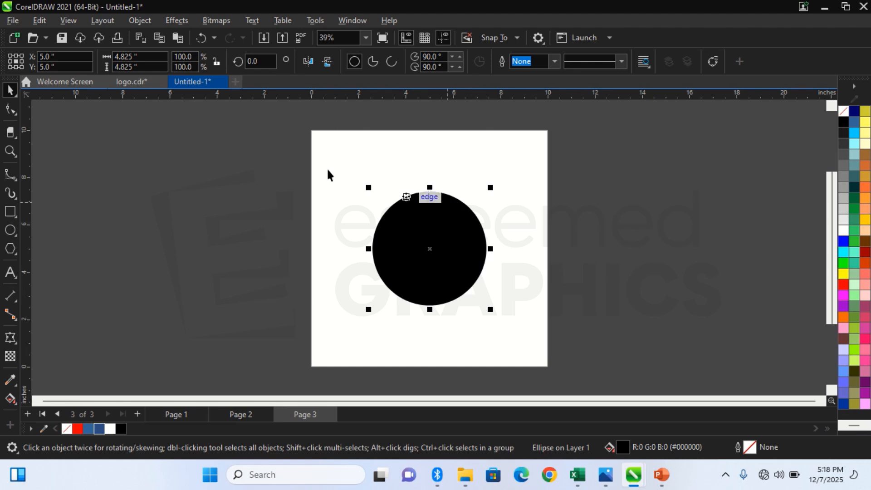
click(132, 82)
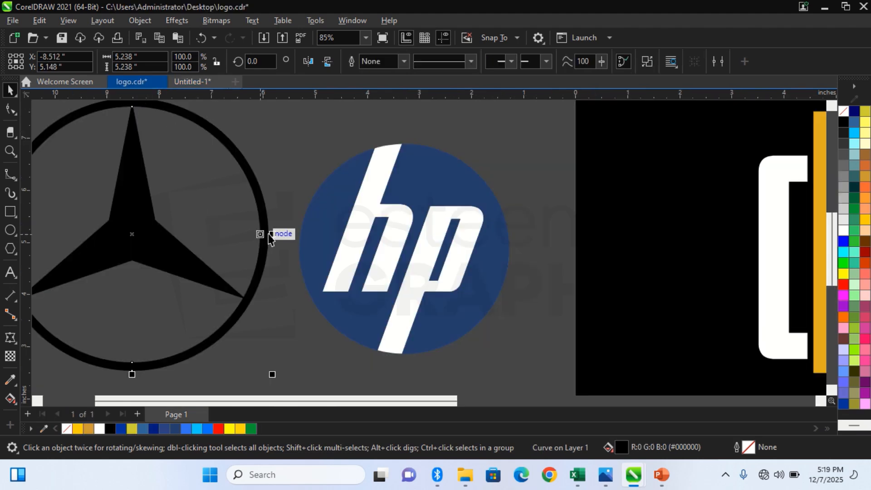
key(XF86MonBrightnessDown)
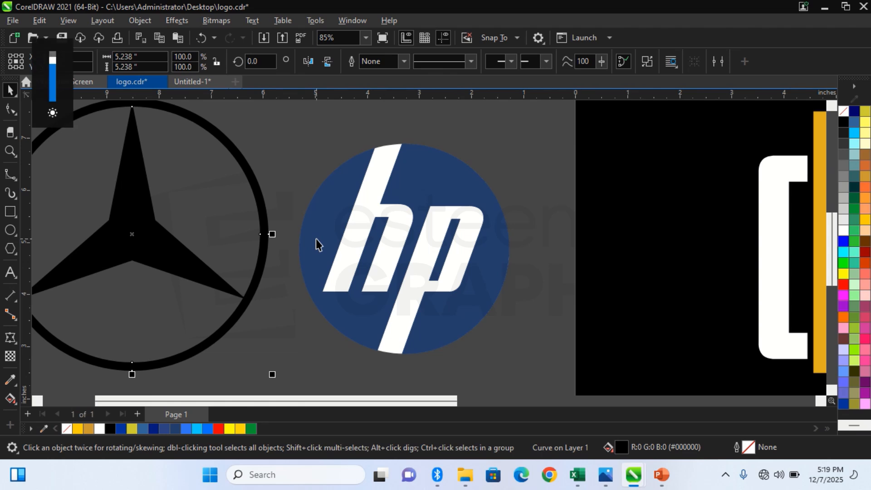
key(shift+F2)
click(412, 127)
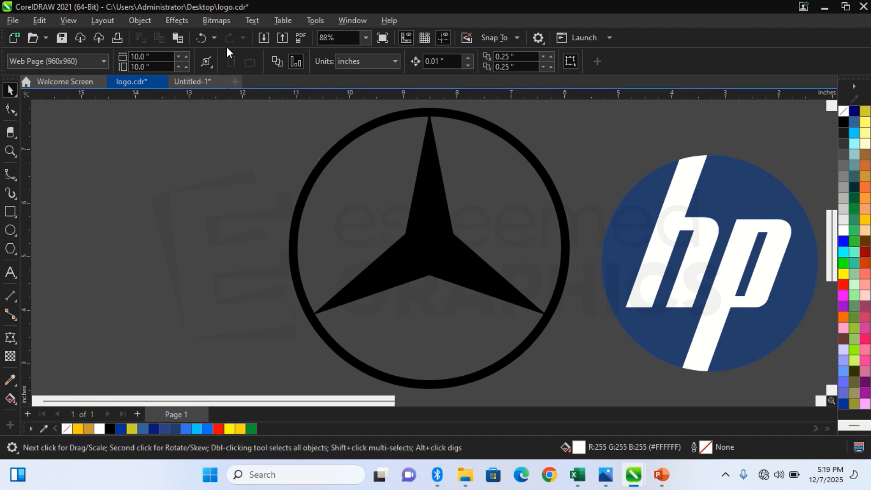
Step: Return to Untitled-1, duplicate the black circle on Page 3 and move the copy towards the page's lower-left corner
click(200, 81)
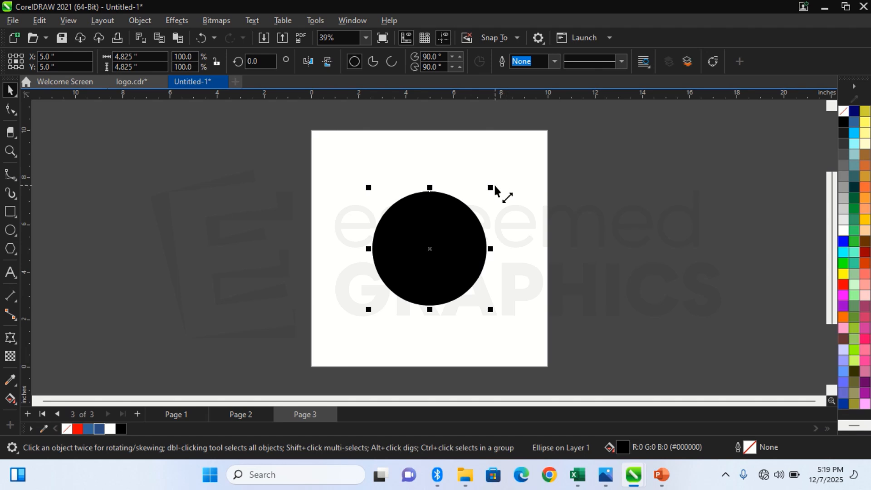
drag(448, 221, 350, 264)
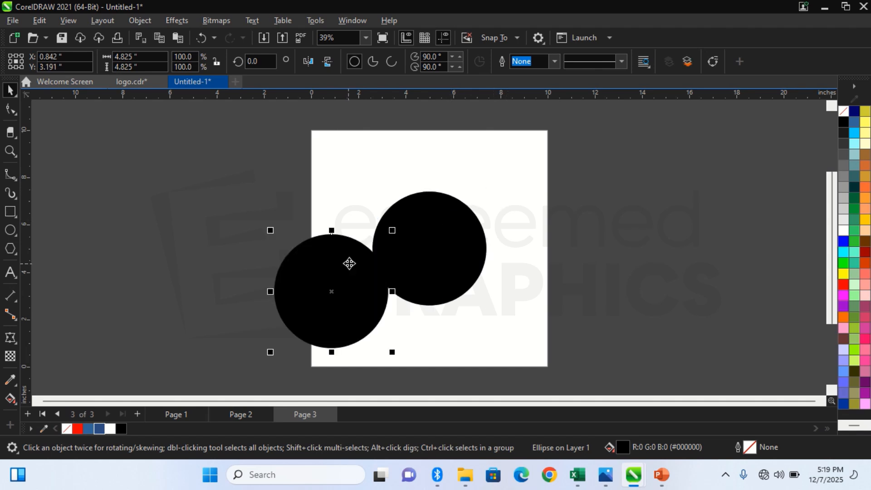
Step: Undo the displaced copy and make a smaller concentric copy of the black circle, about 4.401 inches in diameter
key(ctrl+z)
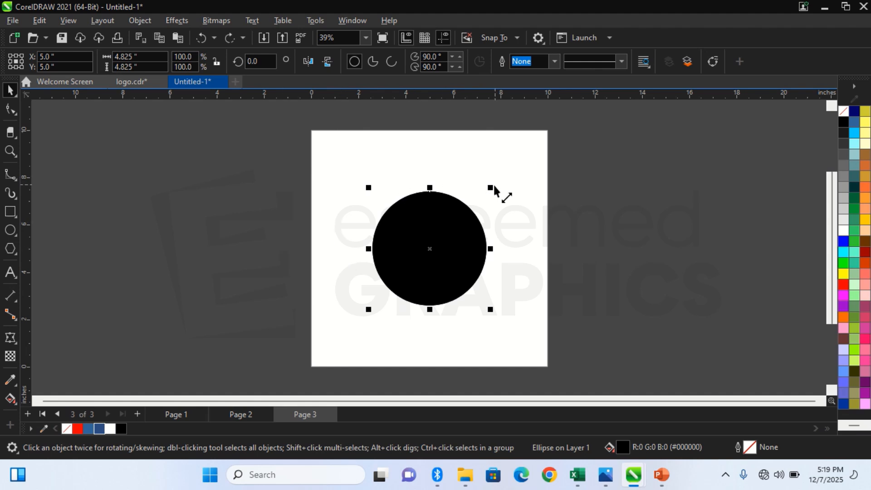
drag(491, 187, 486, 190)
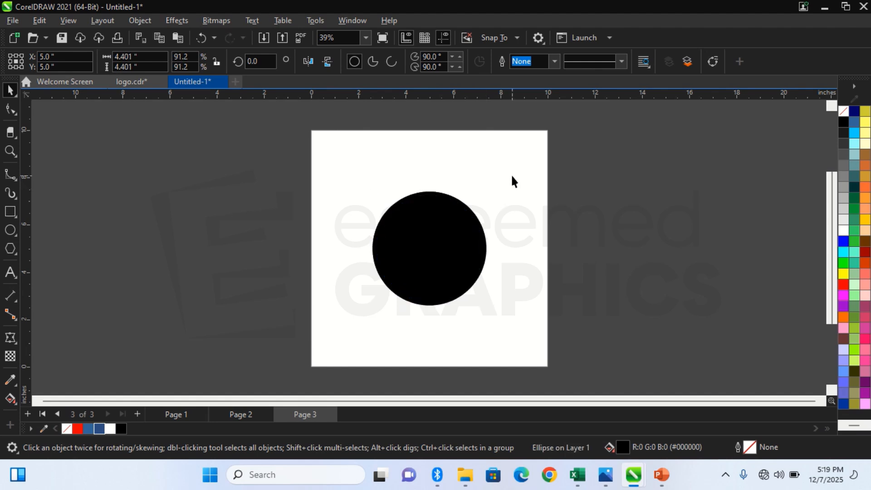
key(Escape)
key(ctrl+a)
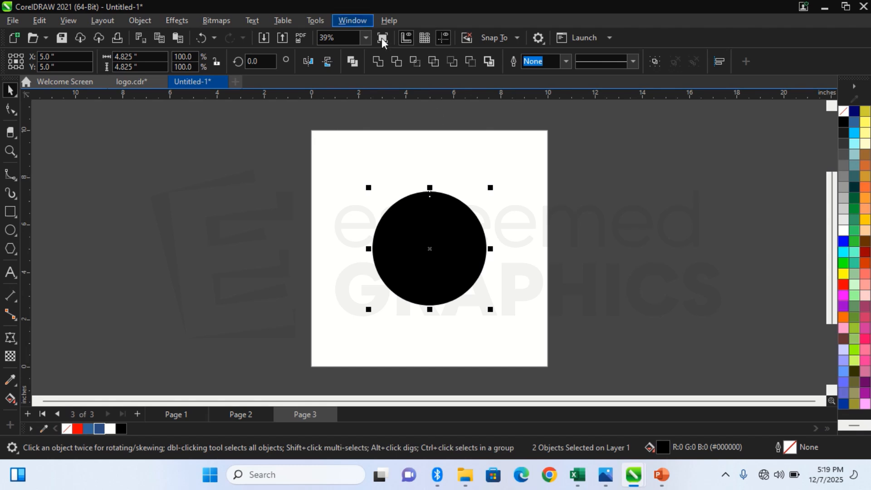
Step: Try cutting a ring by trimming the outer circle with the smaller one and deleting the smaller circle, and undo the cut
click(401, 62)
click(432, 142)
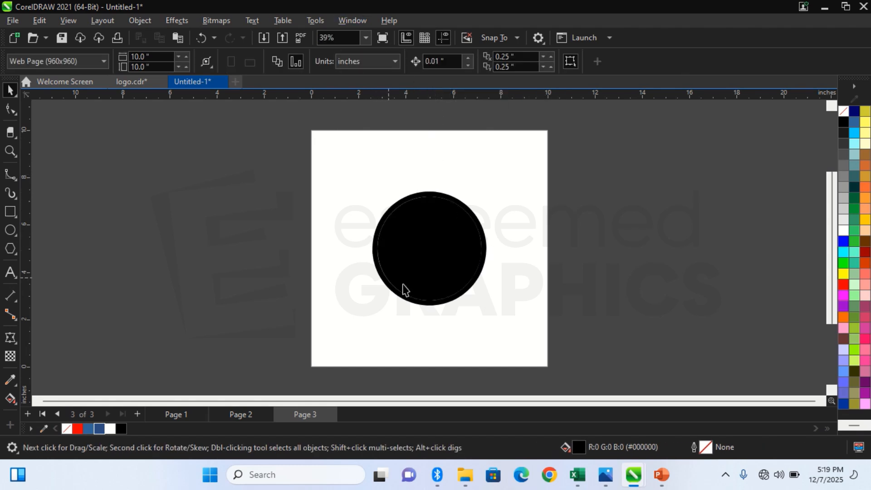
click(457, 276)
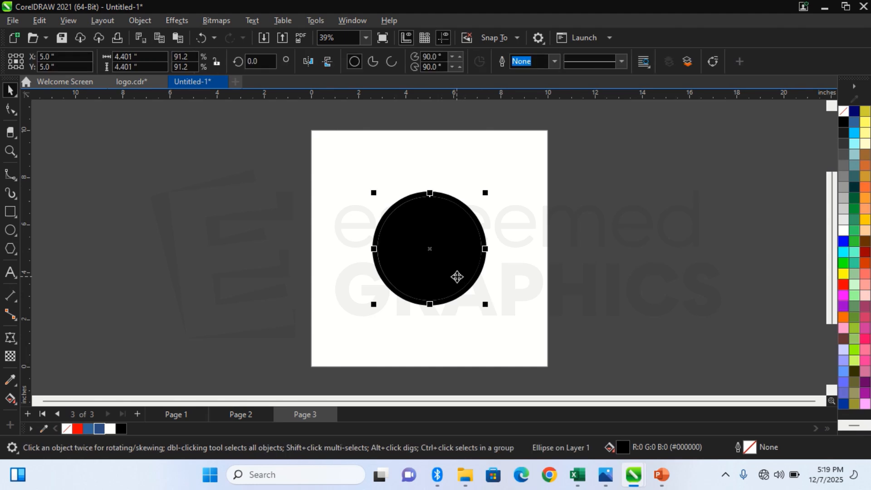
key(Delete)
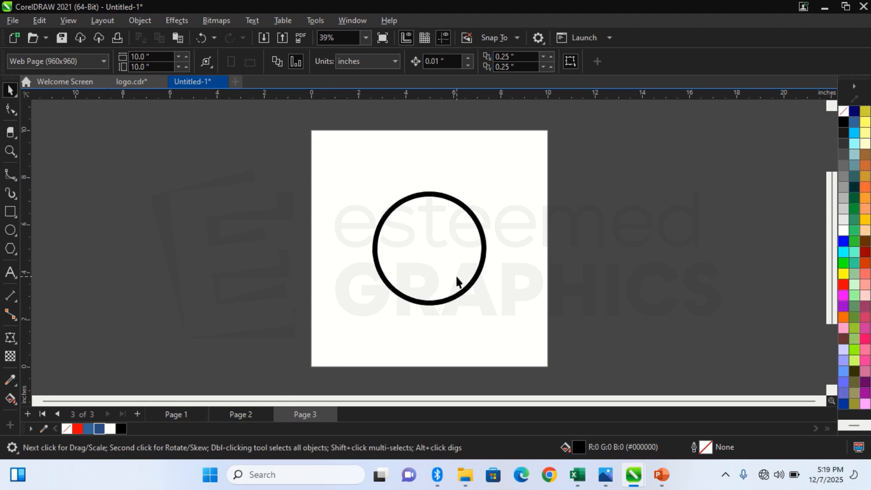
key(ctrl+z)
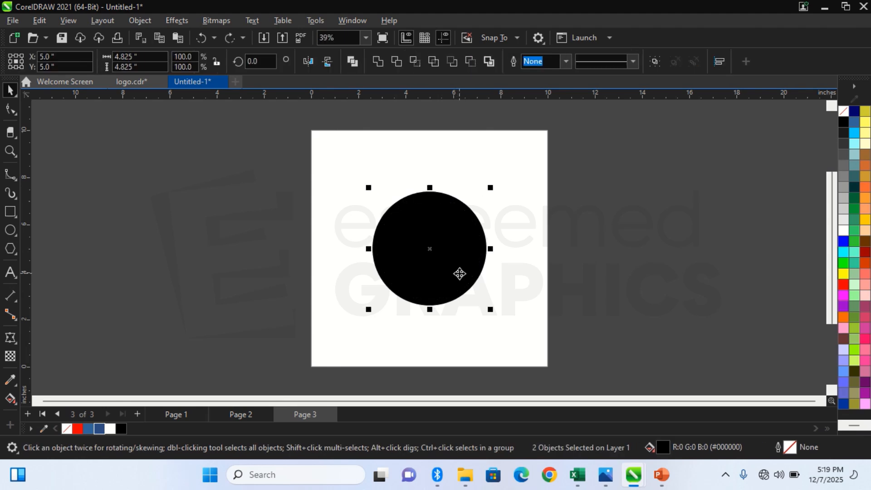
Step: Copy the black circle across the page's right edge and delete that copy
click(549, 255)
drag(468, 256, 579, 258)
right_click(579, 258)
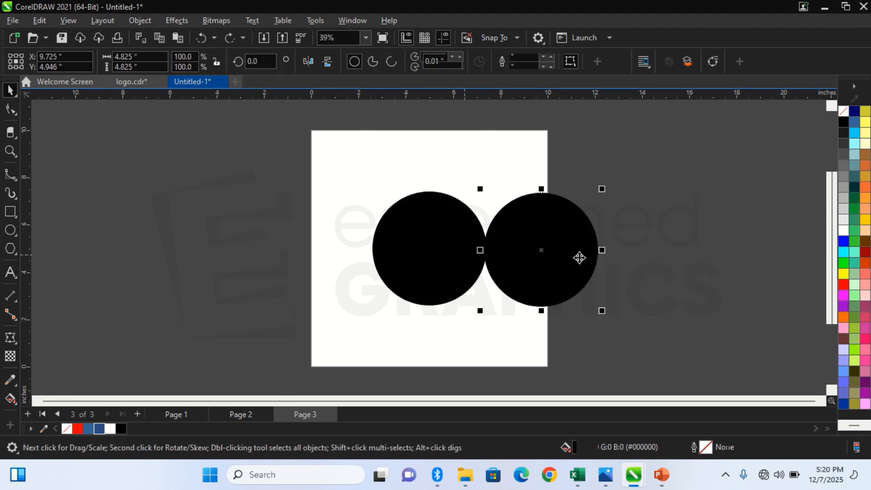
key(Delete)
Step: Trim the black circle with a slightly smaller concentric copy and delete the inner circle to leave a thin ring
click(475, 244)
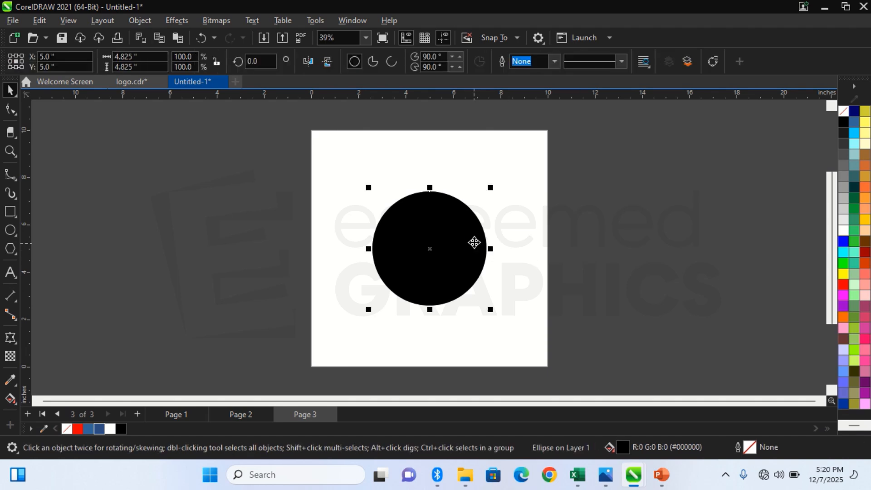
drag(490, 188, 488, 189)
right_click(487, 190)
key(ctrl+a)
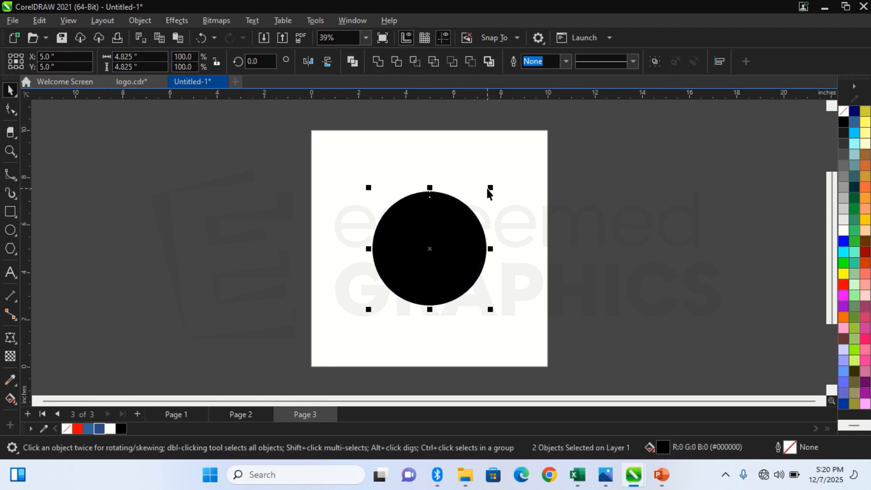
click(402, 58)
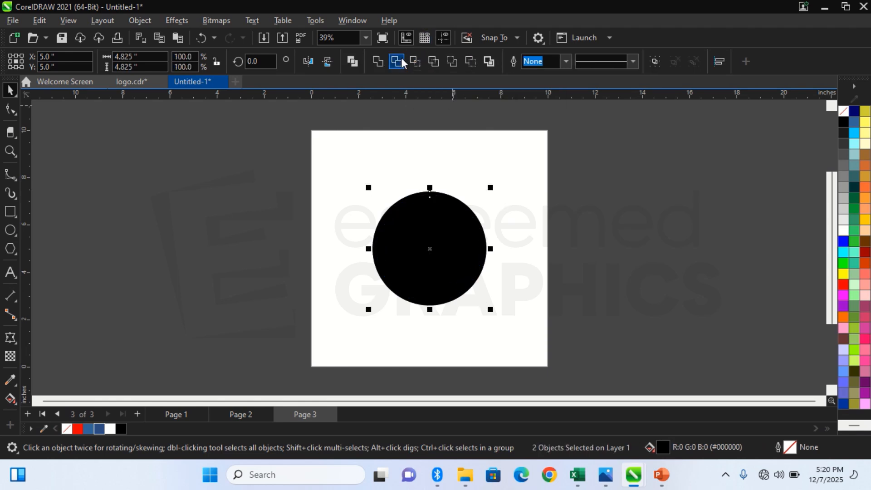
click(505, 209)
click(468, 245)
key(Delete)
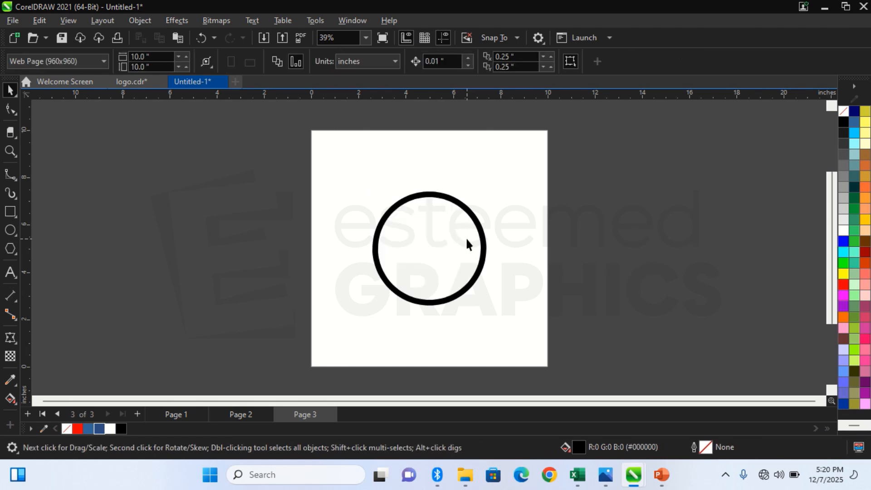
Step: Draw an eight-sided polygon about 10.729 inches wide outside the page, and undo it
click(17, 255)
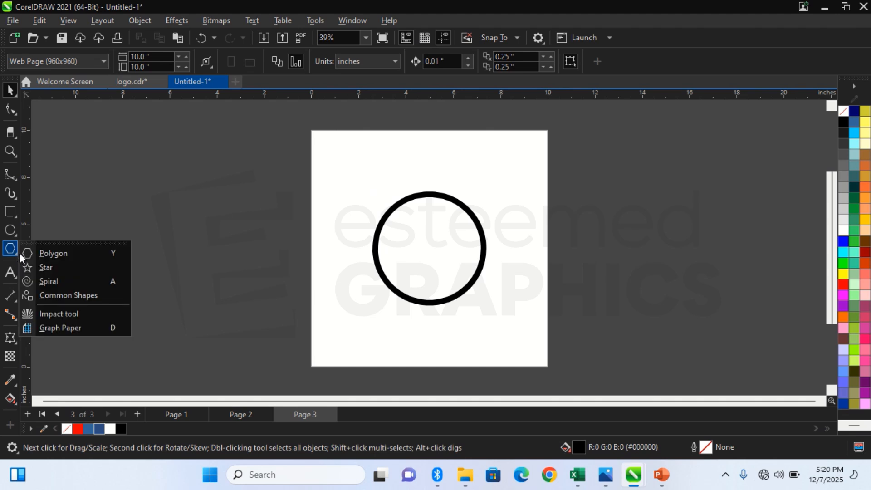
click(96, 227)
key(y)
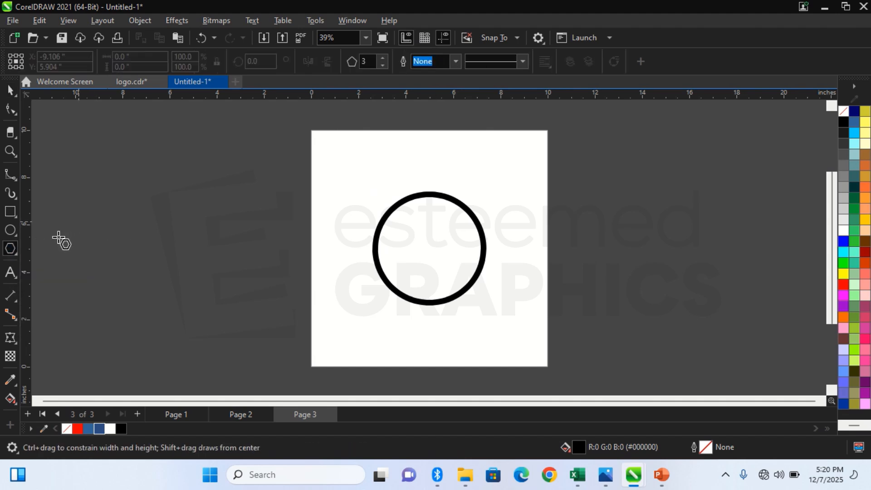
click(384, 59)
click(9, 90)
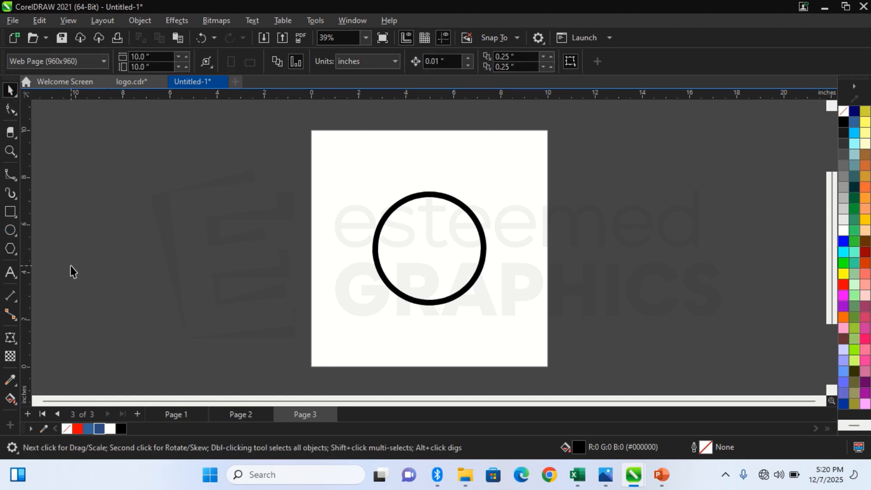
key(y)
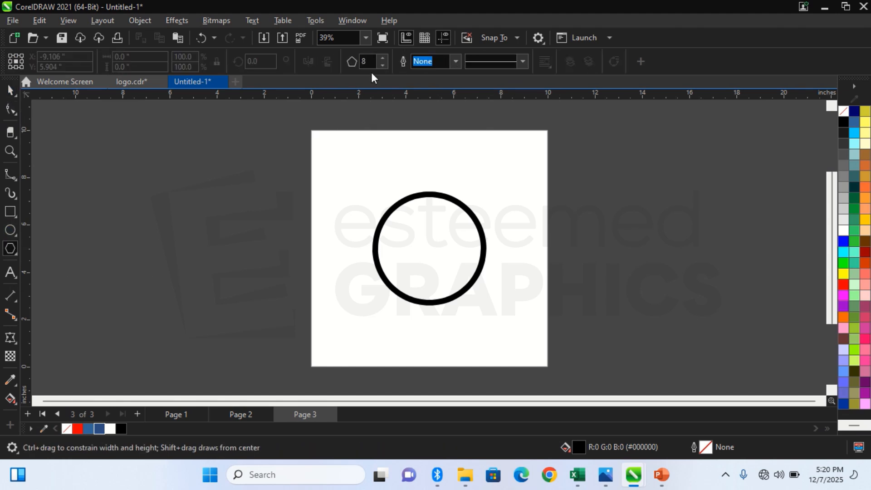
drag(145, 183, 230, 274)
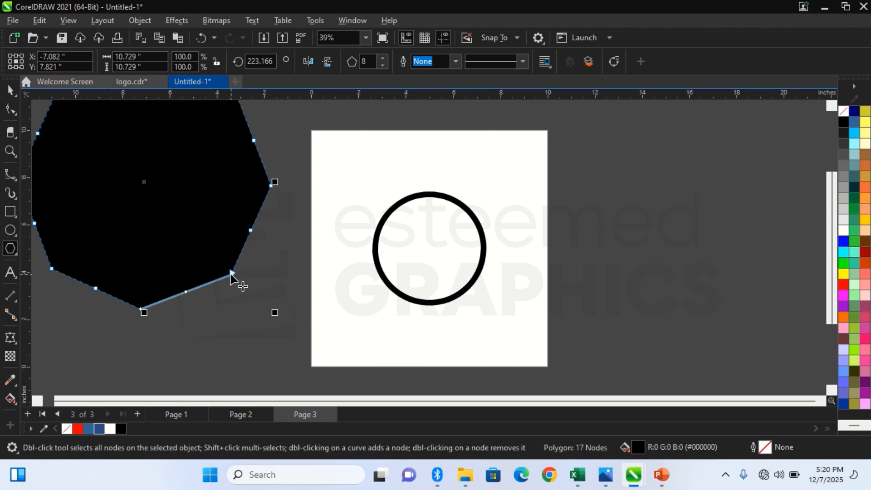
key(ctrl+z)
key(ctrl+z)
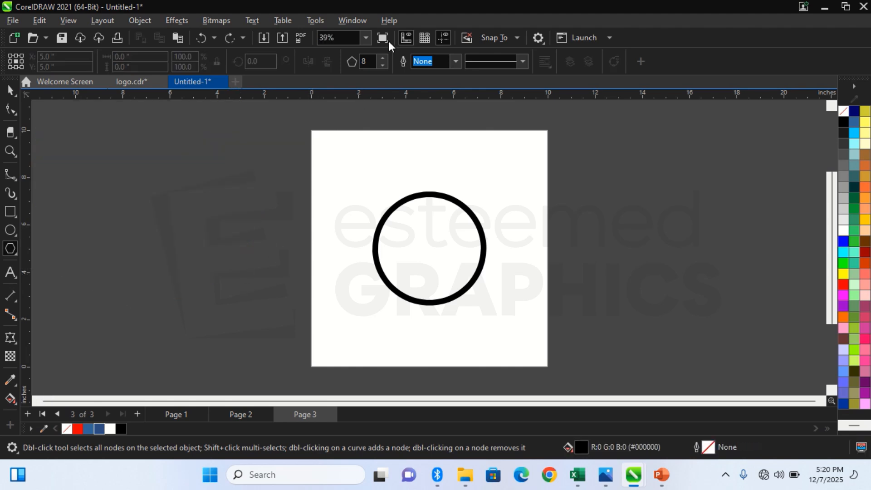
Step: Draw a three-sided polygon about 3.968 by 3.437 inches beside the page and centre it on Page 3
key(BackSpace)
text(3)
key(Return)
drag(266, 196, 302, 233)
key(space)
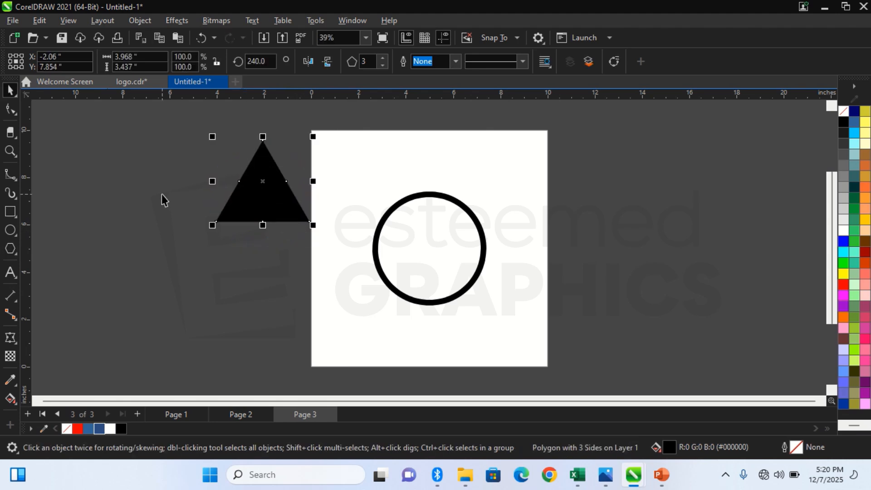
key(p)
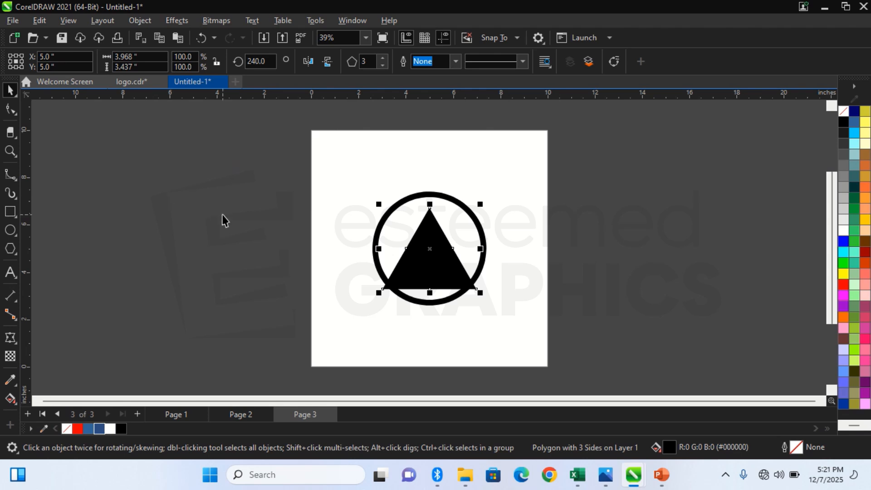
Step: Nudge the black triangle upward inside the ring to a vertical position of 5.55 inches so its corners meet the ring
click(418, 193)
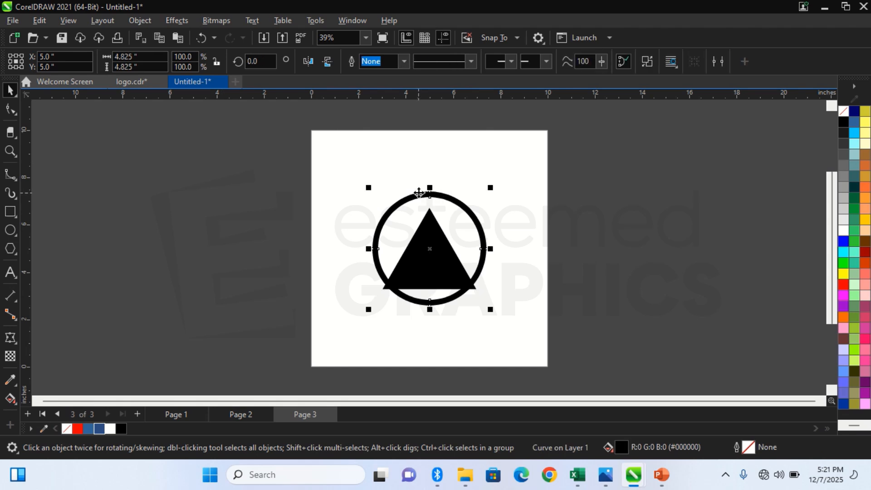
click(432, 228)
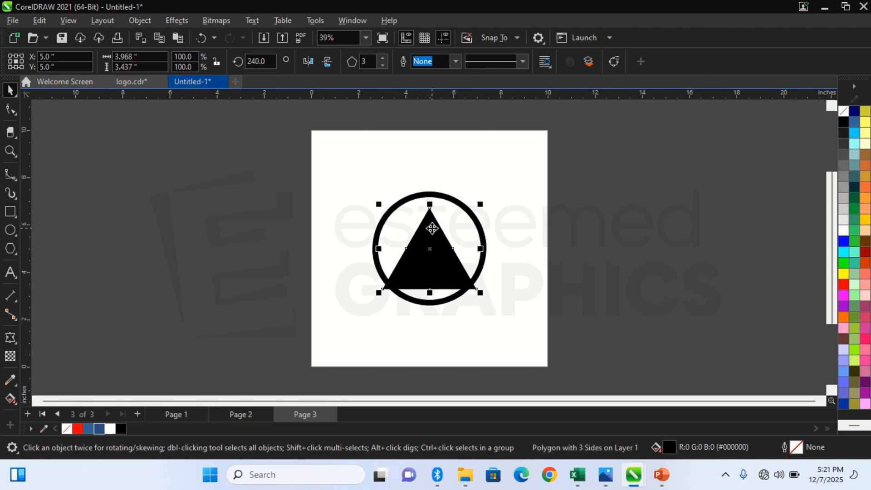
key(Up)
key(Up)
key(Up)
key(Up)
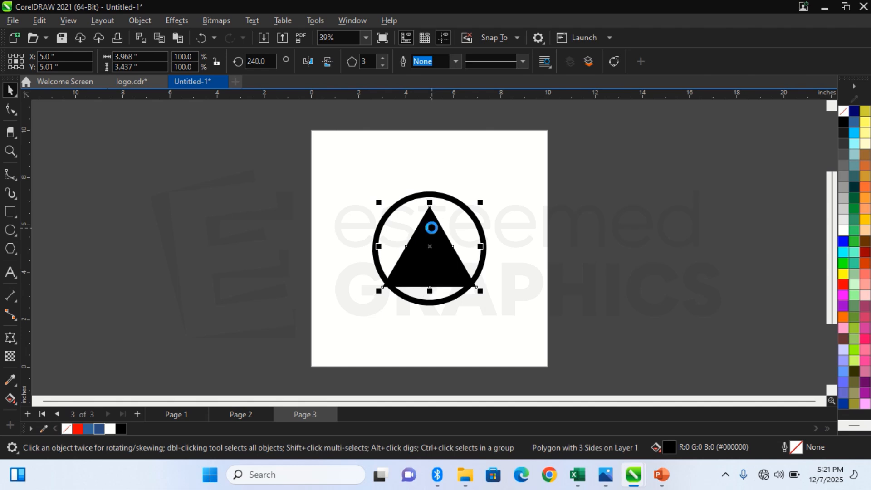
key(Up)
key(Up)
key(Up)
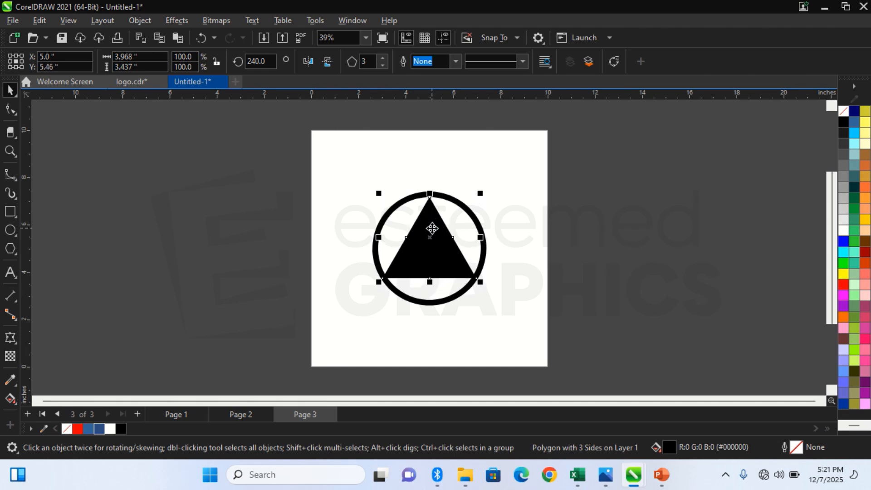
click(515, 191)
click(440, 229)
key(Up)
key(Up)
key(Up)
key(Up)
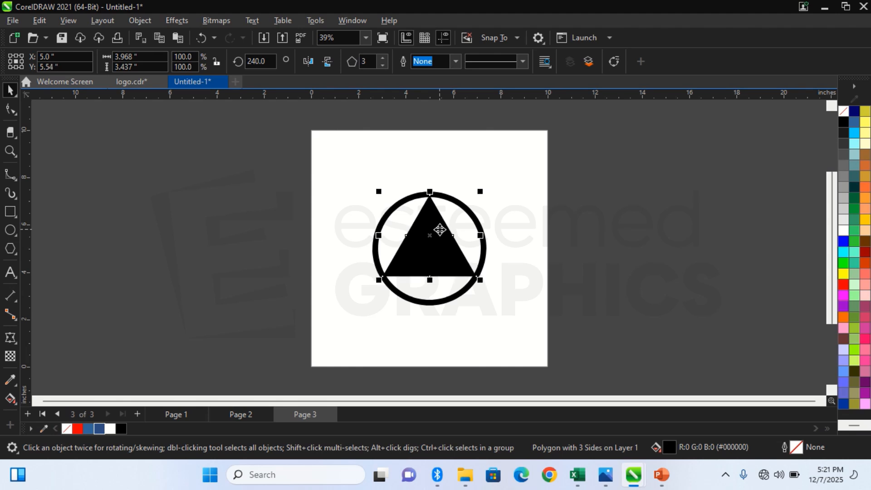
click(551, 227)
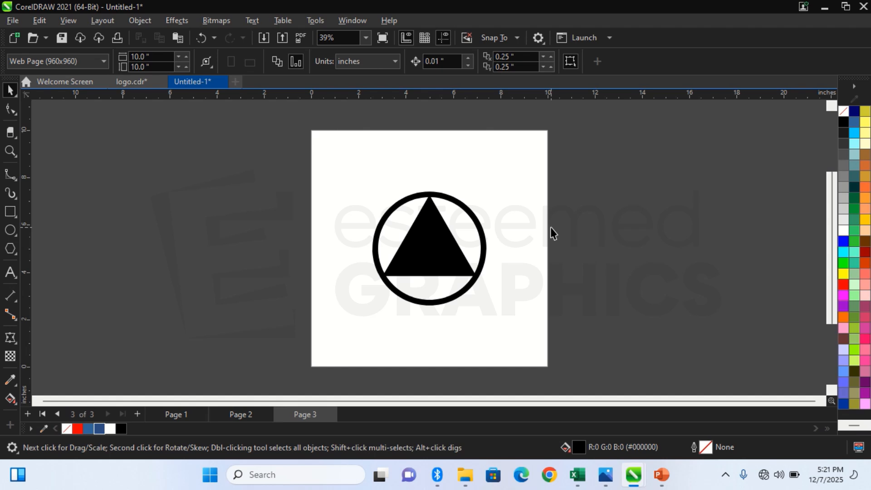
Step: Check the Mercedes star in logo.cdr and pull the triangle's side midpoints inward in Untitled-1 to form a slim three-pointed star
click(446, 260)
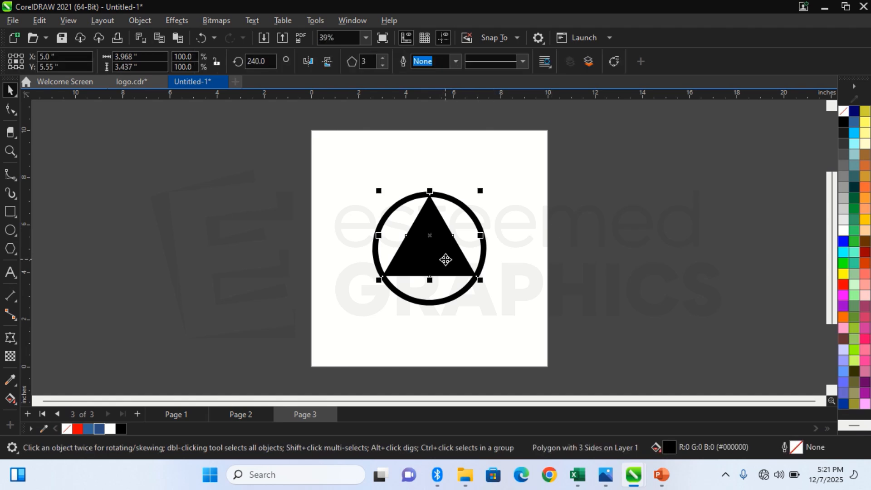
click(142, 85)
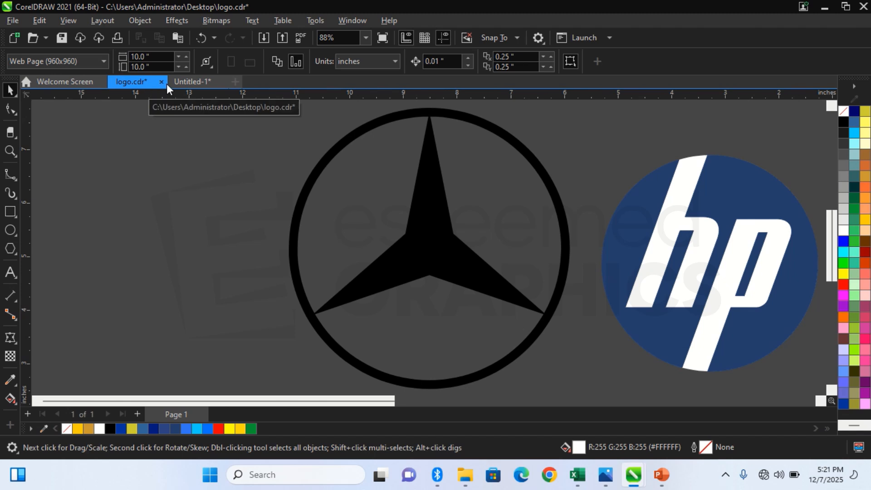
click(187, 86)
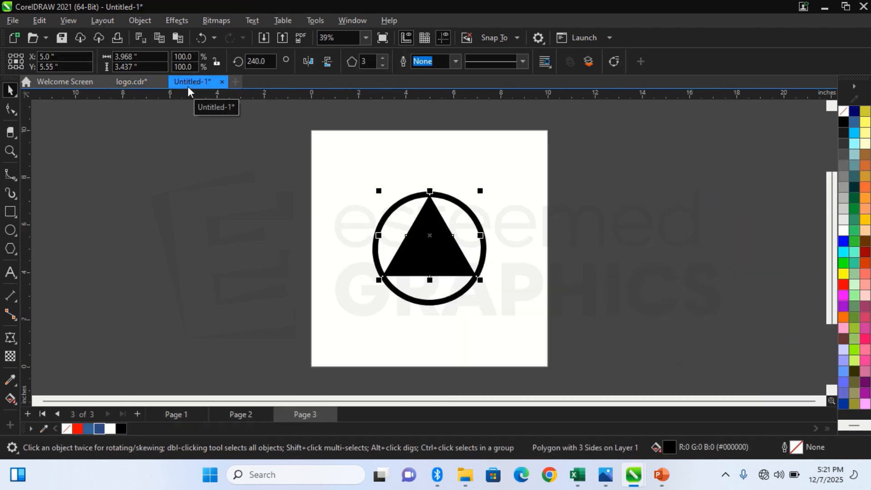
click(10, 113)
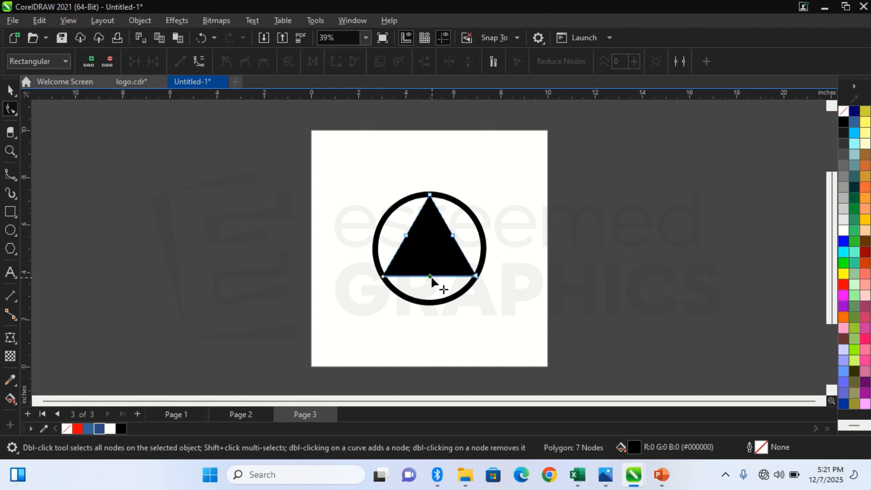
drag(431, 277, 431, 262)
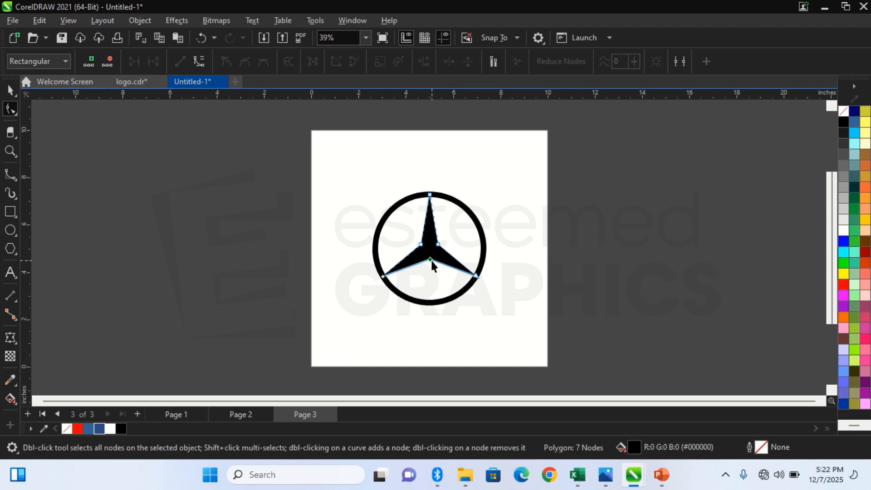
key(space)
click(523, 257)
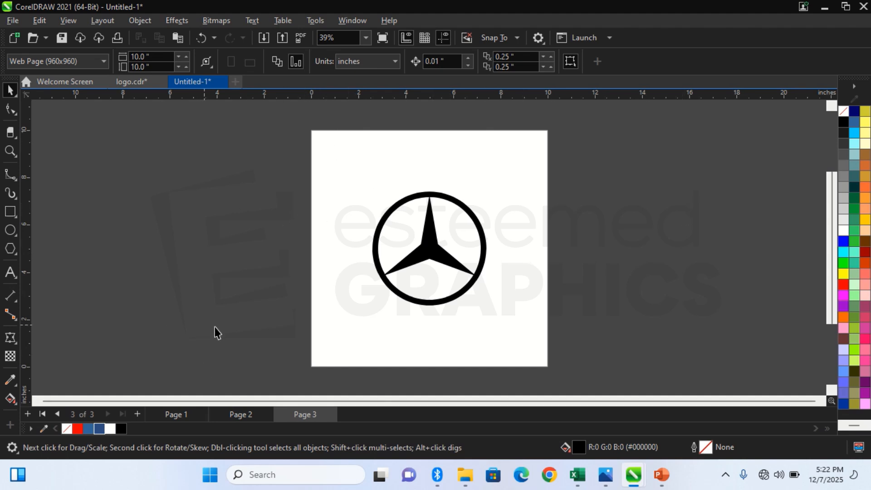
Step: Review the finished logos on Page 1, Page 2 and Page 3 in turn
click(181, 415)
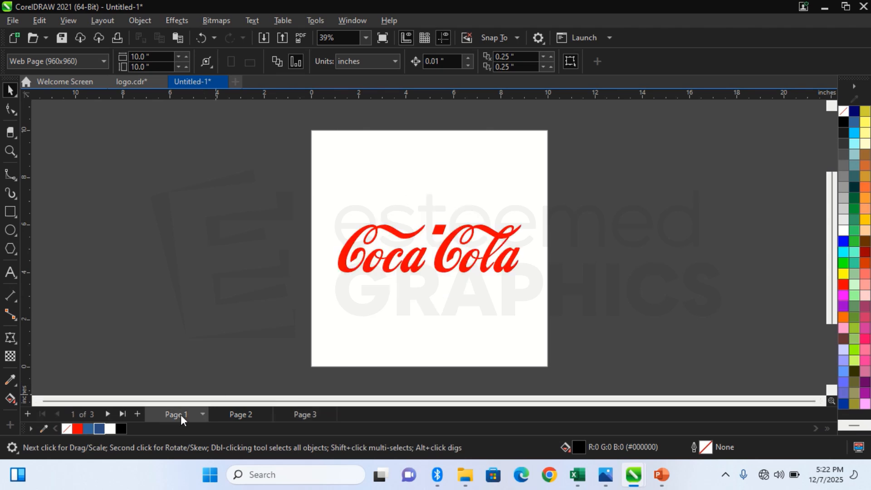
click(243, 415)
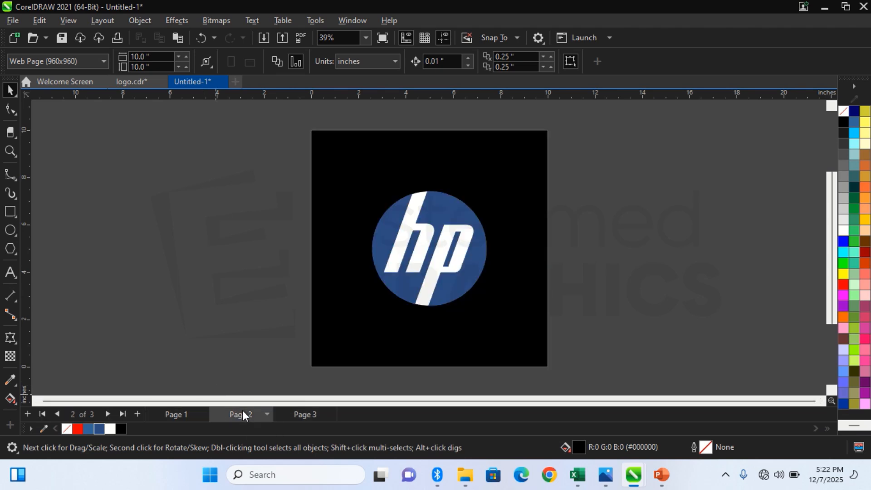
click(301, 411)
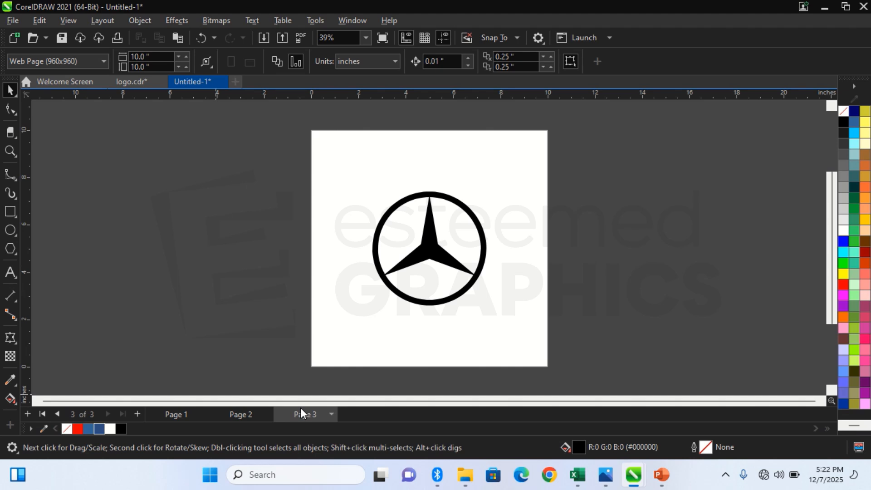
Step: Look over the HP, Coca-Cola and Mercedes logo pages once more, ending on Page 3
click(249, 413)
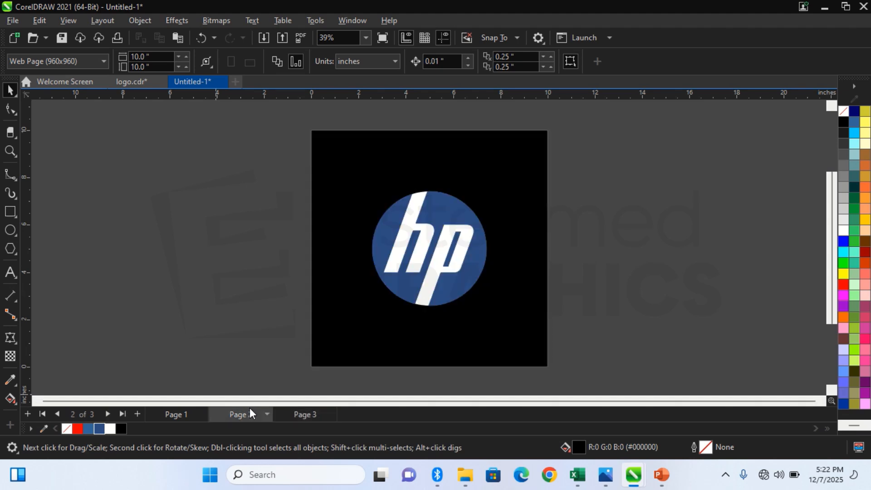
click(204, 414)
click(199, 415)
click(317, 410)
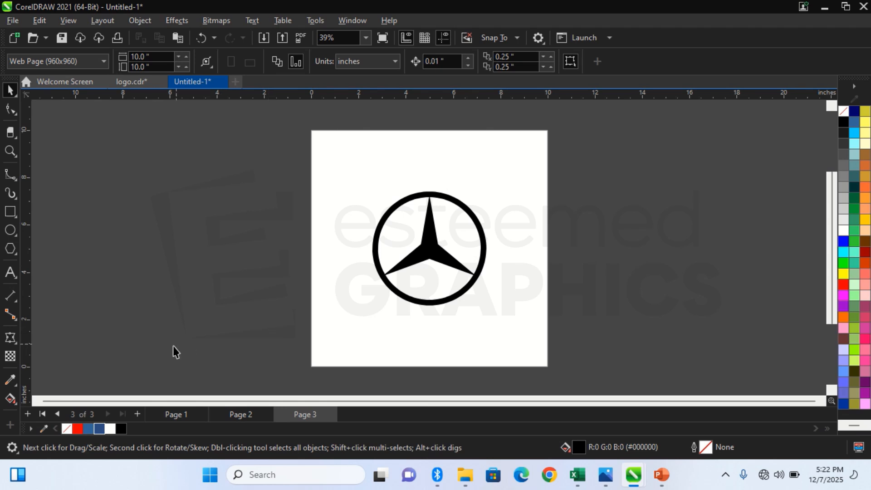
Step: Add Page 4 and place the text LG on it in black, positioned within the page
click(137, 414)
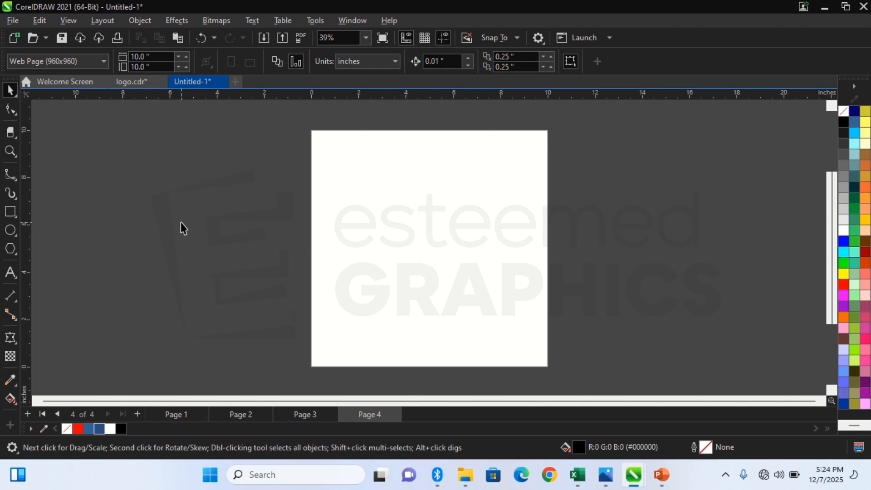
click(11, 272)
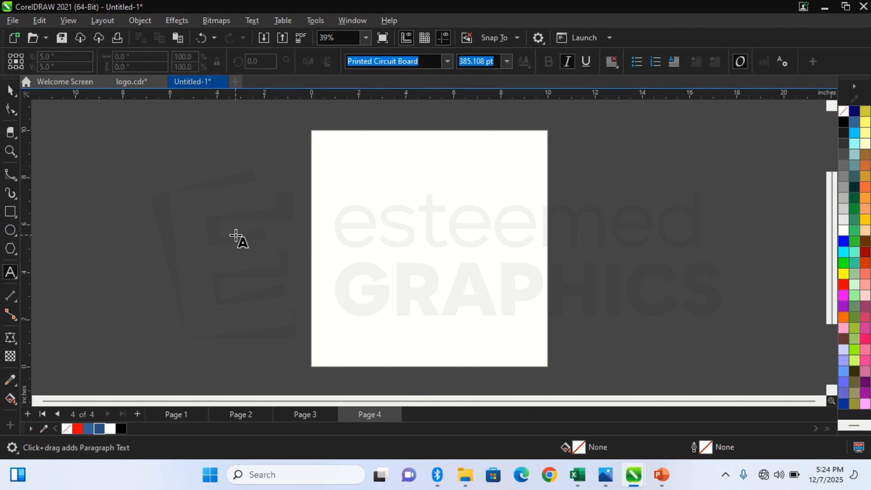
click(427, 208)
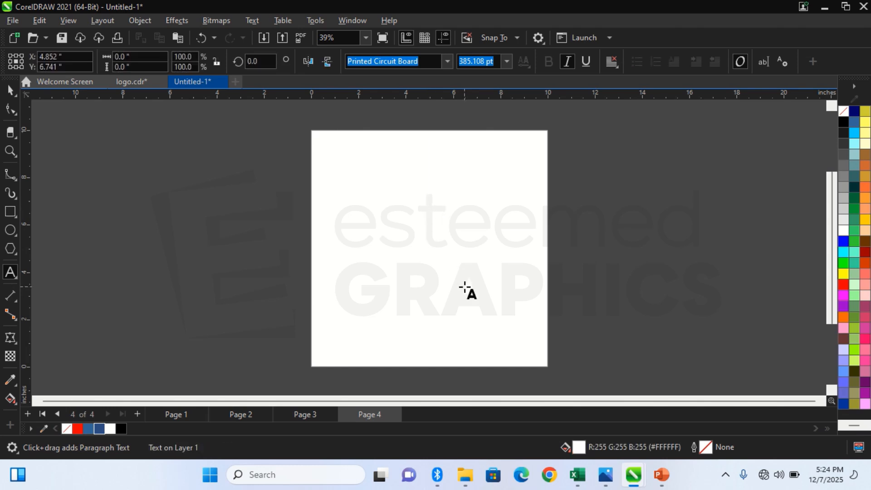
text(L)
key(BackSpace)
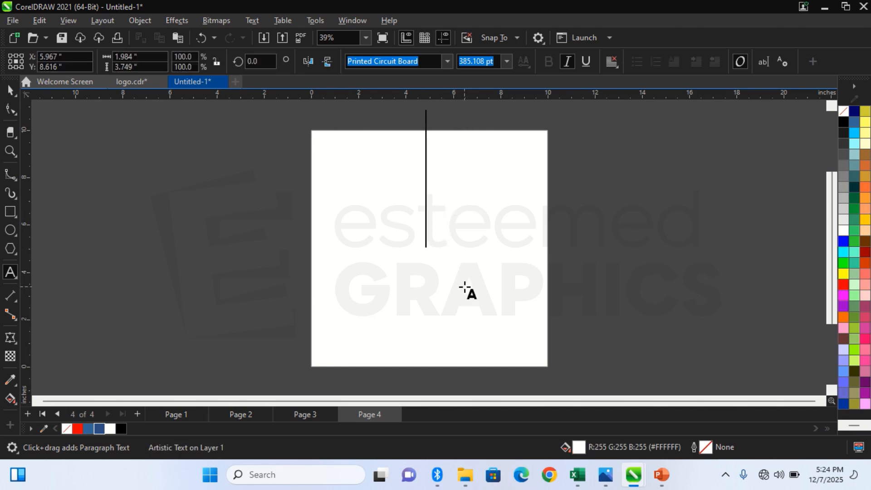
text(L)
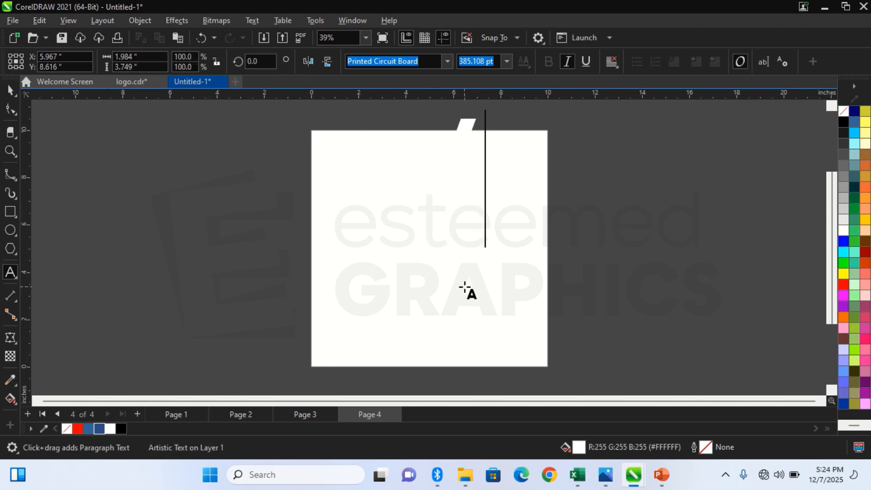
key(ctrl+space)
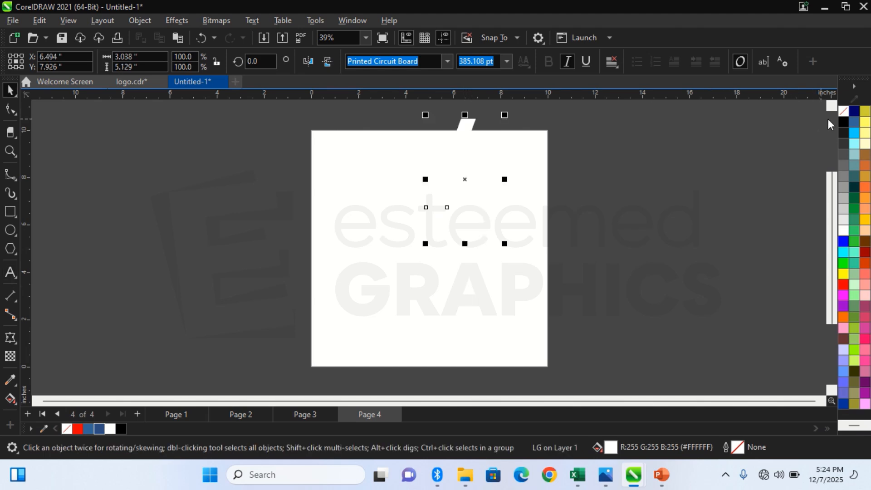
click(842, 121)
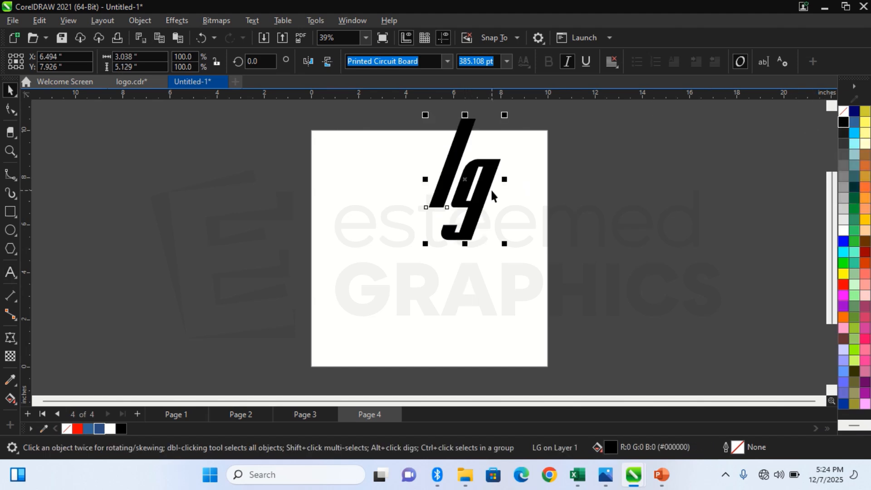
drag(481, 186, 475, 231)
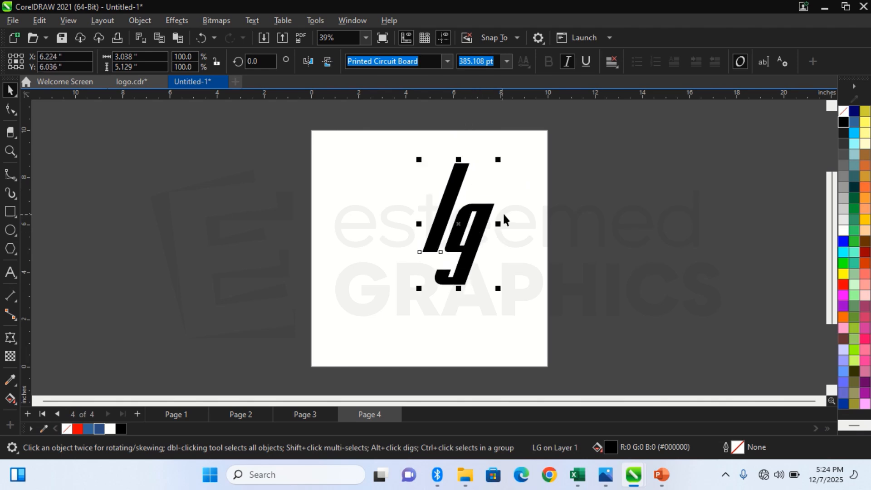
Step: Set the LG text's font to Agency FB Bold and centre it on the page
click(447, 61)
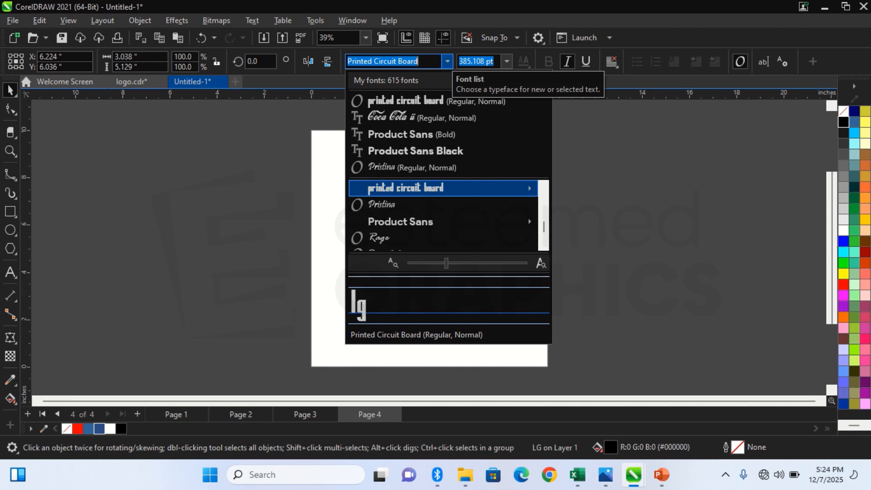
text(AG)
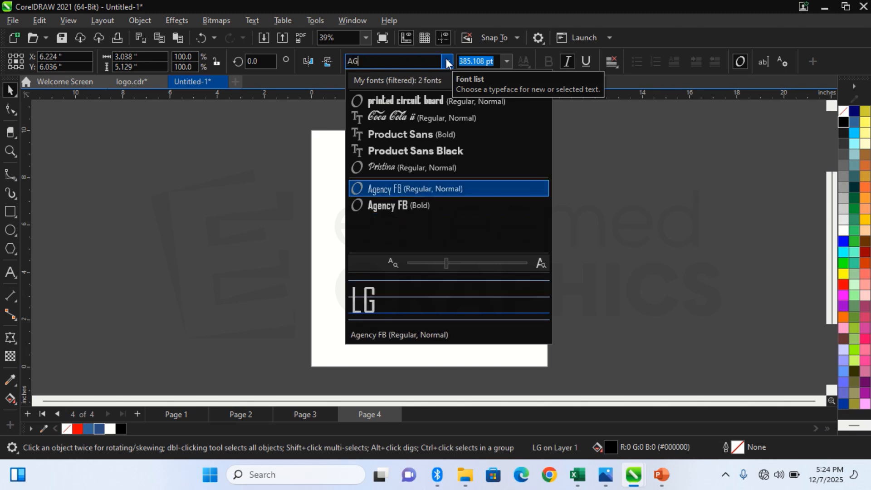
click(413, 205)
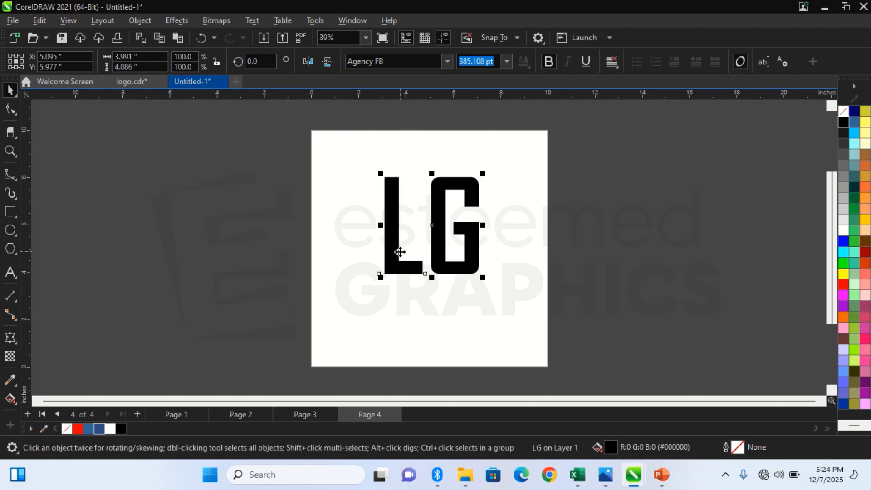
key(p)
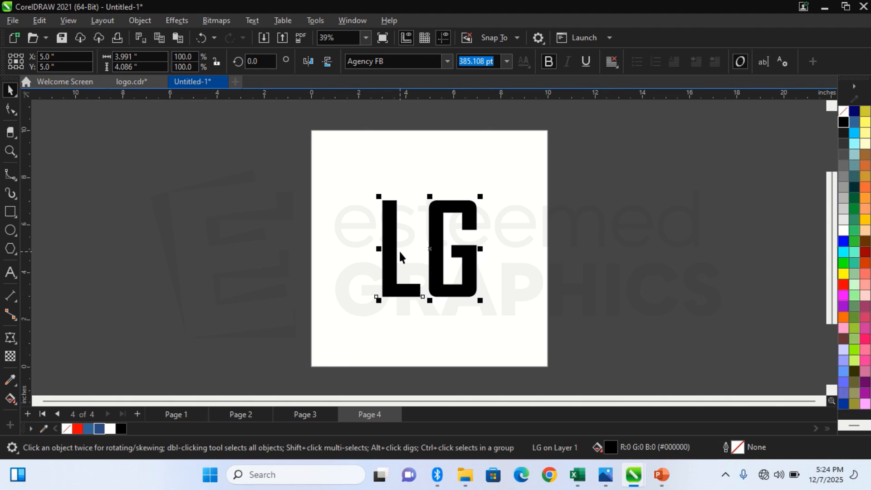
Step: Break the LG text apart into separate letters and convert both letters to curves
ctrl+click(400, 253)
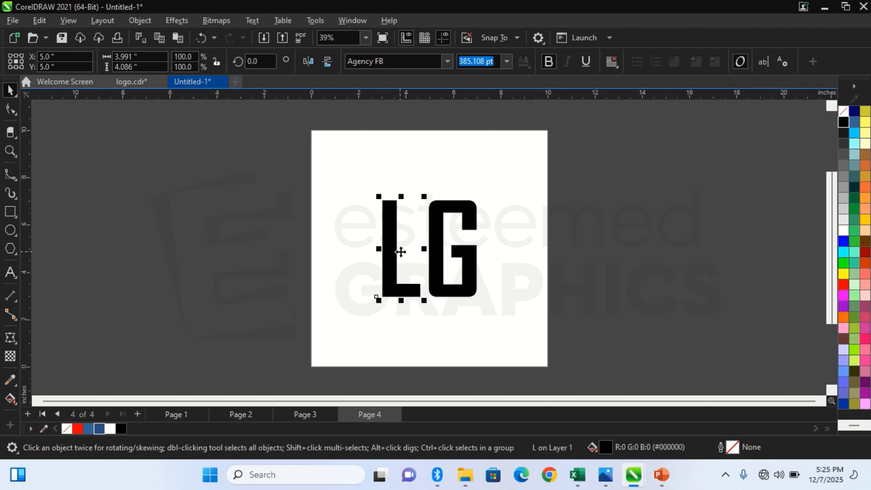
click(511, 238)
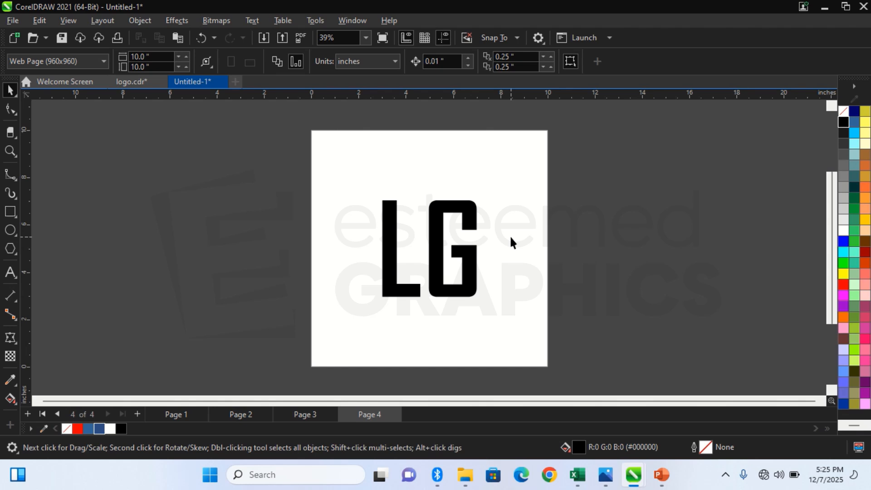
drag(237, 166, 527, 346)
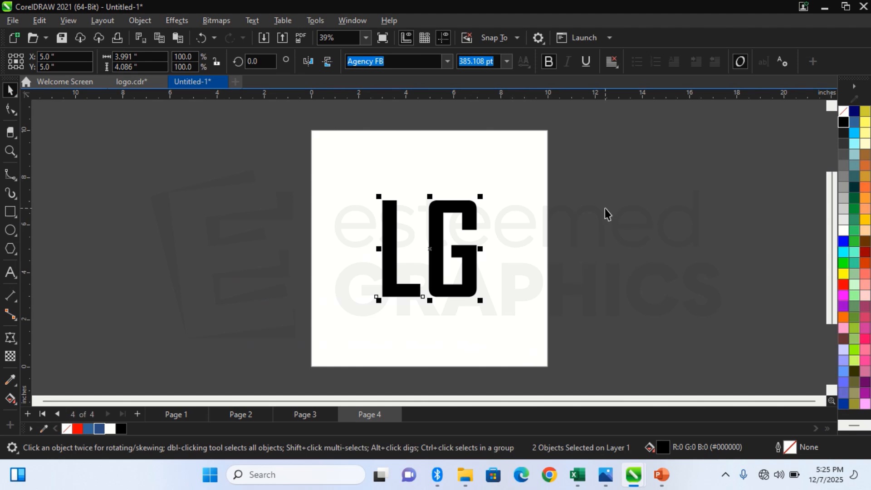
key(ctrl+q)
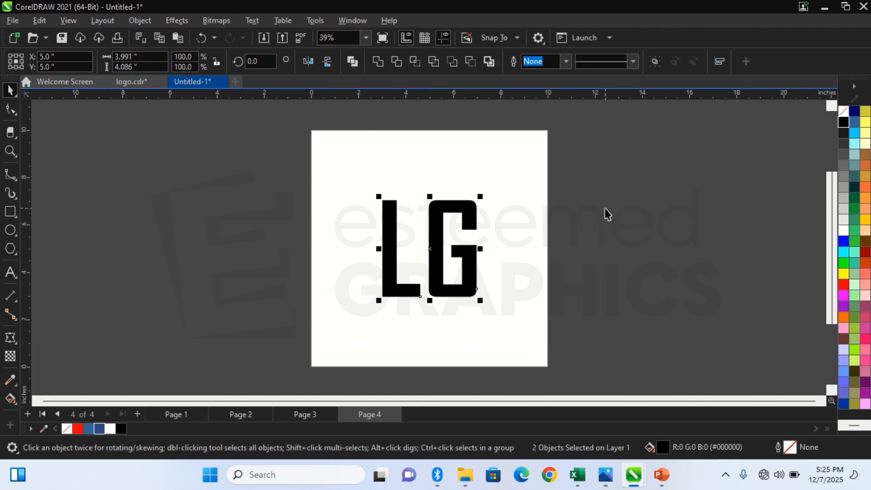
click(605, 208)
Step: Select the G and the L alternately to check whether they are separate curve objects
click(450, 209)
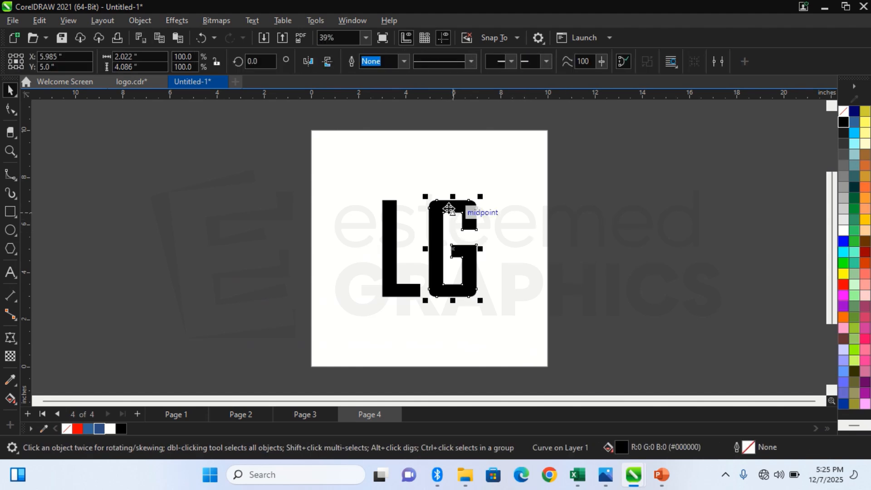
click(387, 224)
click(444, 202)
click(387, 220)
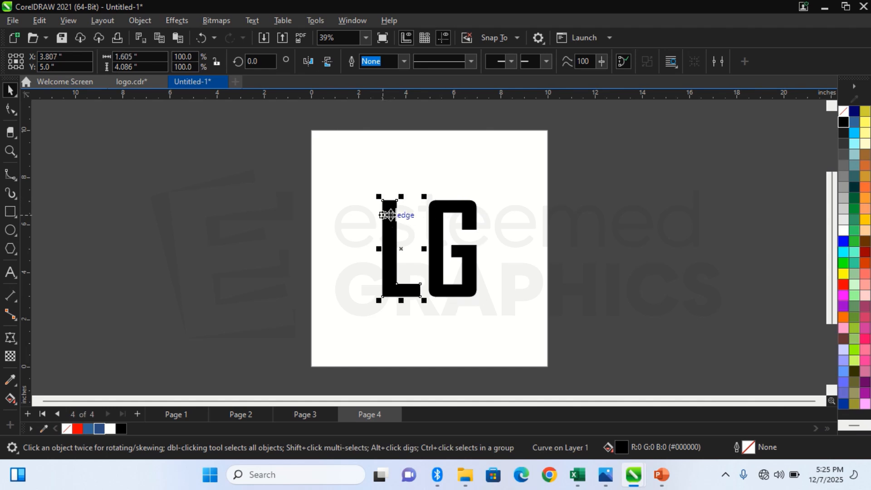
click(444, 210)
click(385, 224)
click(442, 211)
click(386, 232)
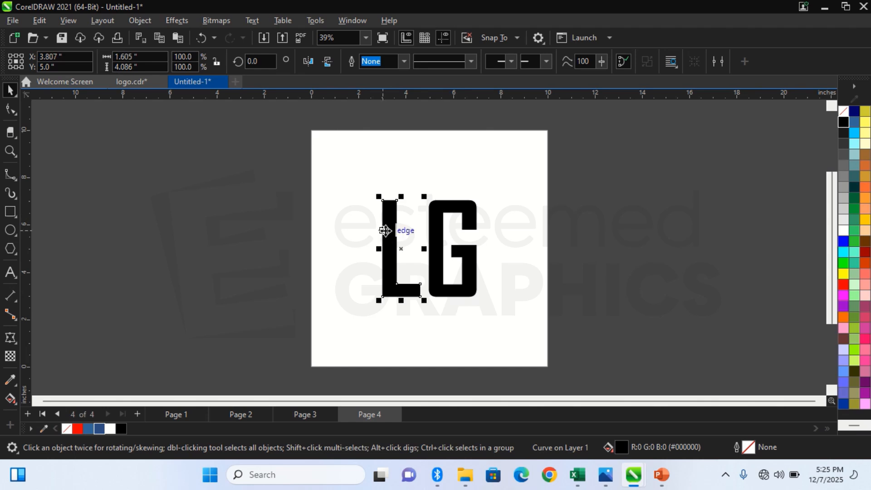
click(437, 222)
click(388, 227)
click(438, 239)
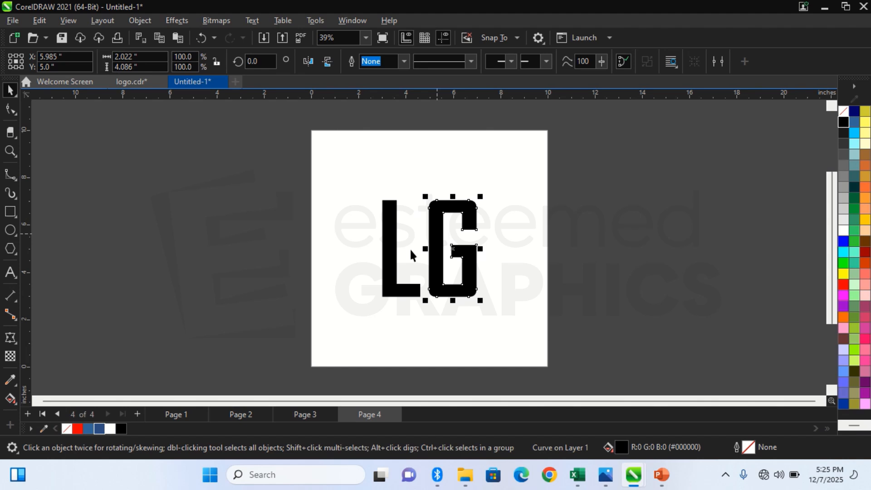
click(315, 230)
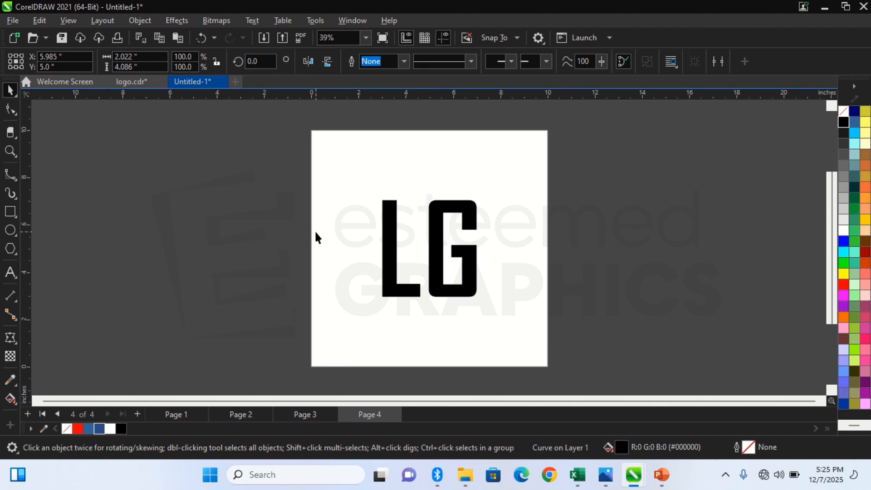
Step: Draw a narrow vertical rectangle about 0.162 by 4.698 inches through the G and nudge it right to meet the crossbar's inner end
click(10, 212)
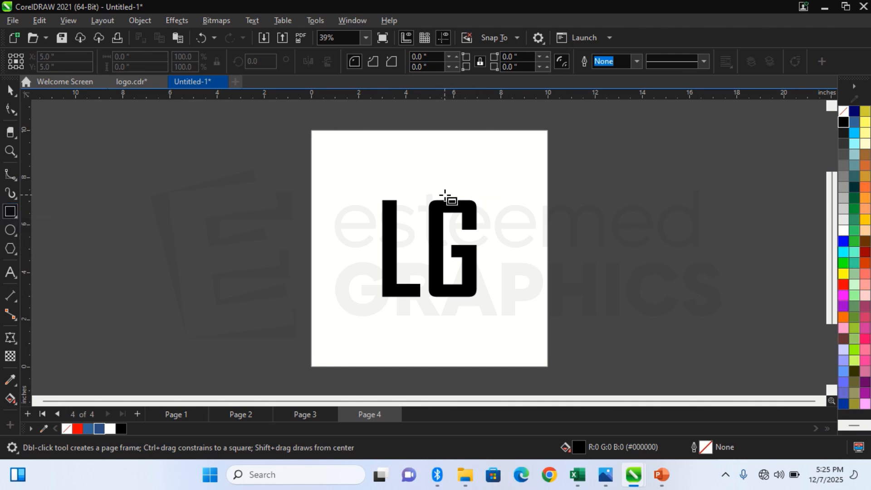
drag(446, 196, 449, 305)
key(Right)
key(Right)
key(Right)
key(Right)
key(Right)
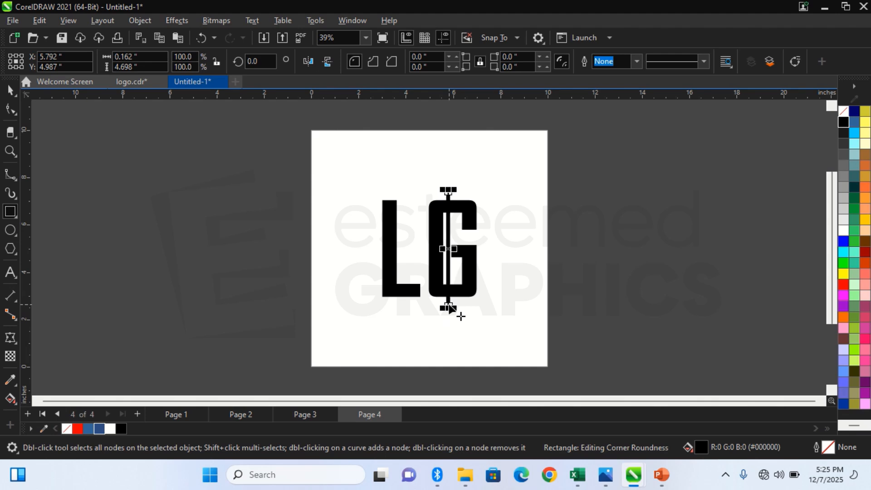
key(Right)
key(Right)
key(Right)
key(Right)
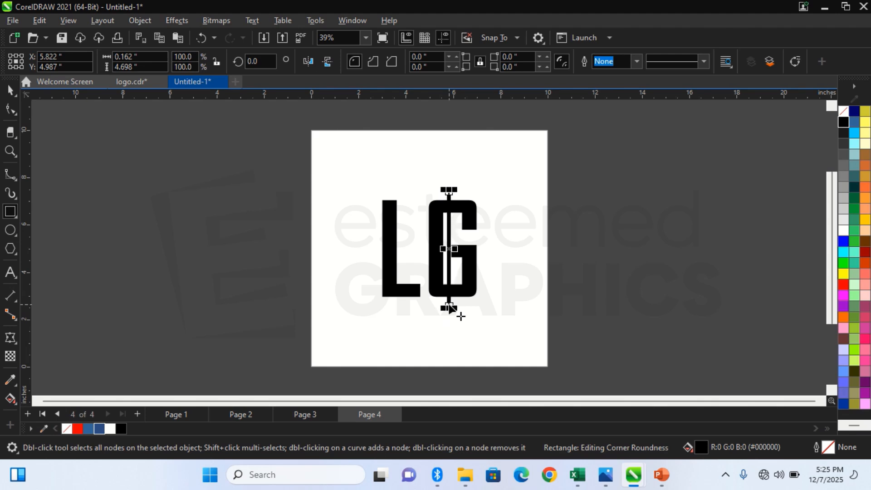
key(Right)
key(Left)
key(Left)
click(576, 278)
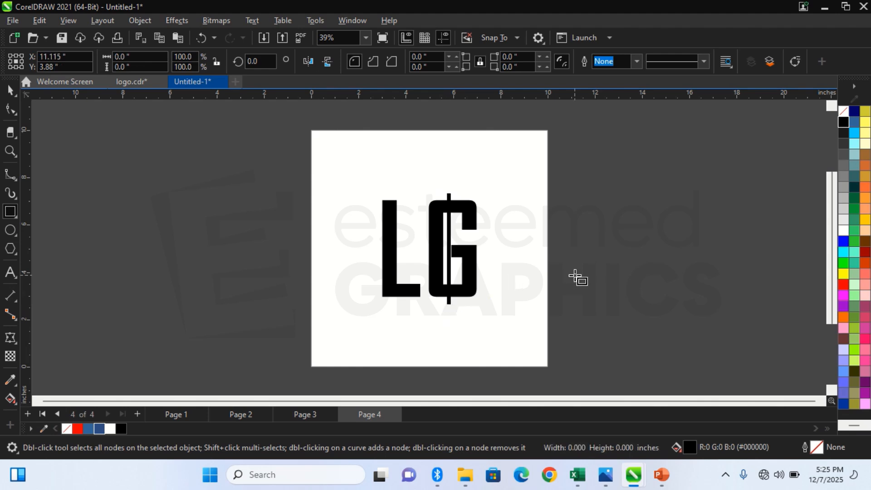
key(space)
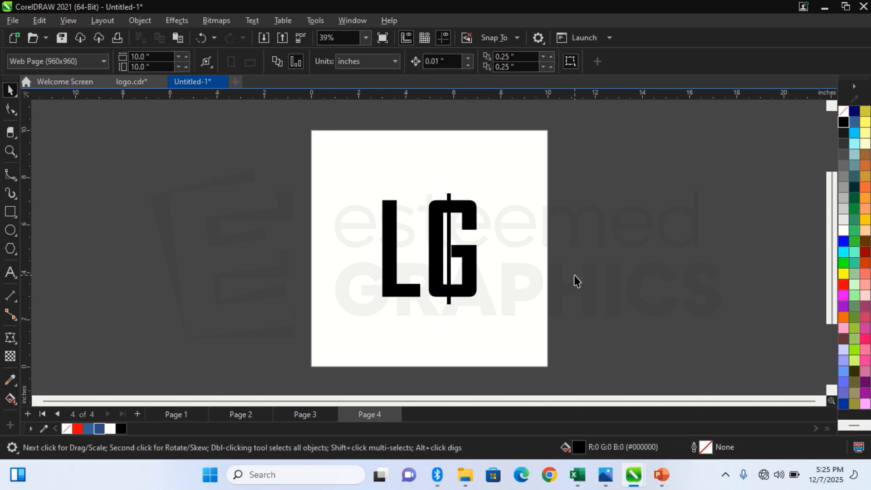
Step: Start another rectangle for the LG lettering on Page 4
click(10, 215)
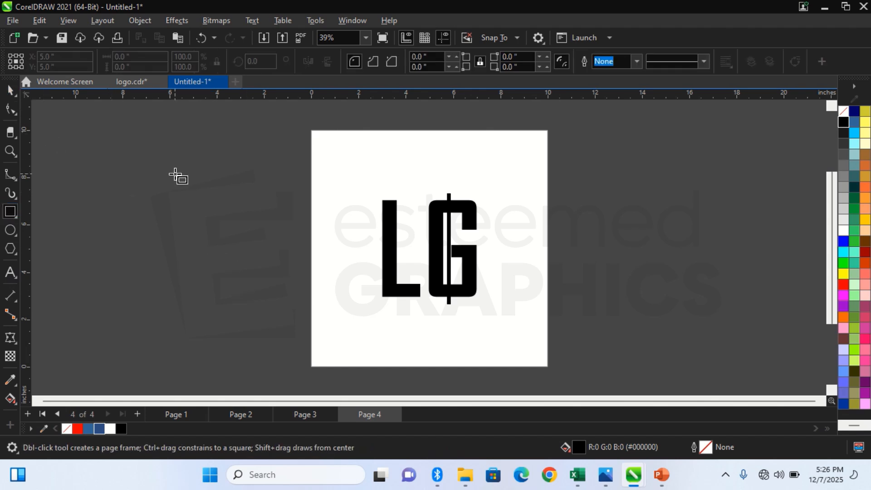
key(space)
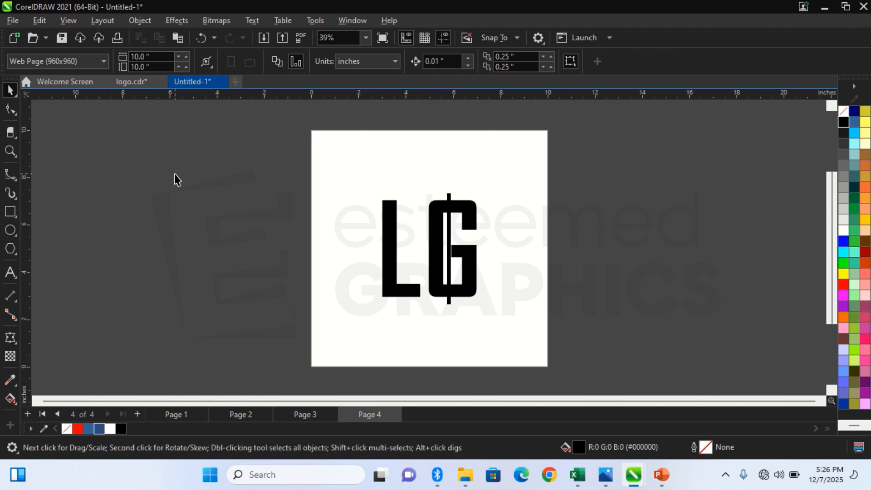
click(11, 272)
click(334, 295)
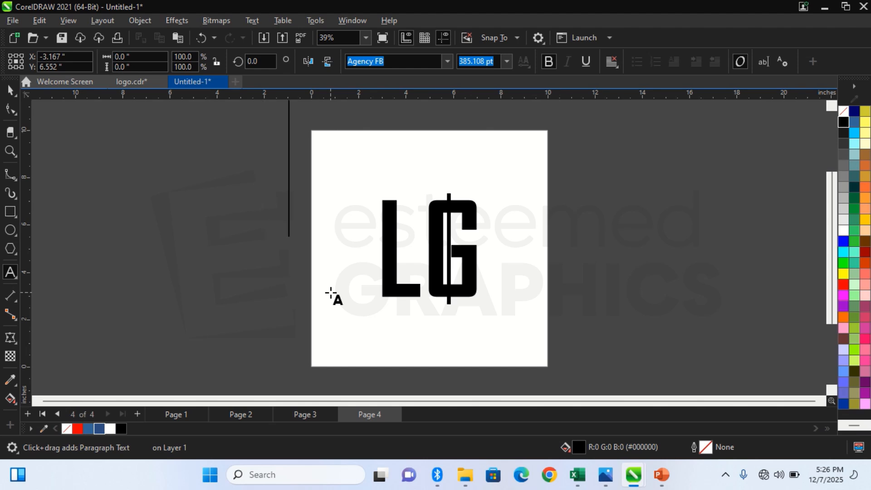
key(ctrl+z)
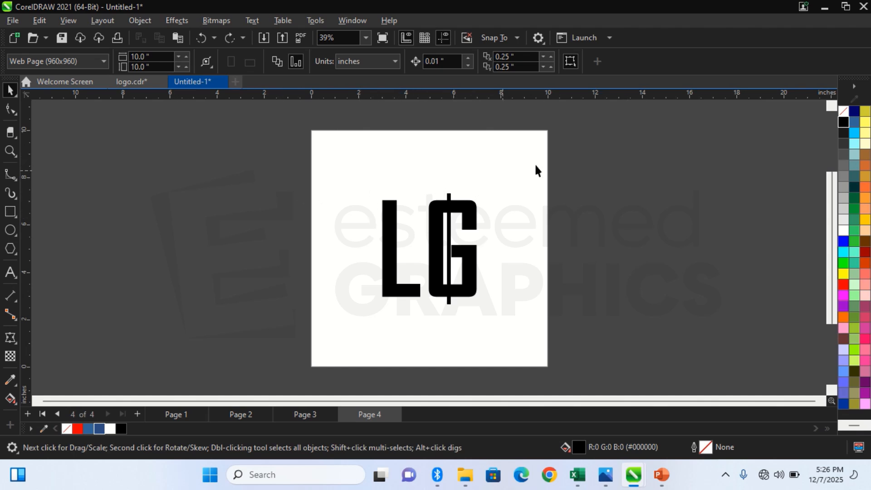
Step: Trim the letter G with the thin vertical bar crossing it, and delete the bar
click(449, 197)
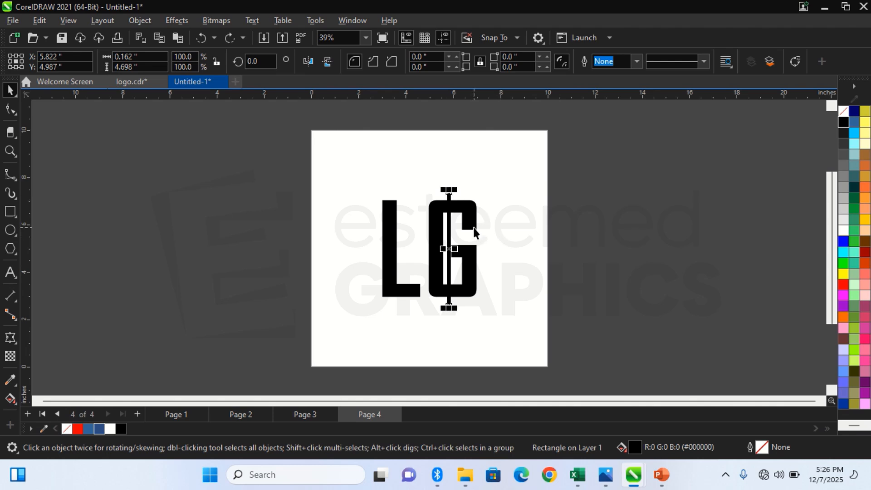
click(496, 189)
click(450, 200)
shift+click(473, 213)
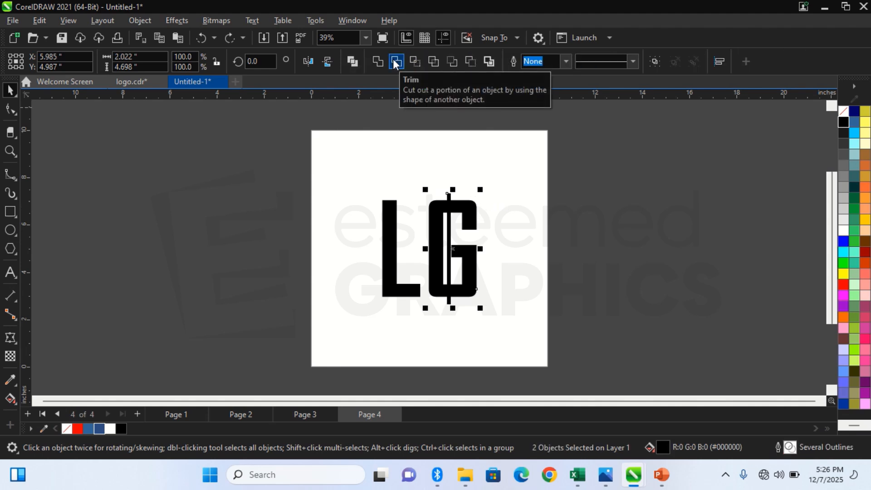
click(394, 60)
click(467, 193)
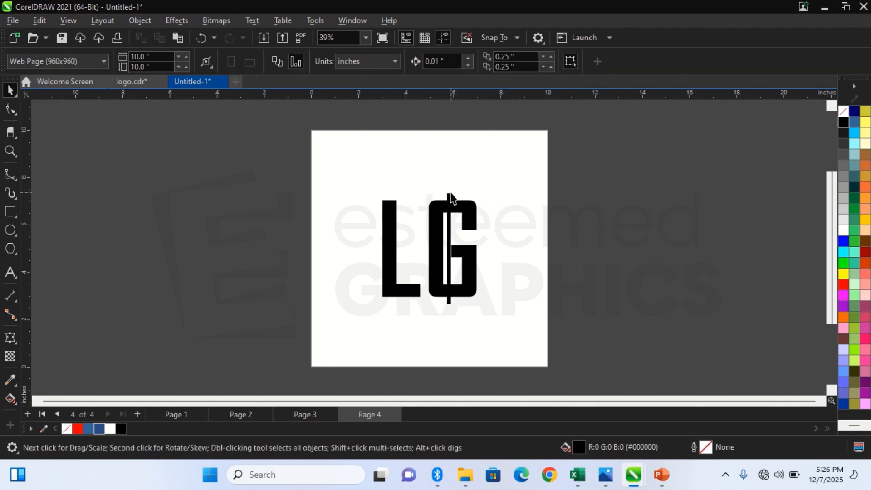
click(451, 194)
key(Delete)
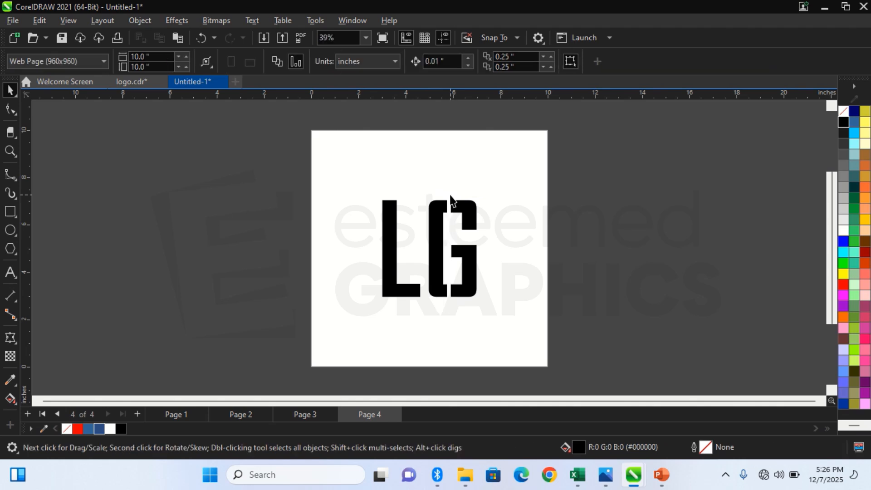
Step: Undo the bar's deletion and the trim of the G
key(ctrl+z)
shift+click(476, 213)
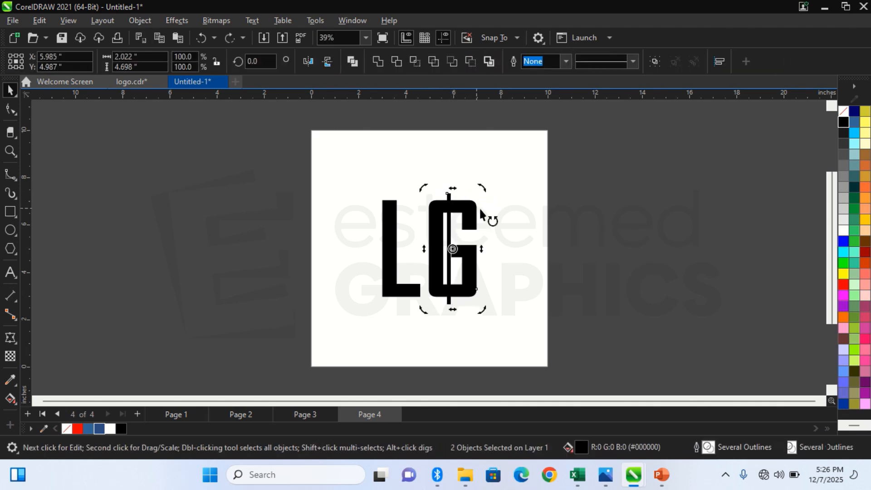
click(503, 198)
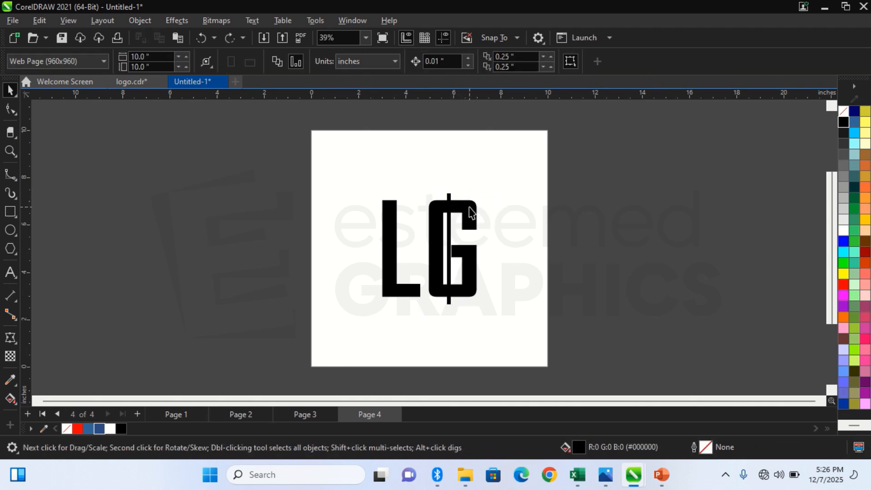
Step: Try trimming the vertical bar with the G and moving the bar aside, and undo both changes
click(472, 214)
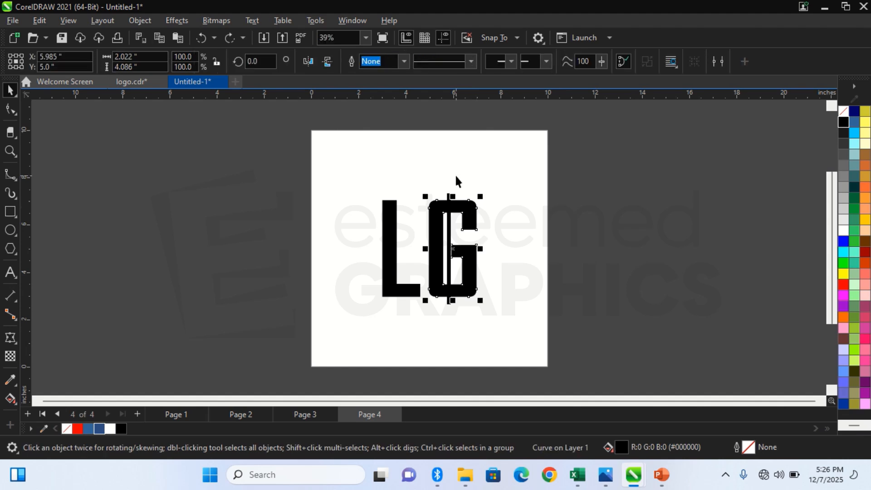
shift+click(448, 302)
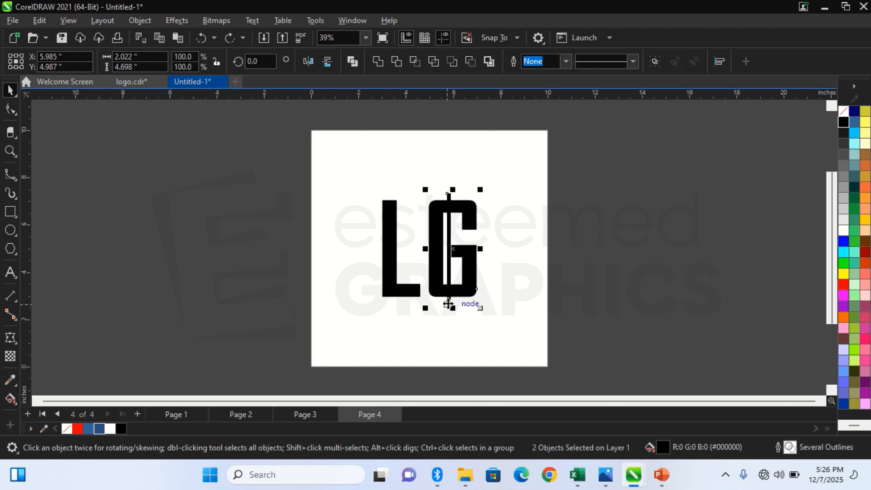
click(393, 60)
click(424, 129)
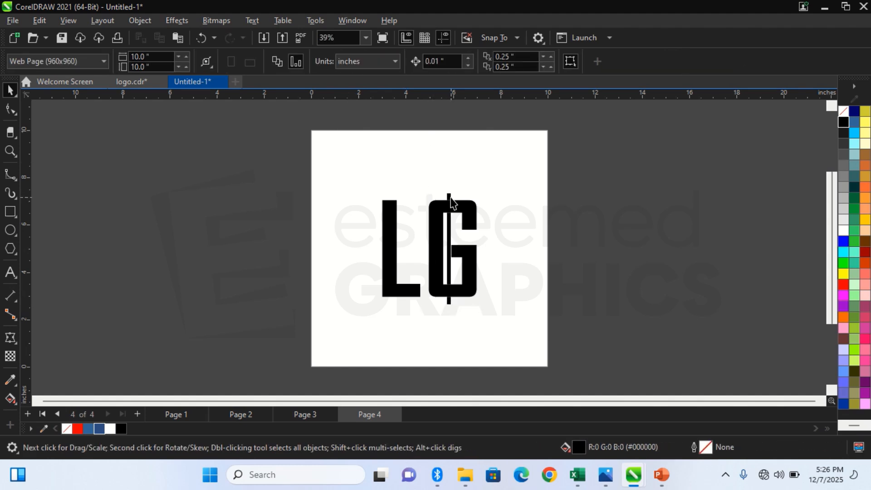
click(451, 199)
drag(451, 198, 499, 178)
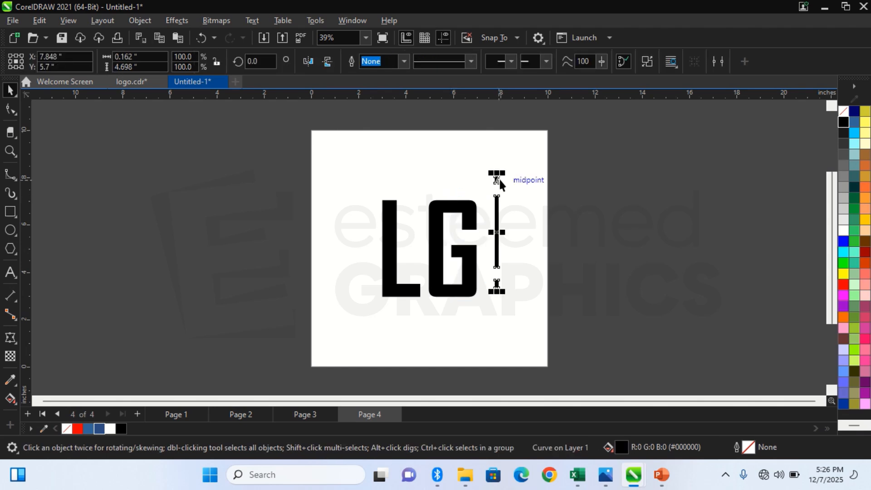
click(543, 197)
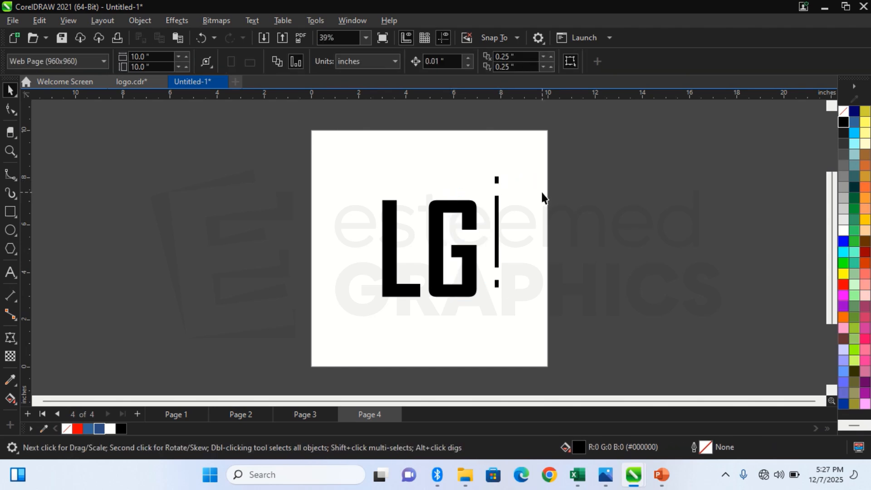
key(ctrl+z)
click(543, 198)
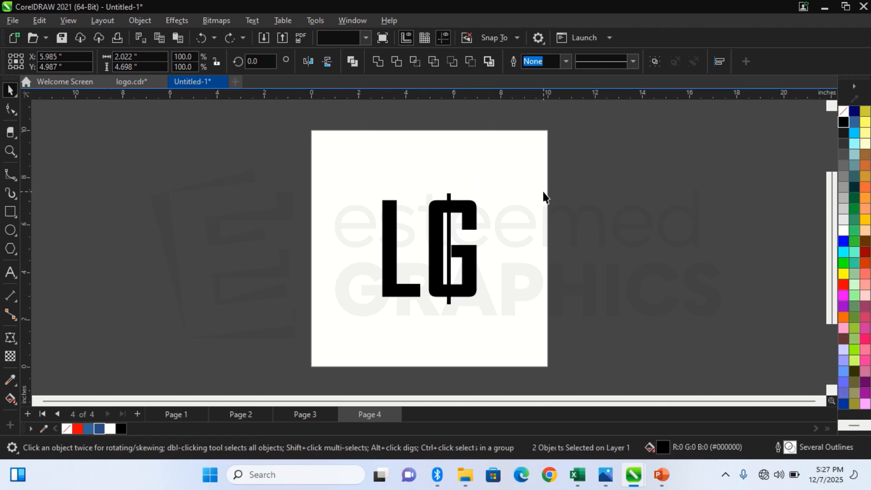
Step: Use the vertical bar as the trimming shape to split the G, and remove the bar
click(448, 200)
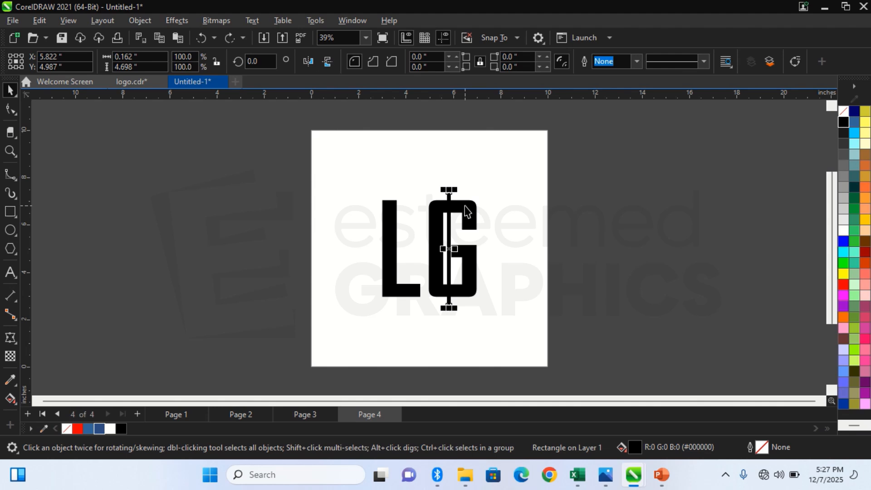
shift+click(467, 211)
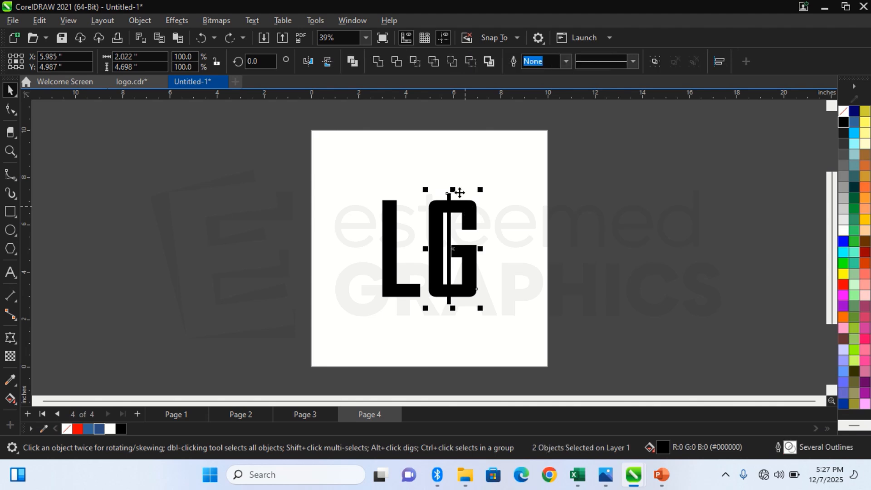
click(400, 60)
click(454, 139)
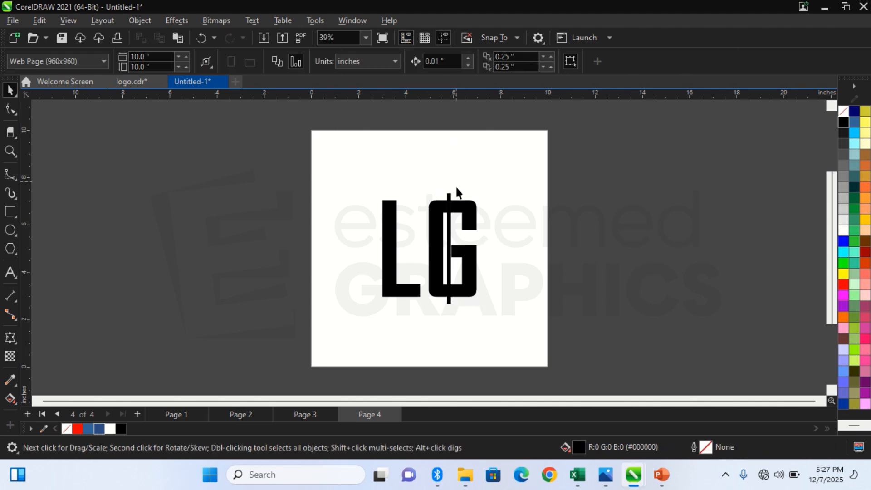
click(447, 198)
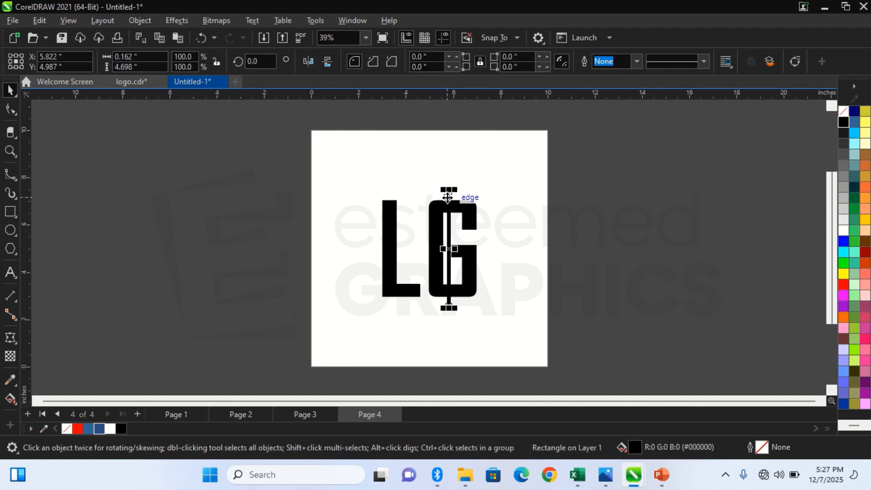
key(Delete)
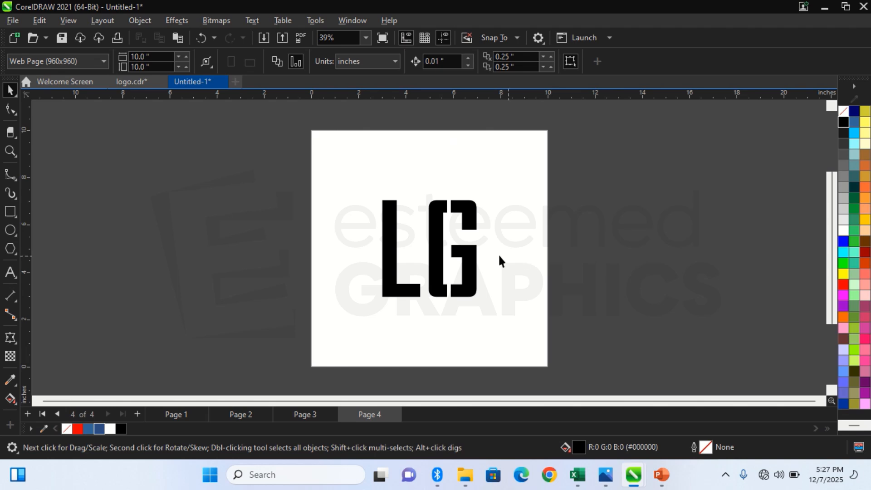
Step: Break the trimmed G curve apart into separate pieces
click(474, 268)
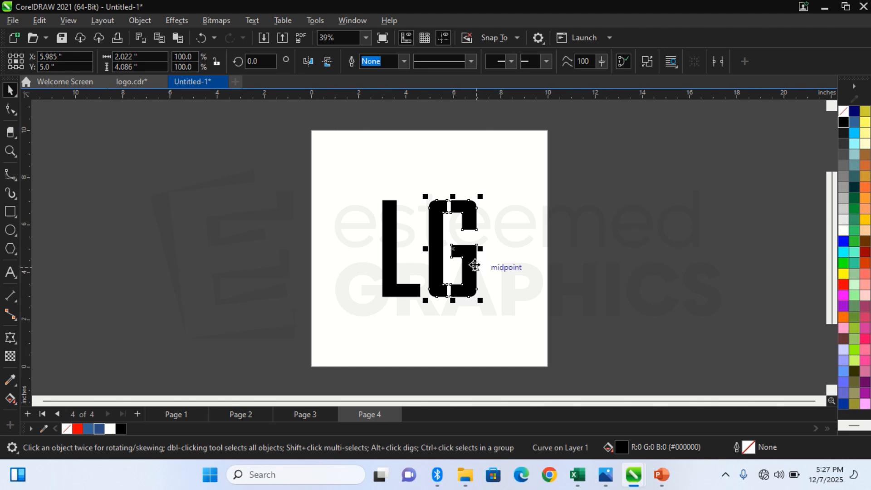
click(530, 257)
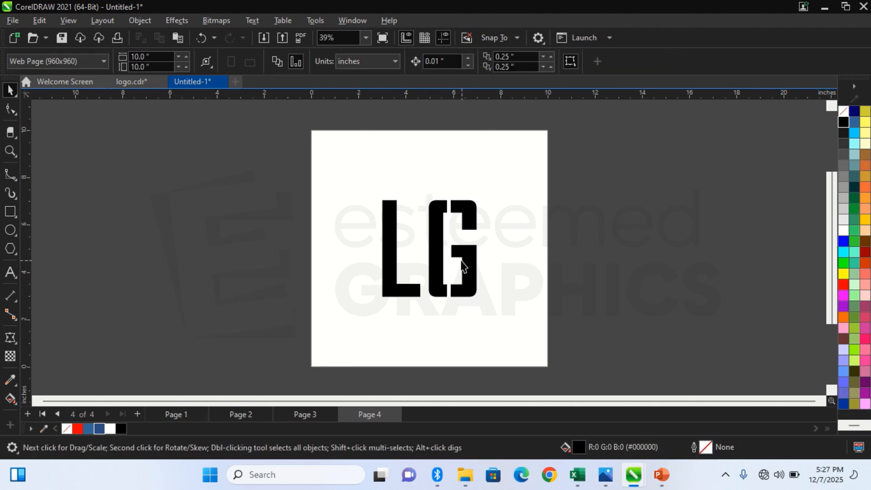
Step: Test that the G's pieces move independently, undoing each test move
drag(461, 263, 517, 254)
key(ctrl+z)
drag(463, 213, 525, 185)
key(ctrl+z)
click(433, 224)
drag(434, 225, 370, 225)
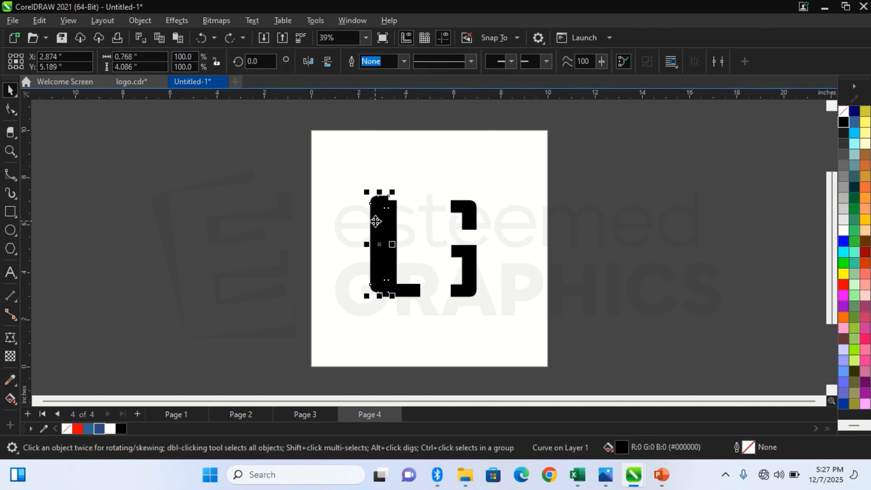
key(ctrl+z)
click(623, 264)
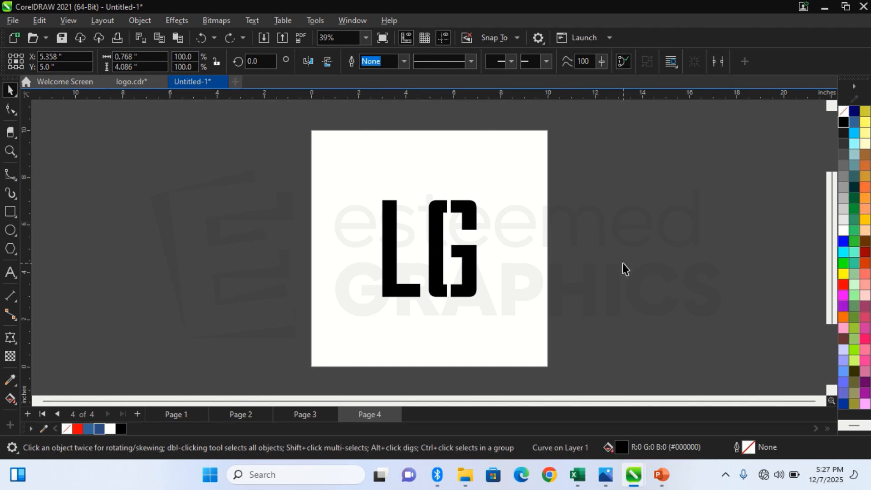
Step: Nudge the G's left piece horizontally towards the L, to about X 4.56 inches
click(440, 268)
key(Left)
key(Left)
key(Left)
key(Left)
key(Left)
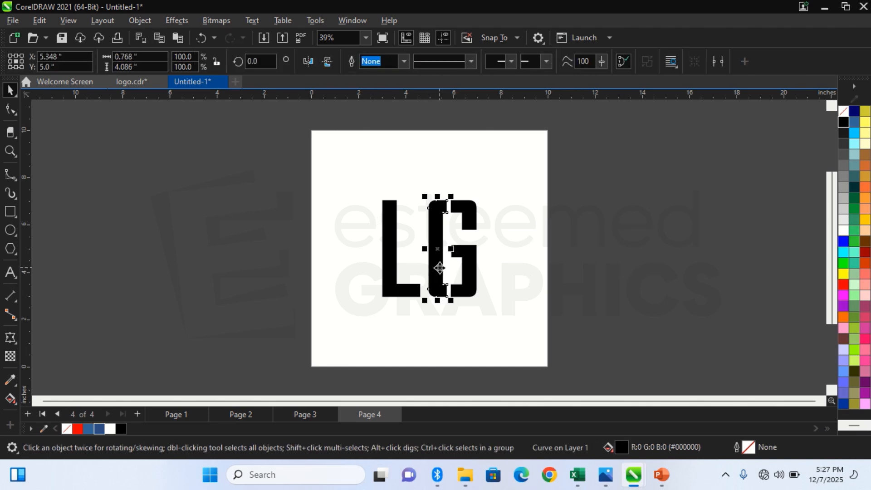
key(Left)
key(Left)
key(Left)
key(Left)
key(Left)
key(Left)
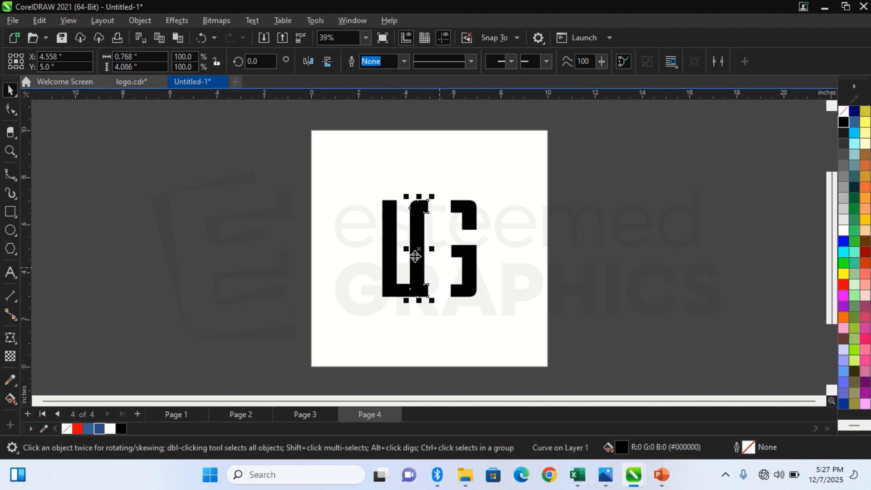
Step: Nudge the L horizontally to the right past the G's left piece, to about X 5.31 inches
click(391, 249)
key(Right)
key(Right)
key(Right)
key(Right)
key(Right)
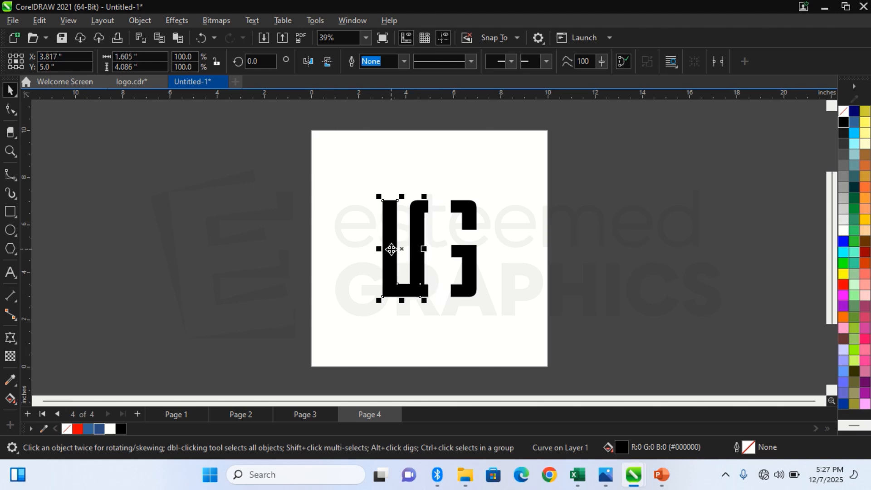
key(Right)
key(Right)
key(Right)
key(Right)
key(Right)
key(Right)
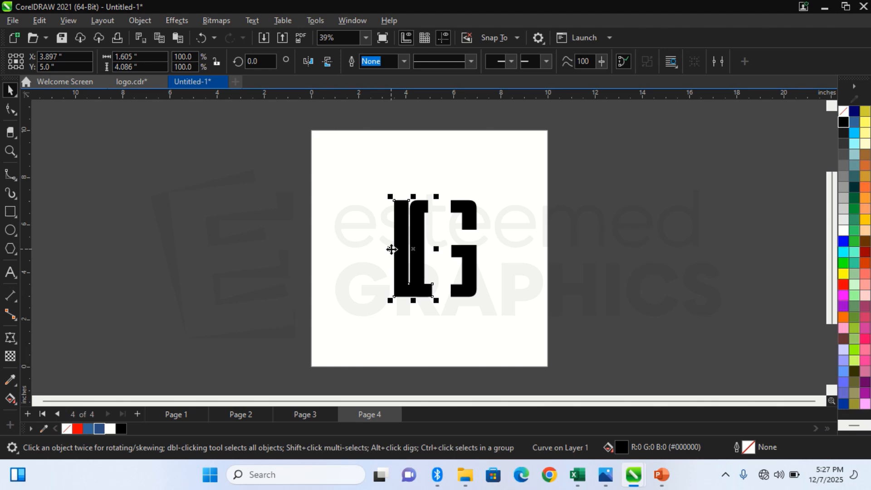
key(Right)
key(Right)
key(Right)
key(Right)
key(Right)
key(Right)
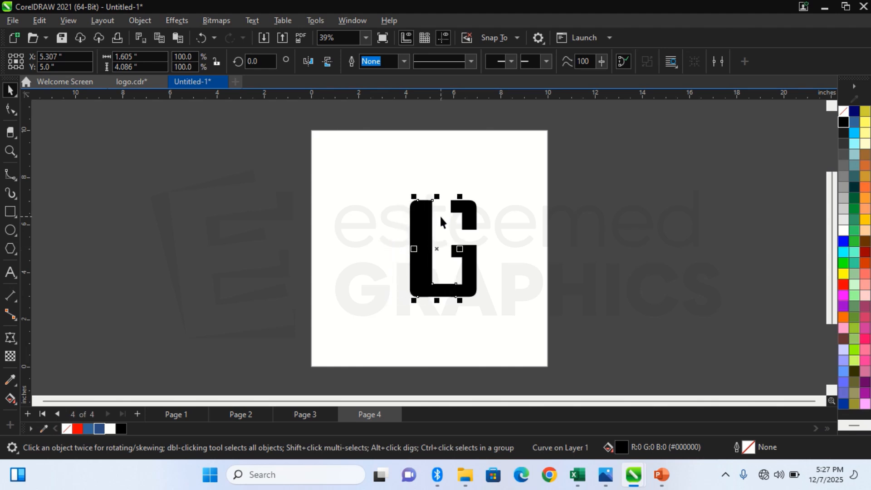
Step: Move the L back to the left of the G's left piece, at about X 3.42 inches
drag(416, 230, 352, 218)
key(ctrl+z)
drag(428, 241, 388, 245)
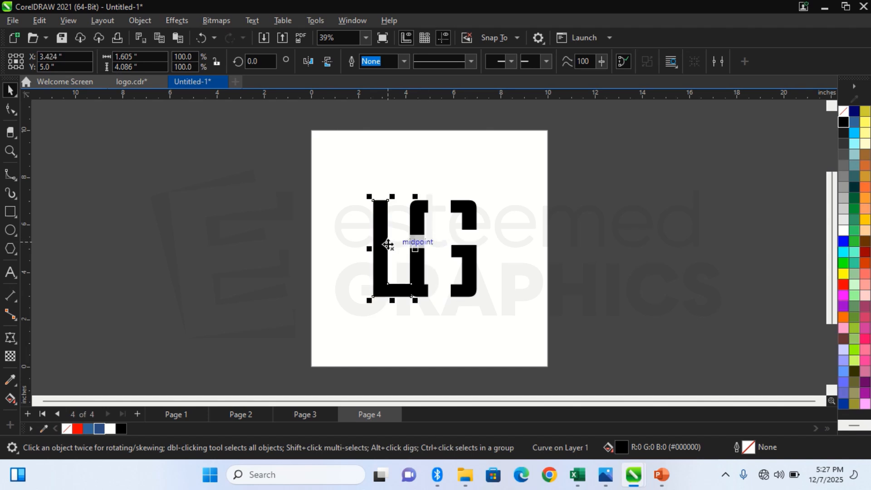
key(Escape)
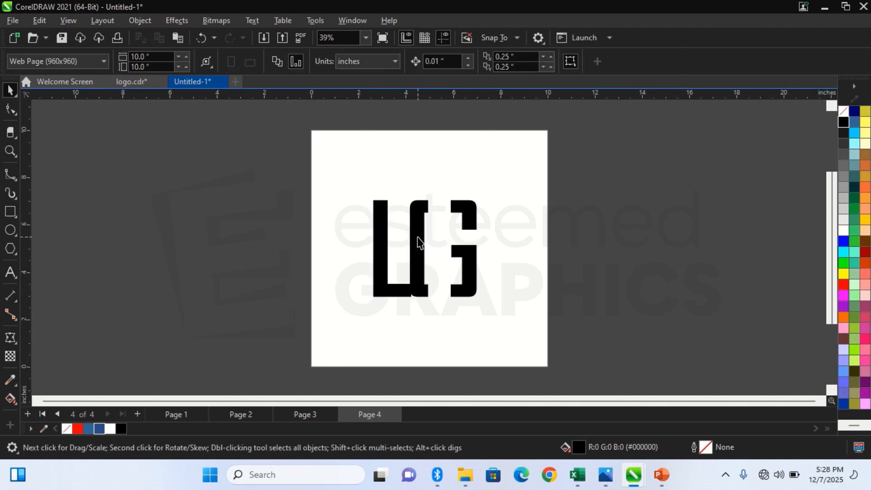
Step: Fit the L between the two halves of the G, centred at about X 5.93 inches with a narrow gap beside the left piece
drag(392, 241, 447, 247)
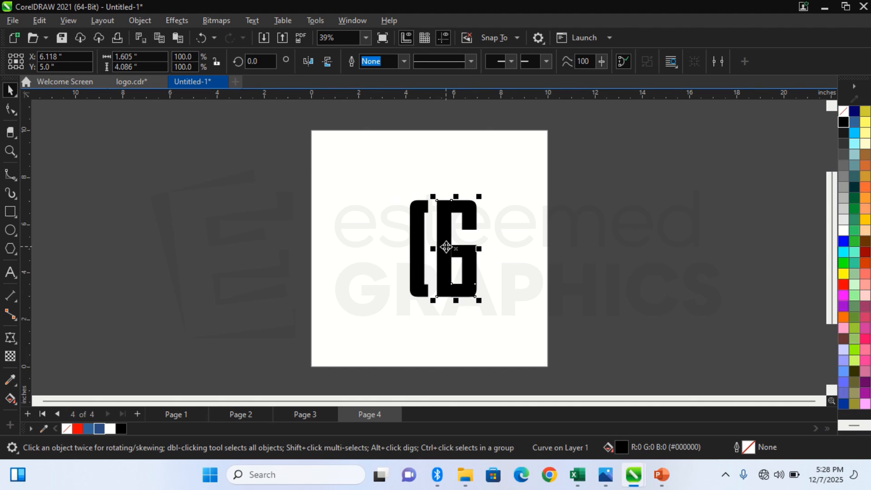
key(Left)
key(Left)
key(Left)
key(Left)
key(Left)
key(Left)
key(Left)
key(Left)
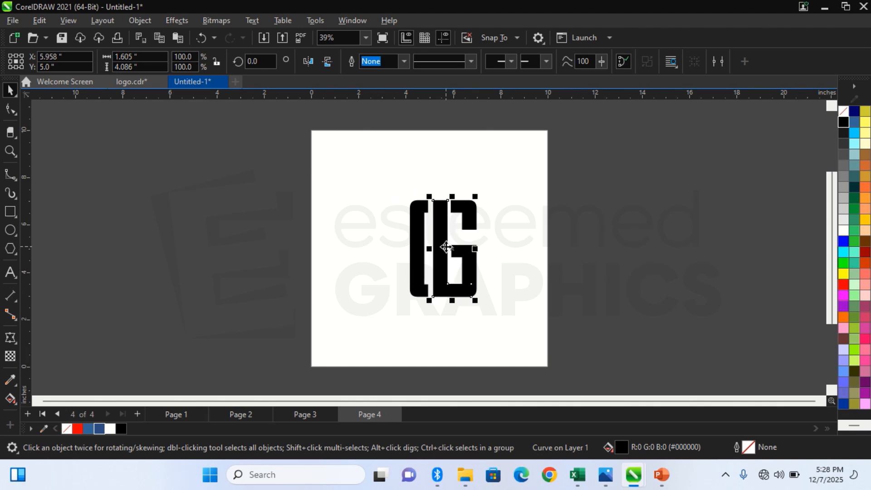
key(Left)
key(Left)
key(Left)
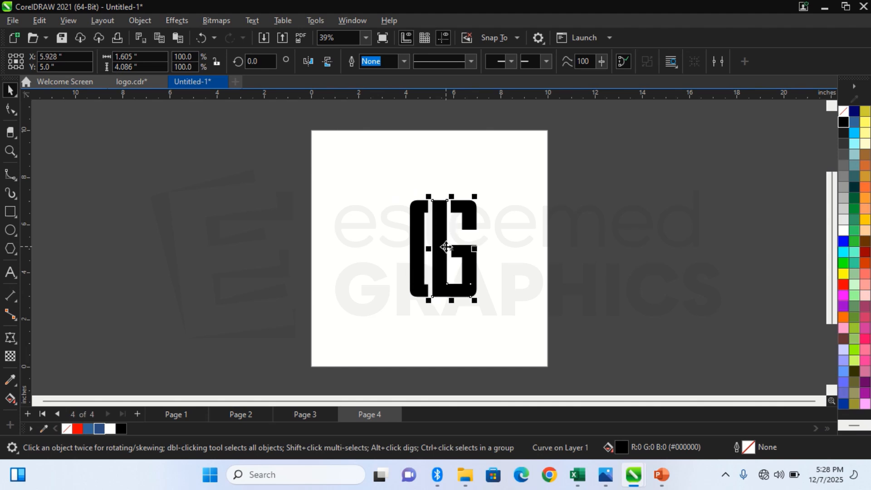
click(535, 273)
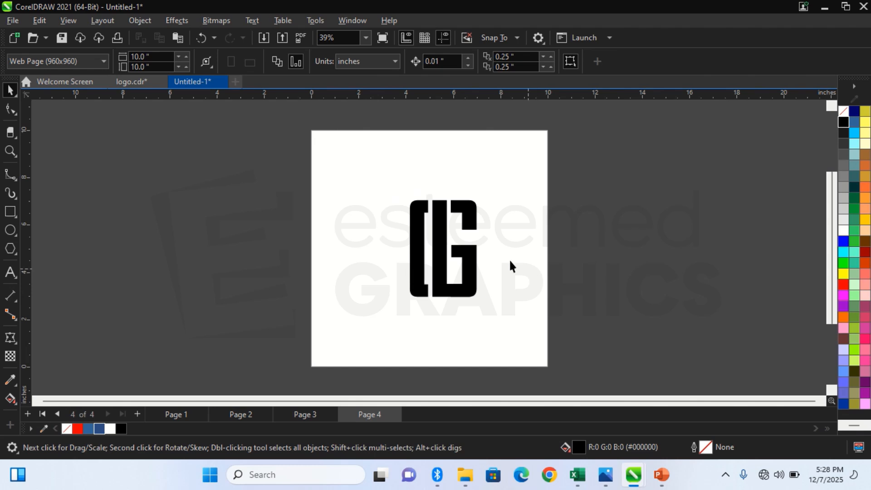
click(443, 231)
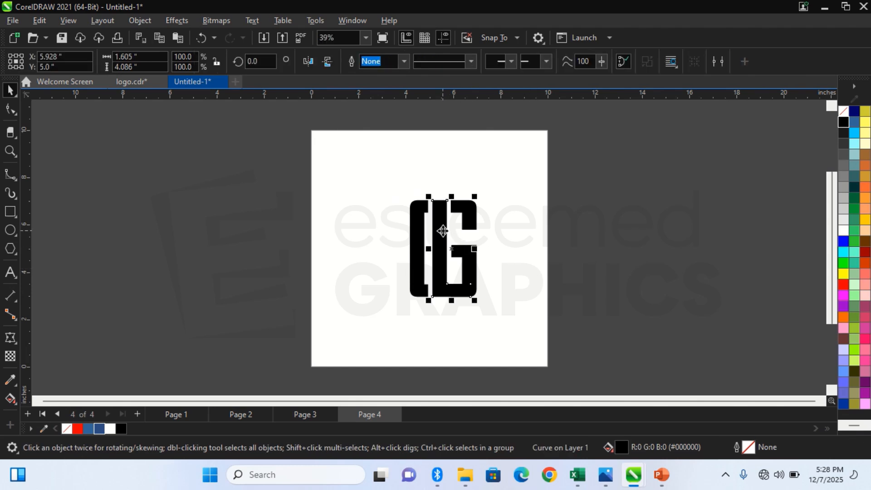
shift+click(475, 259)
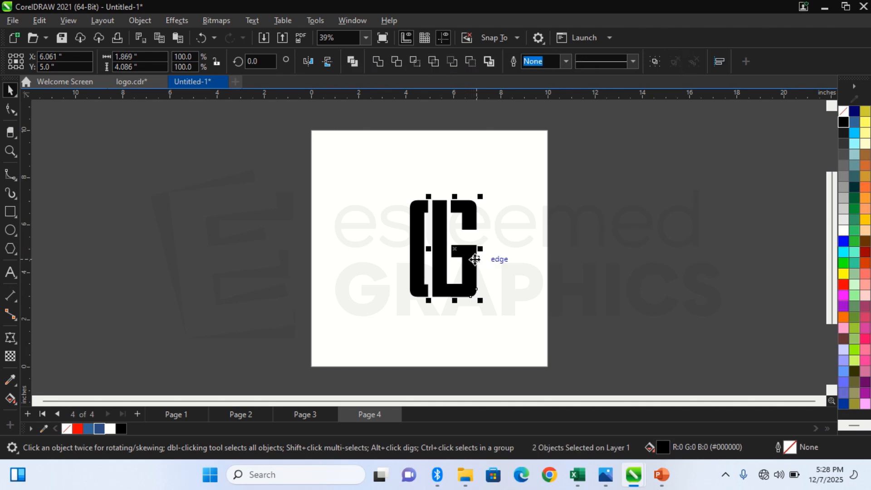
click(489, 254)
drag(468, 257, 528, 243)
key(ctrl+z)
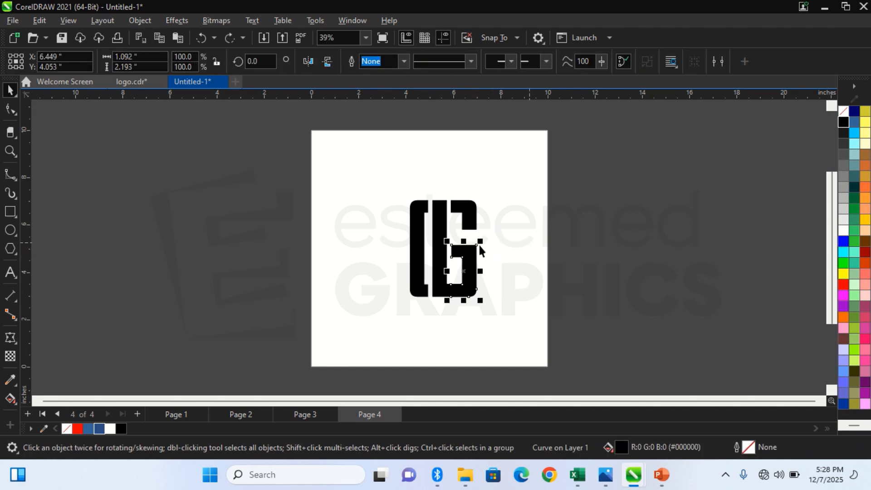
drag(437, 211, 409, 190)
key(ctrl+z)
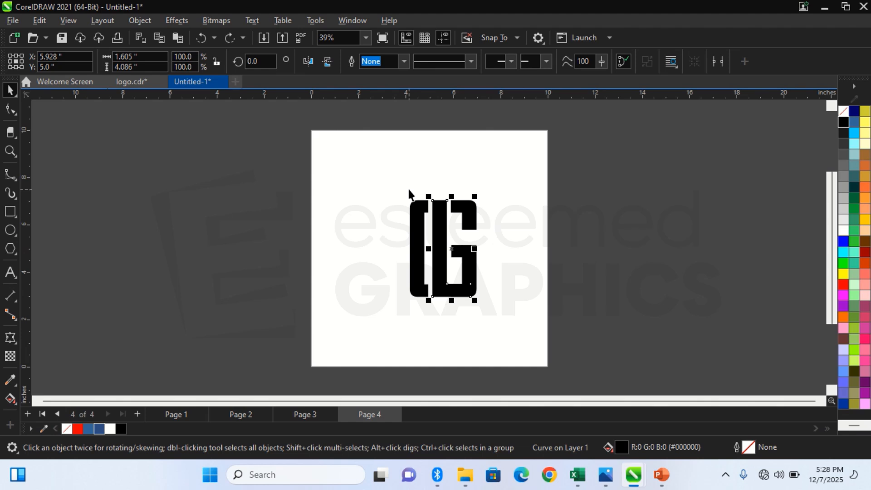
click(519, 184)
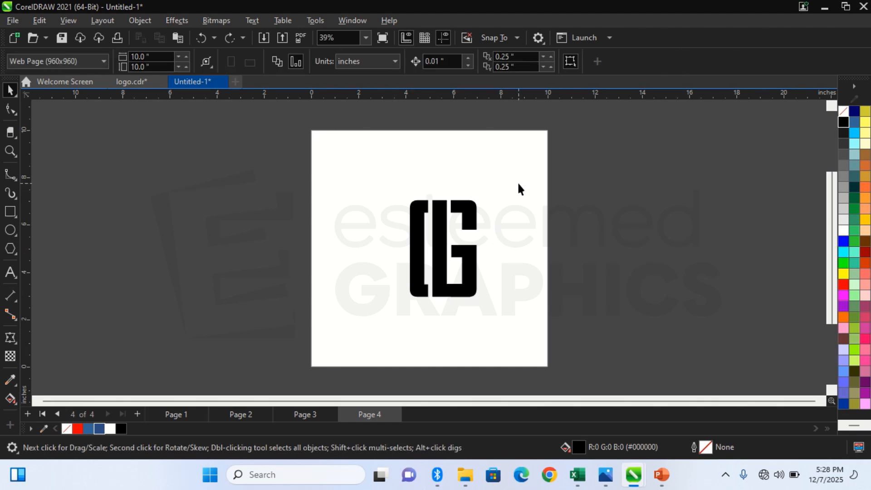
Step: Weld the L and the G's lower right piece into a single shape
click(449, 222)
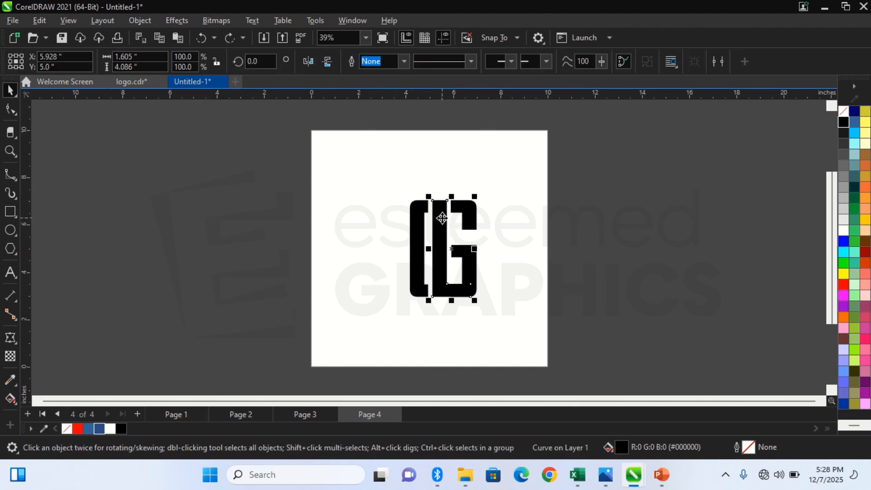
shift+click(474, 269)
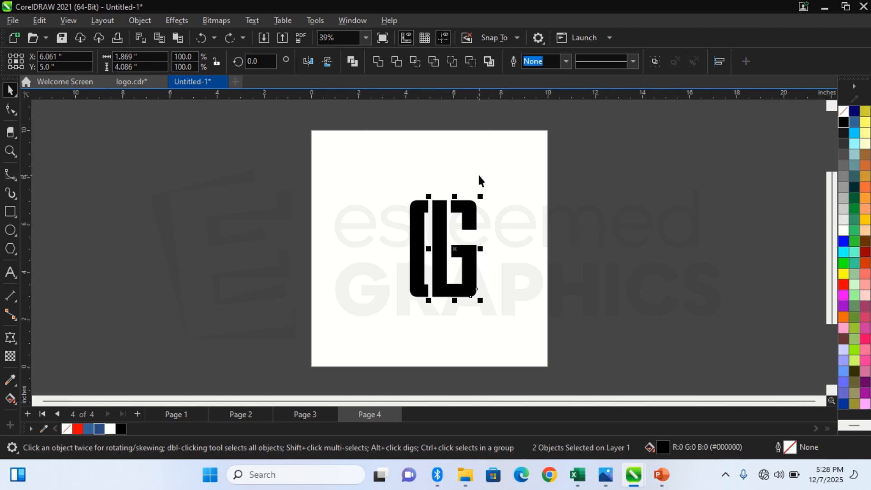
click(380, 66)
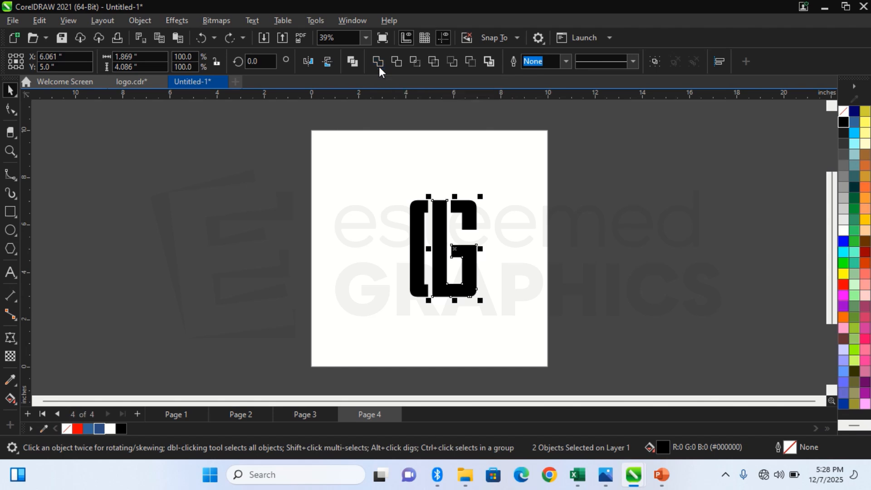
click(492, 189)
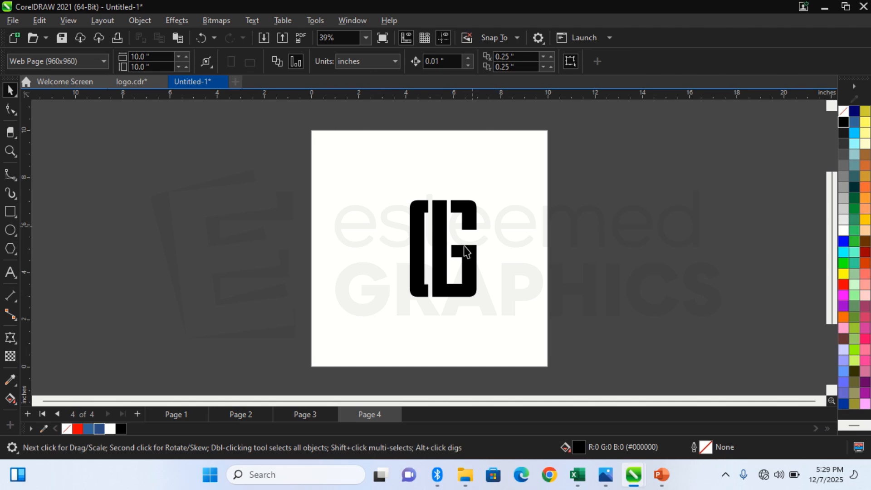
Step: Lower the joined L and G piece vertically, to about Y 4.61 inches
click(463, 266)
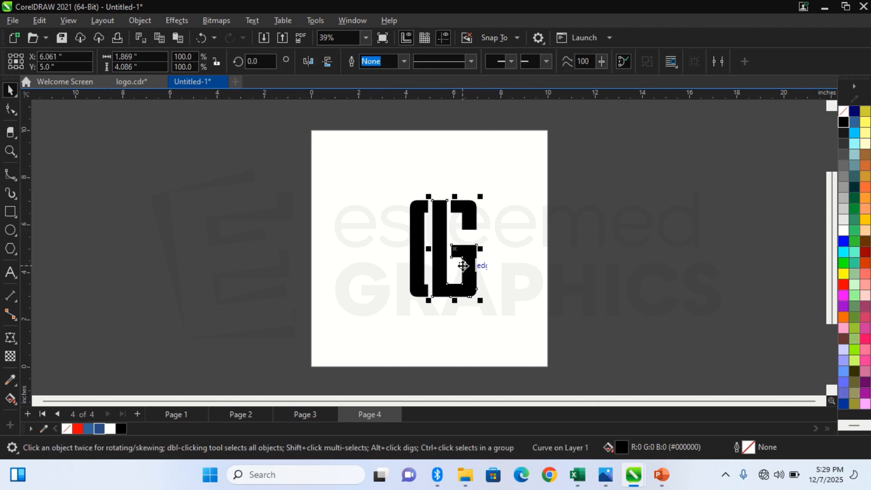
key(Down)
key(Down)
key(Down)
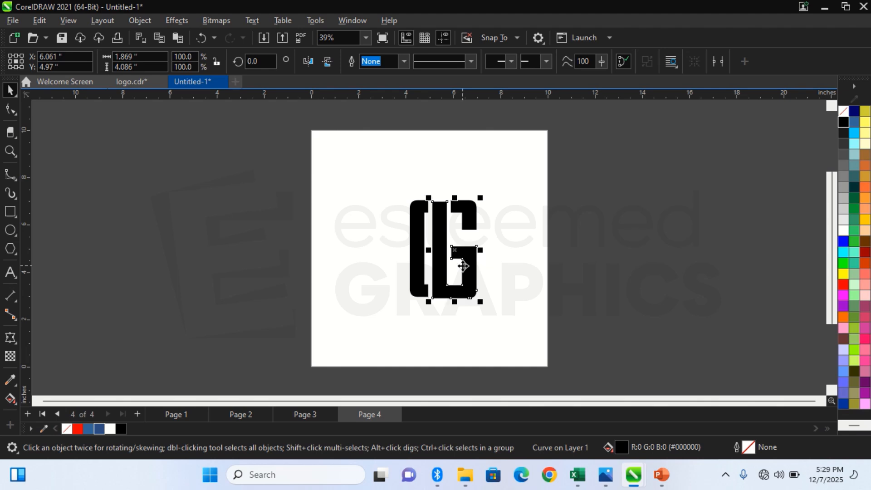
key(Down)
key(Down)
key(Down)
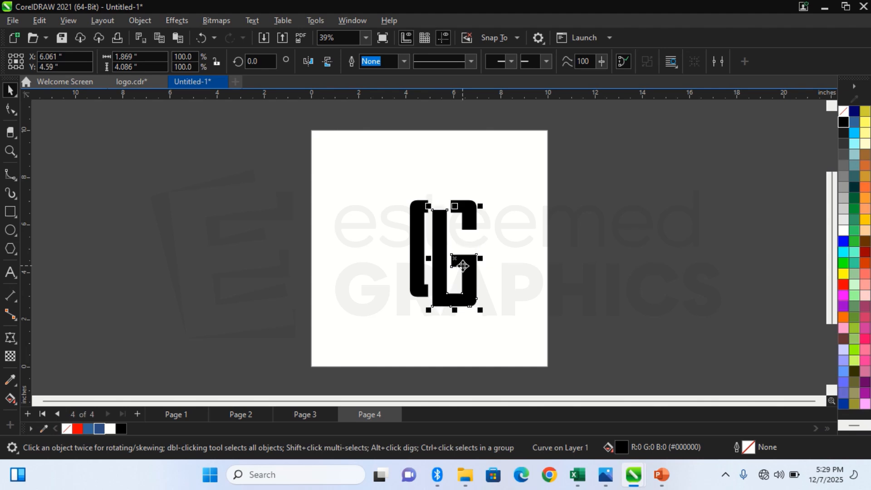
key(Up)
click(406, 266)
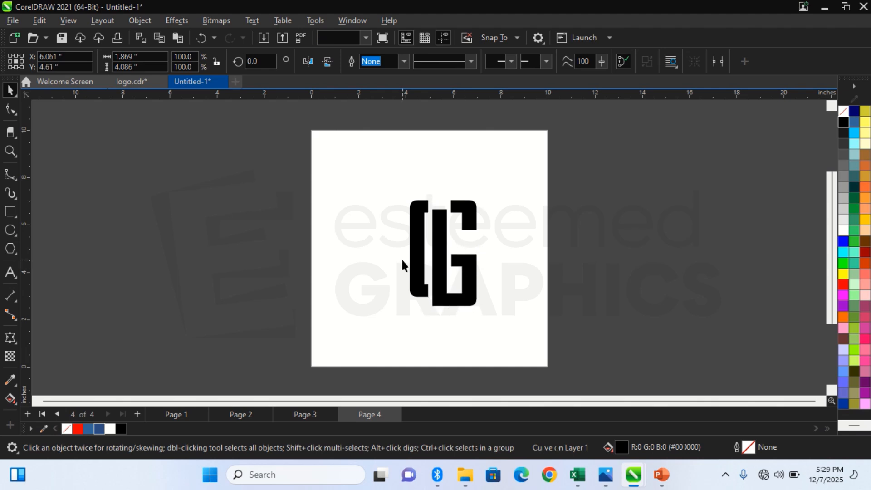
Step: Raise the two top nodes of the L's stem above the G, making the joined shape about 5.06 inches tall
click(439, 281)
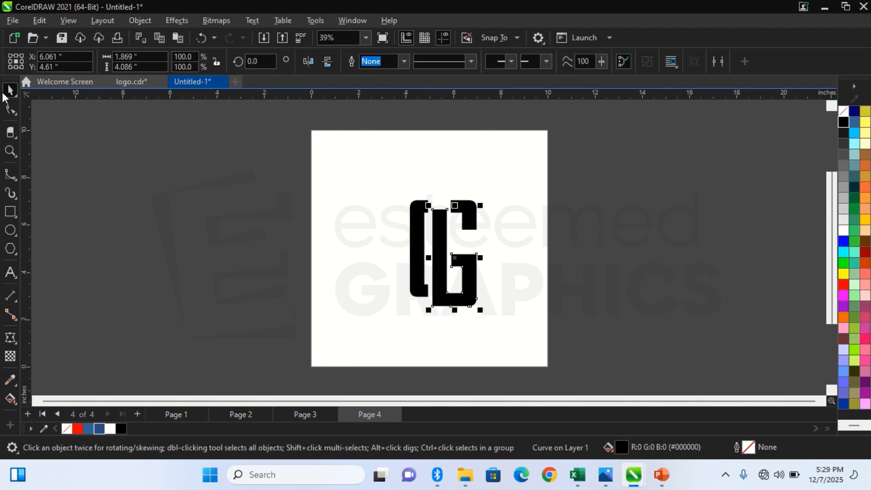
click(10, 109)
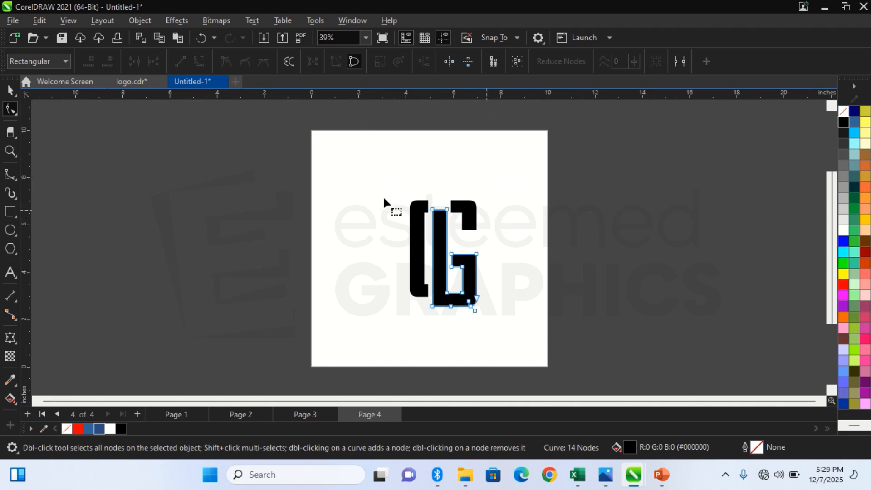
drag(386, 198, 502, 217)
key(Up)
key(Up)
key(Up)
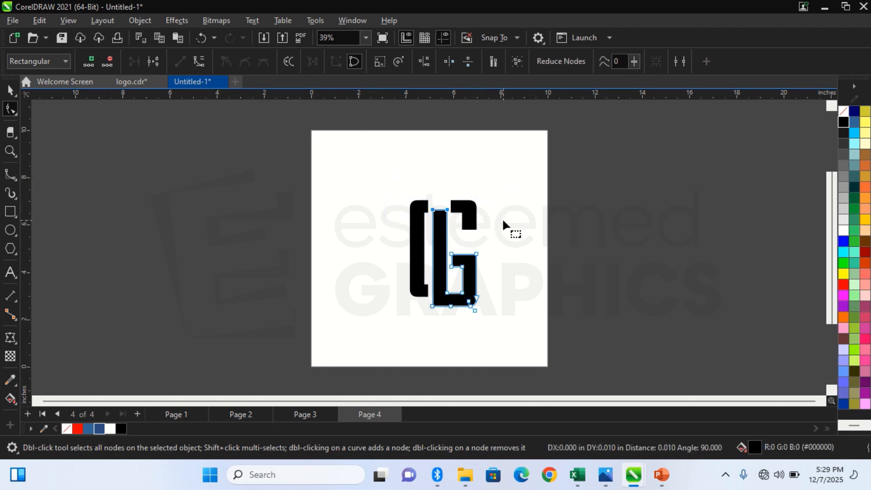
key(Up)
key(Up)
key(Up)
key(Up)
key(Up)
key(Up)
key(Up)
key(Up)
key(Up)
key(Up)
key(Up)
key(Up)
key(Up)
key(Up)
key(Up)
key(Up)
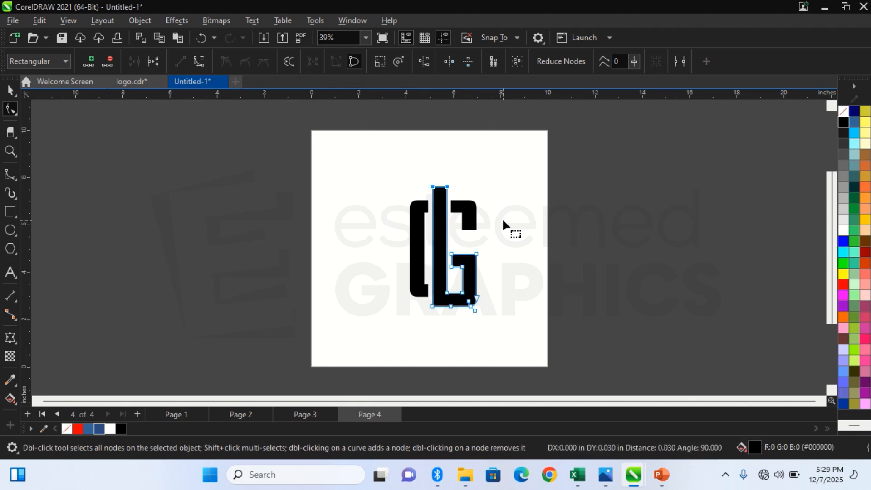
key(space)
click(505, 233)
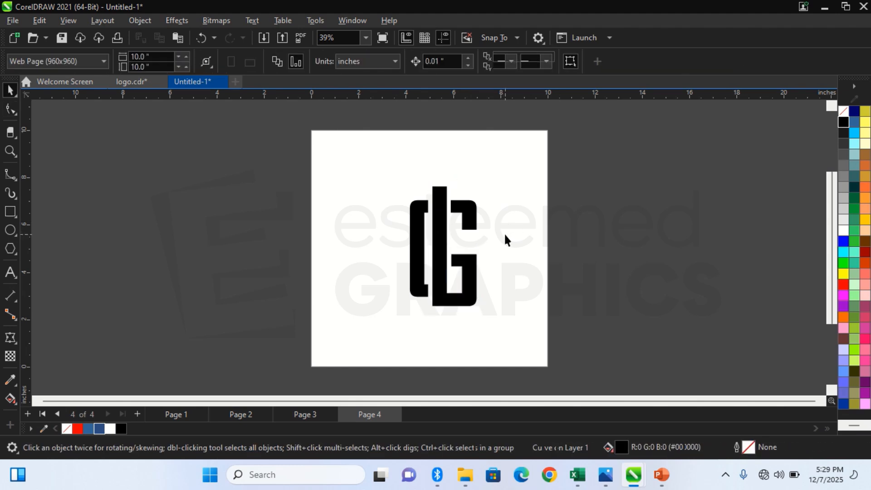
Step: Nudge the joined L shape horizontally to the right, to about X 6.24 inches
click(474, 270)
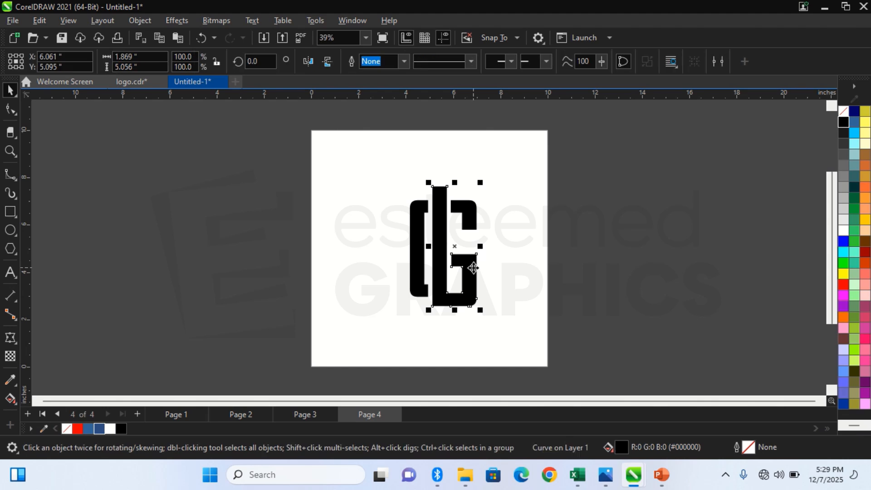
click(463, 214)
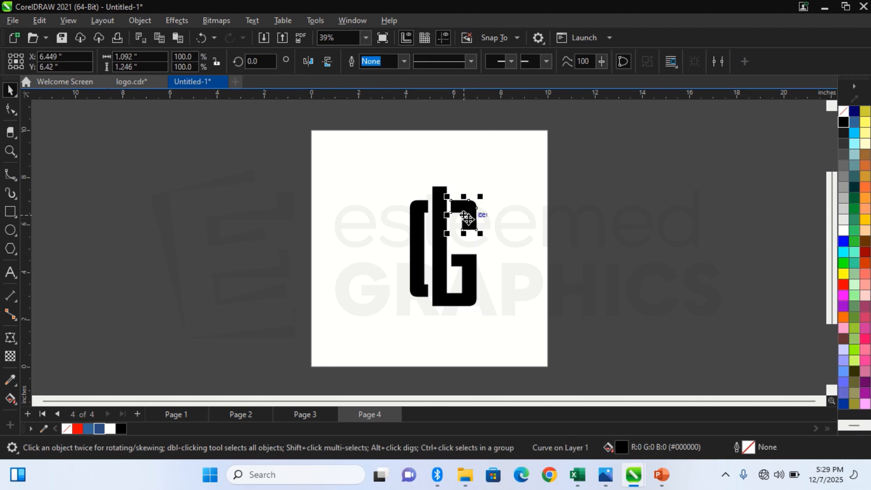
drag(465, 226, 464, 264)
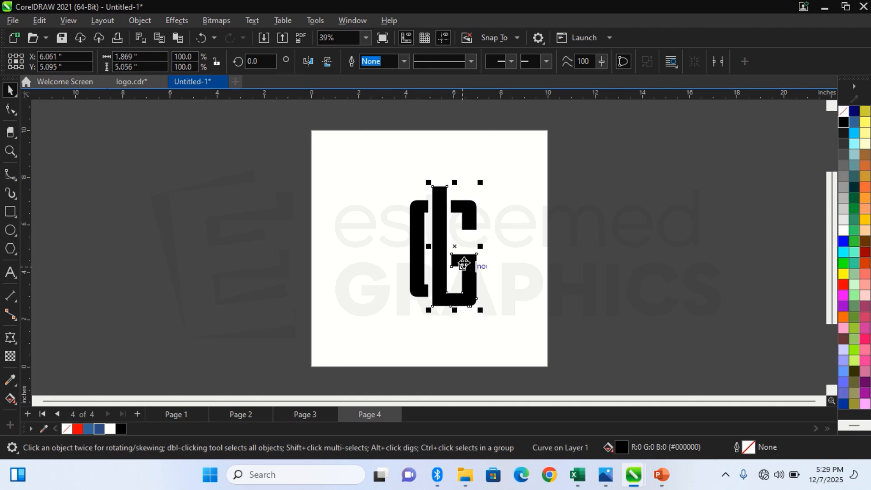
key(Right)
key(Right)
key(Right)
key(Right)
key(Right)
key(Right)
key(Right)
key(Right)
key(Right)
key(Right)
key(Right)
key(Right)
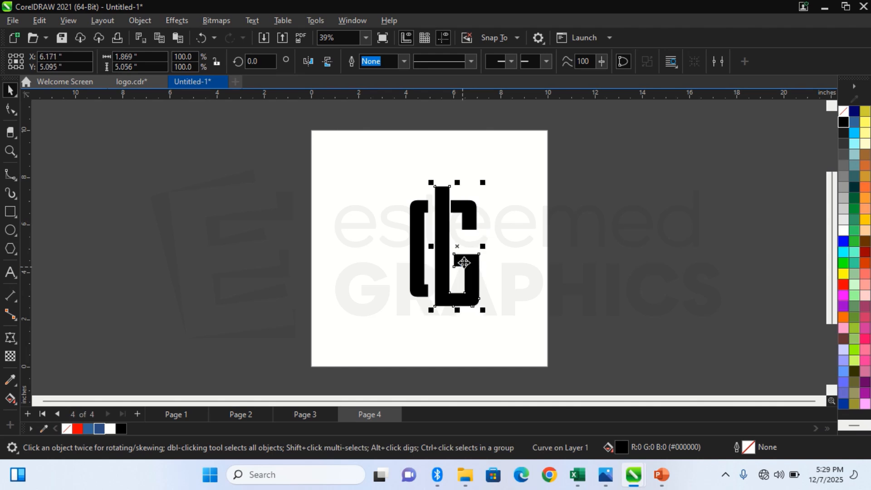
key(Right)
key(Right)
key(Right)
key(Right)
key(Right)
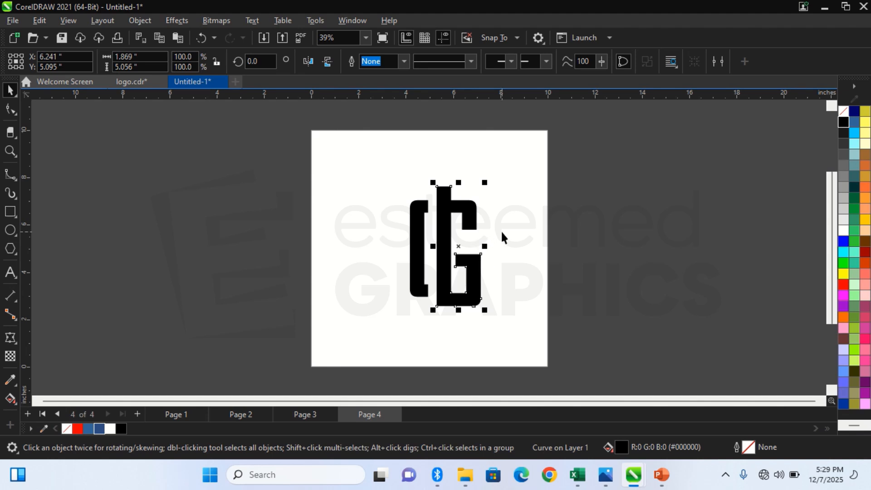
click(485, 229)
Step: Shift the inner end nodes of the G's upper right piece away from the L's stem, narrowing the piece to about 0.98 inches
click(470, 217)
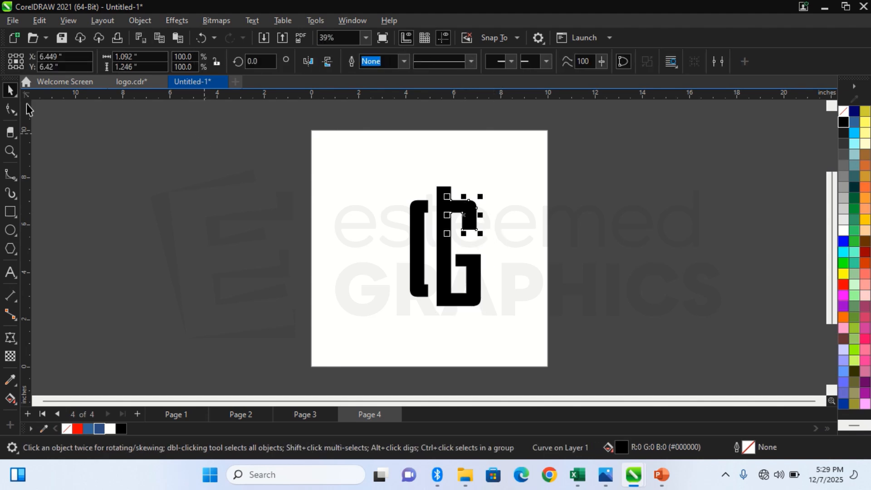
click(14, 109)
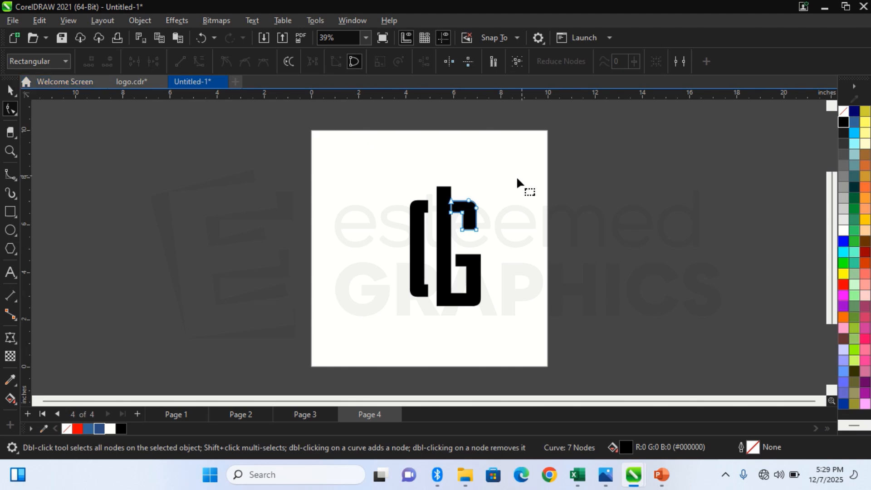
key(space)
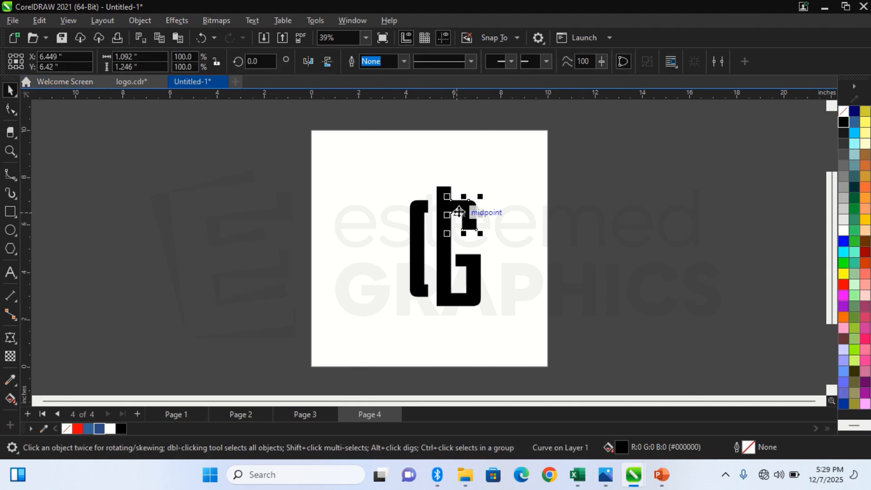
click(144, 131)
click(463, 206)
click(10, 109)
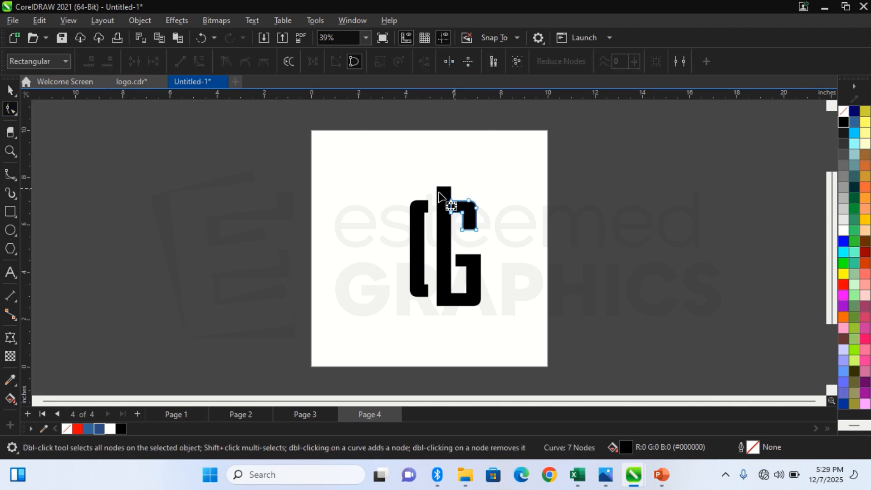
drag(435, 194, 459, 217)
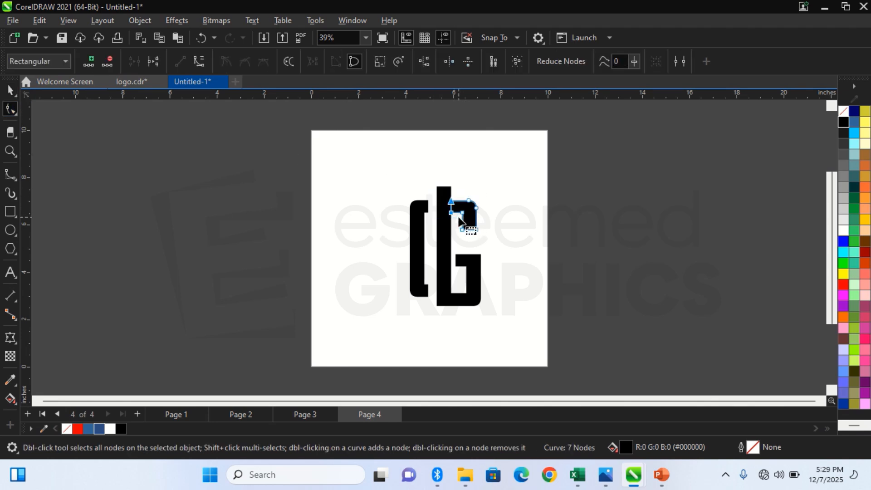
key(Right)
key(Right)
key(Right)
key(Right)
key(space)
click(514, 219)
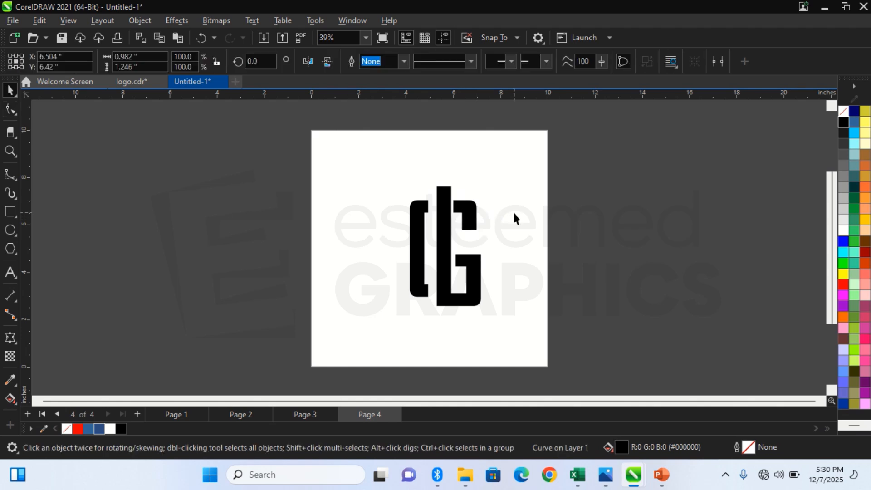
Step: Move the G's left piece horizontally closer to the L's stem, to about X 4.66 inches
click(412, 235)
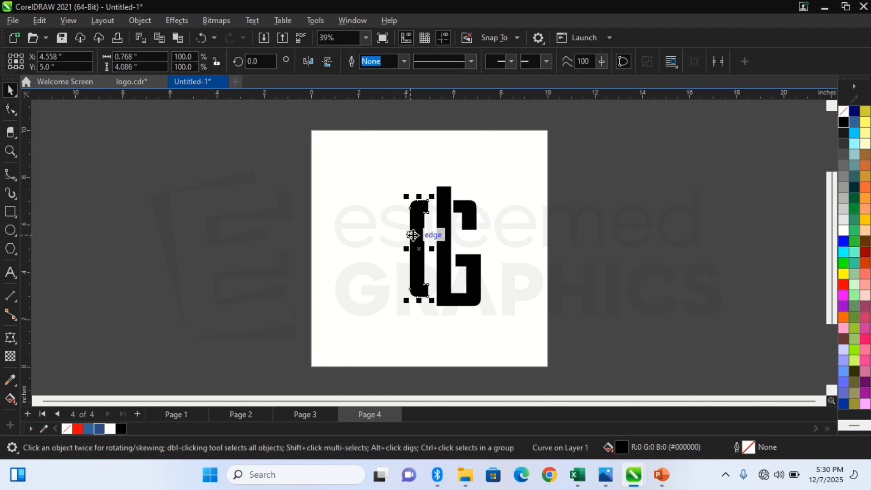
drag(413, 235, 415, 235)
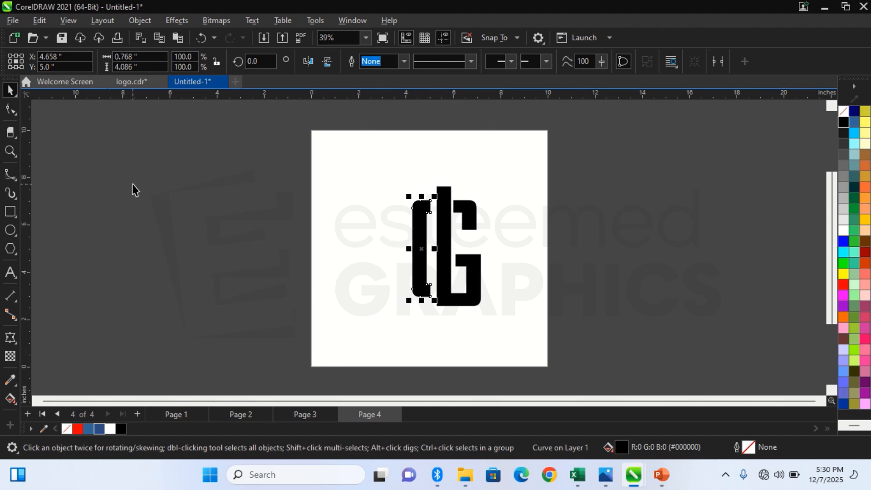
click(13, 114)
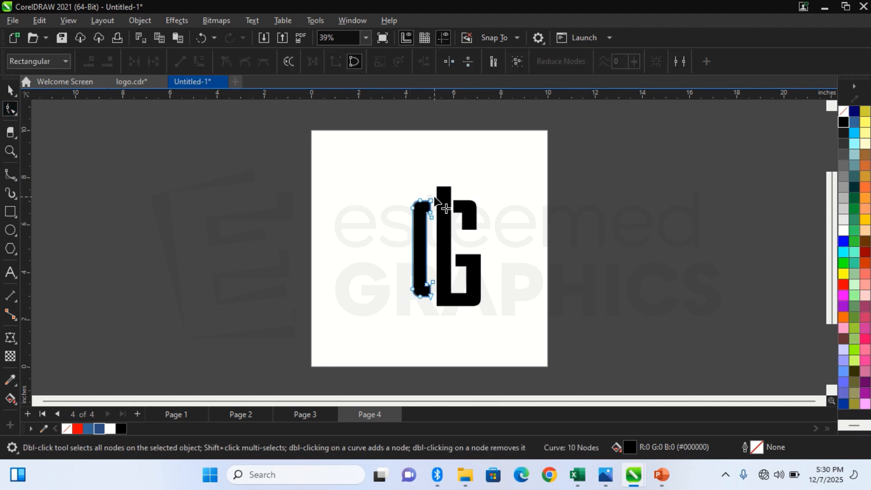
drag(443, 179, 428, 321)
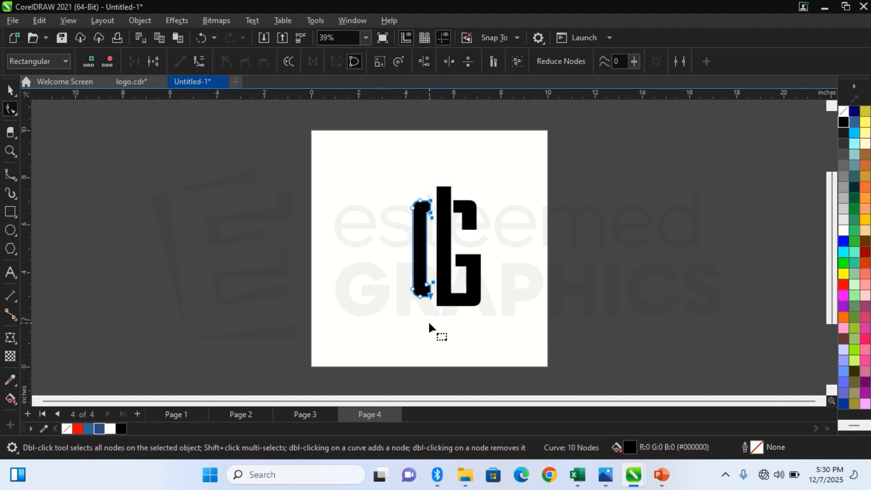
key(space)
key(z)
key(space)
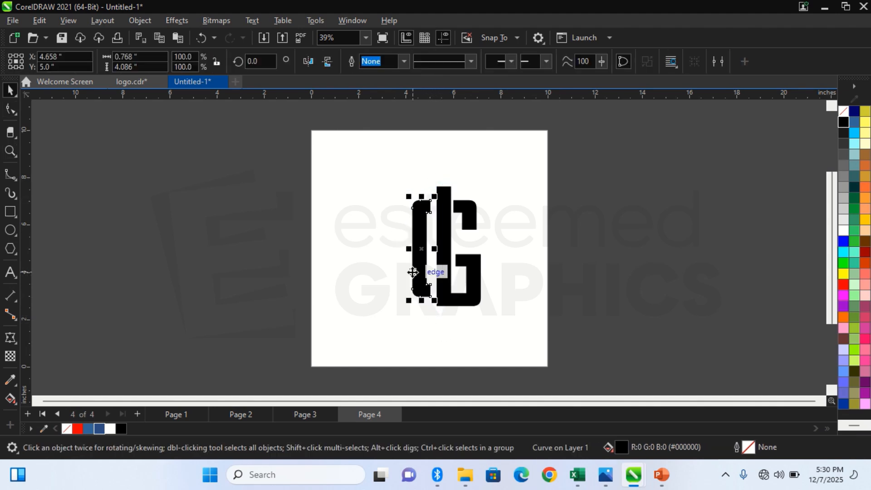
click(439, 181)
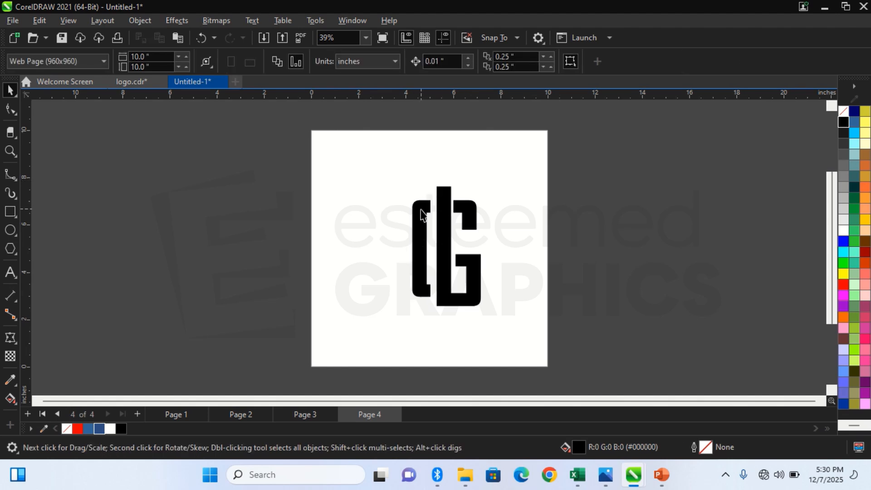
click(422, 210)
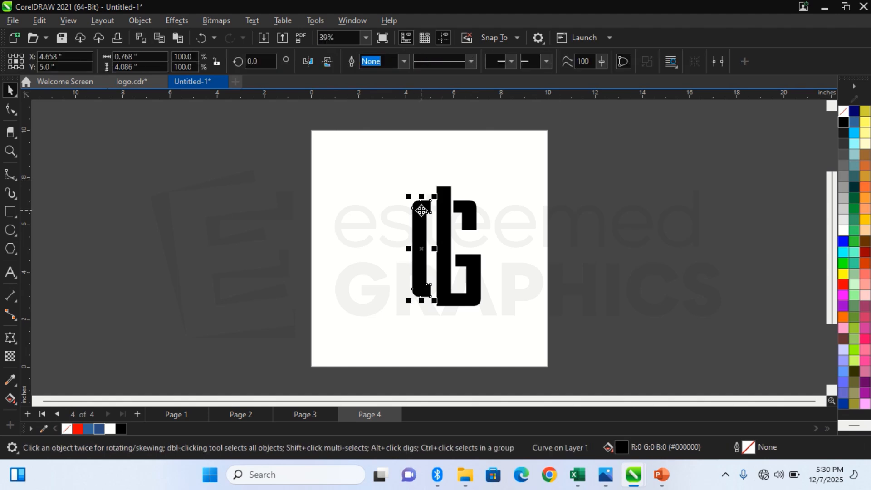
key(shift+F2)
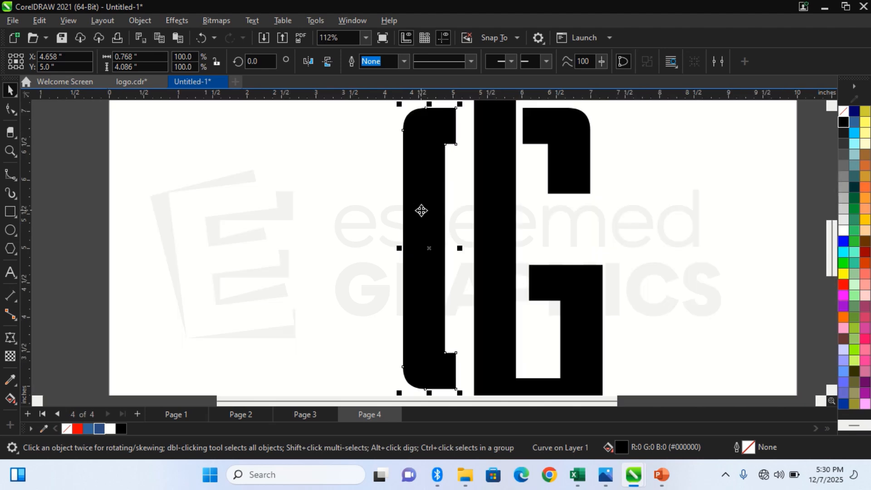
click(11, 109)
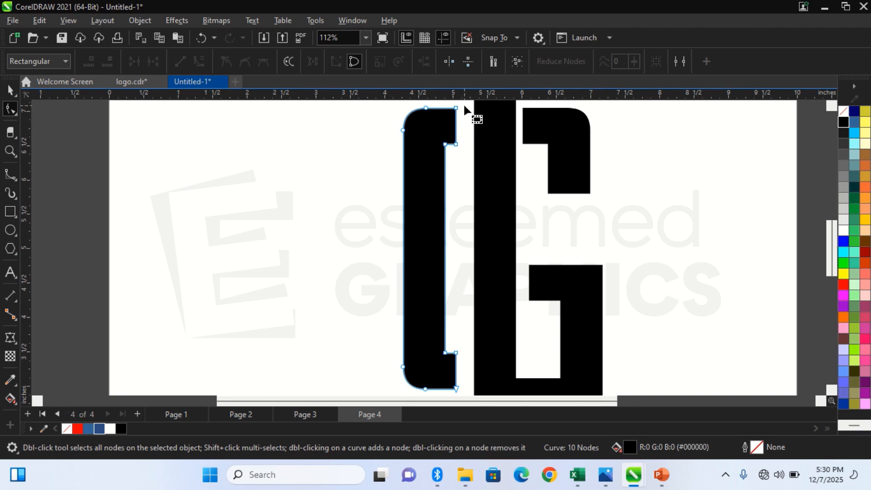
drag(464, 107, 455, 390)
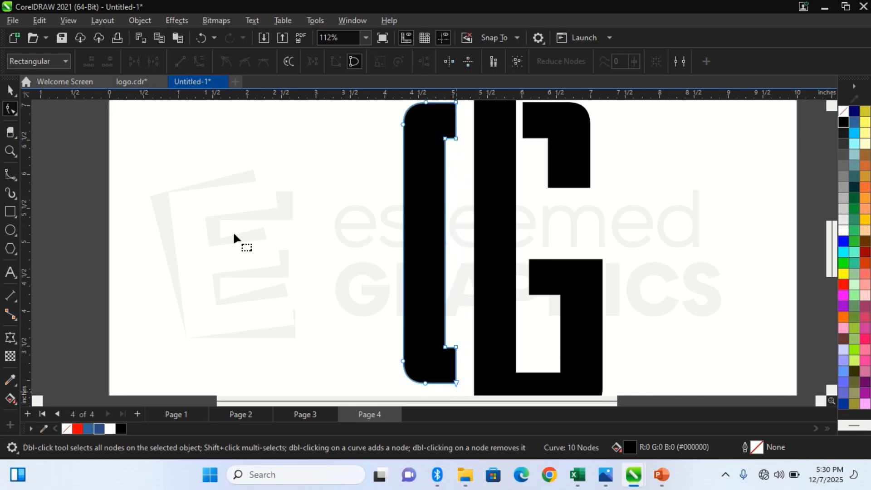
click(230, 226)
key(space)
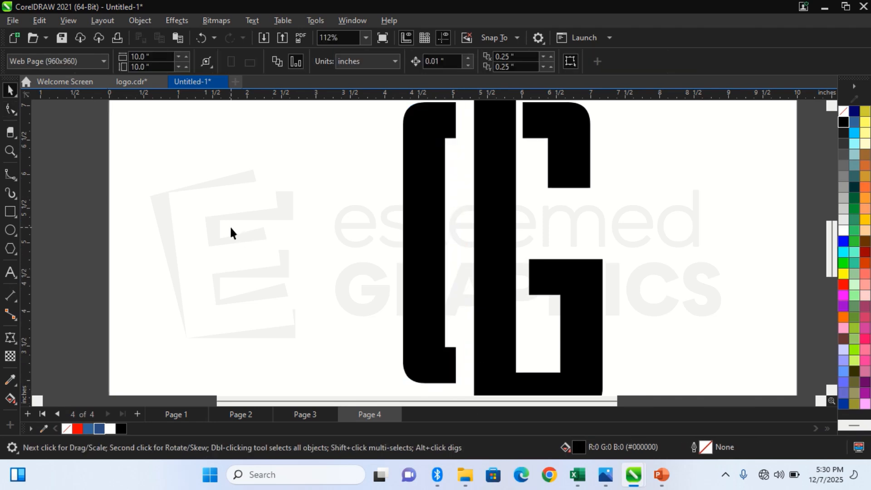
Step: Extend the inner end nodes of the G's left piece toward the L's stem, making the piece about 0.89 inches wide
click(9, 107)
click(411, 141)
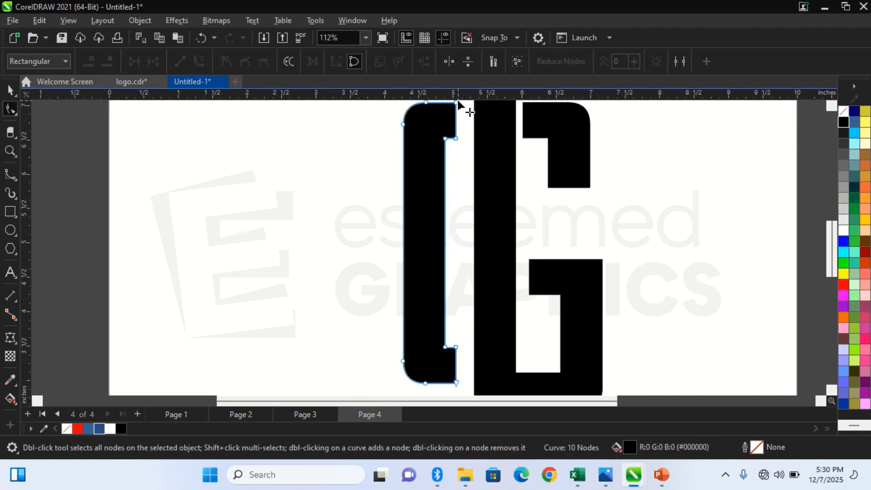
mouse_move(463, 383)
mouse_down()
mouse_move(431, 320)
mouse_move(468, 117)
mouse_move(446, 127)
mouse_move(444, 155)
mouse_move(444, 132)
mouse_move(453, 131)
mouse_up()
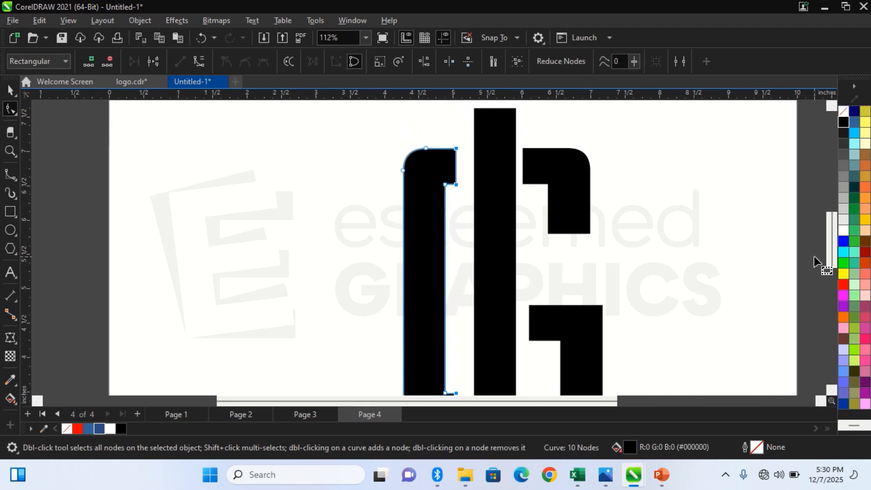
drag(832, 256, 834, 266)
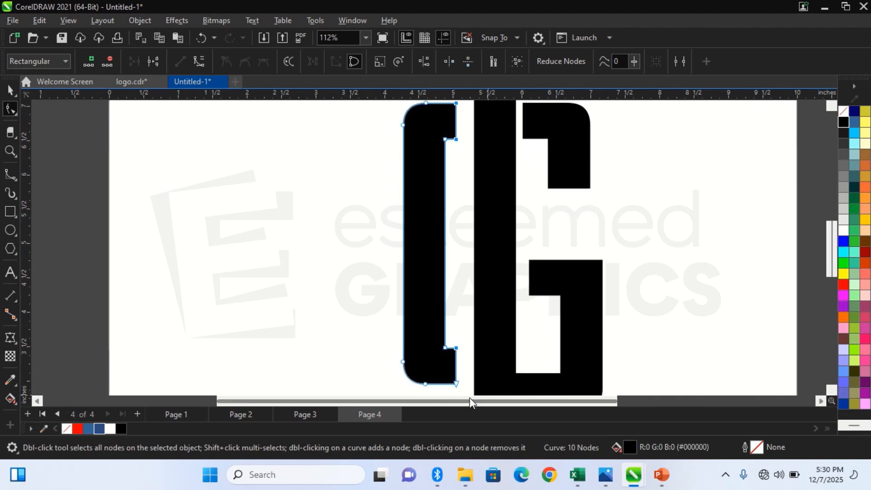
drag(469, 393, 449, 130)
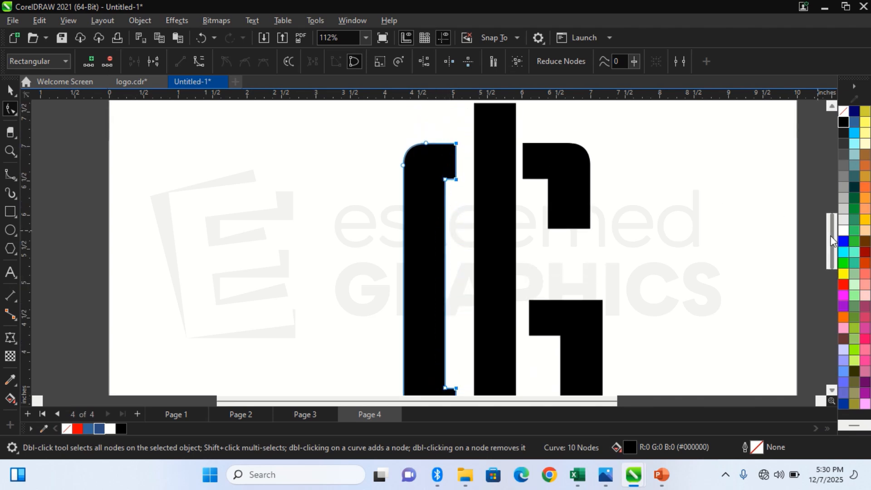
drag(834, 235, 835, 245)
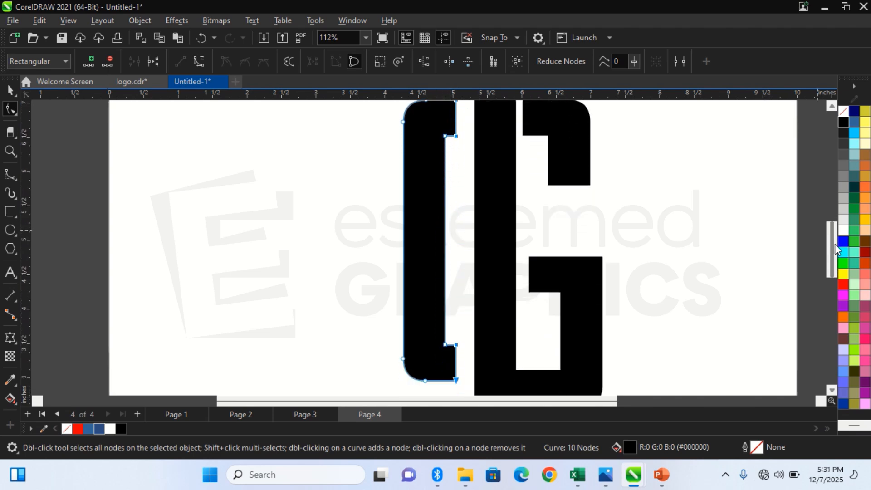
key(Right)
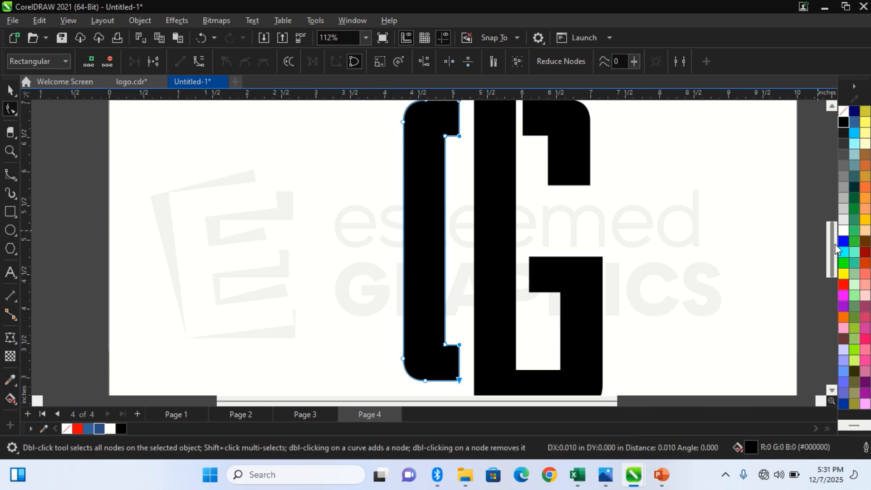
key(space)
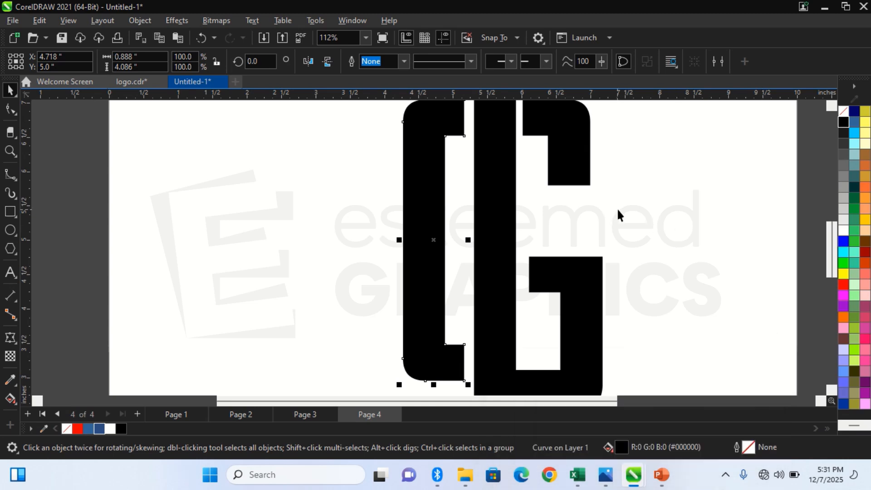
key(shift+F4)
key(Escape)
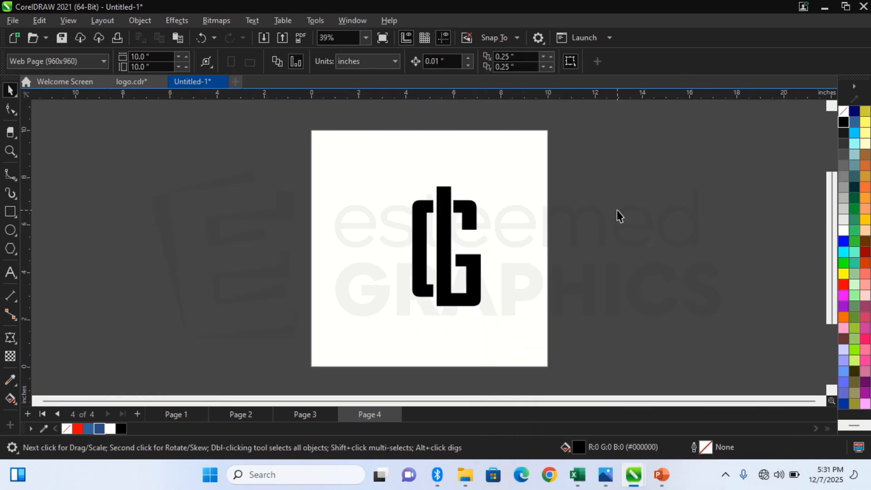
Step: Nudge the joined L shape upward to about Y 5.17 inches
right_click(474, 272)
click(464, 273)
click(467, 278)
key(Up)
key(Up)
key(Up)
key(Up)
key(Up)
key(Up)
key(Up)
key(Up)
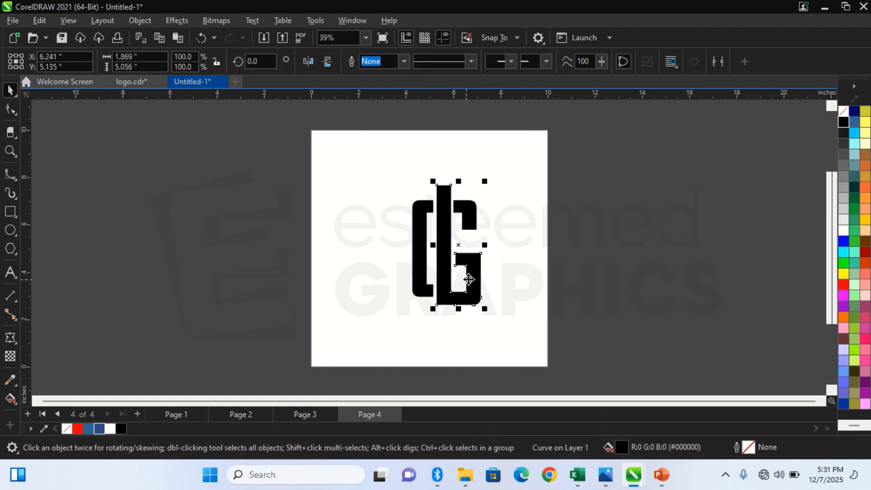
key(Down)
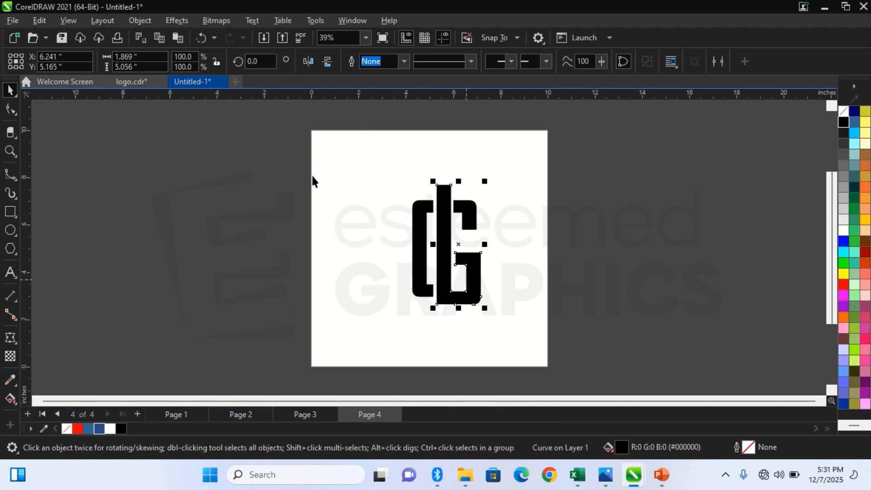
click(10, 115)
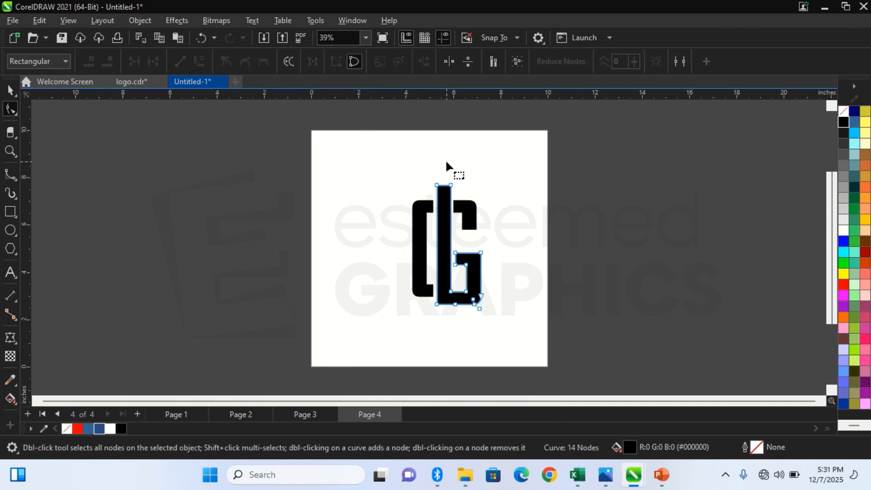
key(space)
click(411, 172)
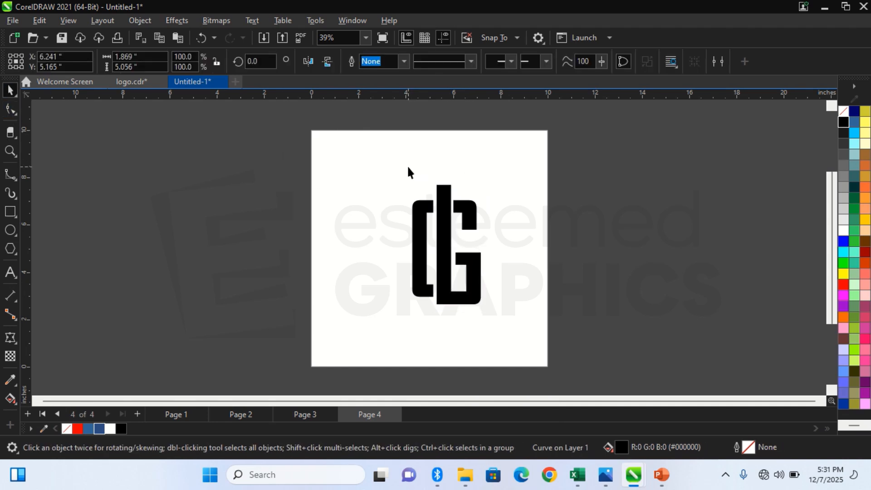
Step: Fill the joined L shape with gold #CC9933 and blend some yellow #FFCC00 into the fill
click(477, 273)
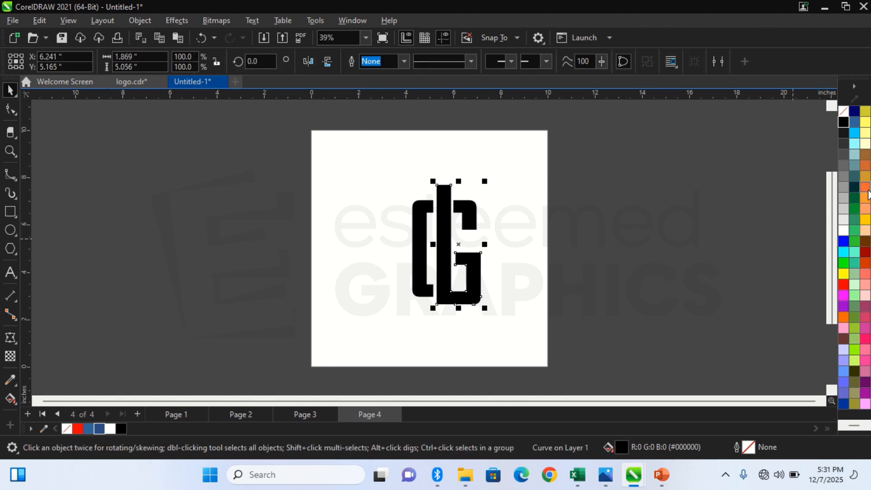
click(864, 177)
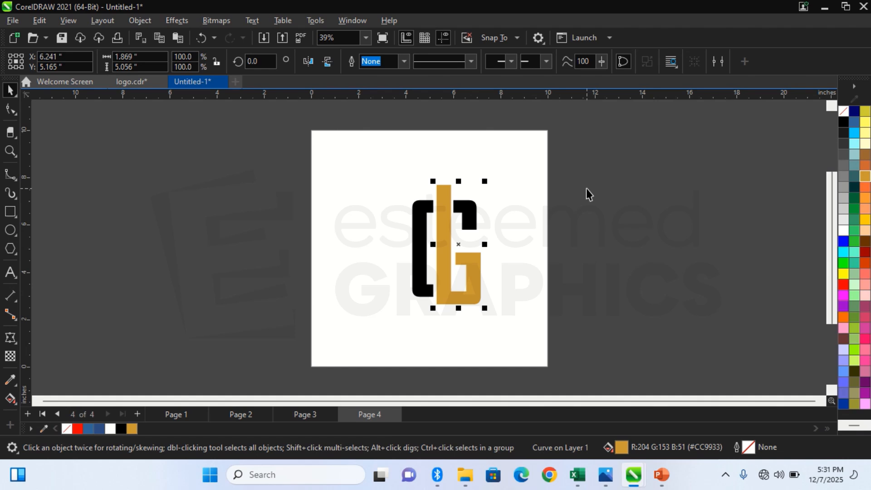
ctrl+click(866, 224)
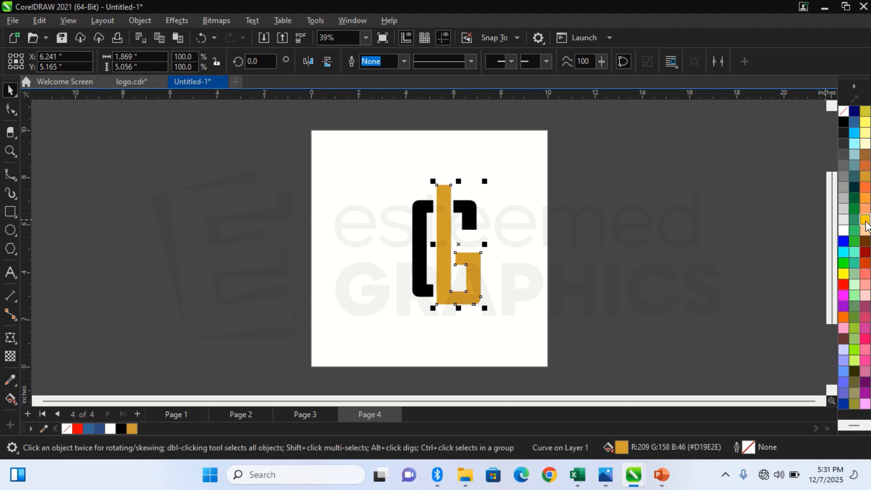
click(658, 233)
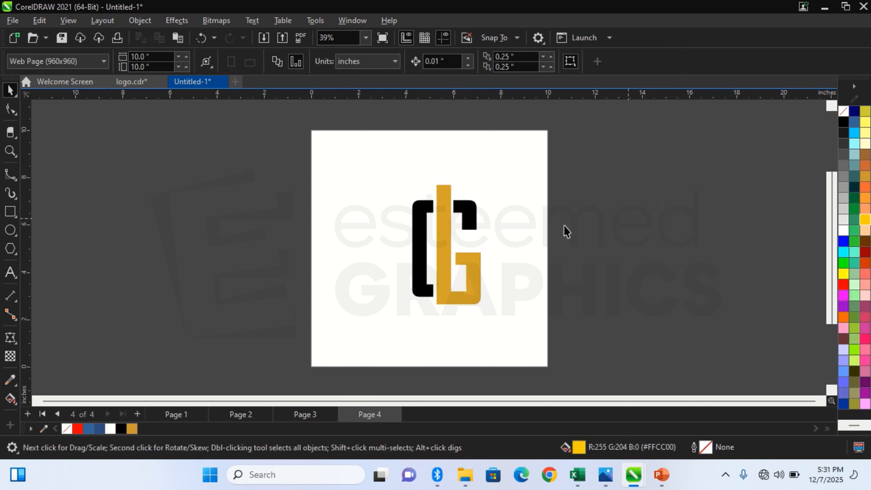
Step: Reapply gold #CC9933 to the joined L shape and mix in yellow #FFCC00 until the fill is #D6A329
click(465, 255)
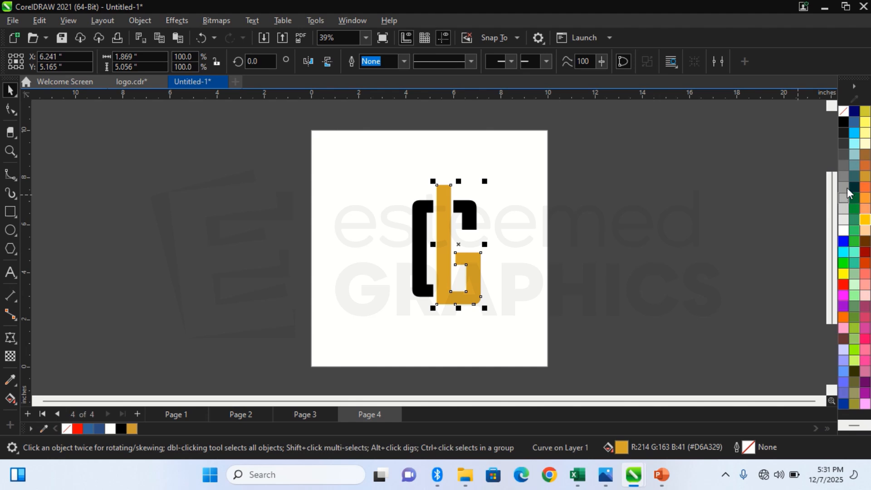
click(865, 181)
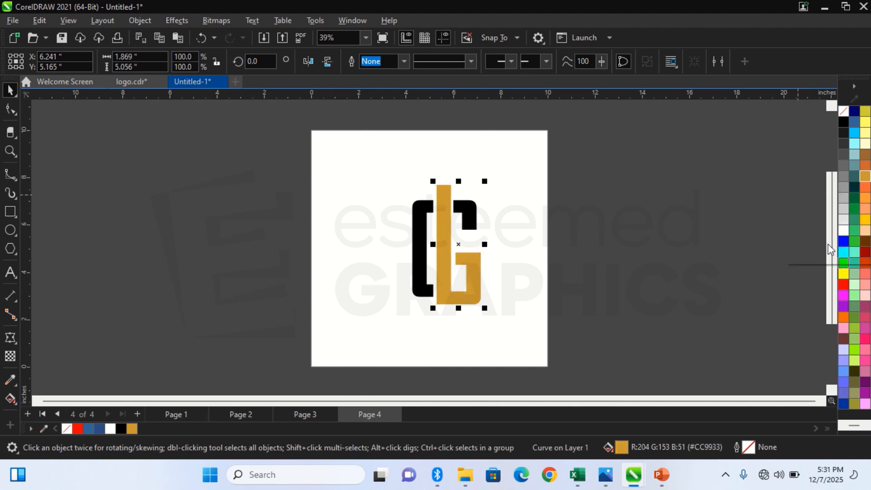
ctrl+click(864, 223)
ctrl+click(865, 223)
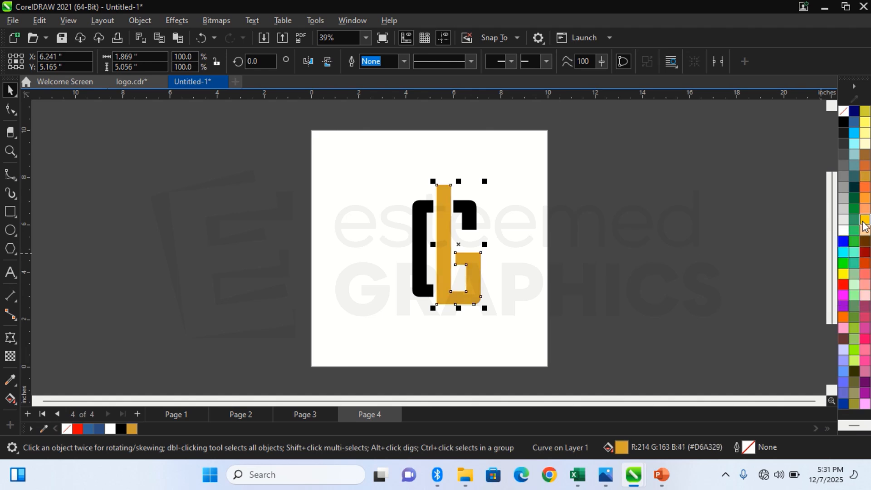
click(685, 244)
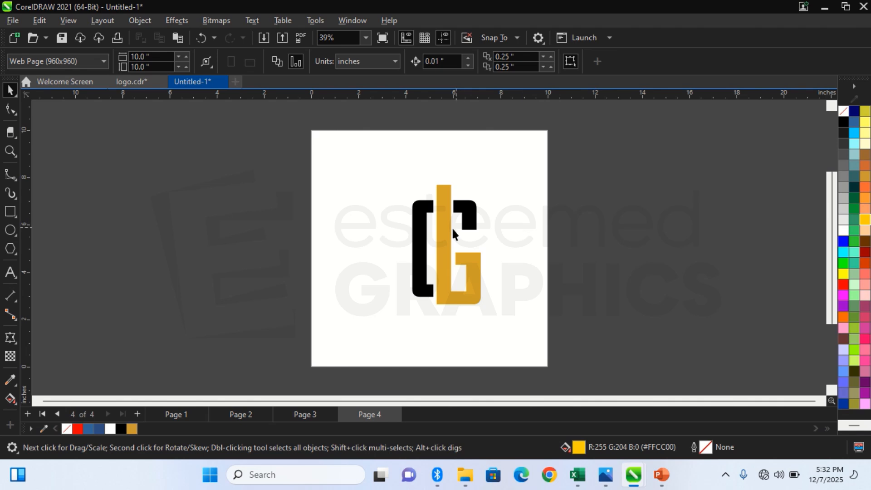
Step: Draw a thin vertical rectangle about 0.04 by 0.71 inches across the inner arm of the G's upper right piece
click(425, 236)
click(542, 196)
key(z)
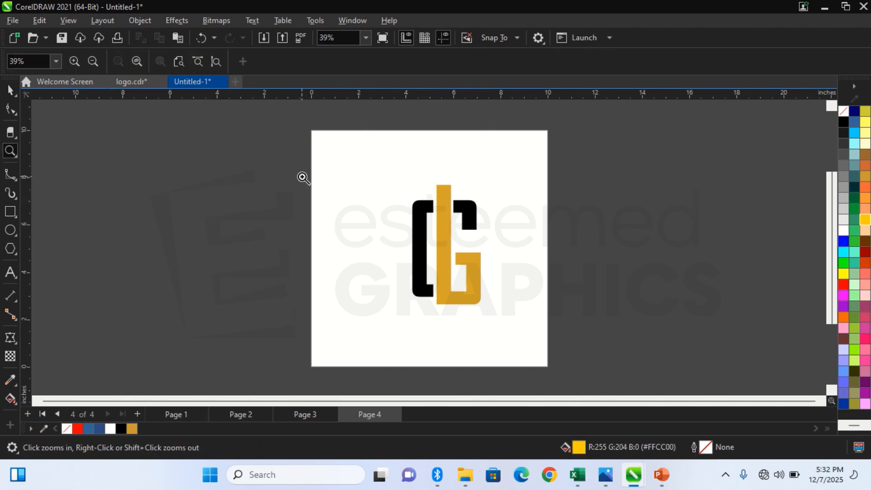
drag(302, 177, 494, 243)
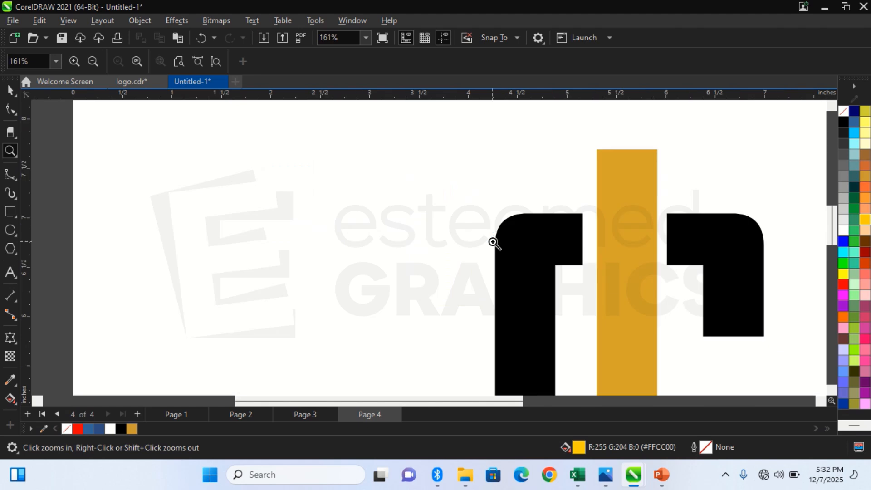
key(space)
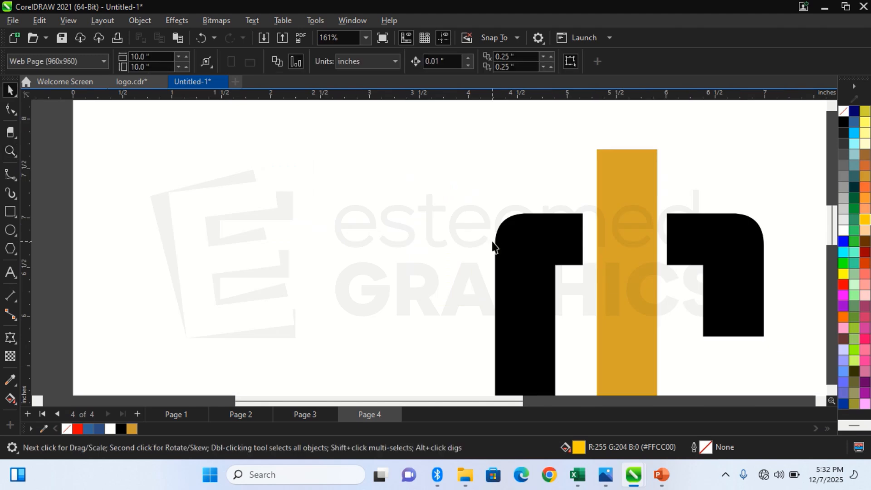
key(F3)
key(z)
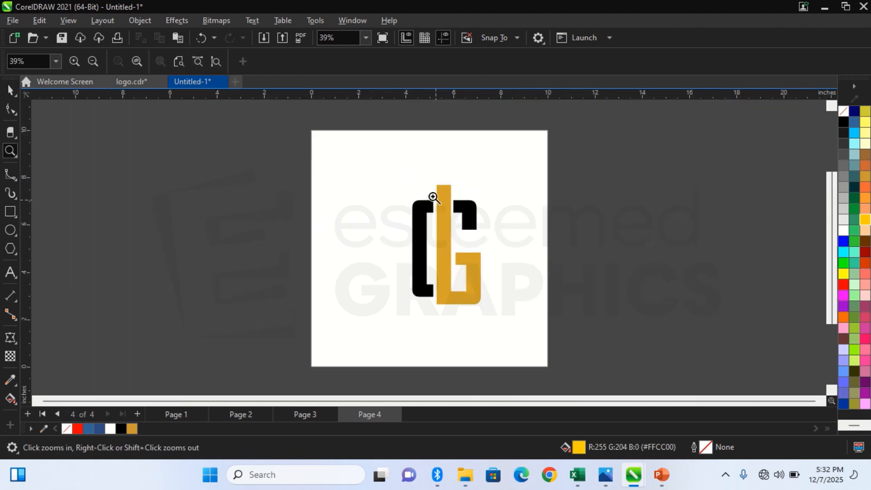
drag(430, 209, 528, 254)
key(space)
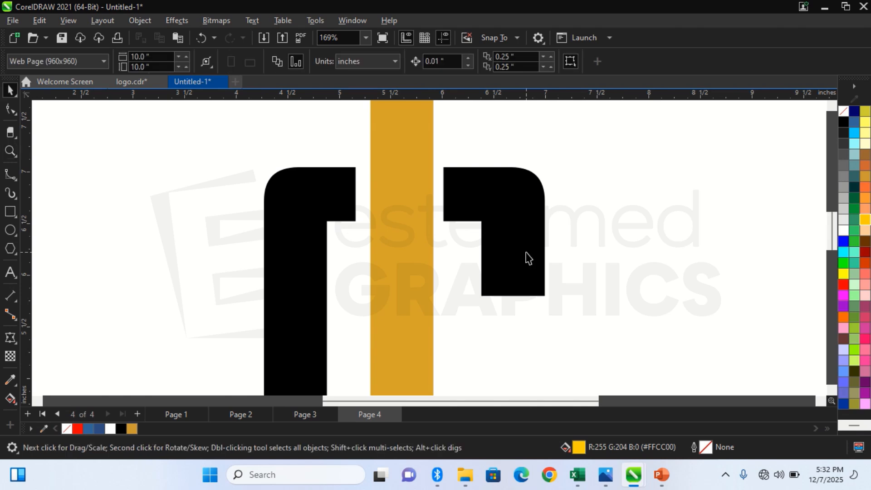
click(9, 211)
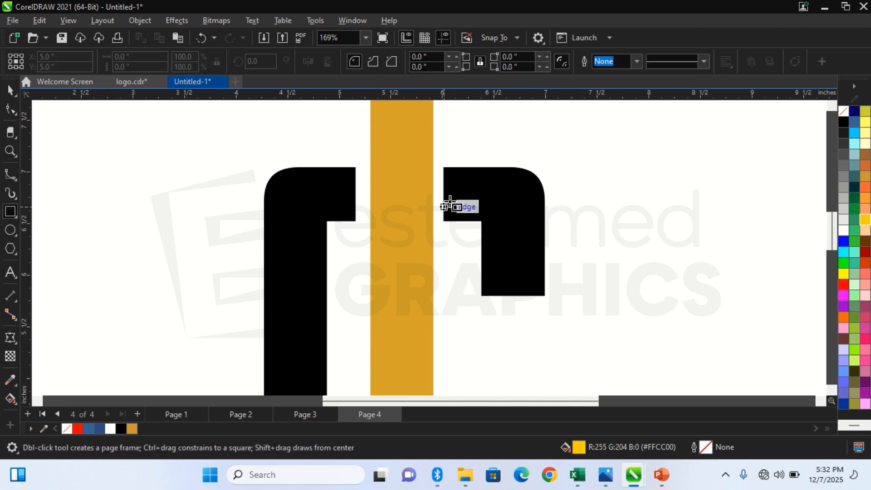
drag(452, 158, 456, 233)
key(space)
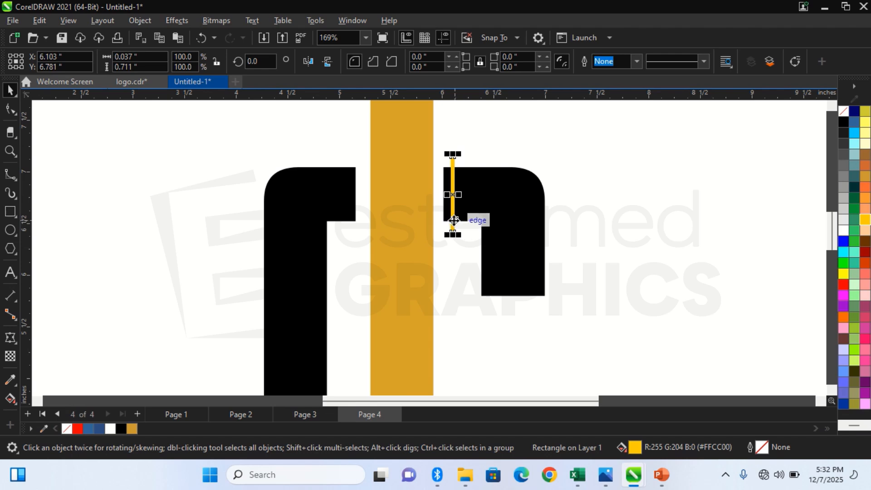
Step: Duplicate the thin vertical bar to its right at about X 6.23 inches and select both bars
drag(454, 220, 464, 222)
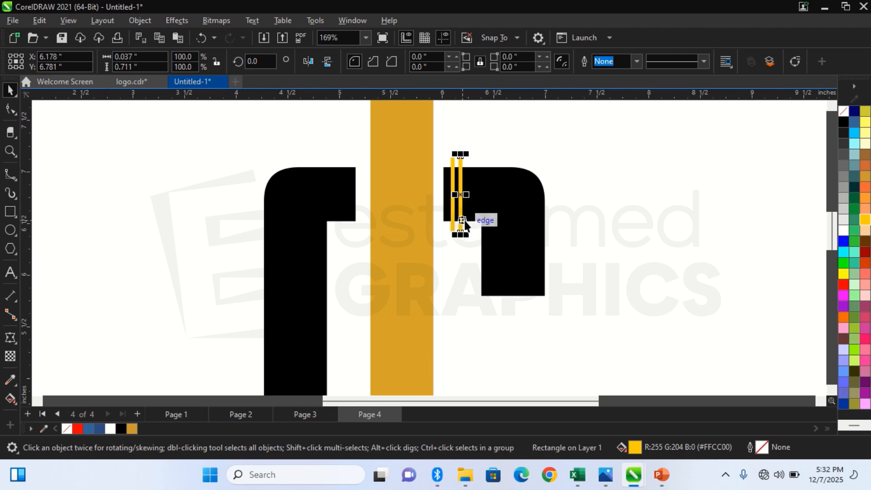
key(Right)
key(Right)
key(Right)
key(Right)
key(Right)
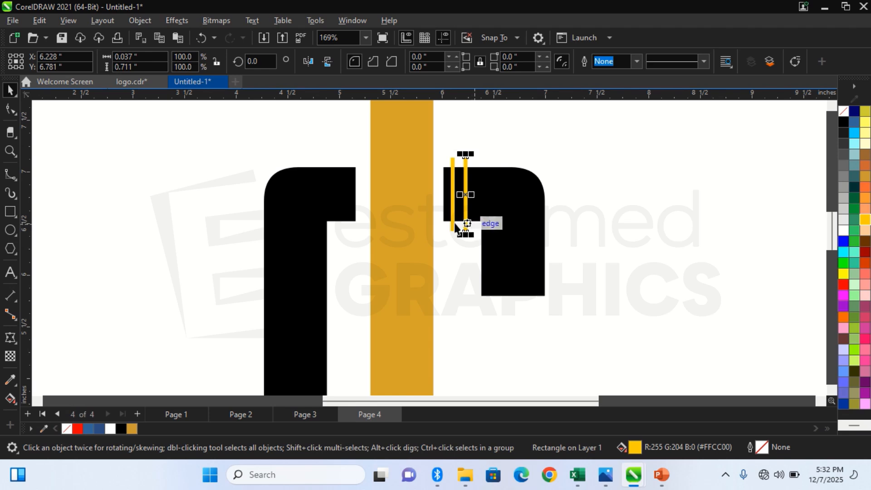
shift+click(452, 225)
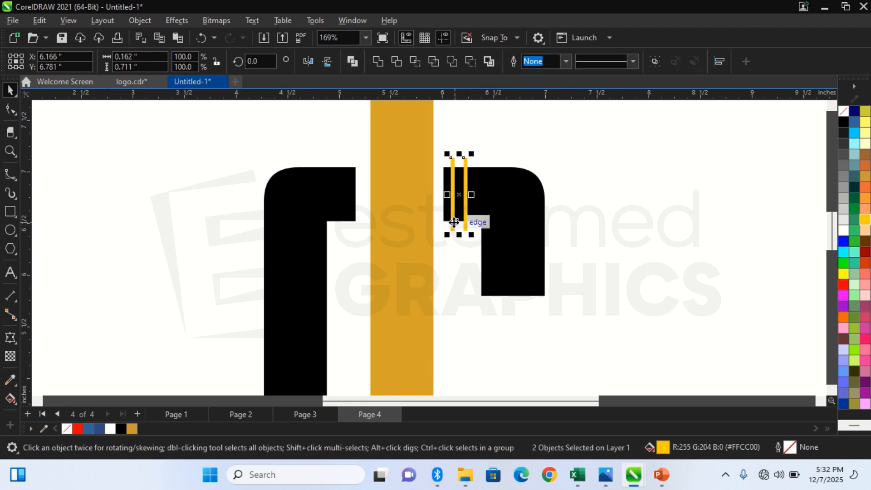
Step: Weld the two thin yellow bars on the G's upper right piece into a single object
click(378, 62)
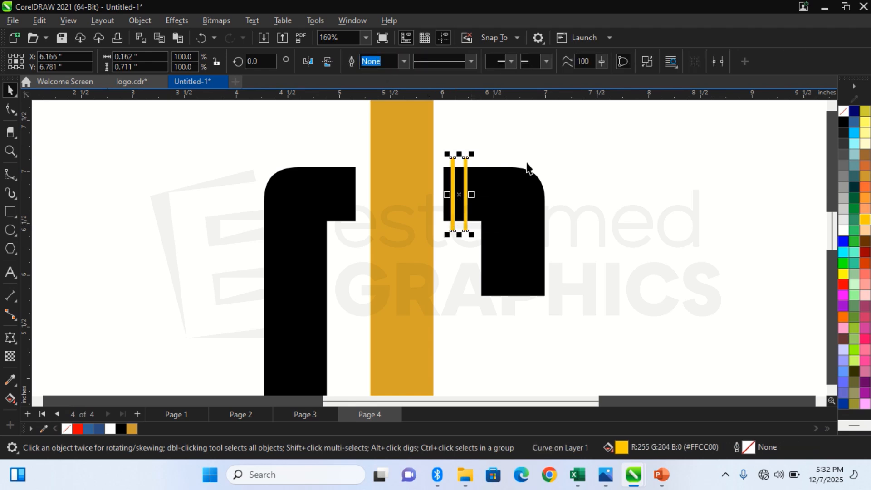
Step: Try a black fill on the welded bars and undo it
click(497, 182)
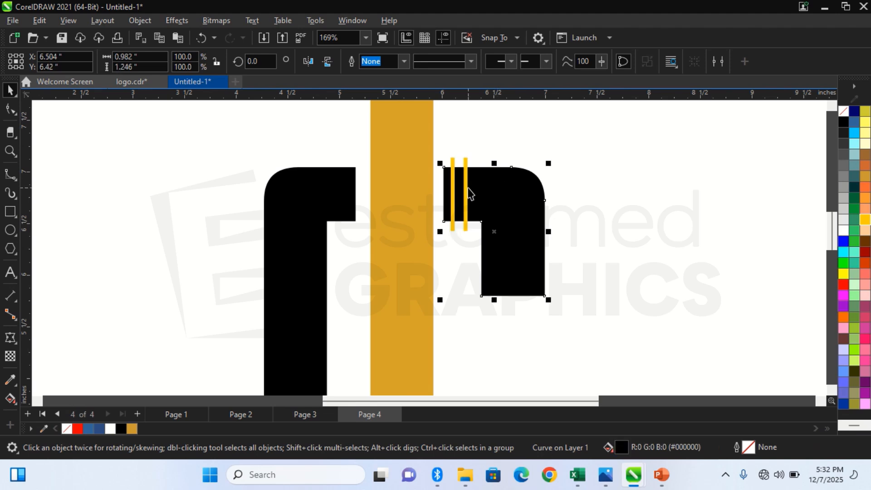
drag(471, 184, 589, 142)
key(ctrl+z)
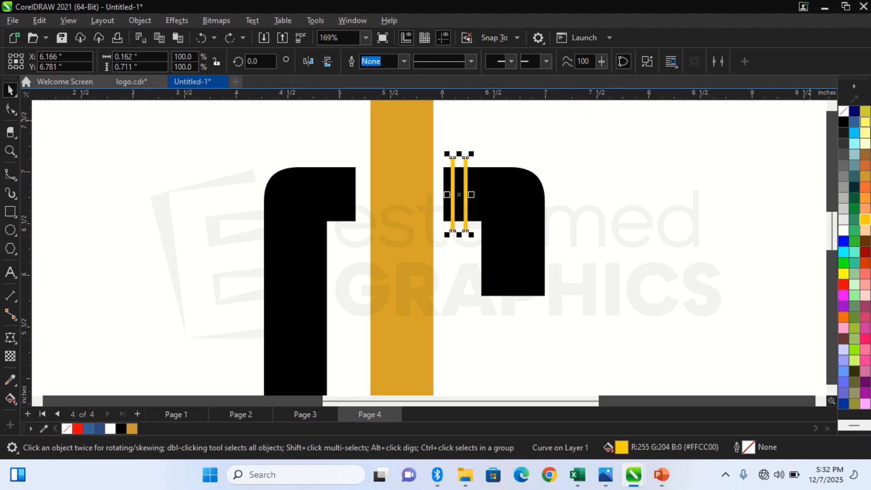
click(842, 124)
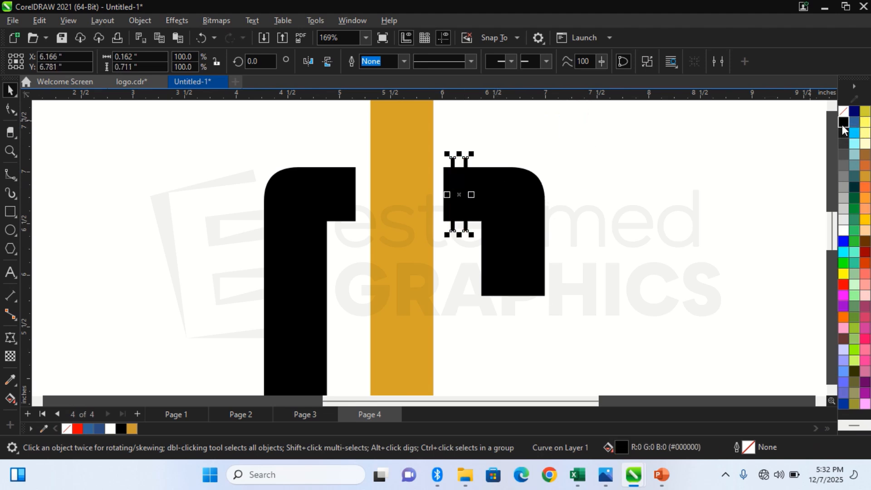
key(ctrl+z)
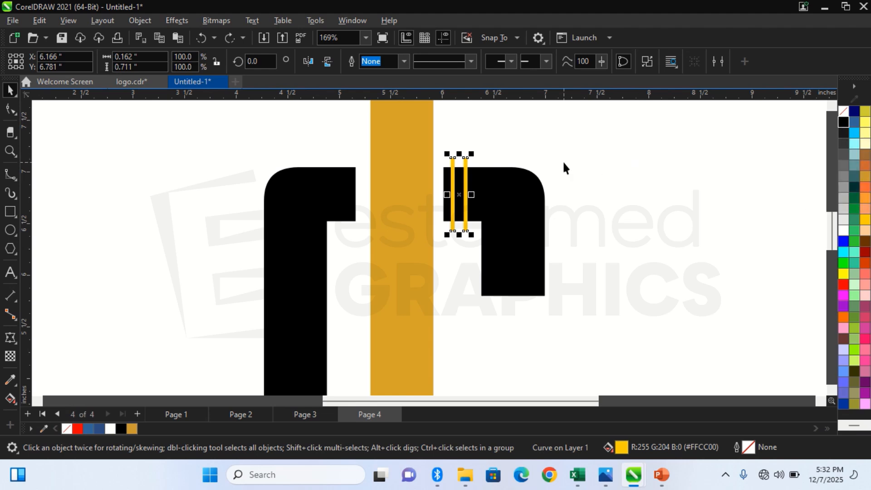
Step: Trim the G's upper right piece with the welded bars to cut two thin stripes, and delete the bars
shift+click(525, 209)
click(396, 64)
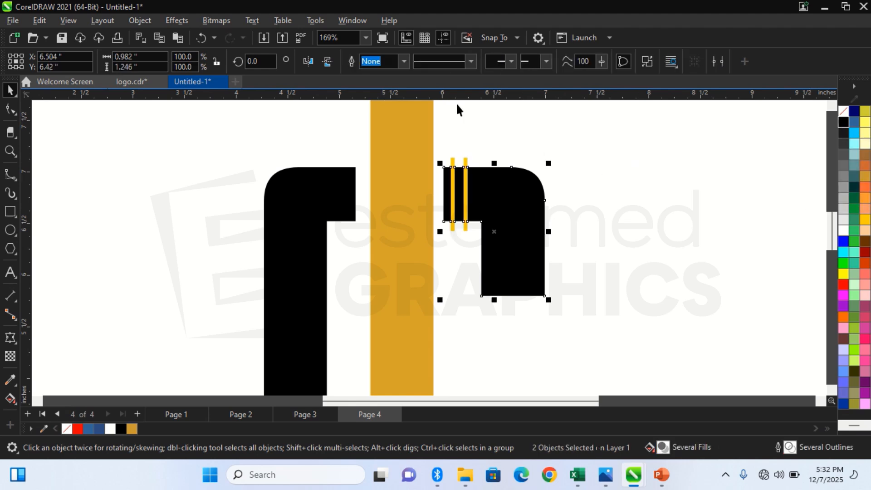
click(458, 164)
click(465, 162)
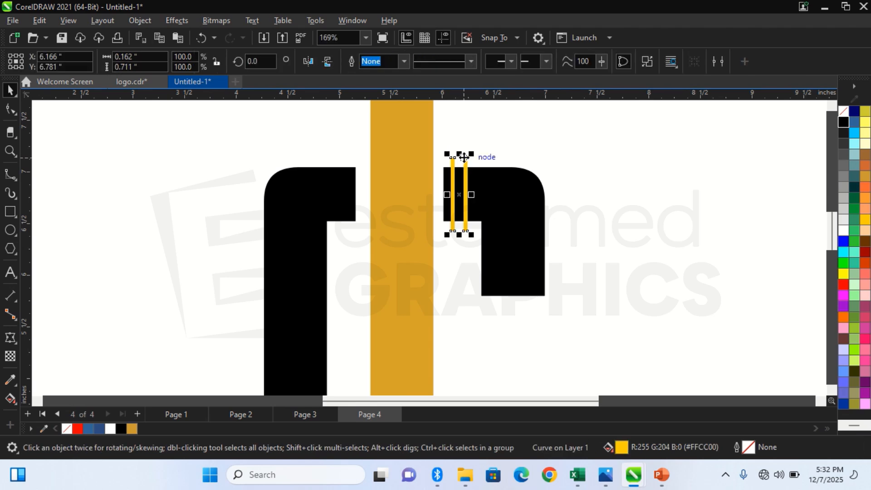
key(Delete)
Step: Group all parts of the LG monogram and centre the group on the page
key(shift+F4)
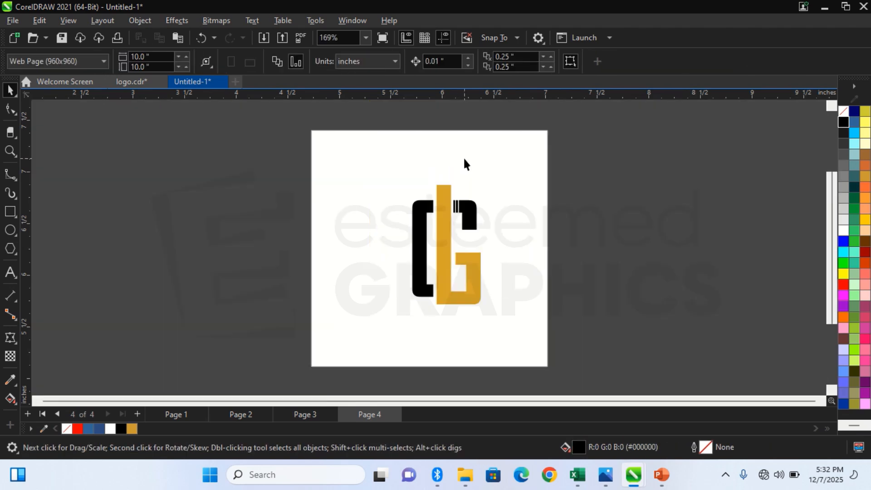
drag(601, 138, 375, 334)
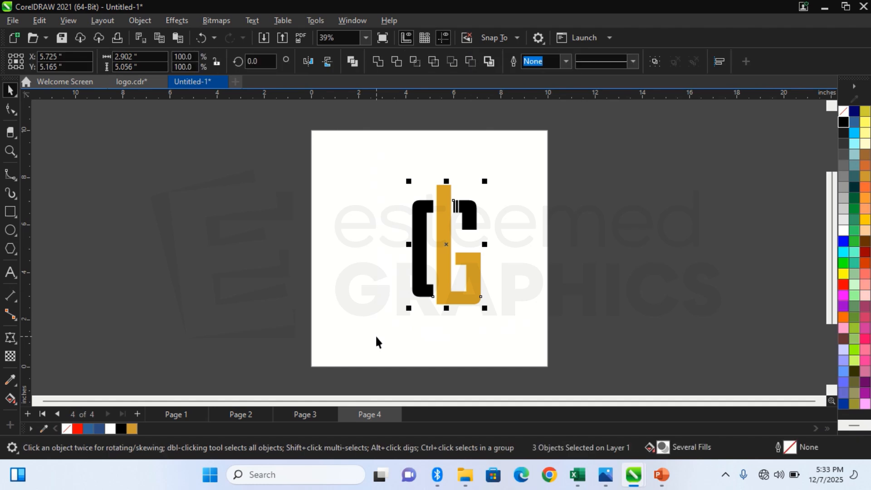
key(ctrl+g)
key(p)
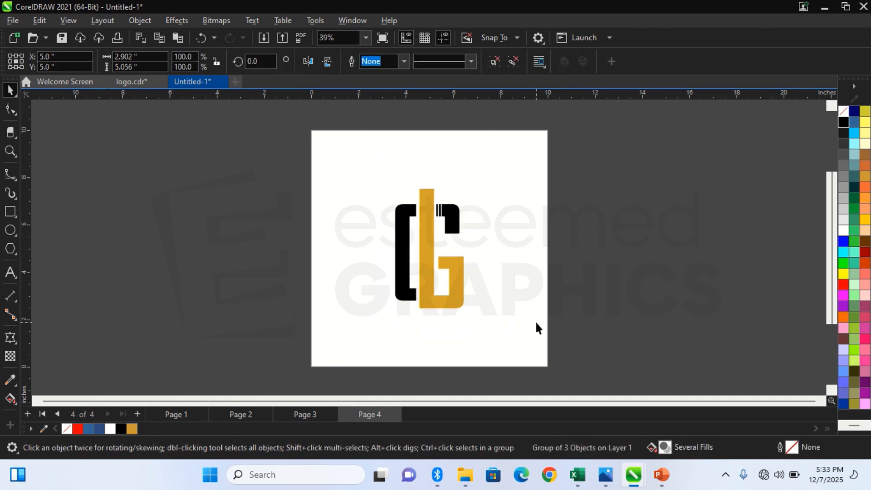
click(535, 320)
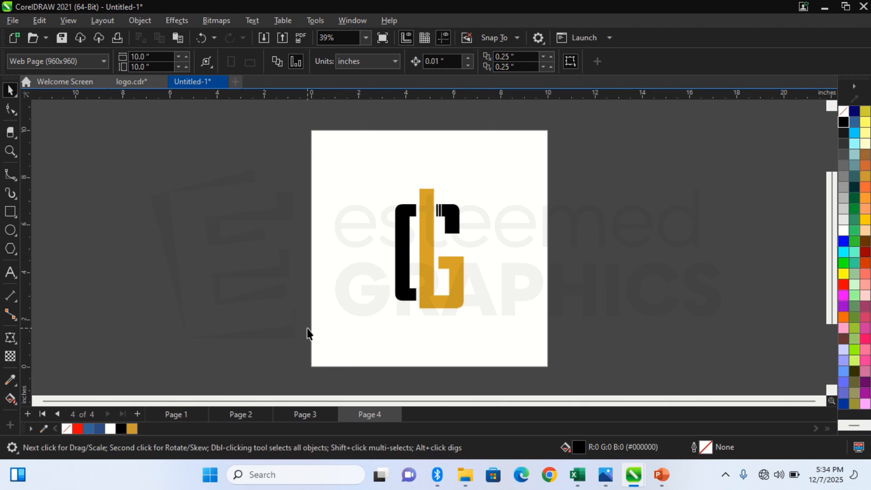
Step: Look through the document's four pages to review the logo on each one
click(305, 415)
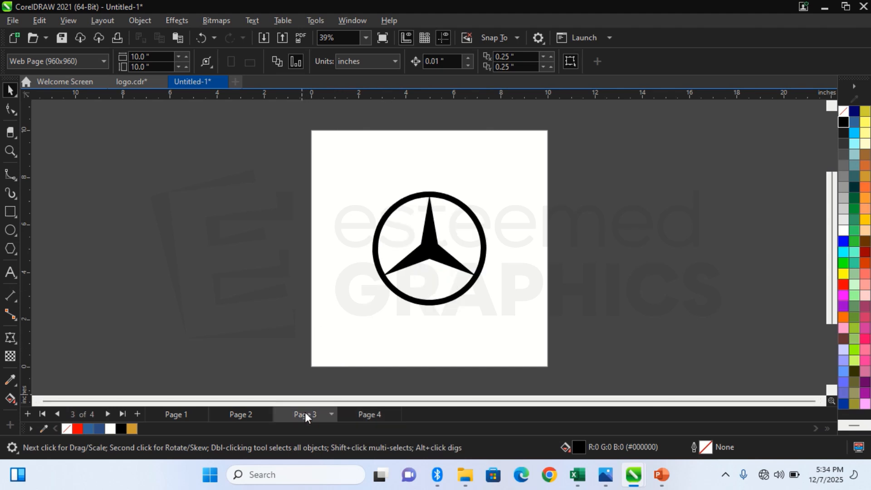
click(343, 410)
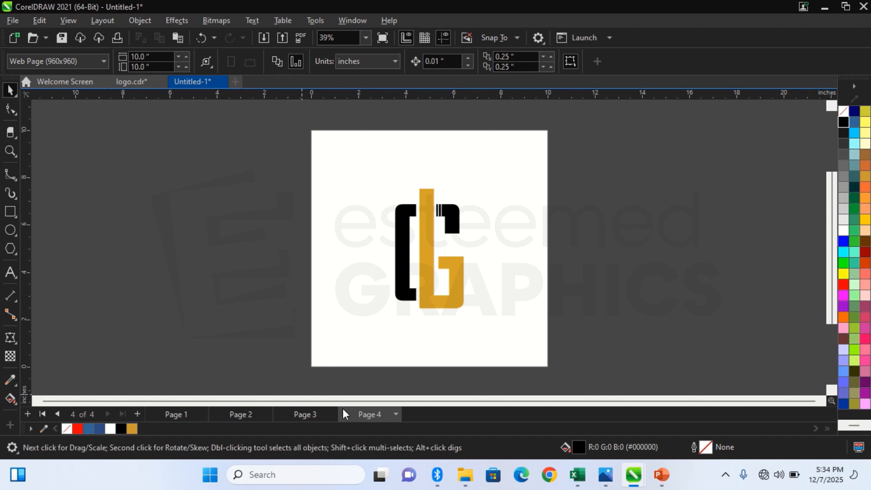
click(168, 418)
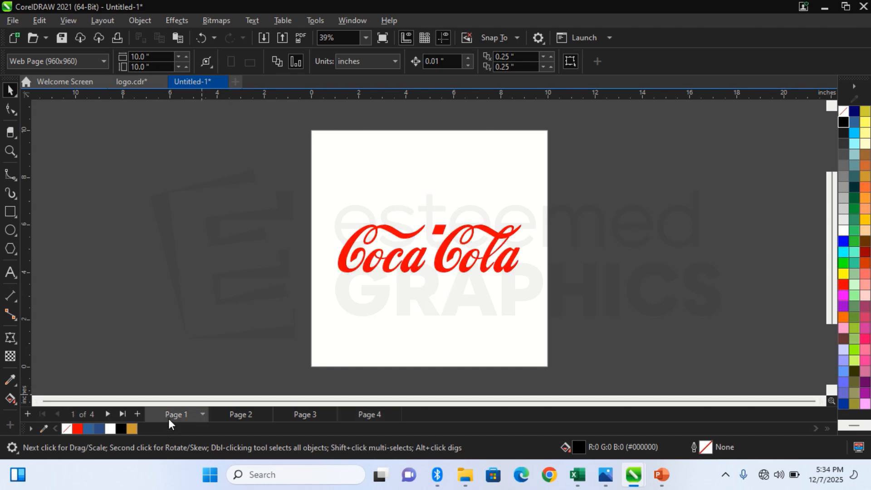
click(254, 410)
click(305, 413)
click(364, 409)
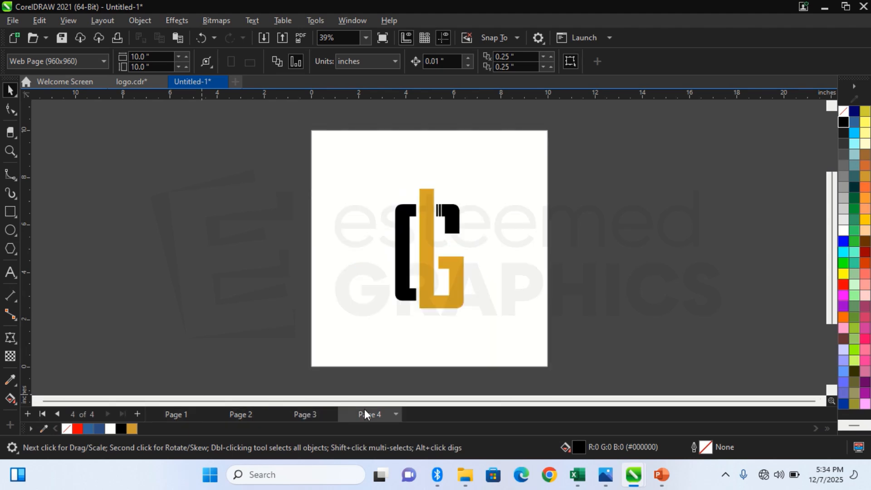
click(306, 415)
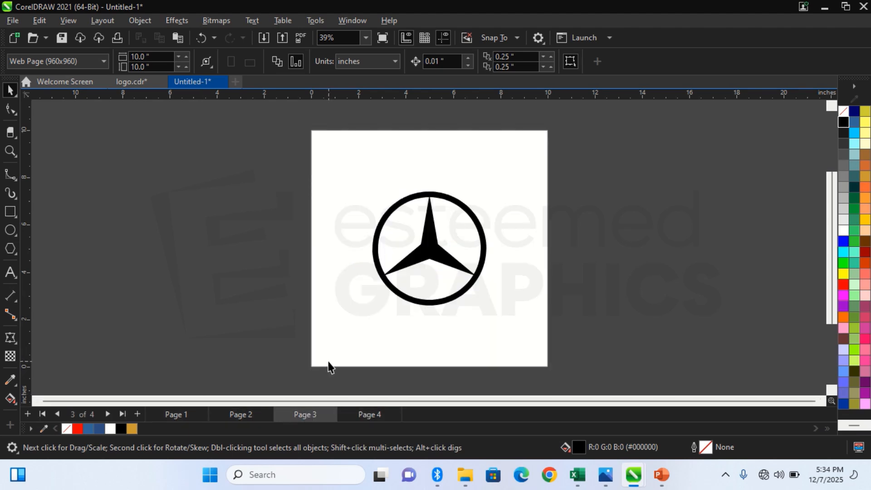
click(184, 412)
Step: Delete the black background rectangle behind the hp logo on page 2
click(248, 415)
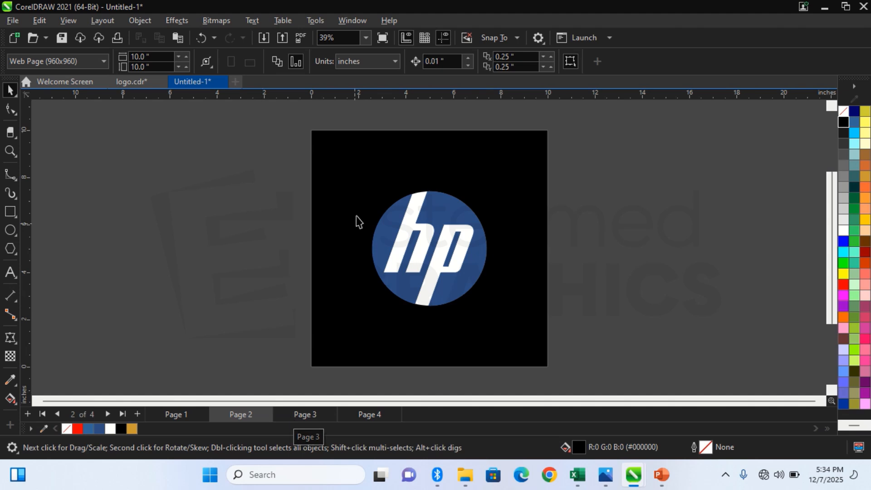
click(380, 184)
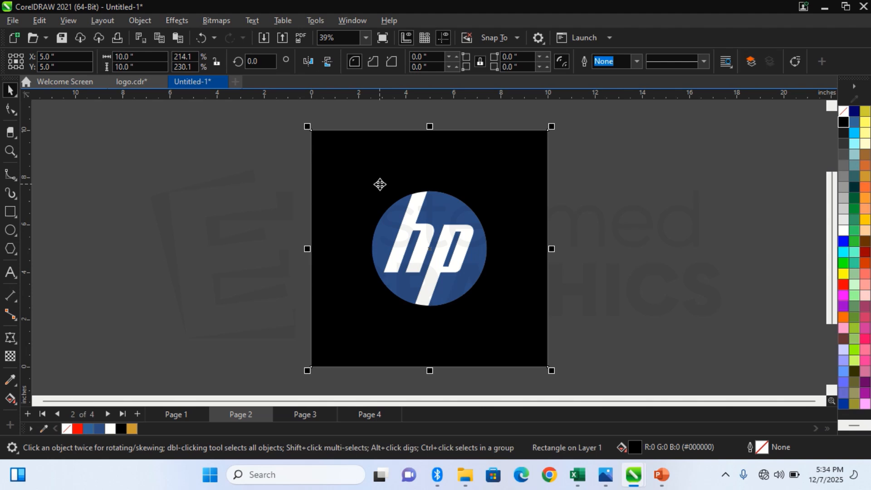
key(Delete)
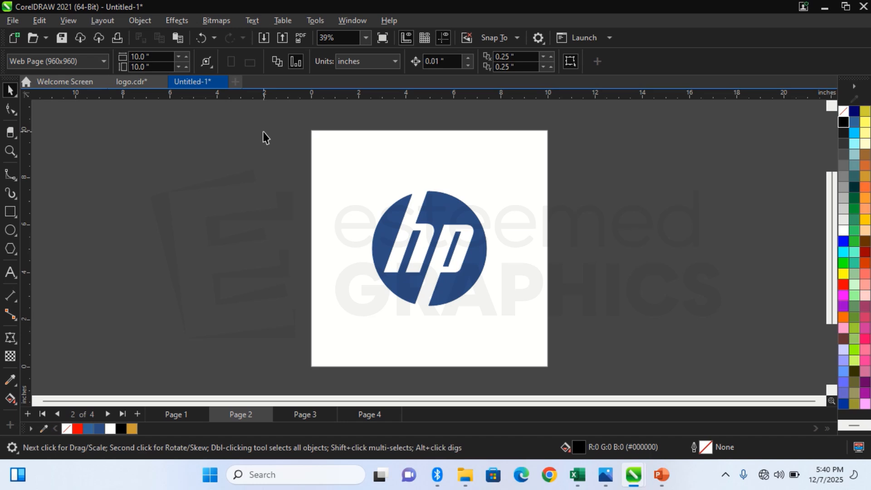
Step: Go to page 1 and check the Coca-Cola logo by selecting it as a whole, leaving nothing selected
click(176, 421)
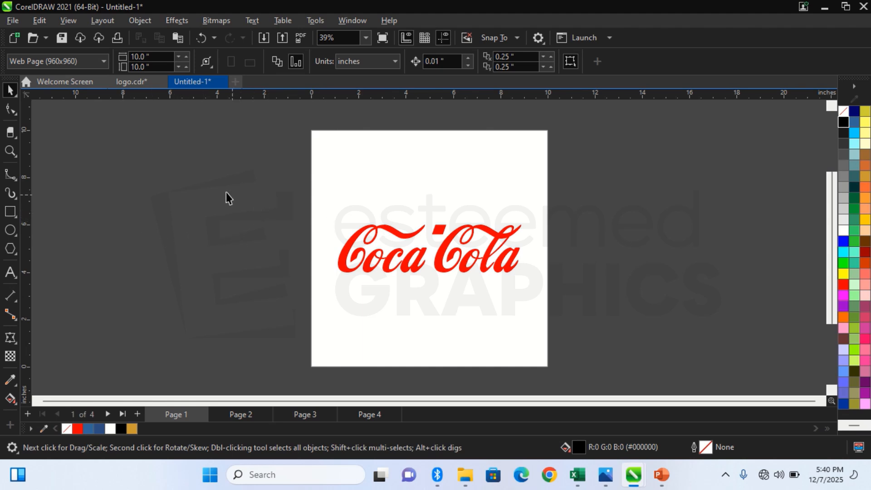
drag(226, 192, 574, 308)
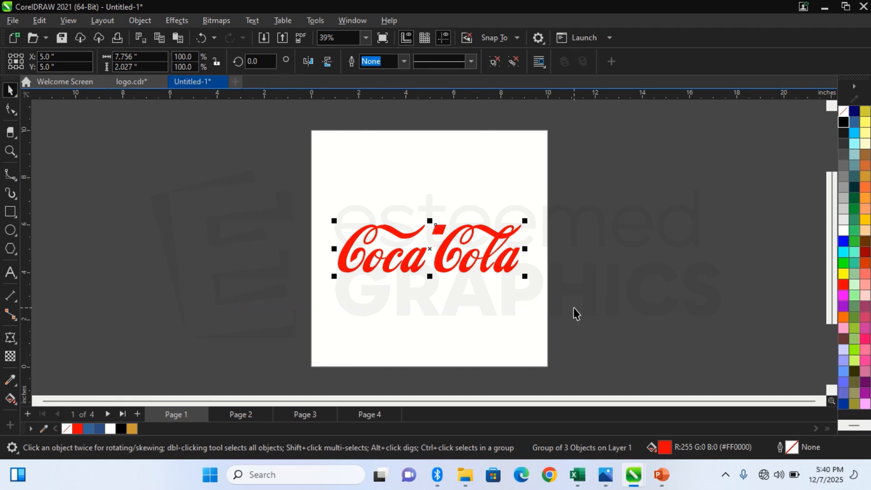
click(277, 205)
drag(278, 204, 564, 321)
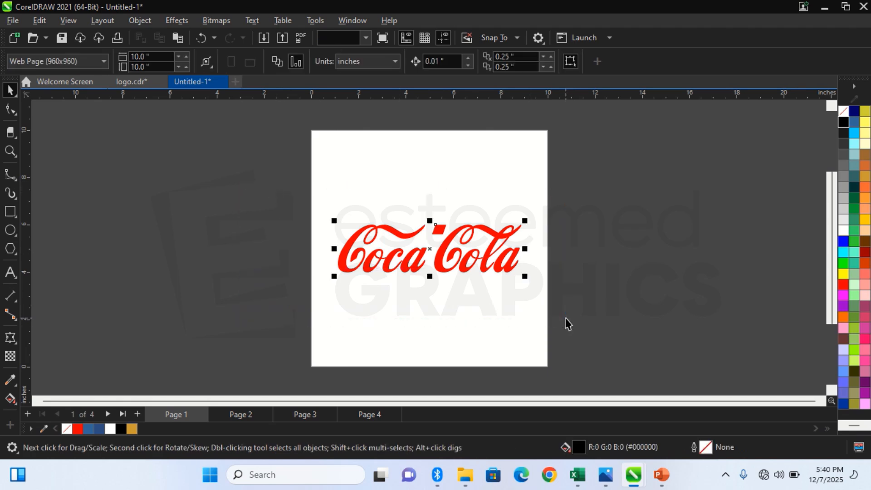
drag(227, 181, 575, 293)
click(240, 228)
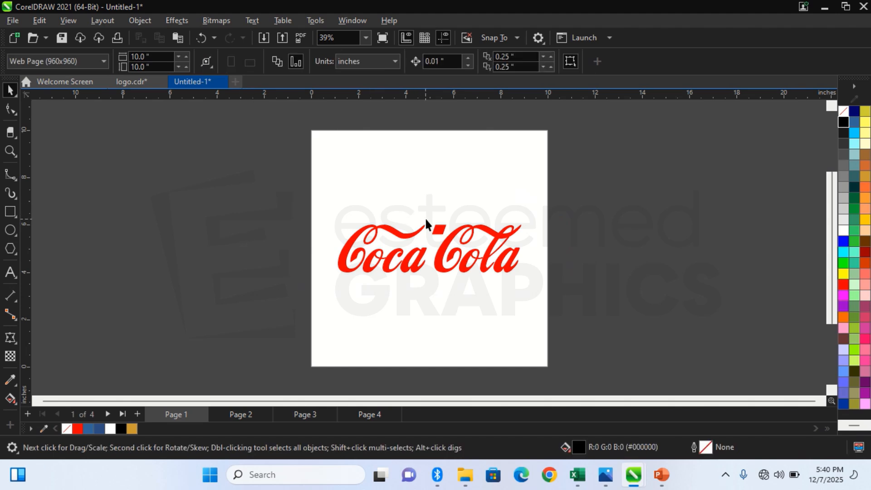
Step: Start an export of the Coca-Cola page and browse to the Esteemed Graphic Logo Class folder inside Desktop's Bluetooth folder
click(9, 21)
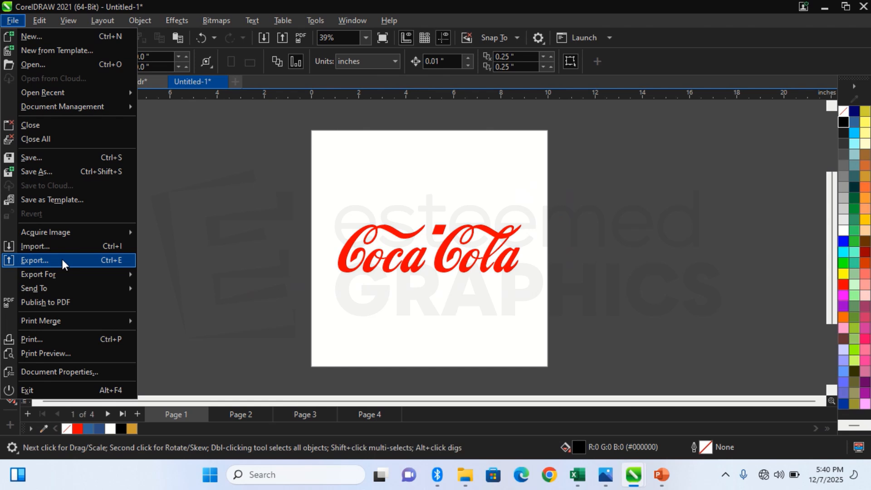
mouse_move(77, 273)
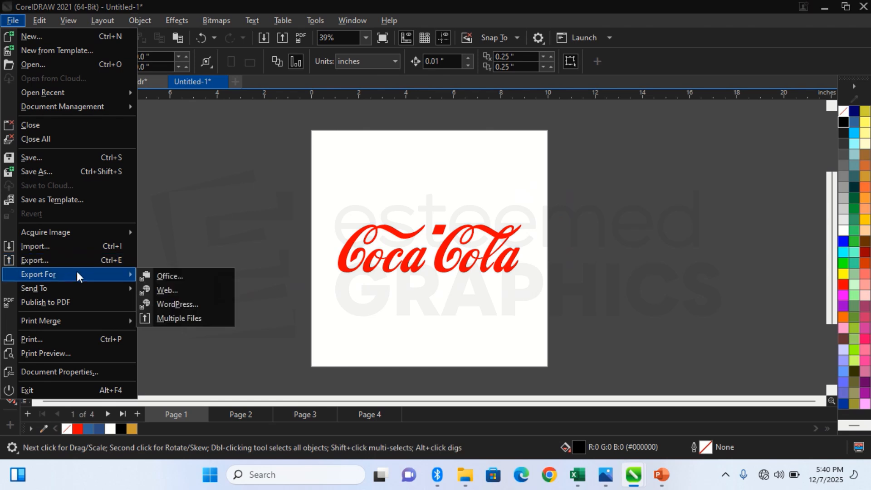
click(121, 261)
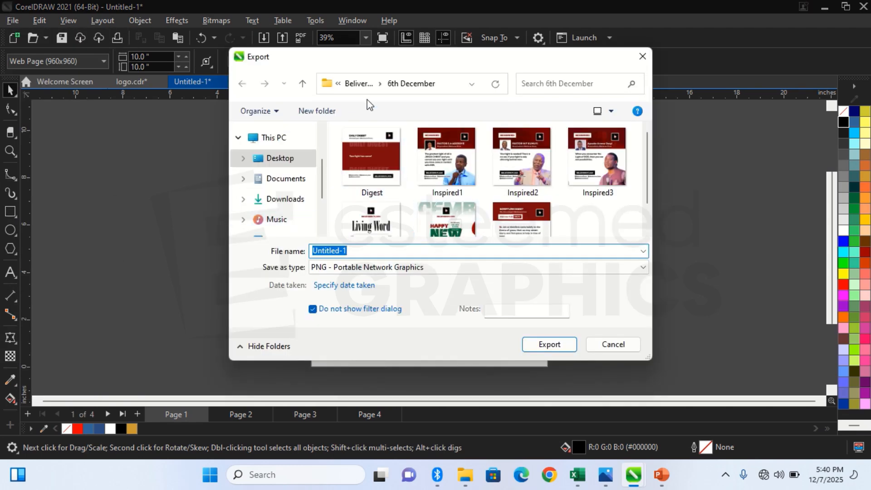
click(358, 85)
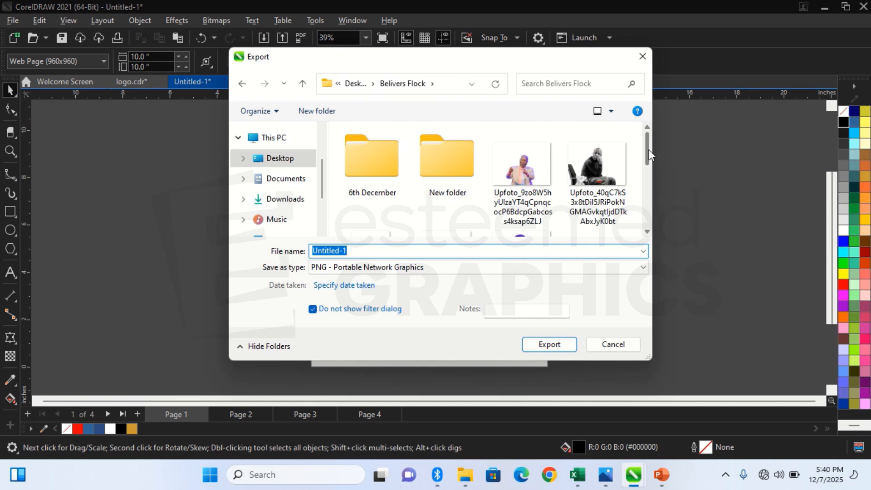
mouse_move(649, 148)
mouse_down()
mouse_move(658, 167)
mouse_move(654, 134)
mouse_up()
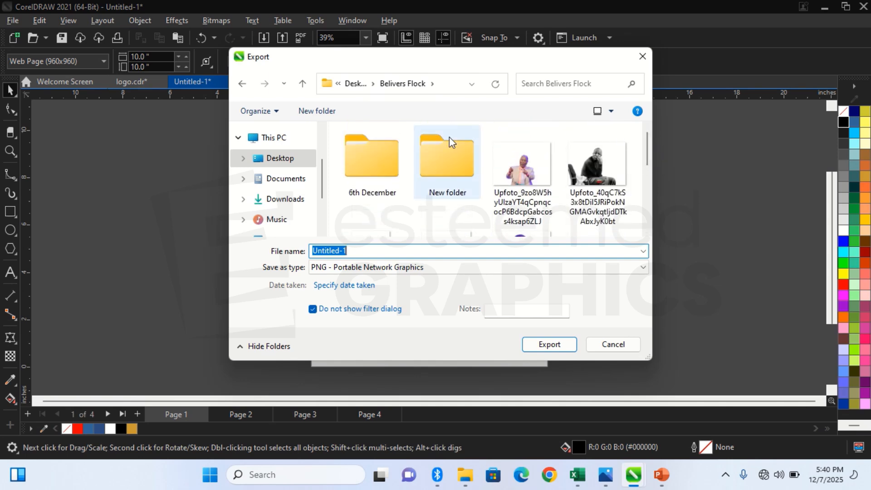
click(352, 84)
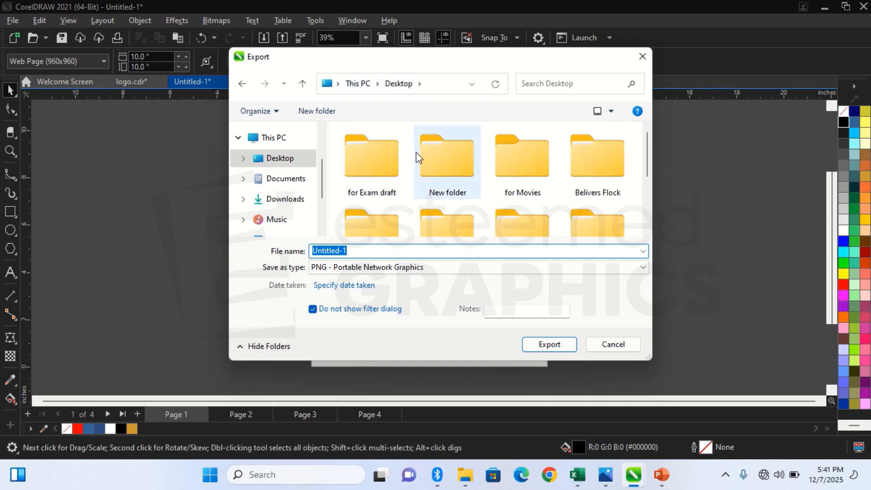
drag(649, 143, 658, 165)
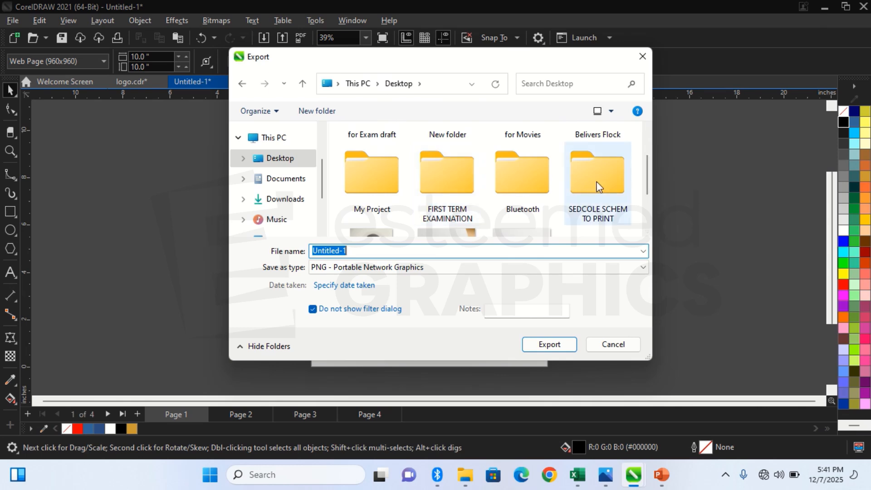
double_click(534, 185)
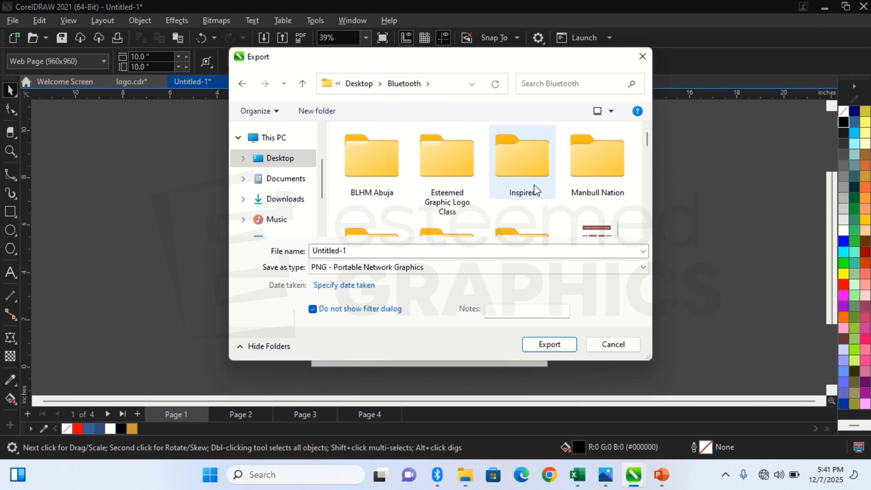
double_click(446, 199)
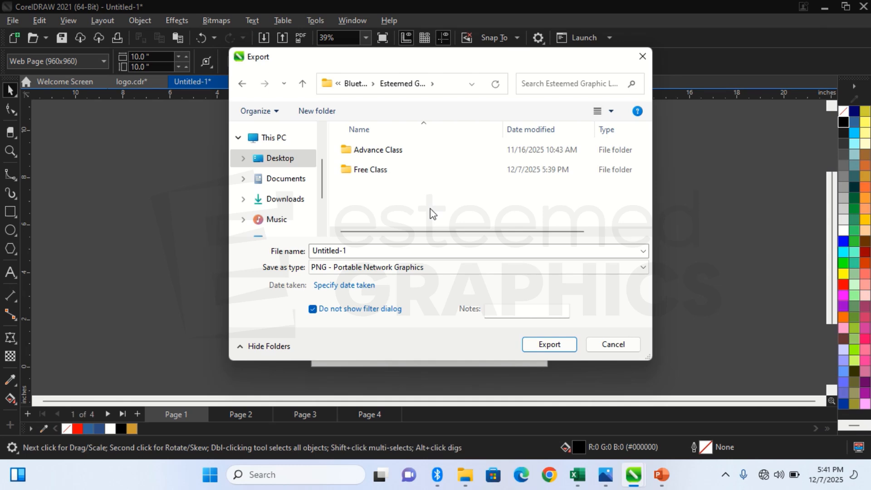
Step: Create a folder named Logo inside the Esteemed Graphic Logo Class folder
key(ctrl+shift+n)
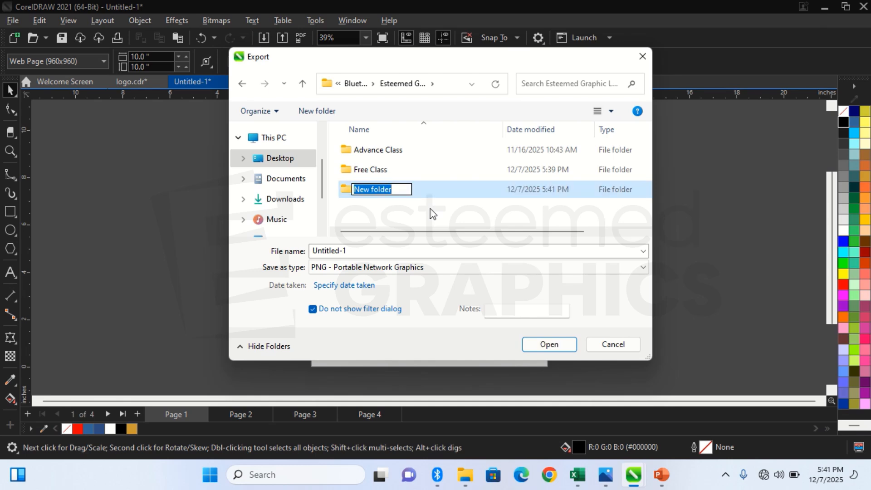
text(L)
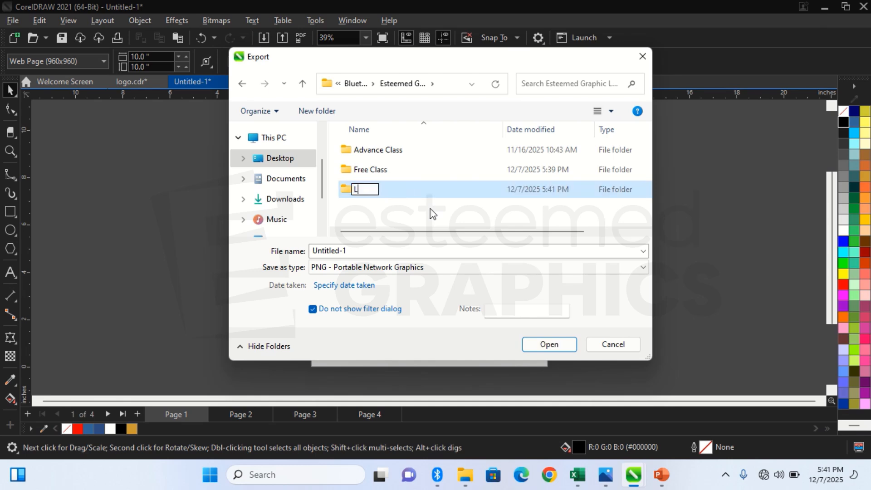
text(ogo)
key(Return)
click(435, 211)
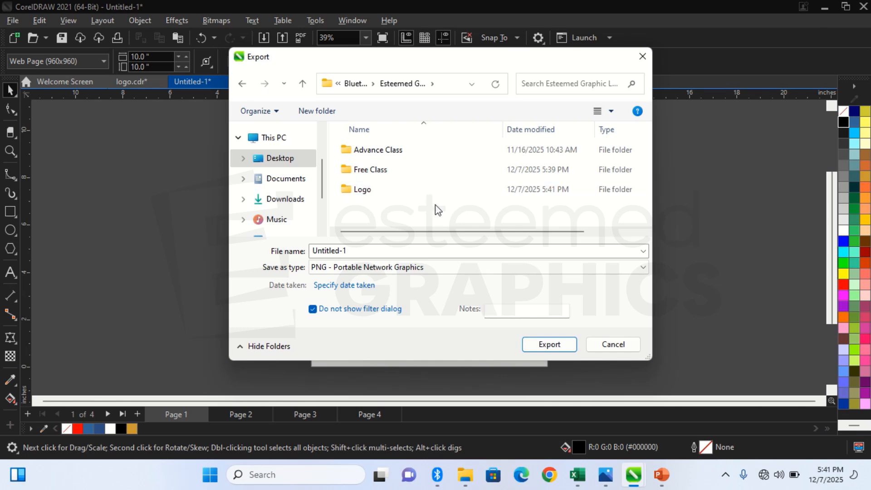
Step: Export the Coca-Cola page as a PNG named CocaCola into the new Logo folder
double_click(399, 196)
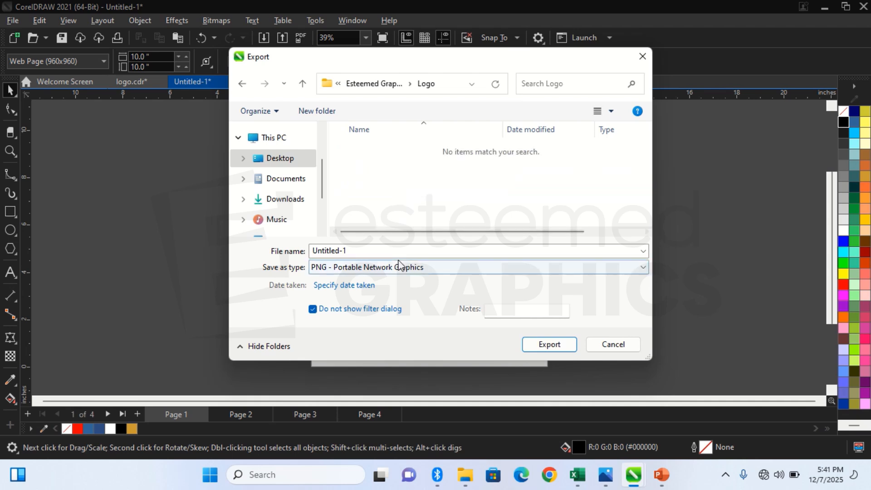
click(386, 250)
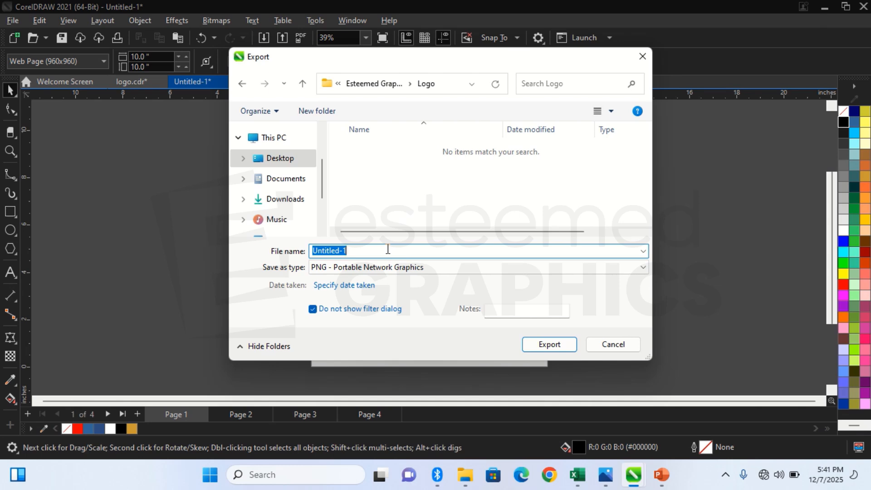
text(CocaCola)
click(396, 273)
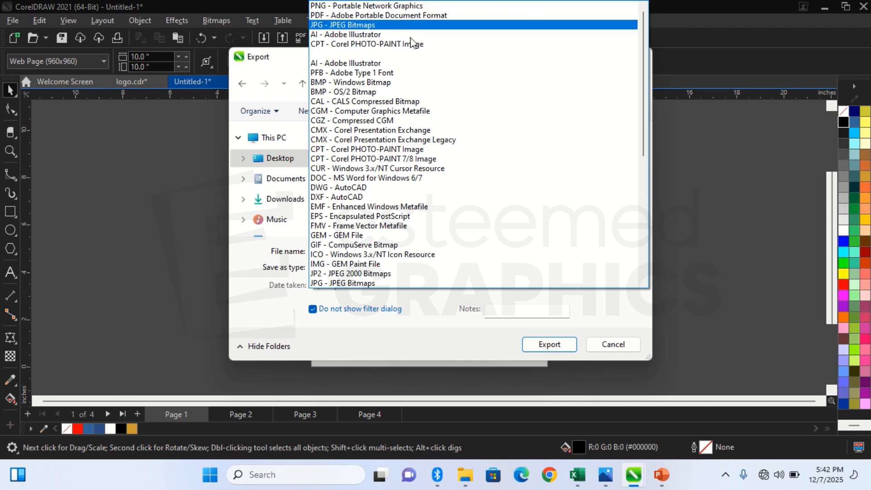
click(393, 12)
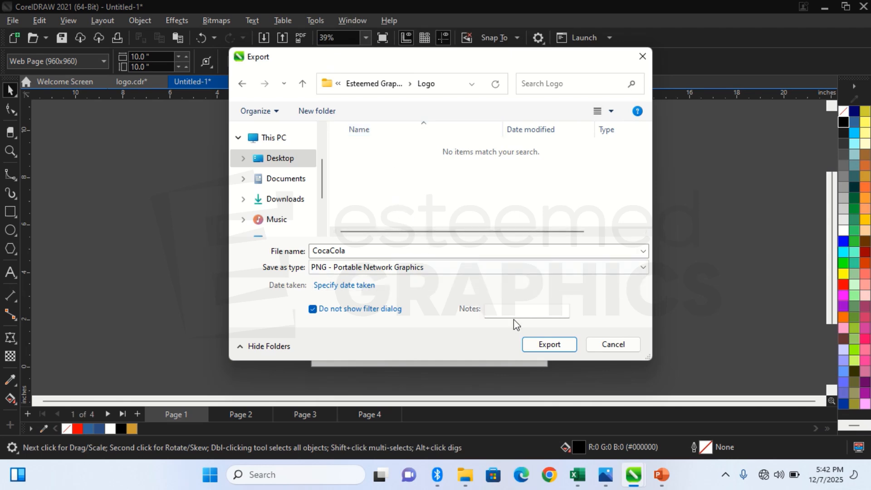
click(548, 345)
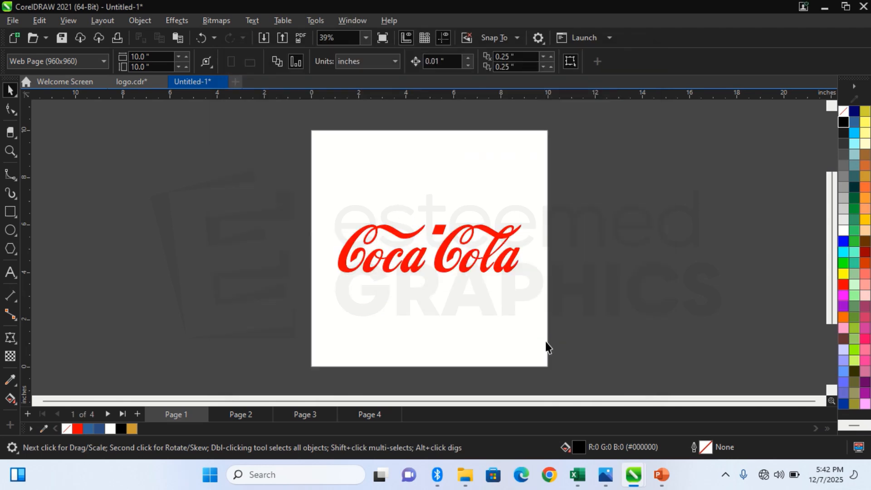
Step: Select the whole hp logo on page 2 and export it as a PNG named HP into the Logo folder
click(250, 416)
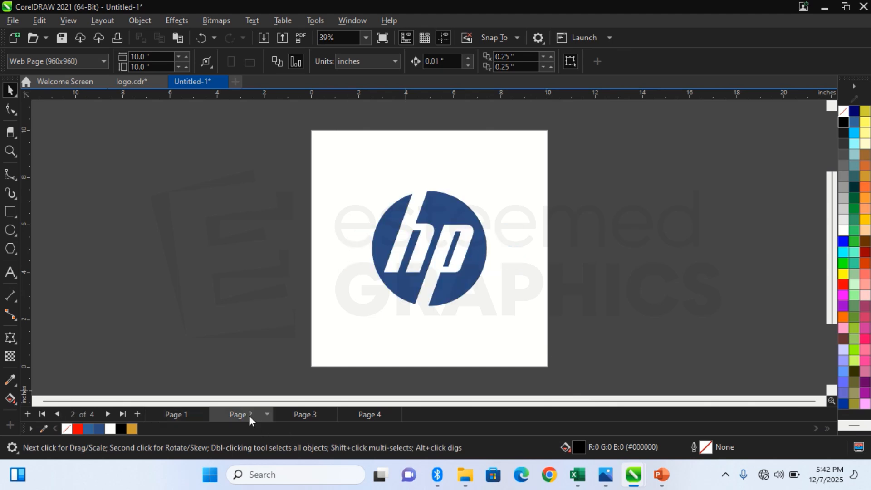
key(ctrl+a)
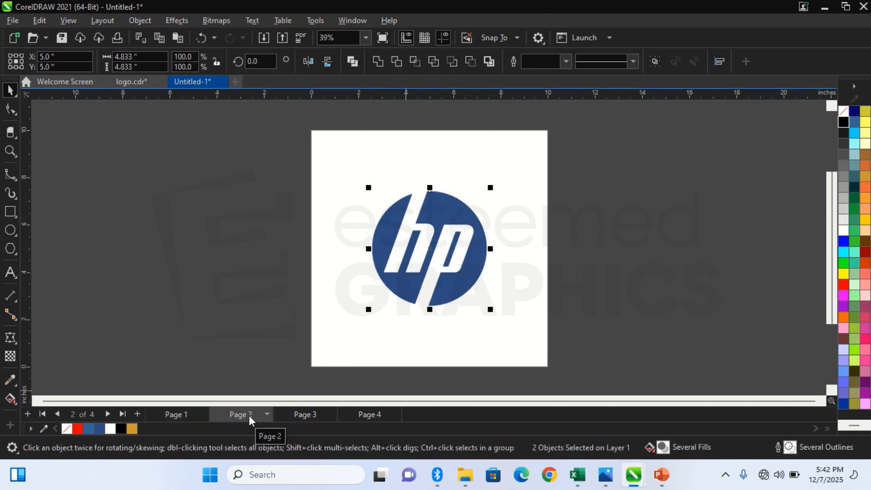
key(ctrl+e)
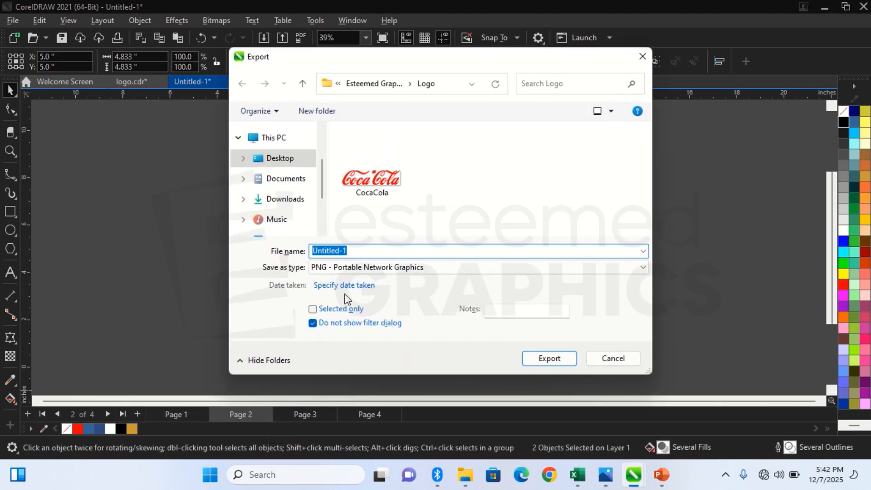
text(HP)
key(Return)
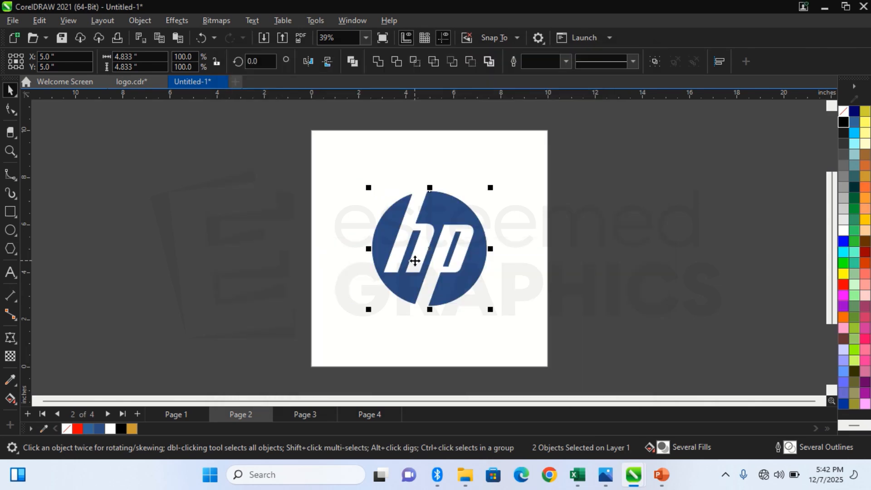
Step: Export the three-pointed star logo on page 3 as a PNG named Mercedes into the Logo folder
click(303, 417)
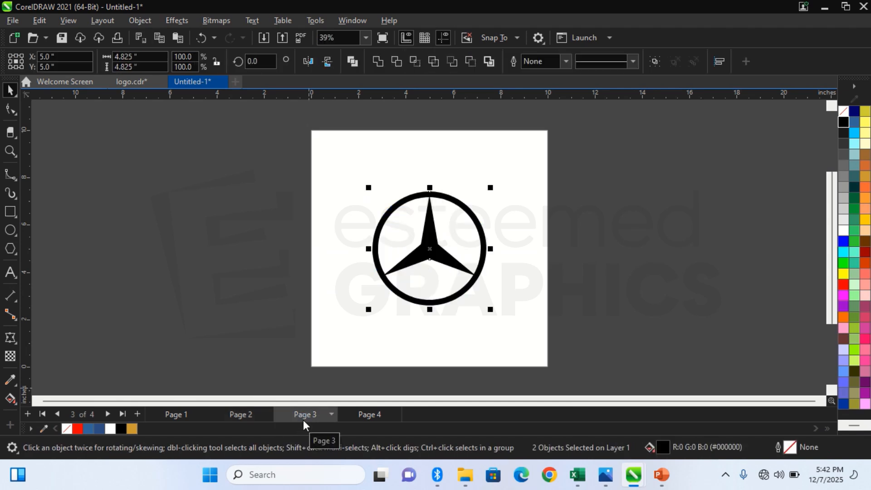
key(ctrl+e)
text(M)
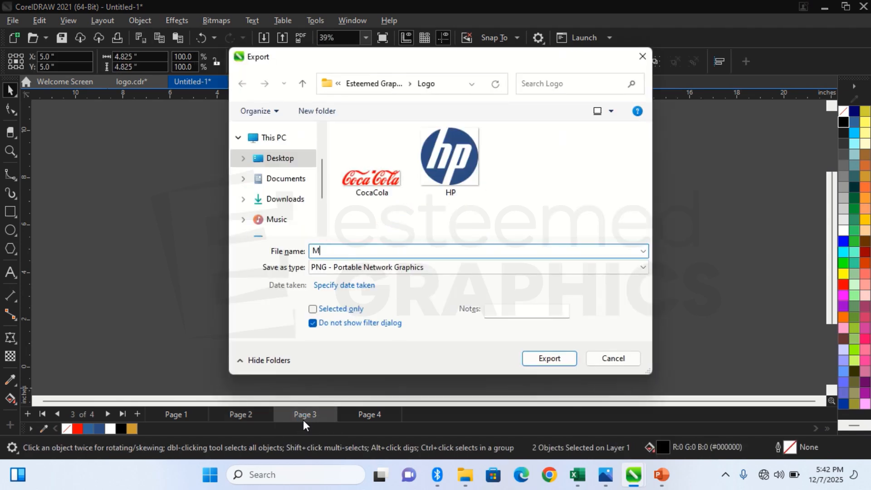
text(ercedes)
key(Return)
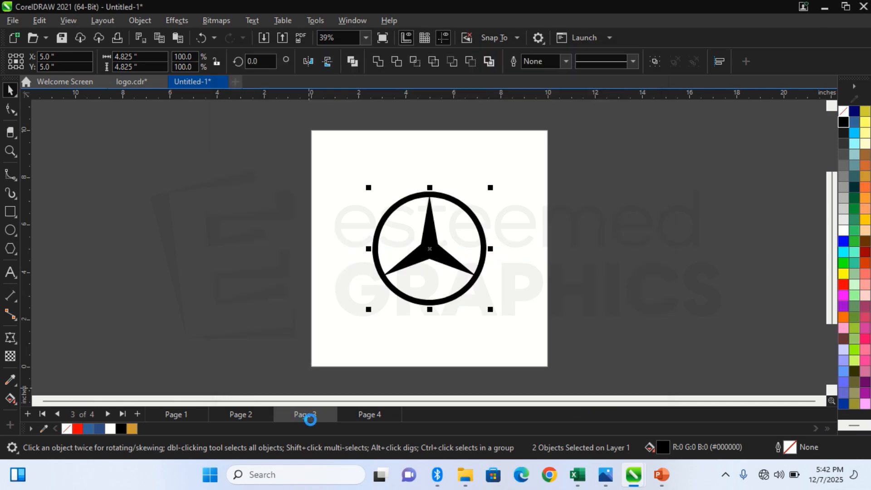
Step: Export the LG monogram on page 4 as a PNG named Lino Grey into the Logo folder, leaving nothing selected
click(372, 415)
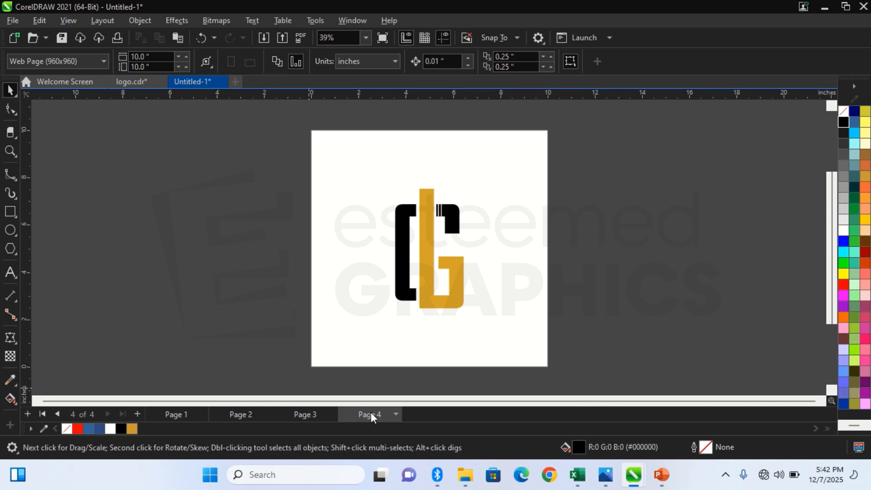
key(ctrl+e)
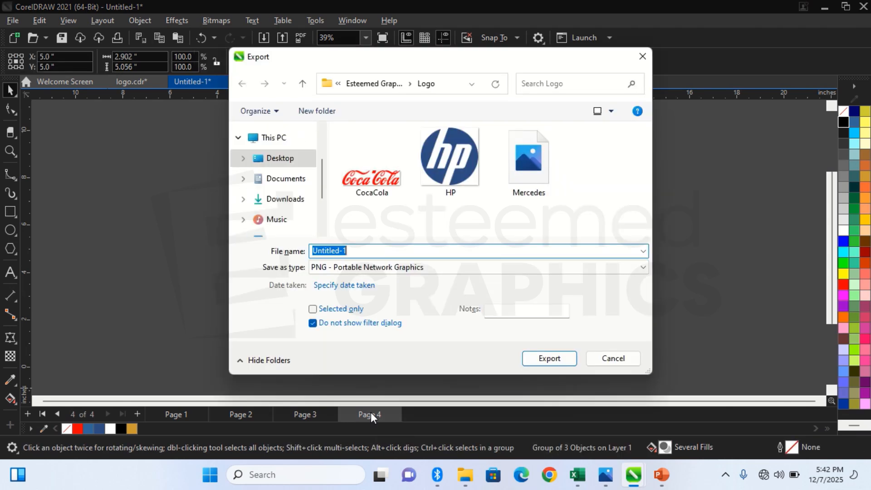
text(Li)
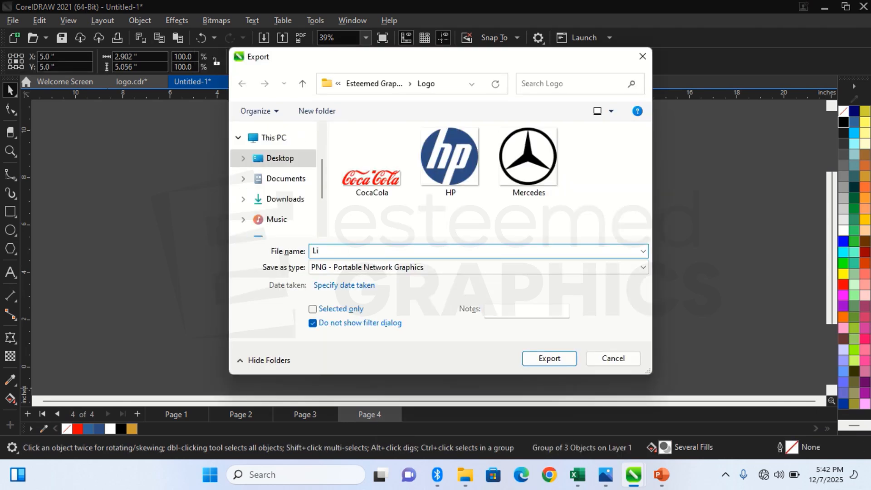
text(no Grey)
click(547, 358)
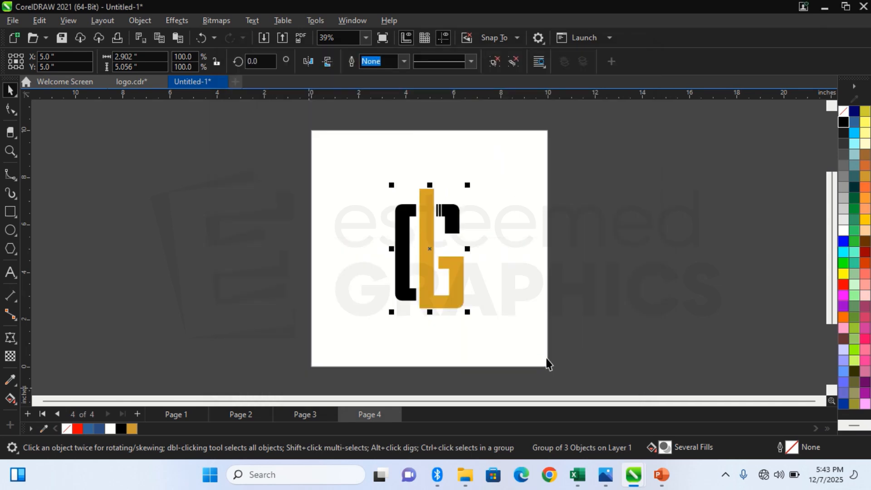
click(565, 344)
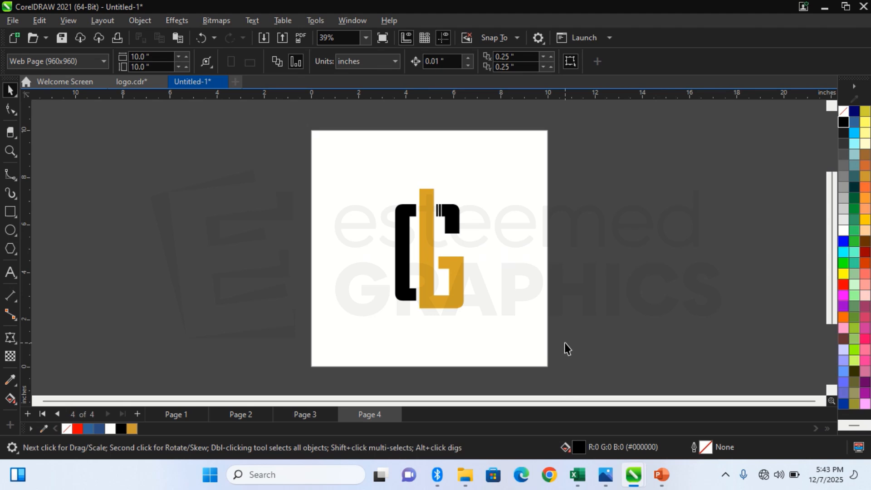
Step: Ungroup the LG monogram and recolor both of its black pieces dark grey (#333333)
click(416, 219)
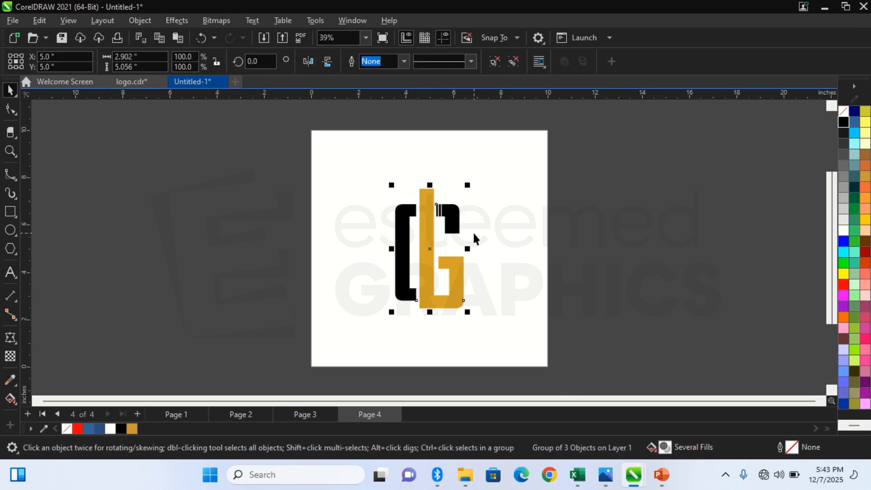
key(ctrl+u)
click(474, 229)
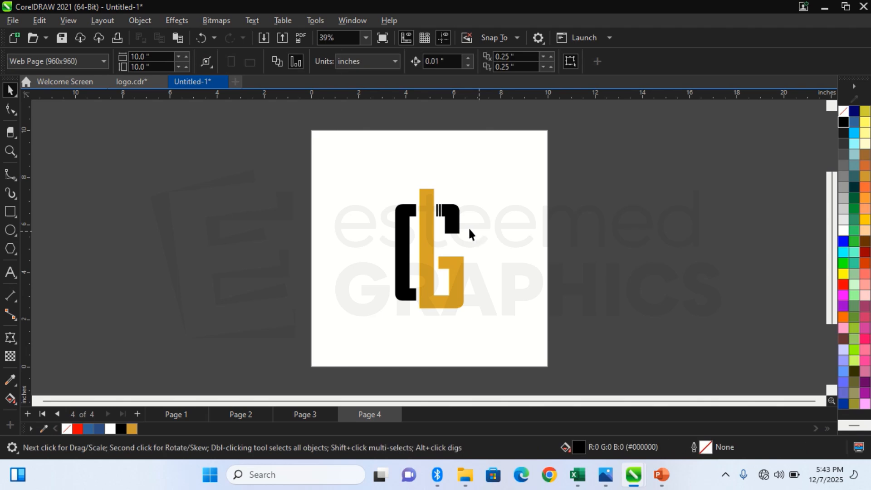
drag(278, 162, 423, 347)
click(844, 144)
click(633, 181)
drag(634, 182, 424, 241)
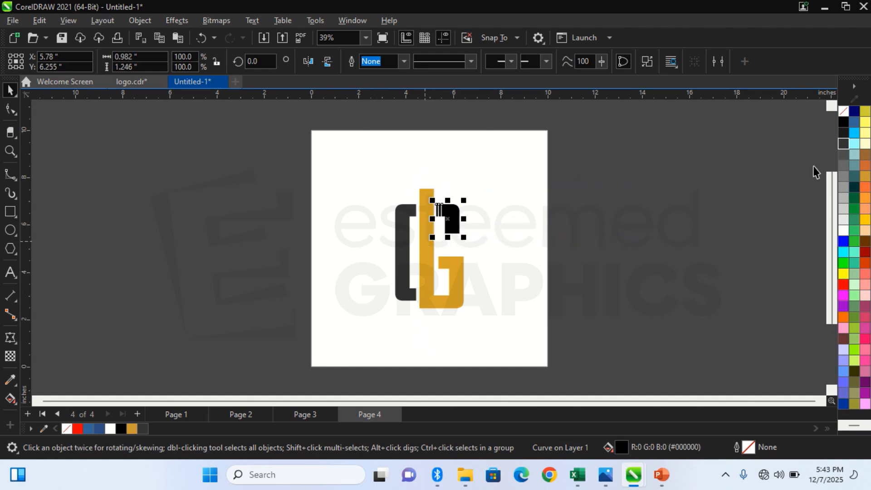
click(844, 145)
click(732, 162)
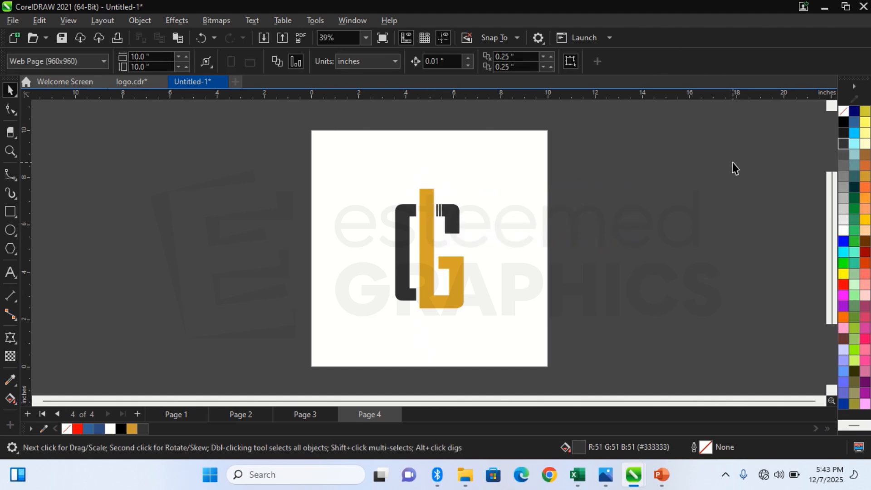
Step: Select the whole recolored LG monogram and export it as PNG again, replacing the existing Lino Grey file
drag(669, 145, 365, 336)
key(ctrl+e)
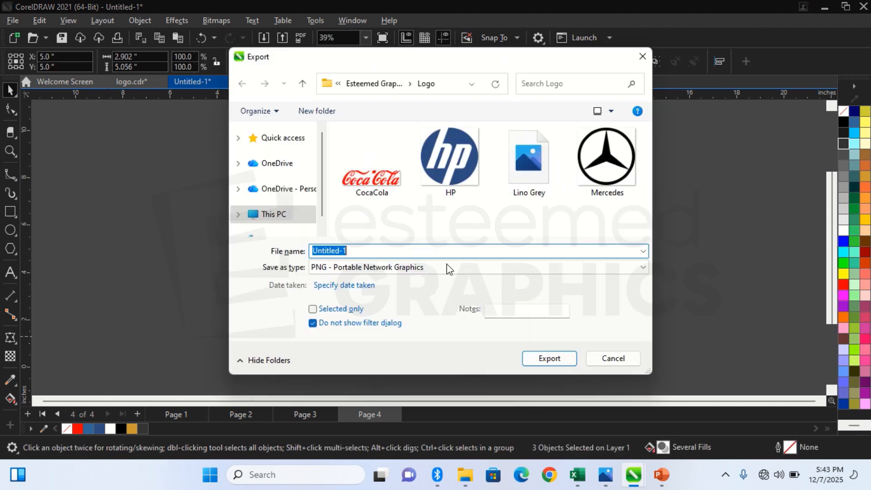
double_click(541, 165)
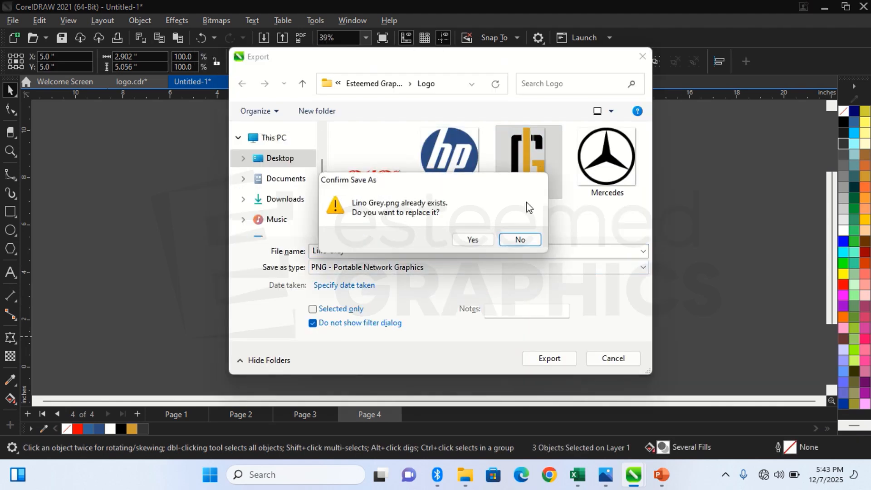
click(470, 237)
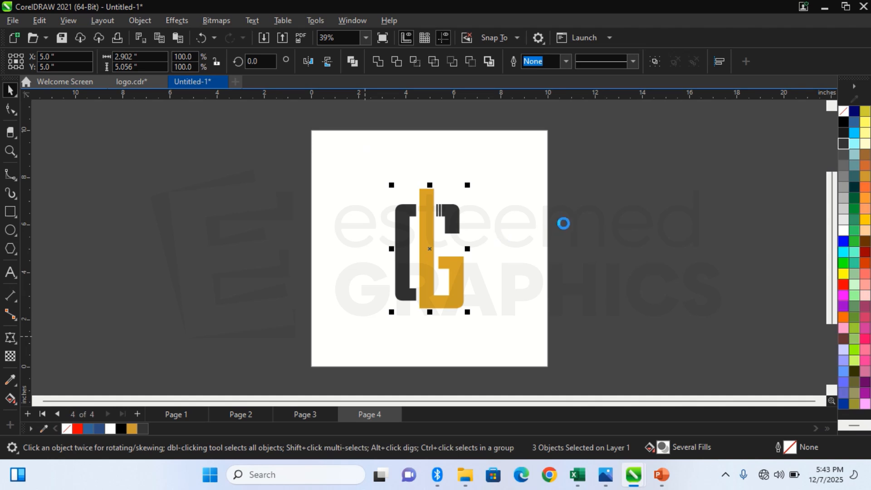
click(570, 221)
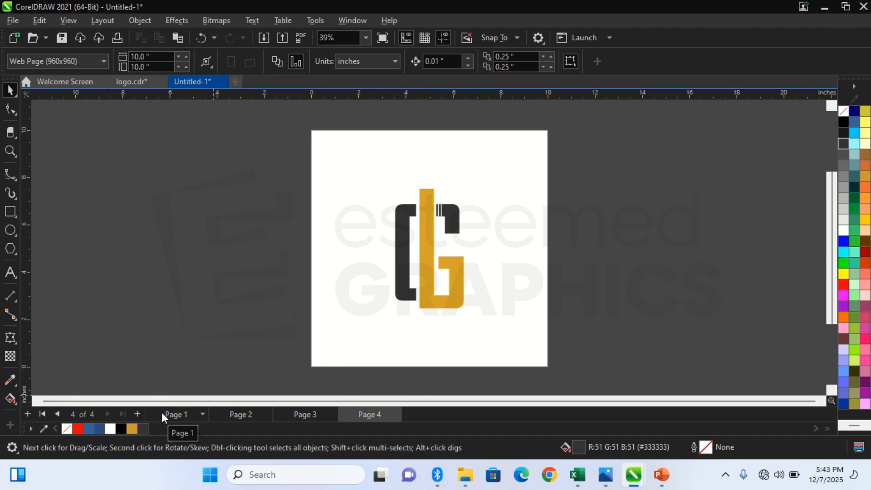
Step: Start publishing the document to PDF from page 1 and browse to the Logo folder in Bluetooth's Esteemed Graphic Logo Class folder
click(194, 412)
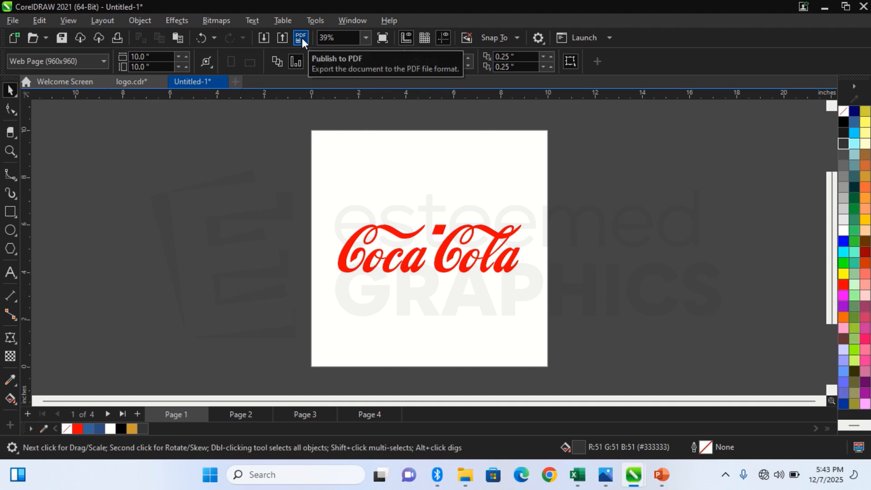
click(10, 21)
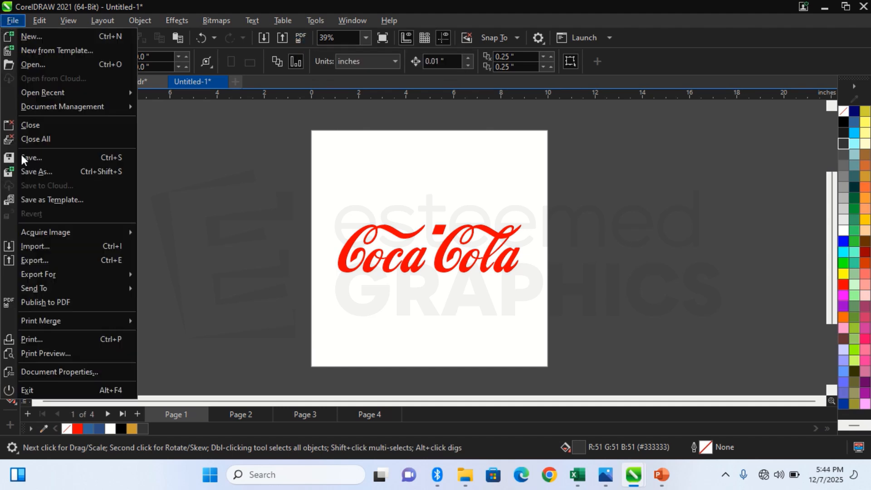
click(77, 301)
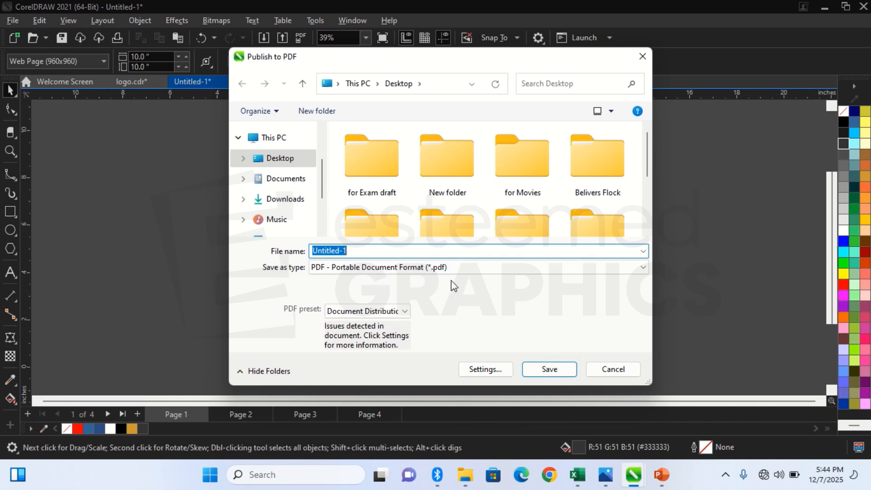
drag(647, 157, 646, 185)
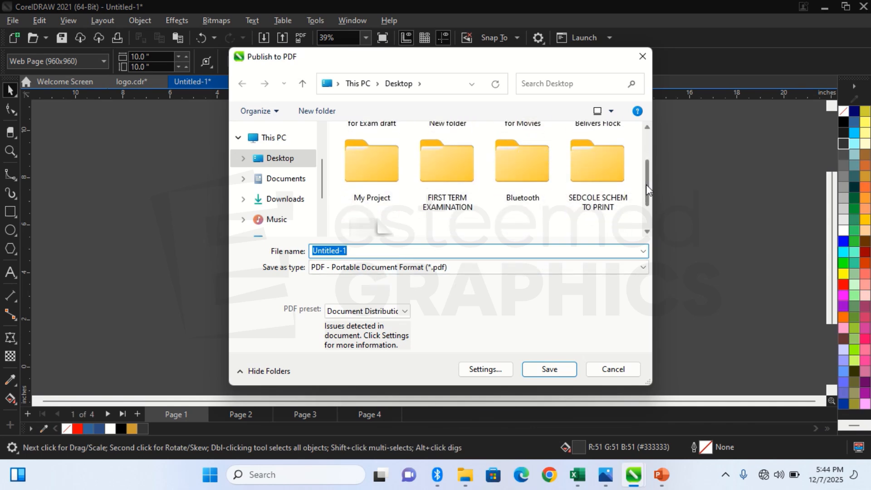
double_click(525, 184)
double_click(431, 182)
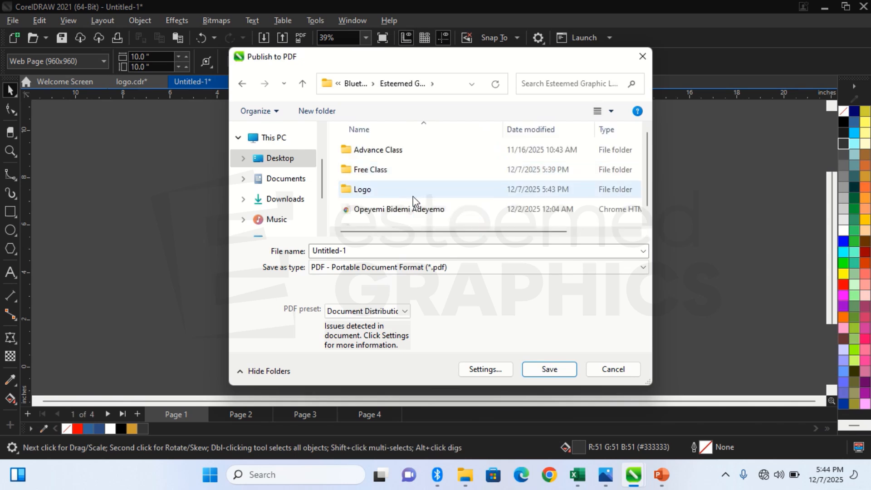
click(380, 175)
click(377, 187)
double_click(376, 189)
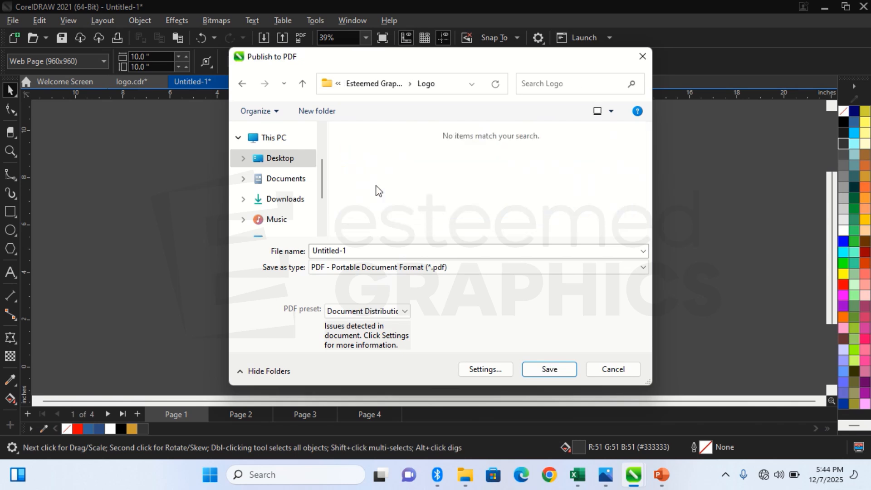
Step: Name the PDF CocaCola and save it in the Logo folder
click(327, 251)
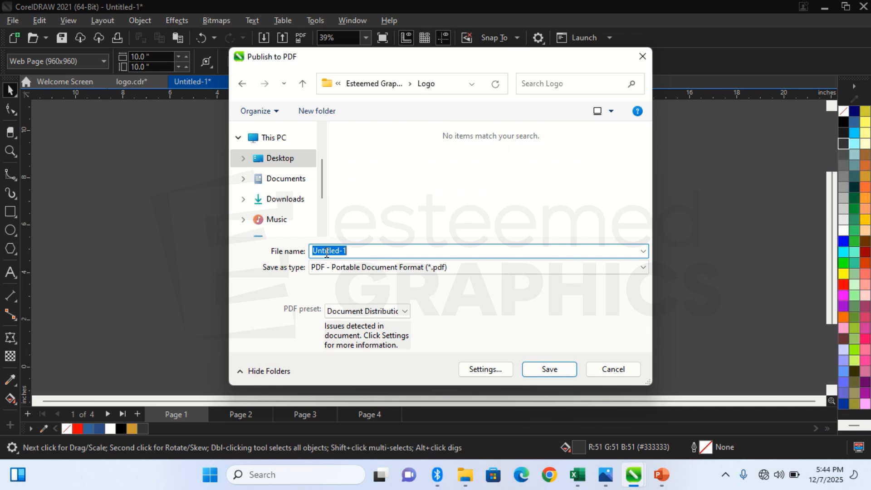
text(l)
key(BackSpace)
text(Coca)
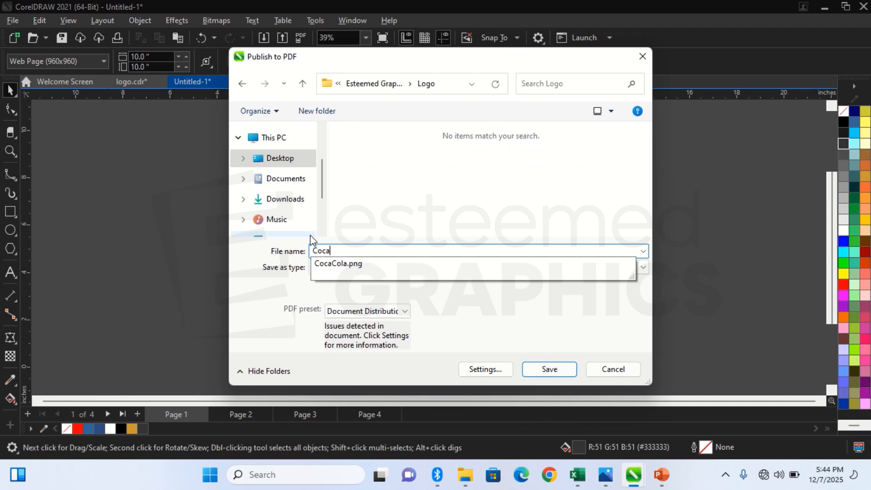
text(Cola)
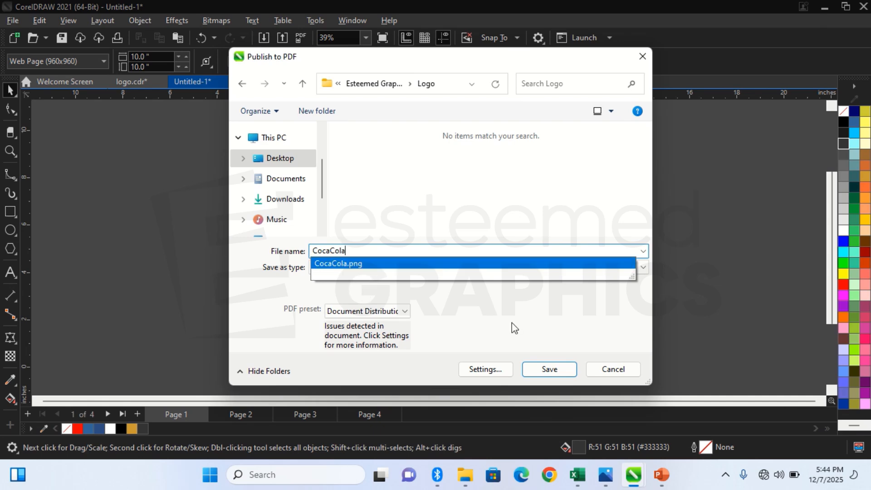
click(549, 370)
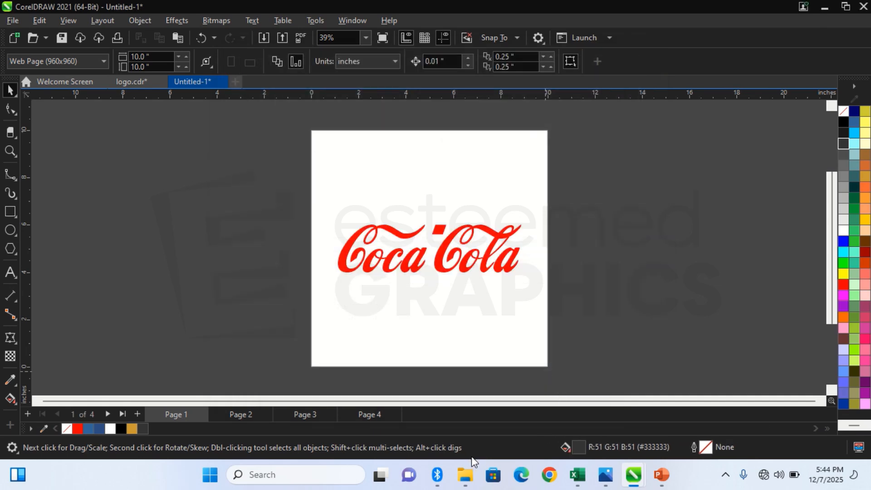
Step: Switch to File Explorer and browse to the Logo folder inside Esteemed Graphic Logo Class
mouse_move(467, 472)
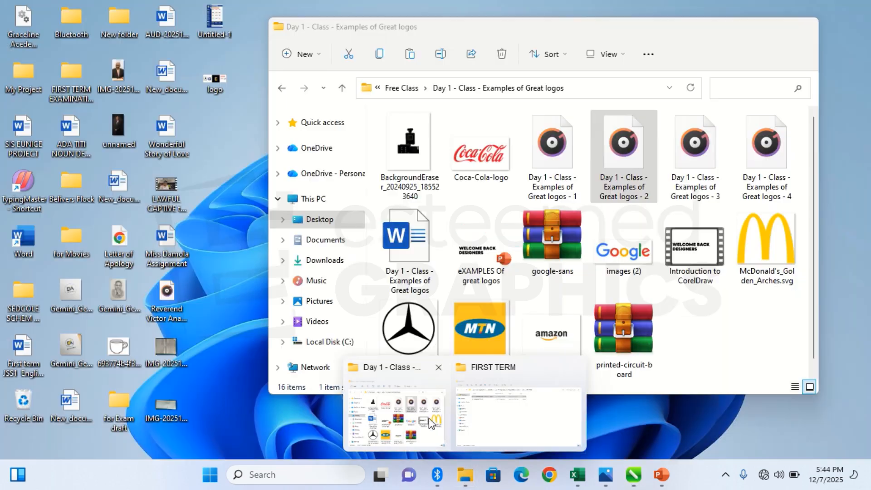
click(431, 423)
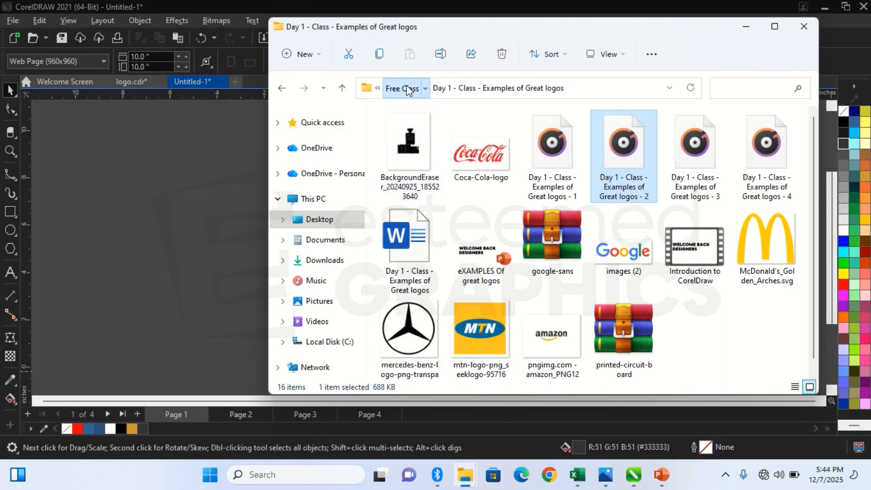
click(400, 88)
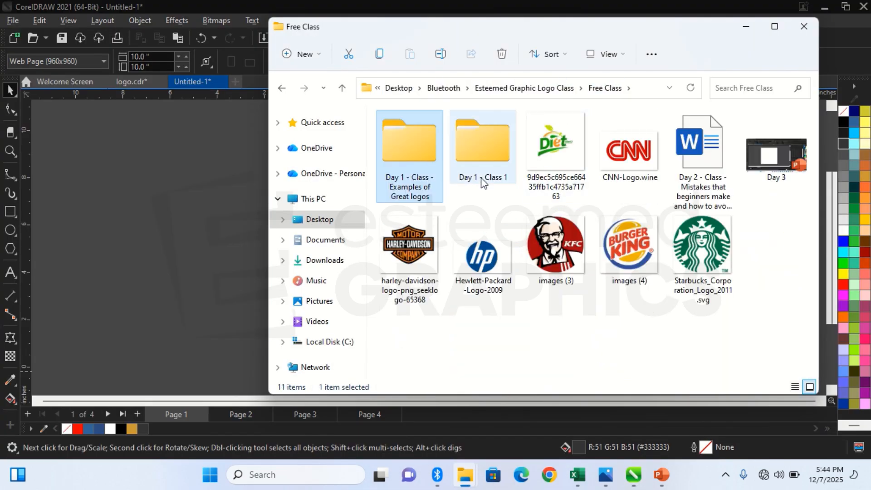
click(522, 87)
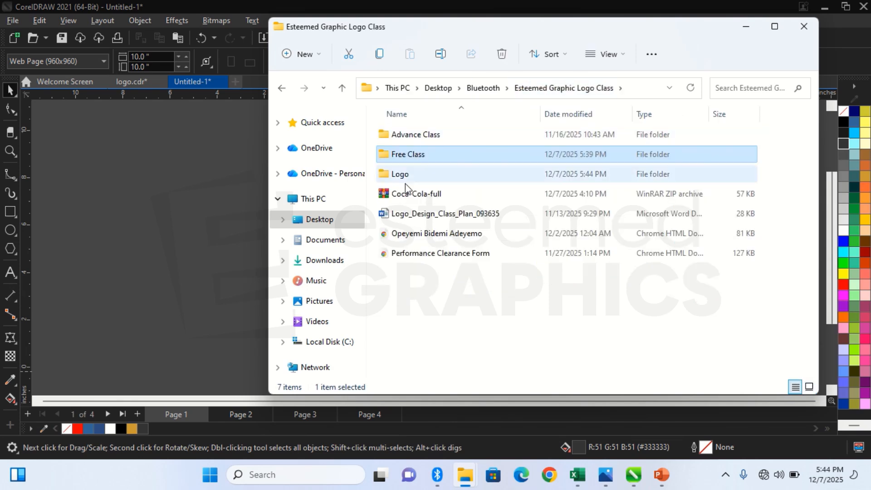
double_click(402, 177)
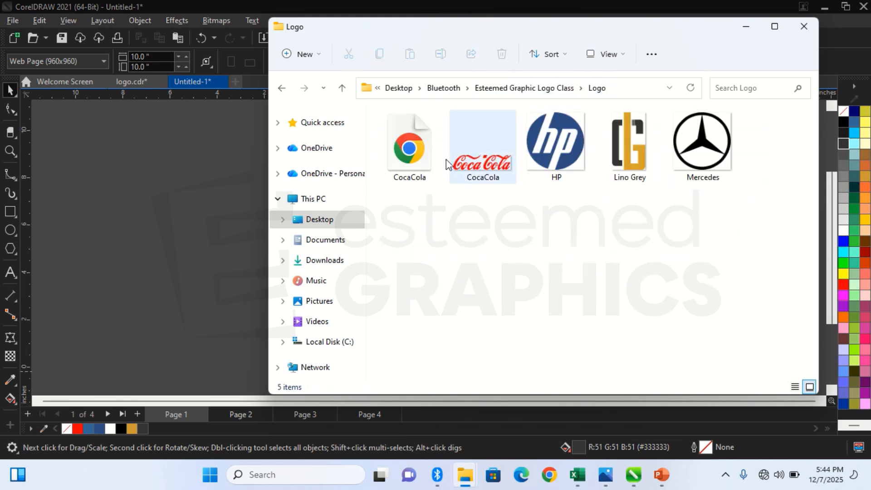
Step: Open the CocaCola PDF to check the published page, and close it
click(409, 159)
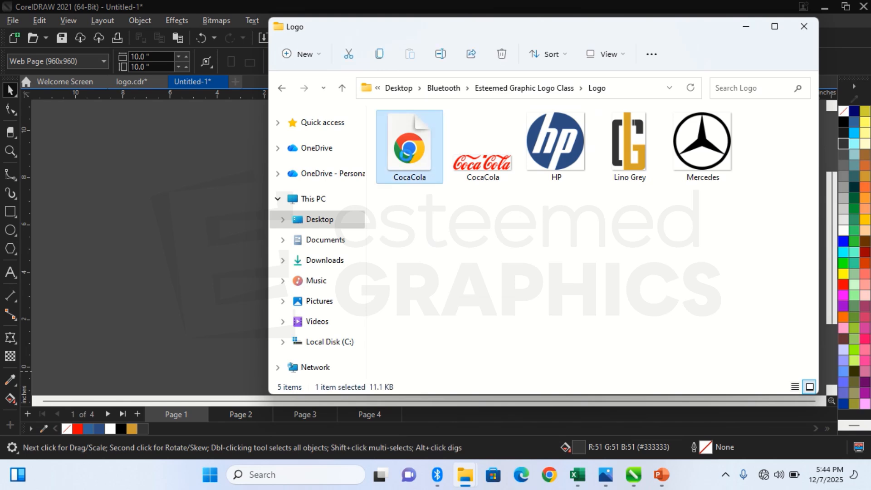
double_click(409, 160)
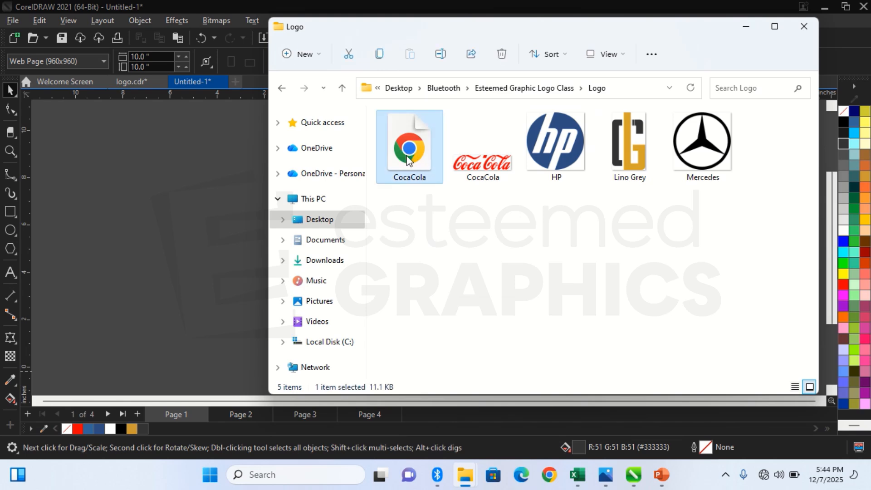
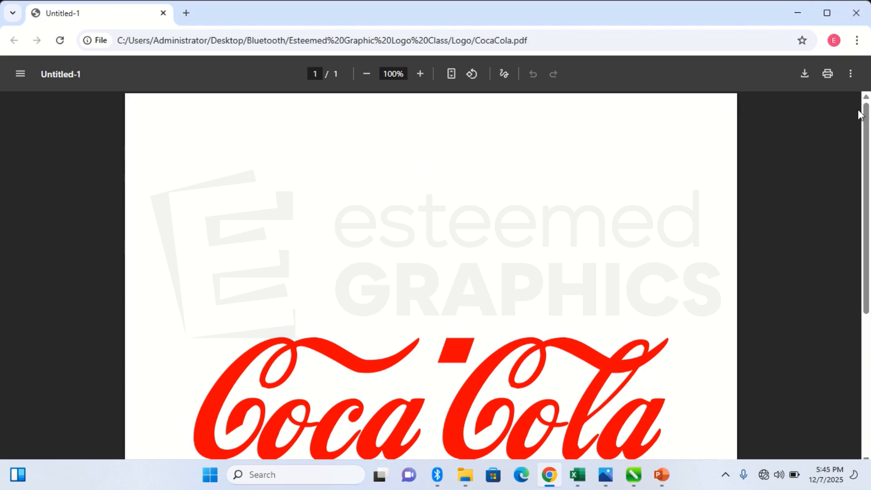
click(857, 13)
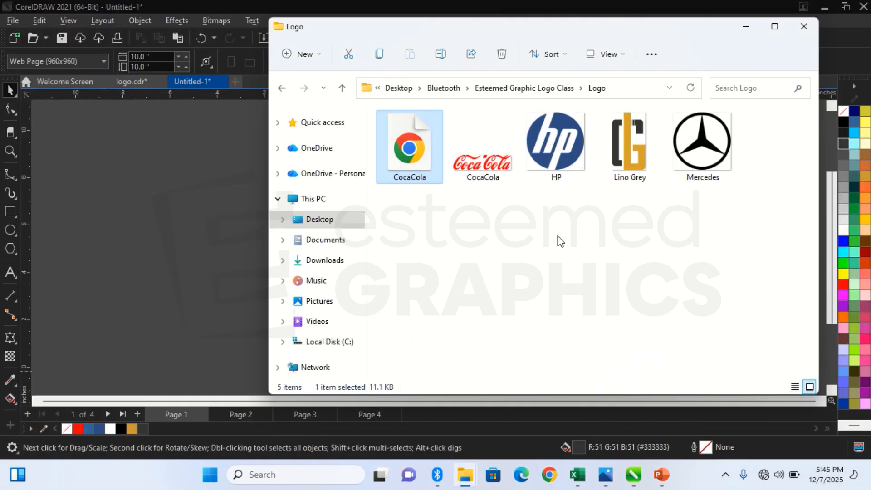
Step: Return to CorelDRAW and publish the whole document to PDF as Untitled-1 in the Logo folder, with the export range set to Current document
click(190, 239)
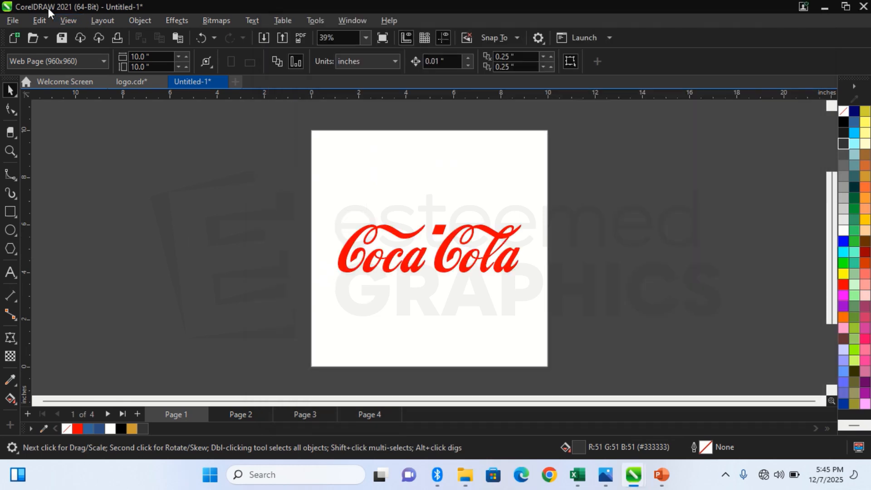
click(12, 20)
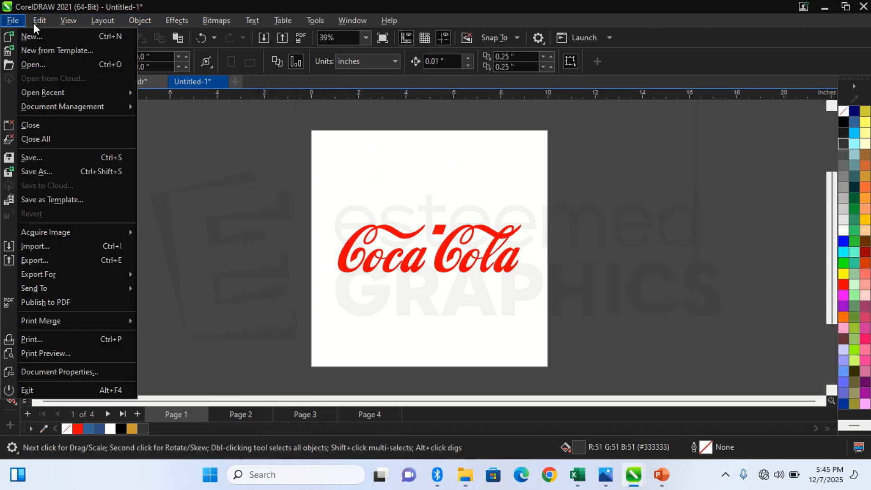
mouse_move(39, 20)
click(13, 21)
click(14, 20)
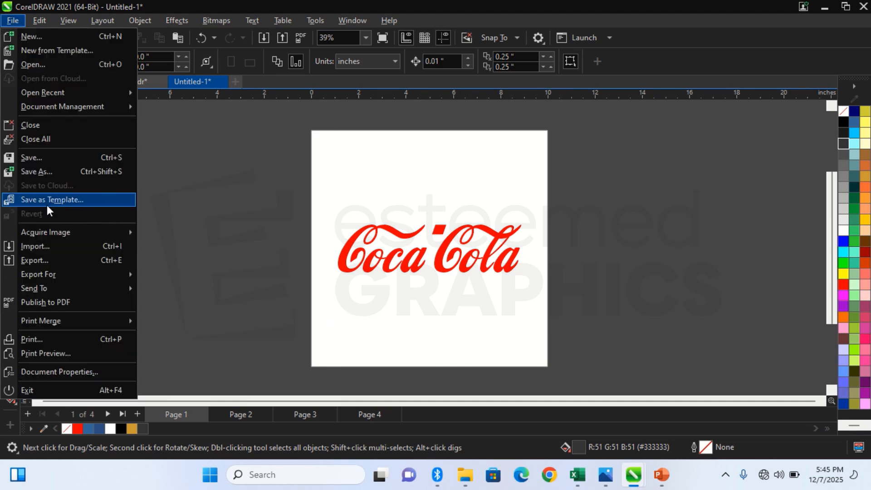
click(69, 301)
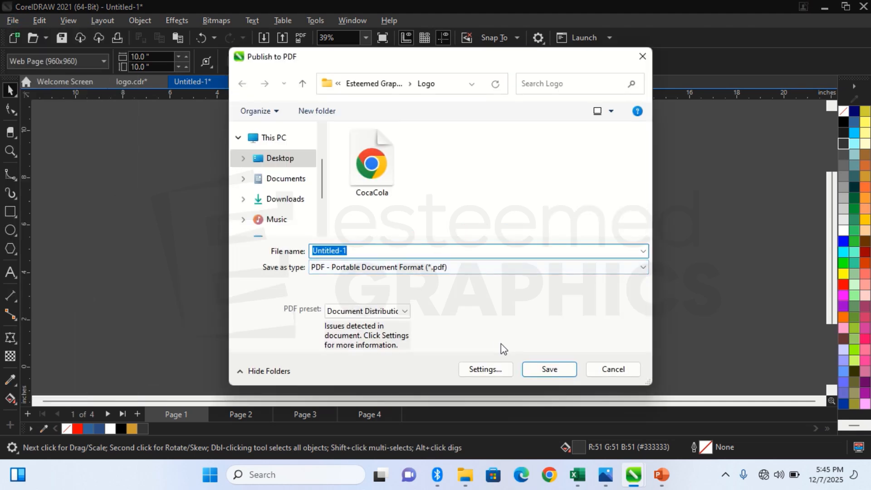
click(492, 367)
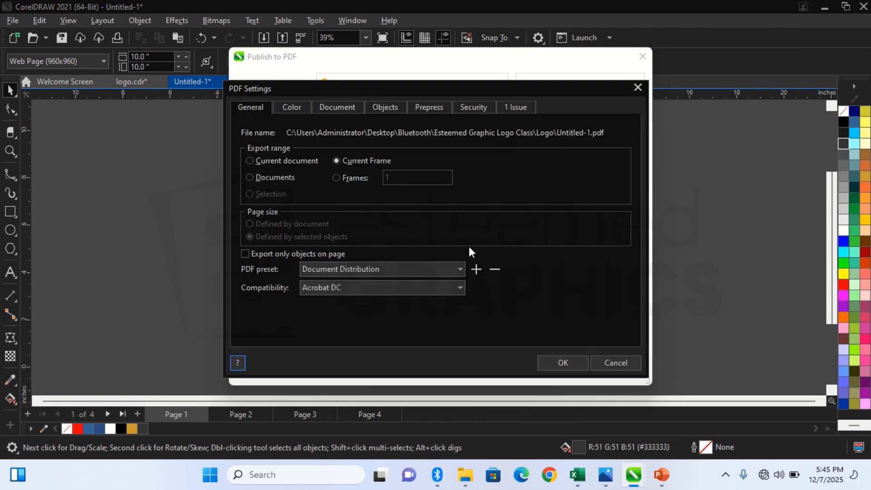
click(286, 160)
click(573, 362)
click(562, 363)
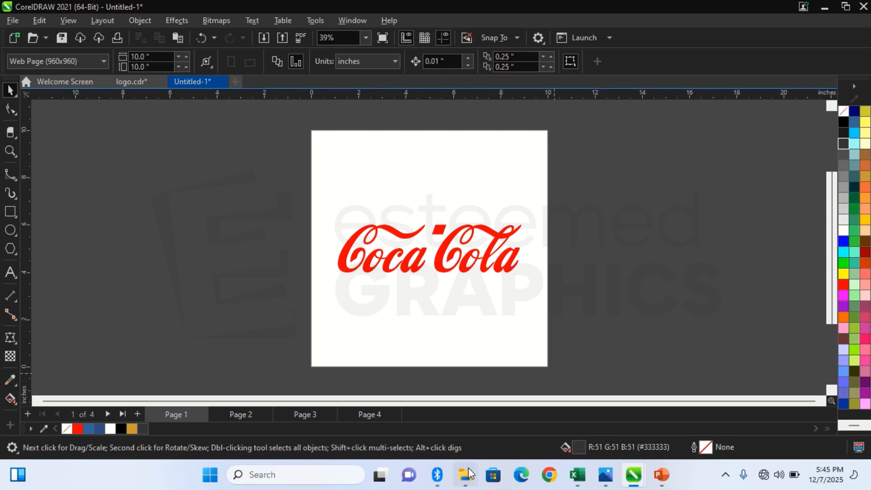
Step: Review all pages of the Untitled-1 PDF from the Logo folder and permanently delete that file
mouse_move(470, 474)
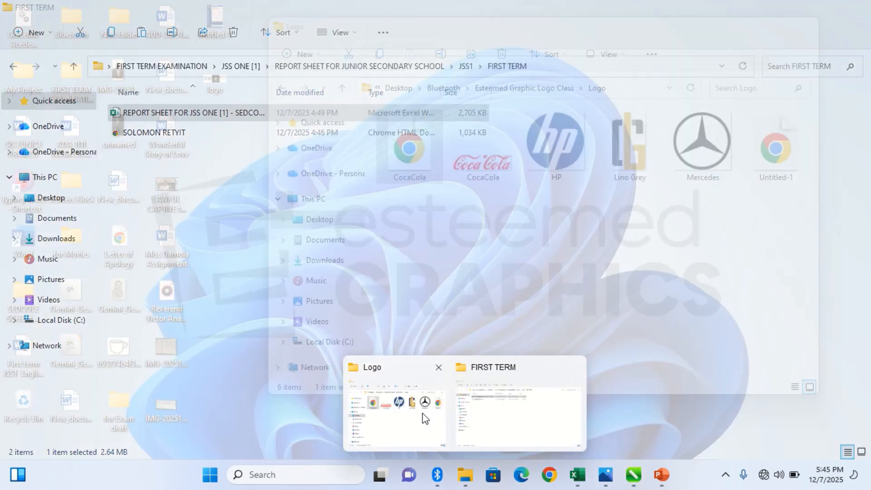
click(425, 418)
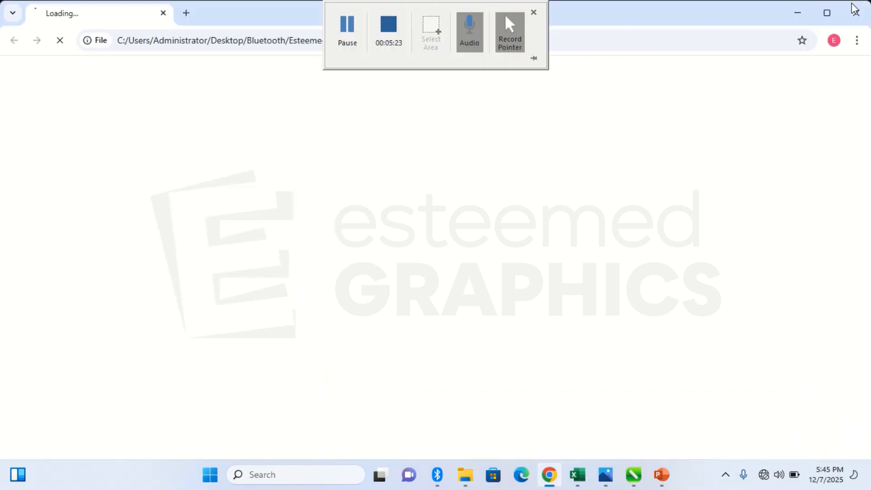
click(856, 10)
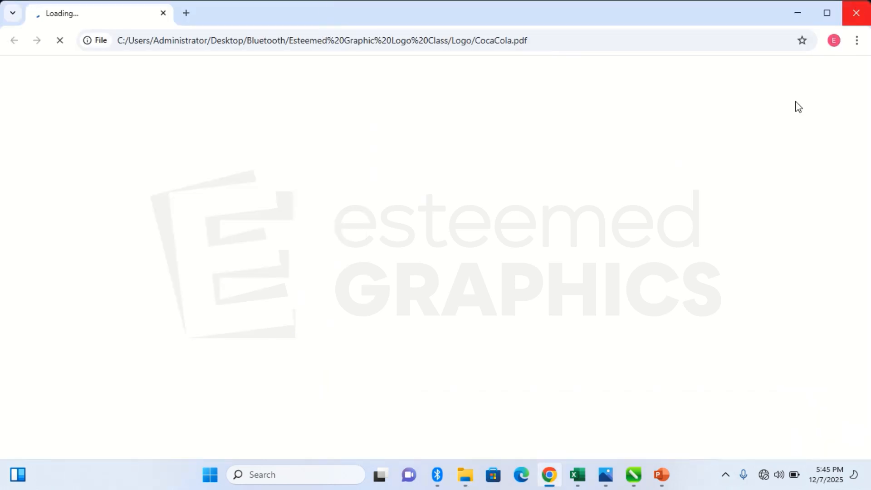
double_click(784, 136)
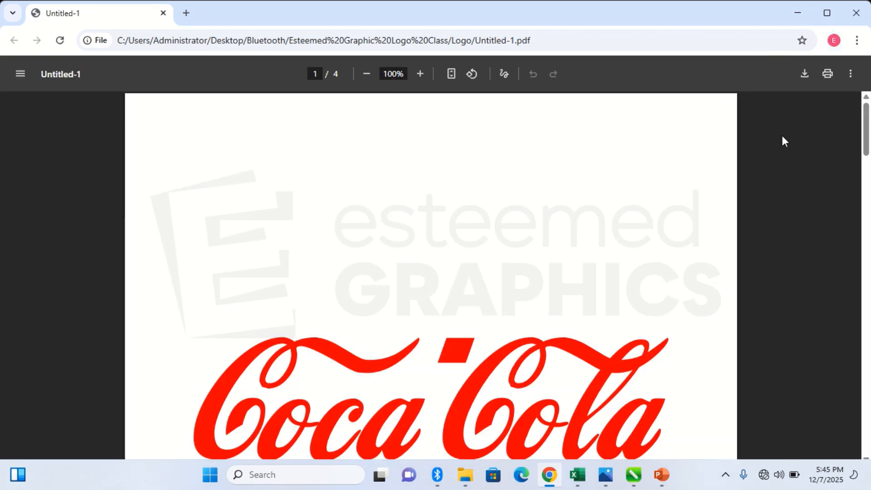
drag(867, 147, 869, 453)
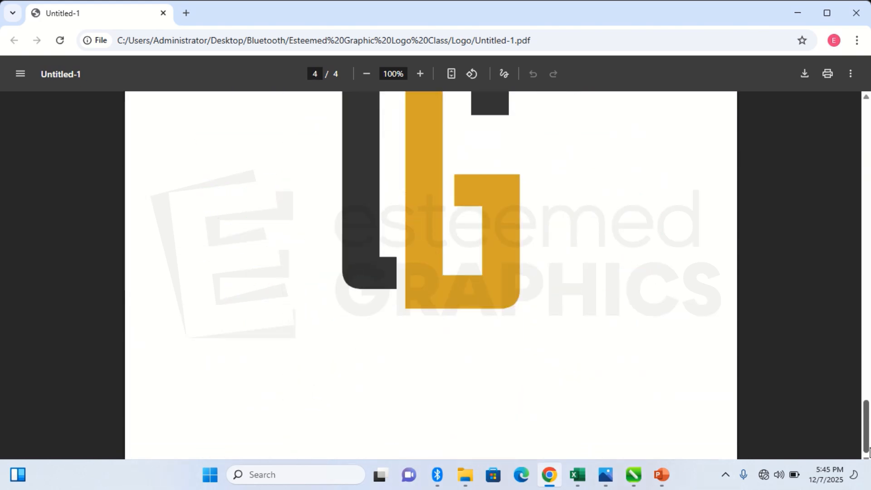
click(864, 14)
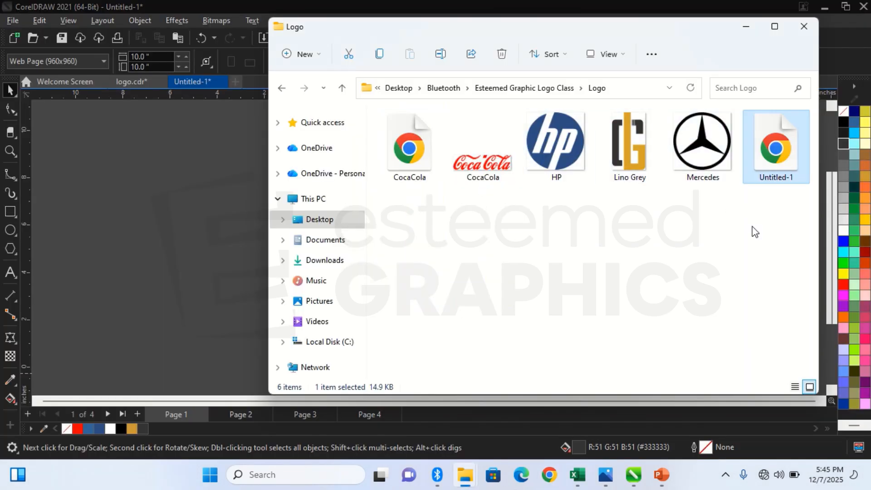
key(shift+Delete)
key(Return)
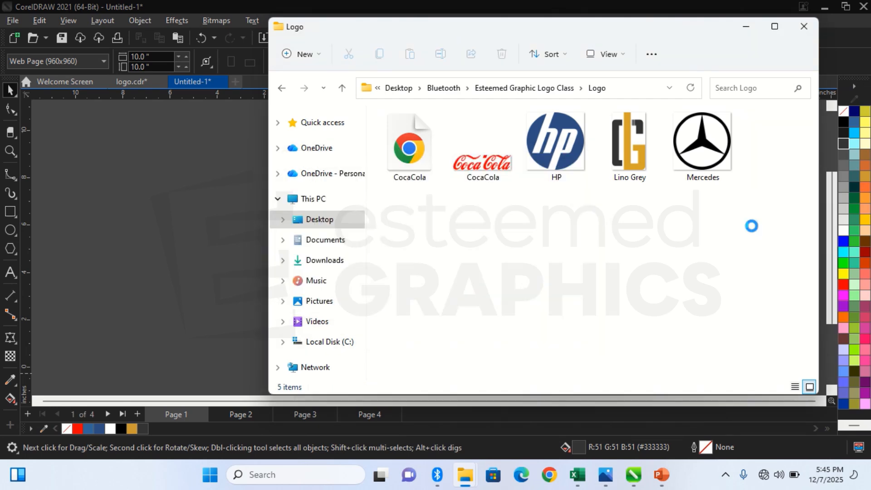
Step: Return to CorelDRAW and publish page 1 to PDF with the Current Frame export range, replacing the existing CocaCola PDF
drag(413, 173, 229, 188)
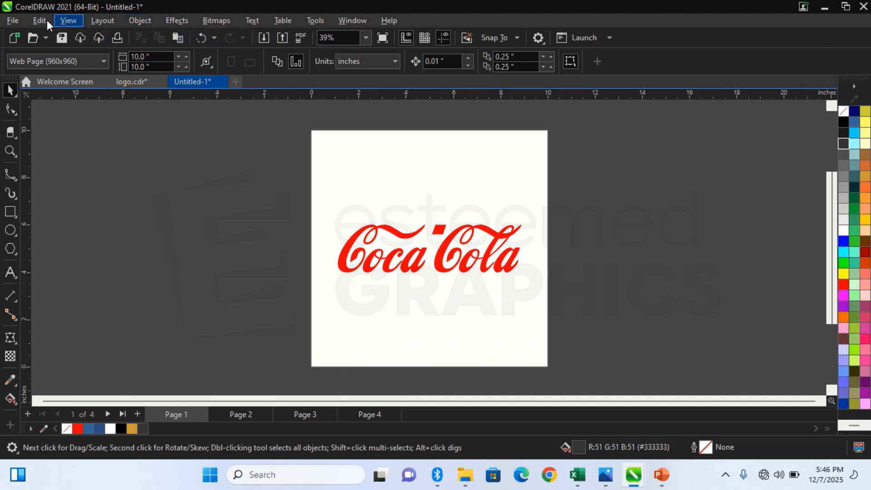
click(301, 37)
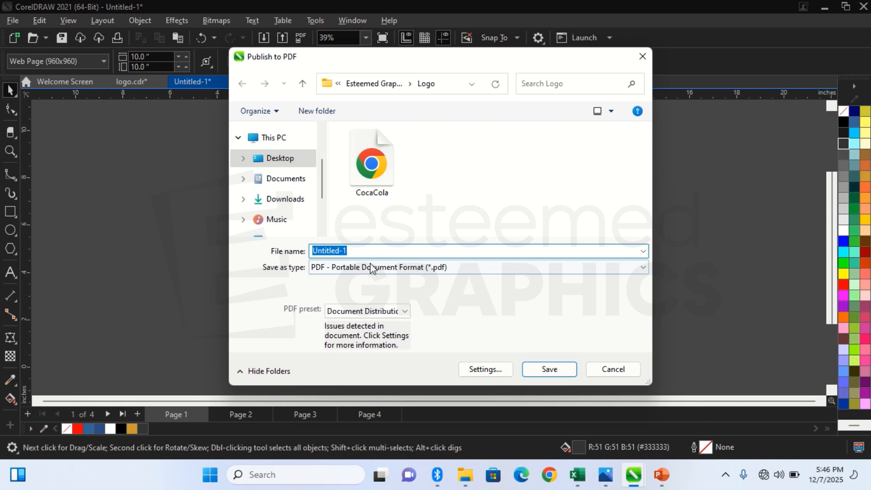
click(487, 366)
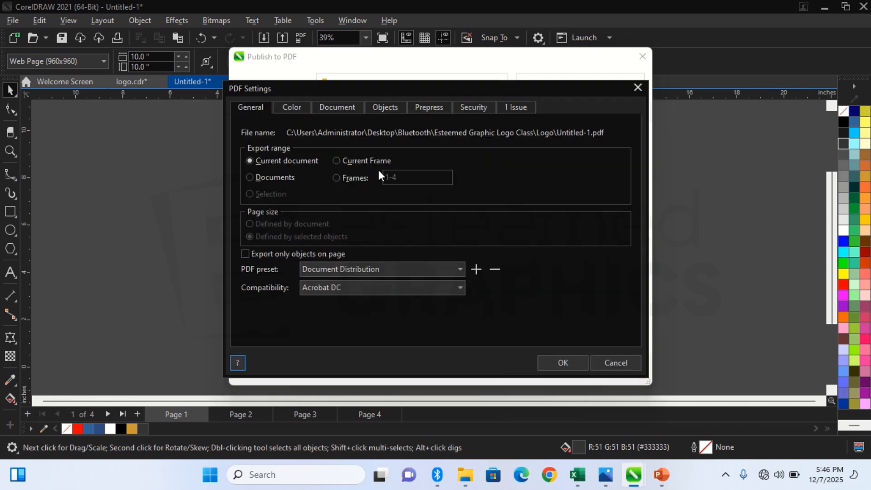
click(367, 166)
click(577, 366)
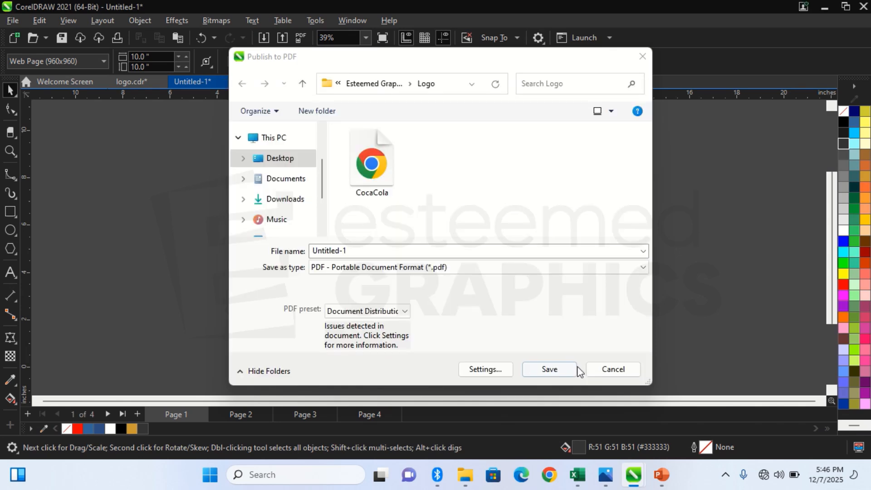
double_click(399, 190)
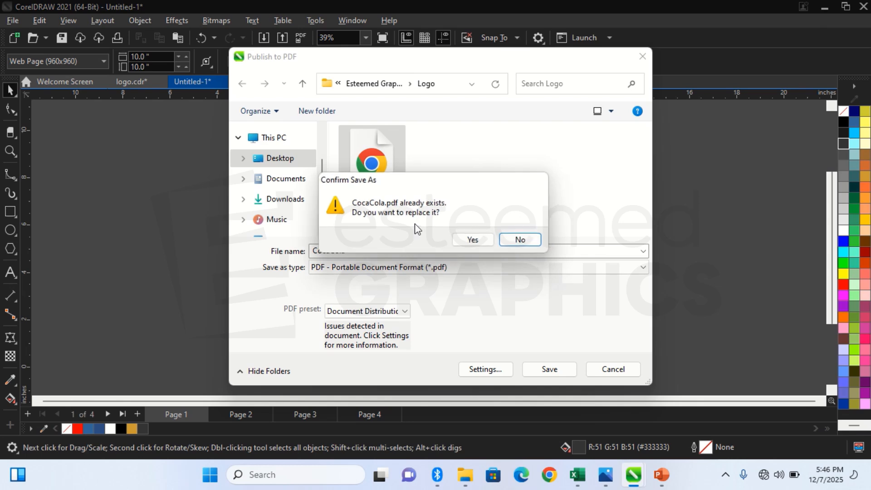
click(468, 238)
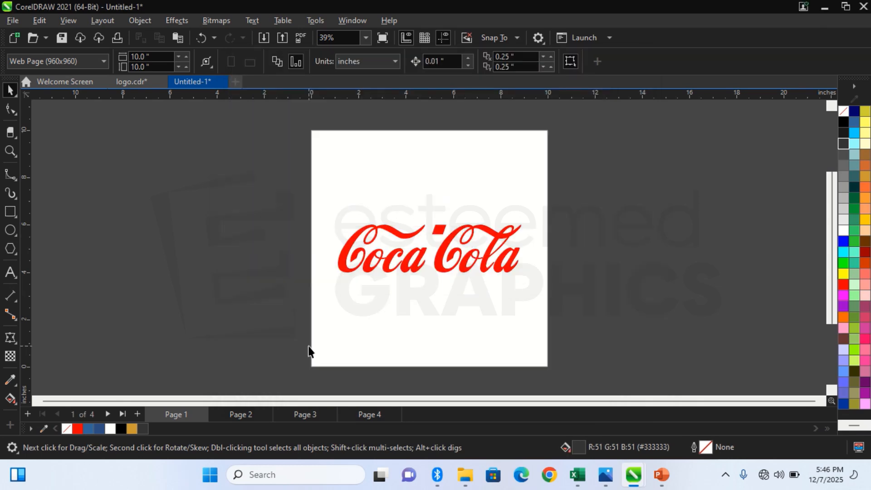
Step: Publish the HP logo on page 2 as a PDF named HP in the Logo folder
click(240, 415)
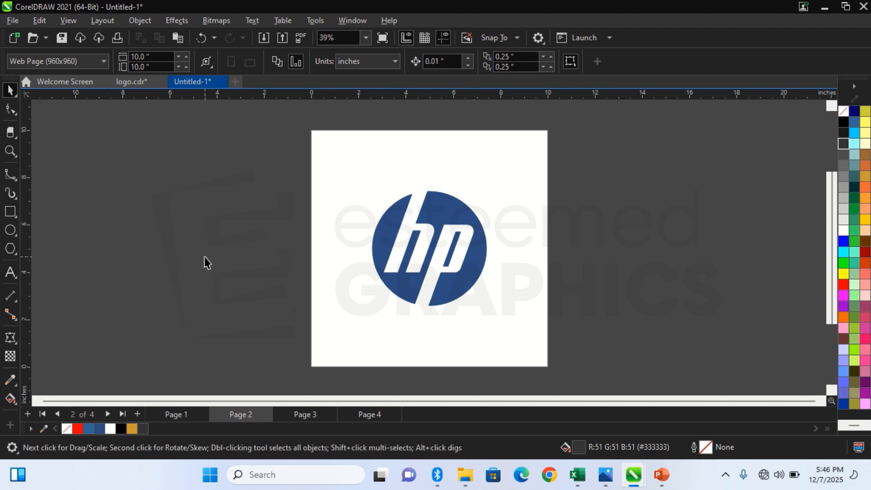
click(295, 41)
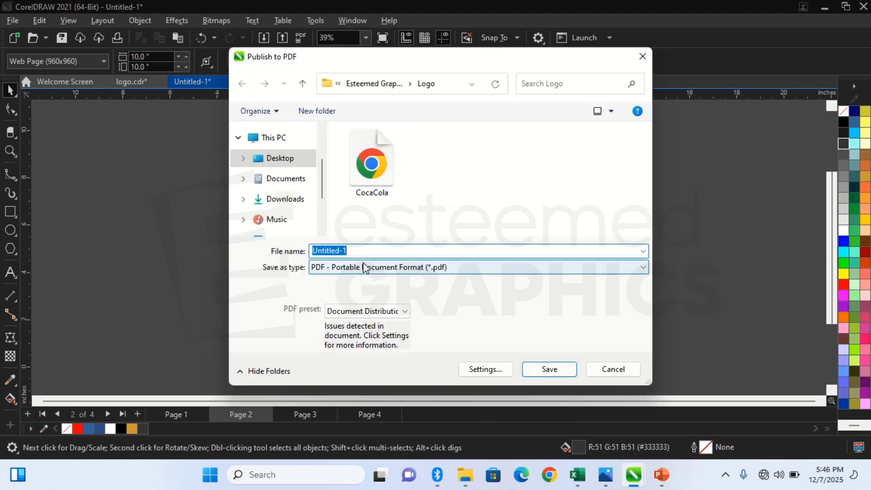
text(HP)
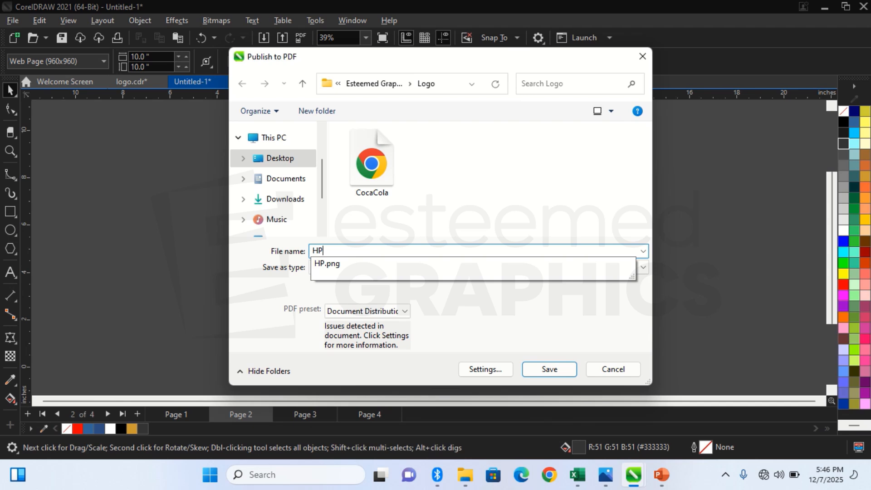
click(543, 369)
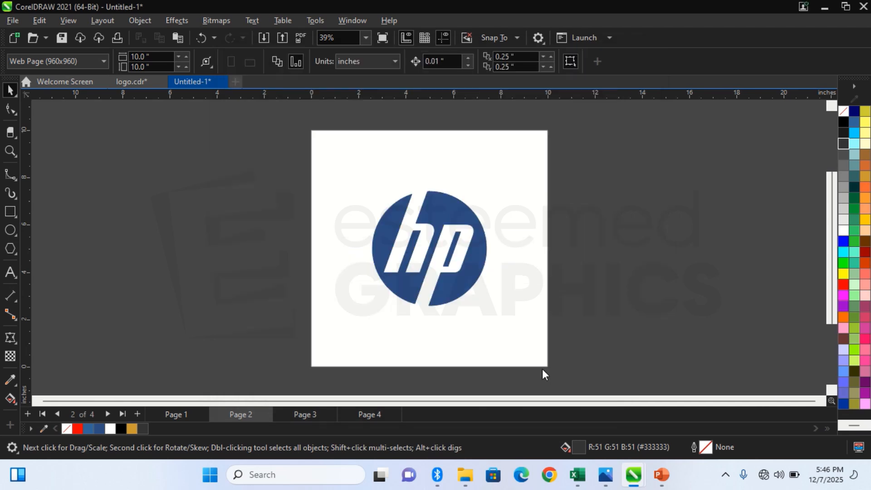
Step: Publish the Mercedes logo on page 3 as a PDF named Mercedes in the Logo folder
click(312, 414)
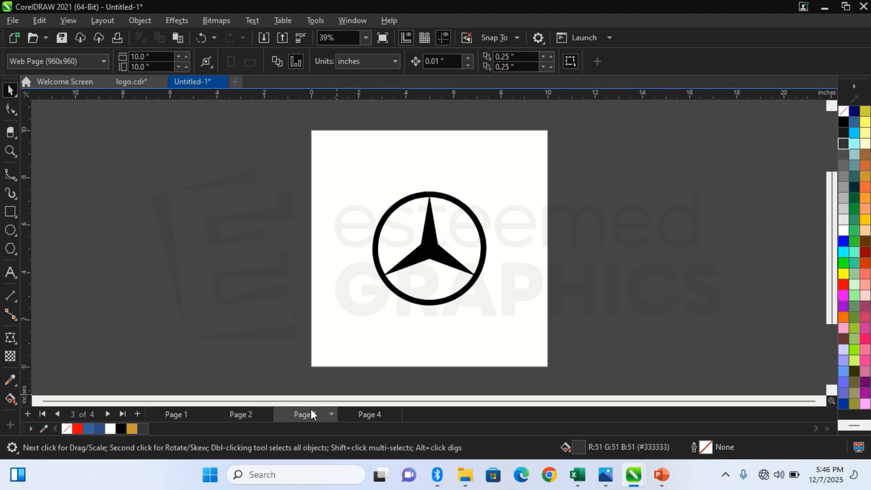
click(299, 39)
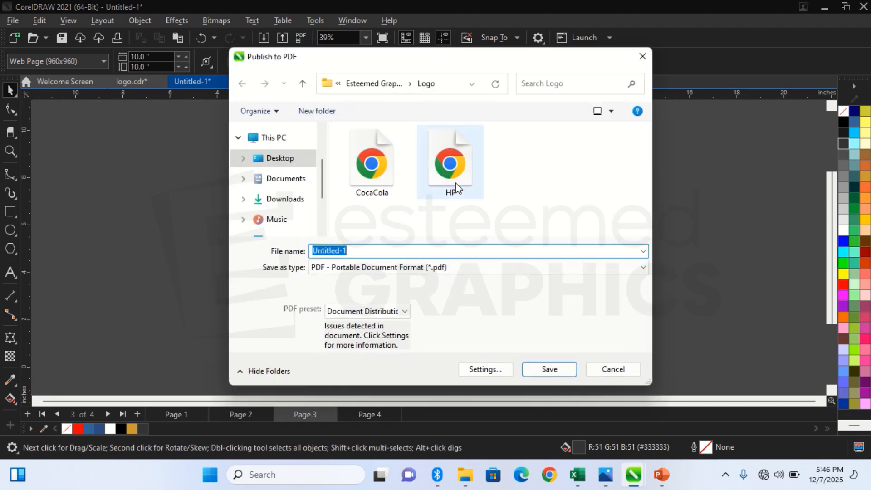
text(Me)
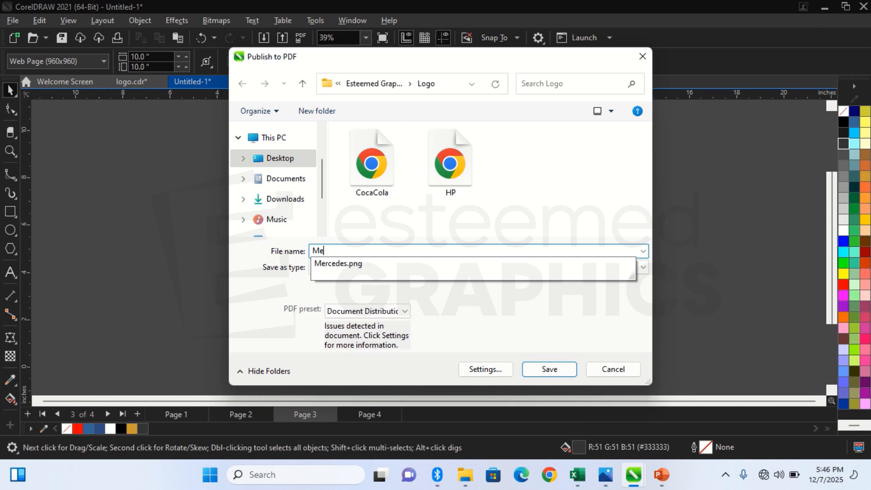
text(rcedes)
click(550, 370)
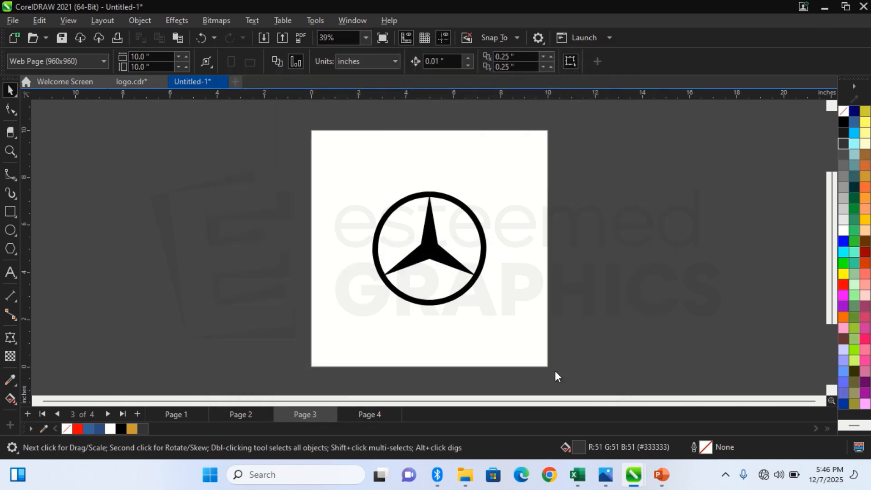
Step: Publish the logo on page 4 as a PDF named Lino Grey in the Logo folder, then clear the selection
click(381, 416)
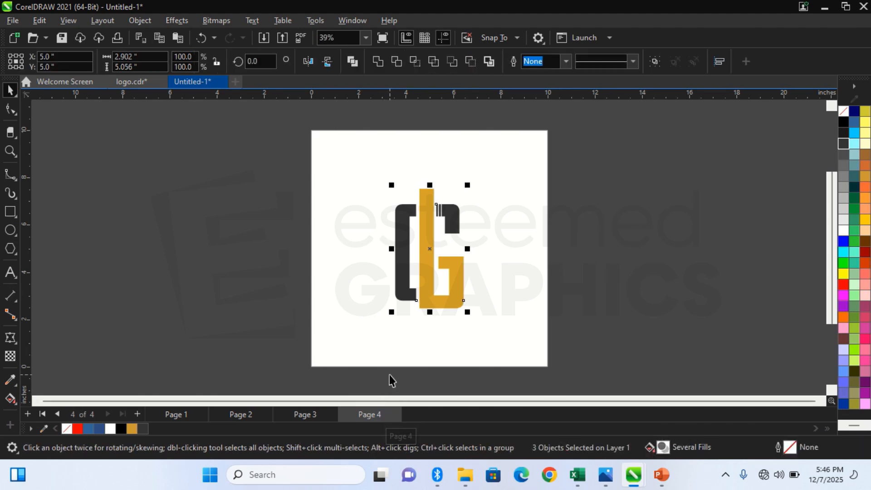
click(296, 36)
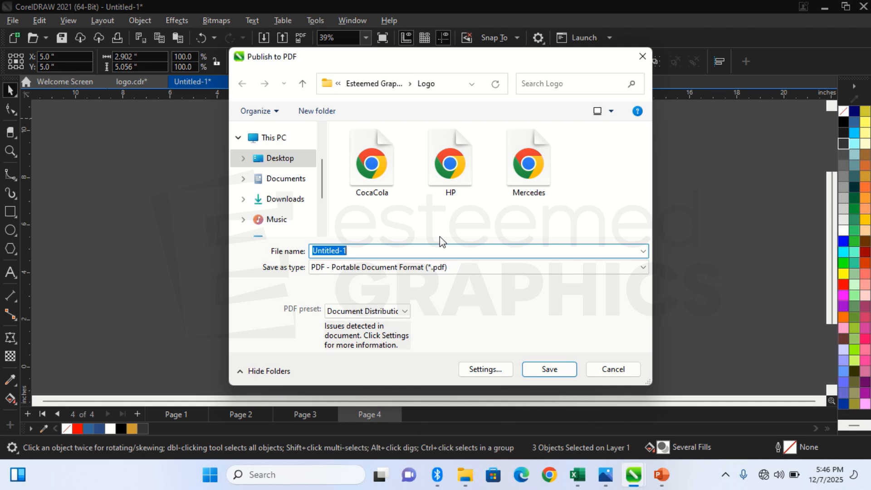
text(Lino )
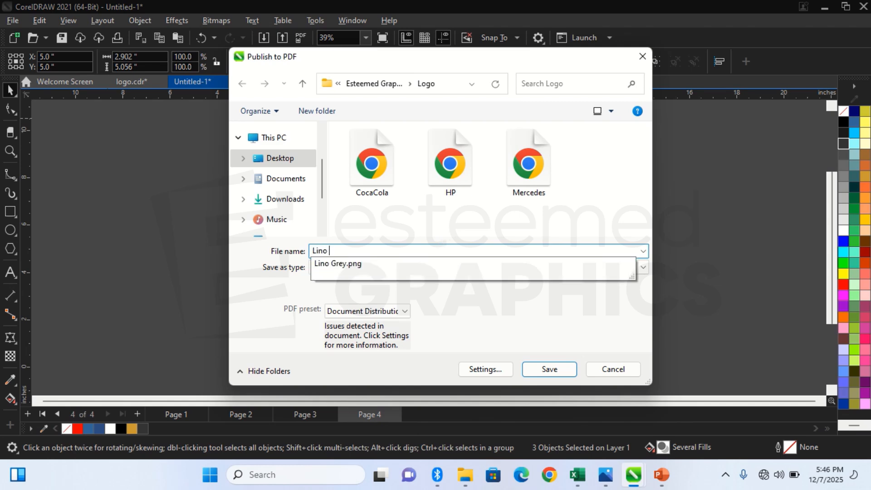
text(Grey)
click(546, 369)
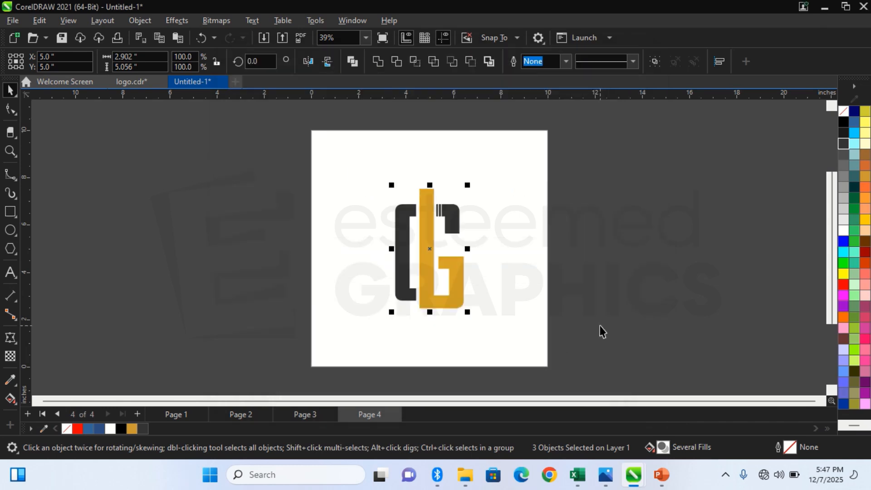
click(599, 326)
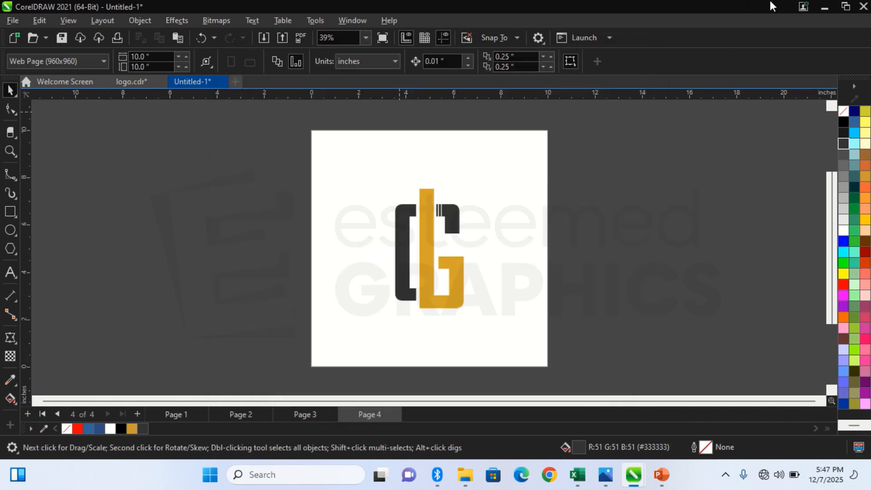
Step: Switch to the Logo folder in File Explorer and review the CocaCola and HP PDFs, closing each one
click(822, 9)
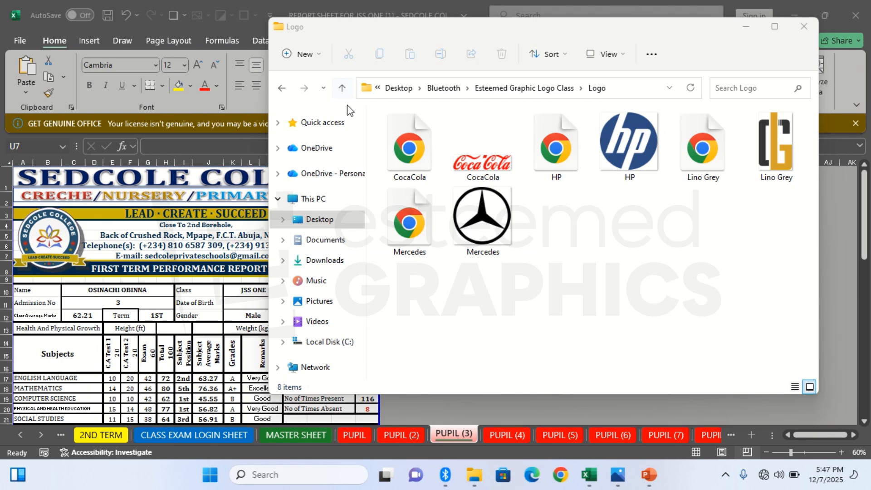
double_click(404, 162)
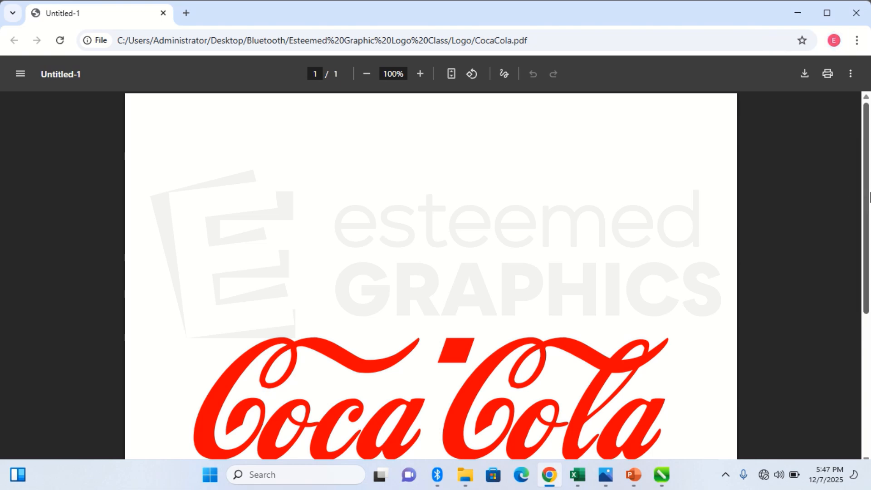
scroll(869, 258, down, 4)
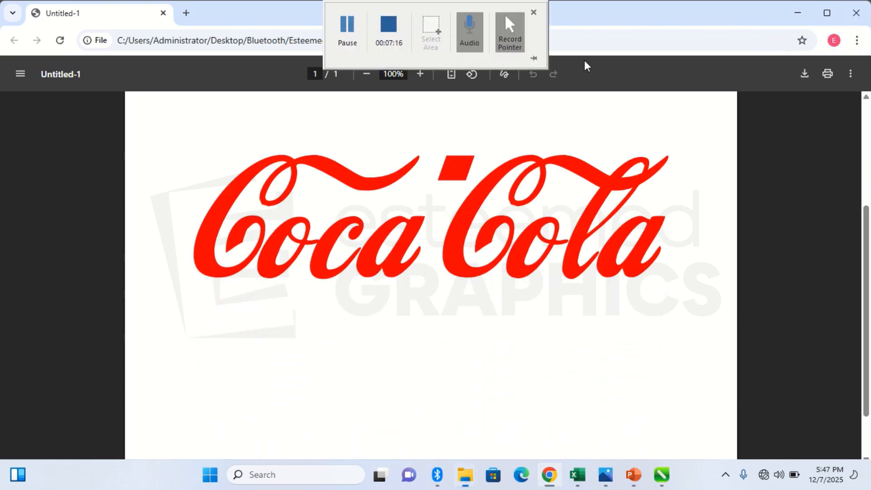
click(856, 13)
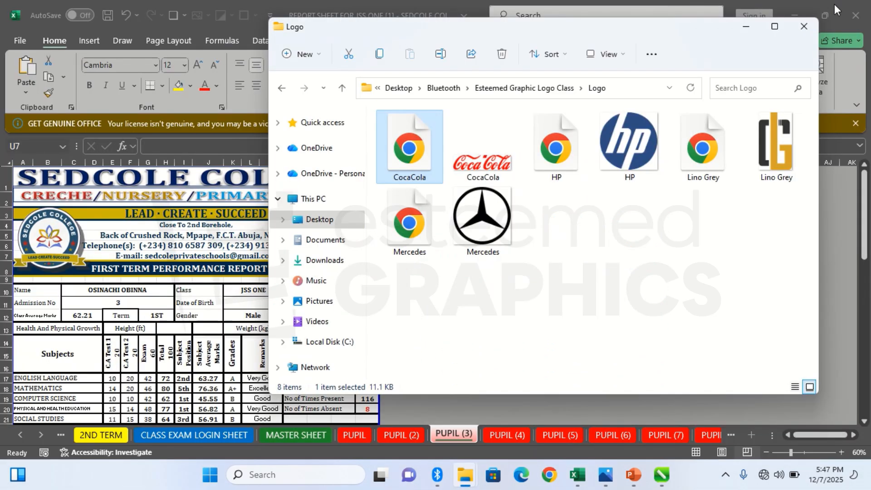
click(553, 136)
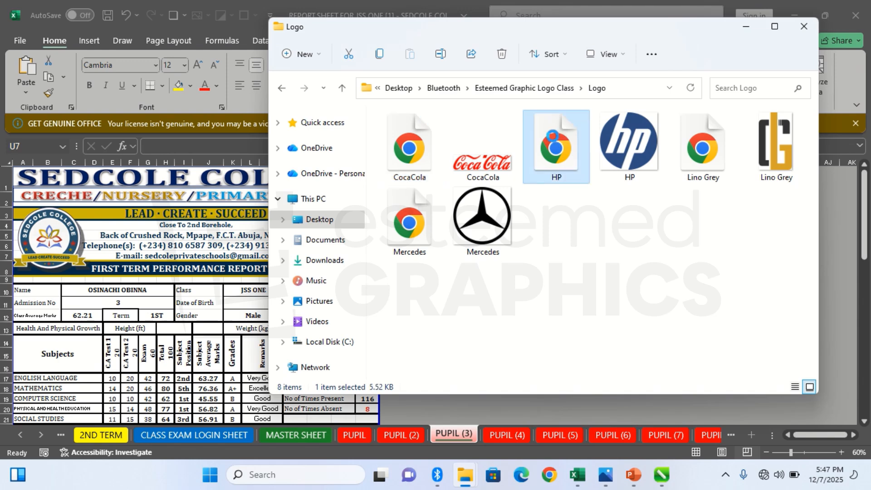
double_click(554, 136)
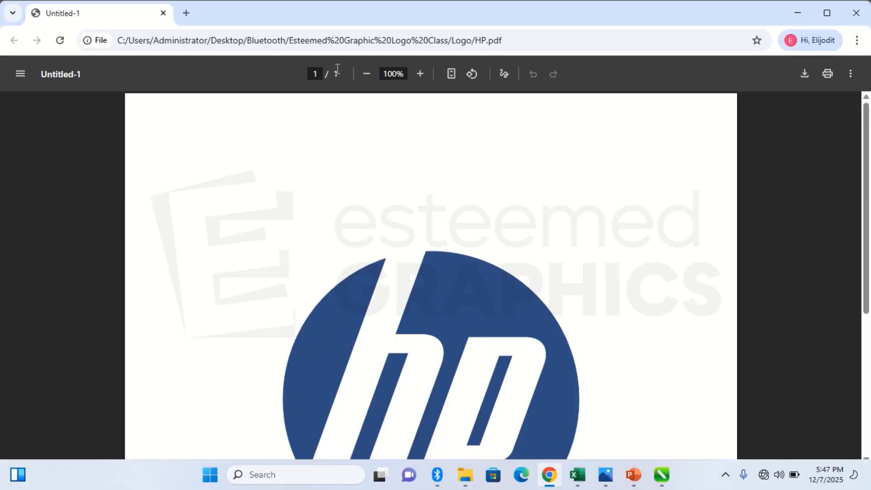
drag(867, 306, 868, 447)
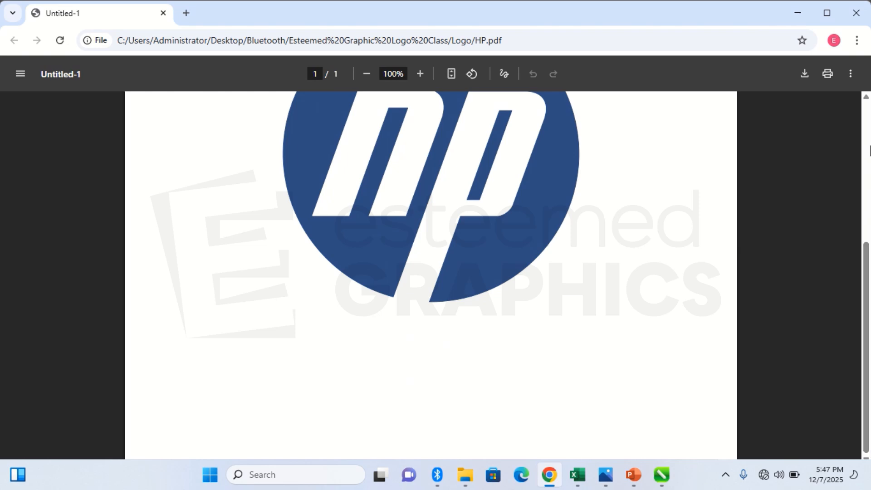
click(857, 13)
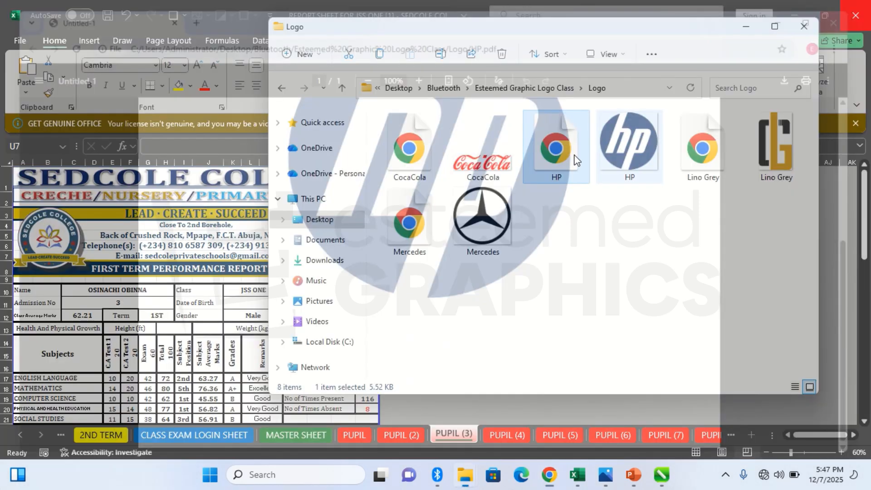
Step: Review the Mercedes and Lino Grey PDFs, closing each one, and close the Logo folder window
double_click(431, 231)
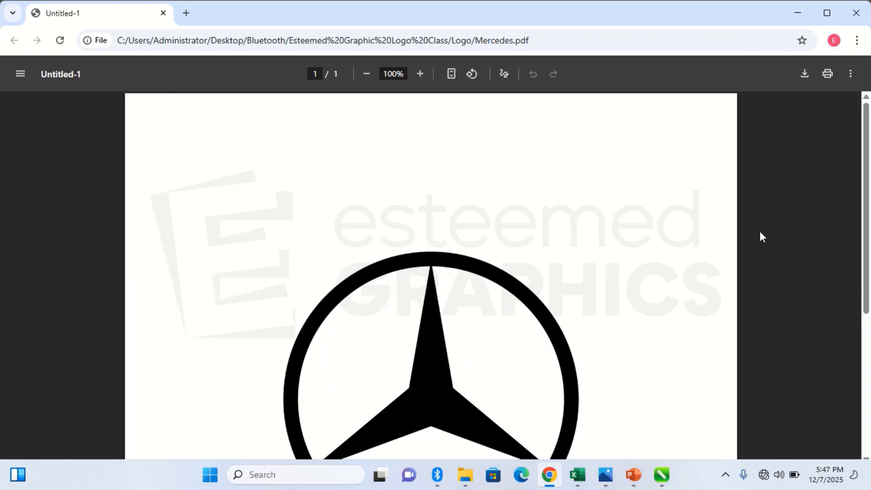
scroll(854, 264, down, 4)
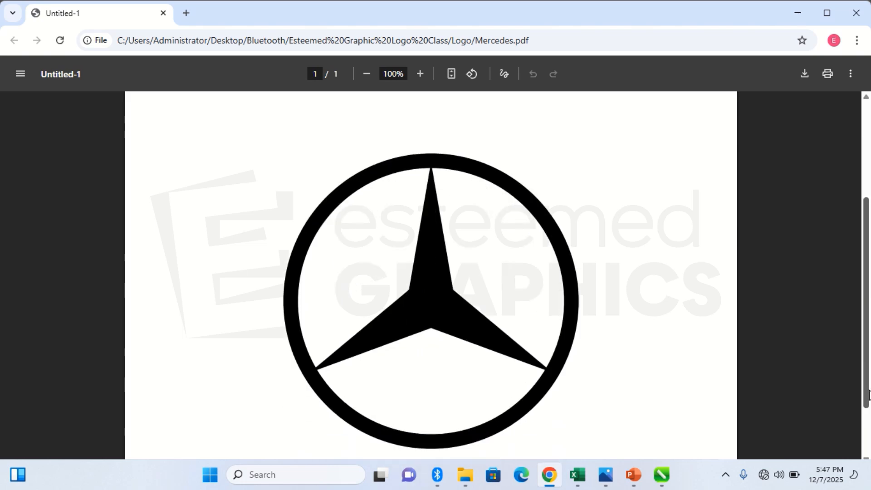
click(859, 17)
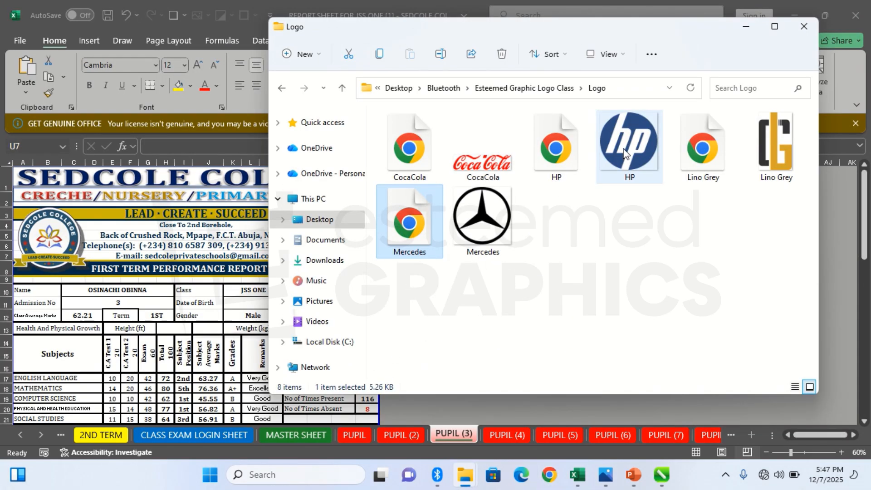
double_click(683, 151)
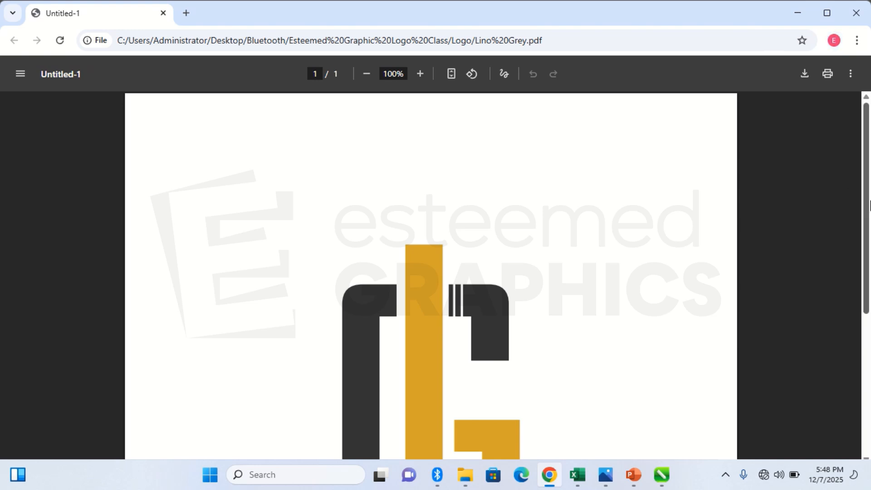
drag(867, 239, 869, 351)
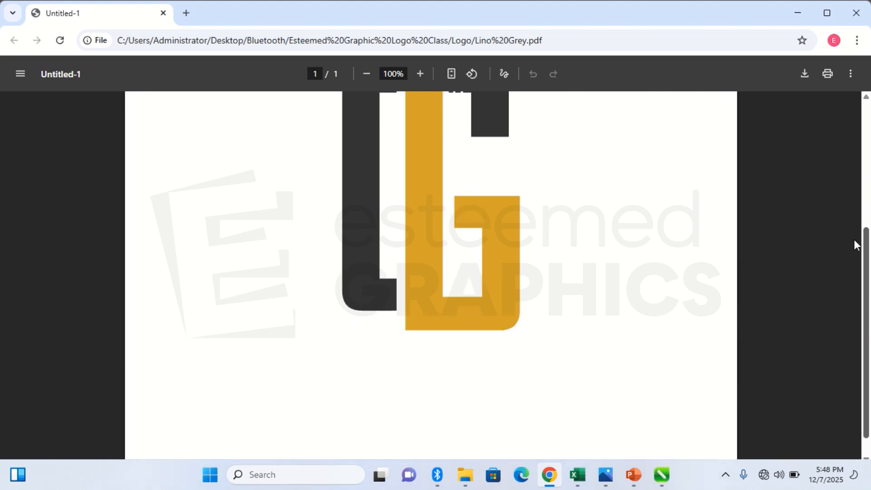
scroll(837, 180, up, 5)
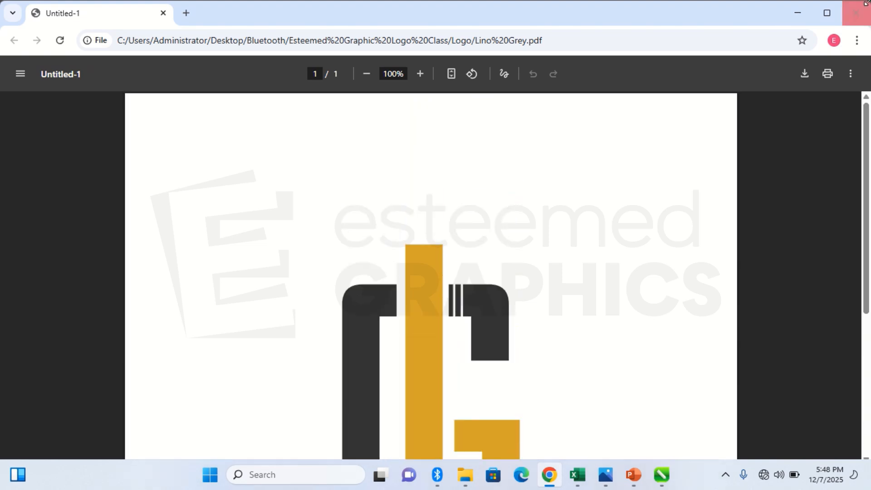
click(856, 13)
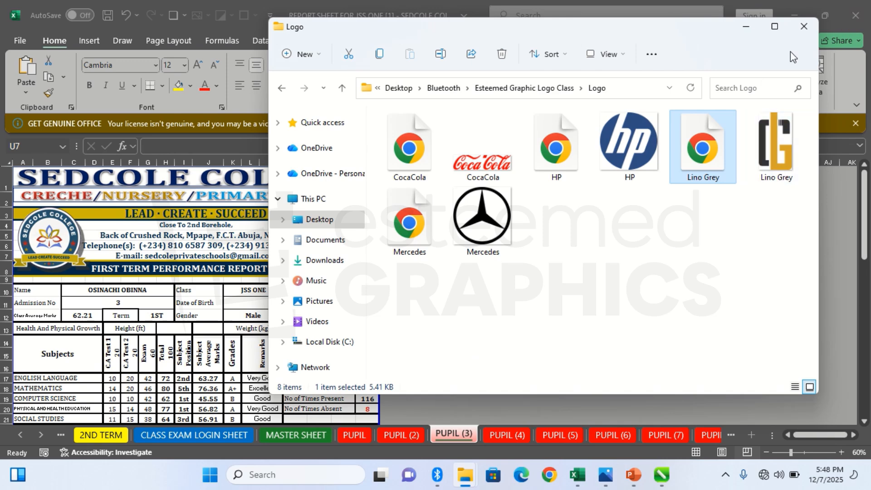
click(804, 26)
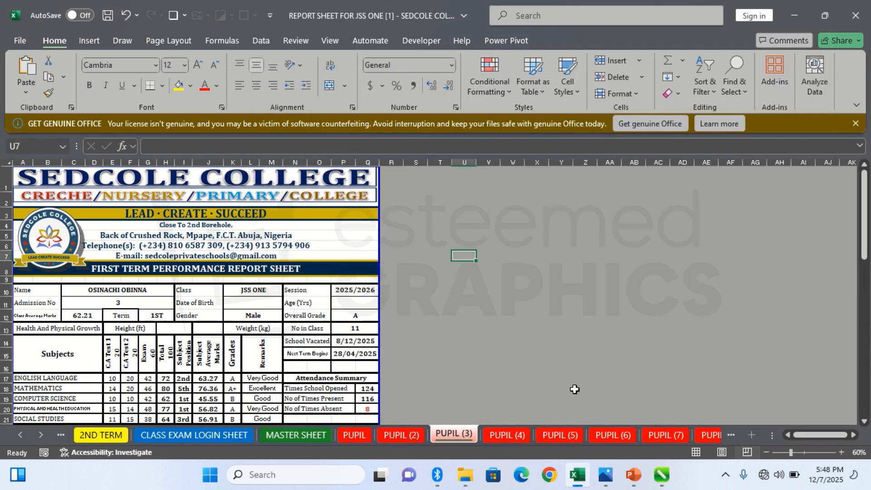
Step: Switch to CorelDRAW, view all the logos in logo.cdr, and return to the Untitled-1 document
click(663, 476)
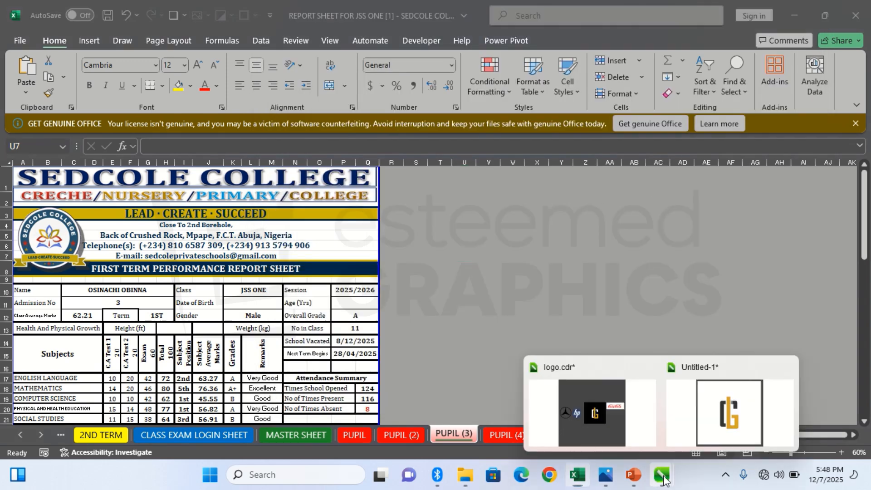
click(624, 434)
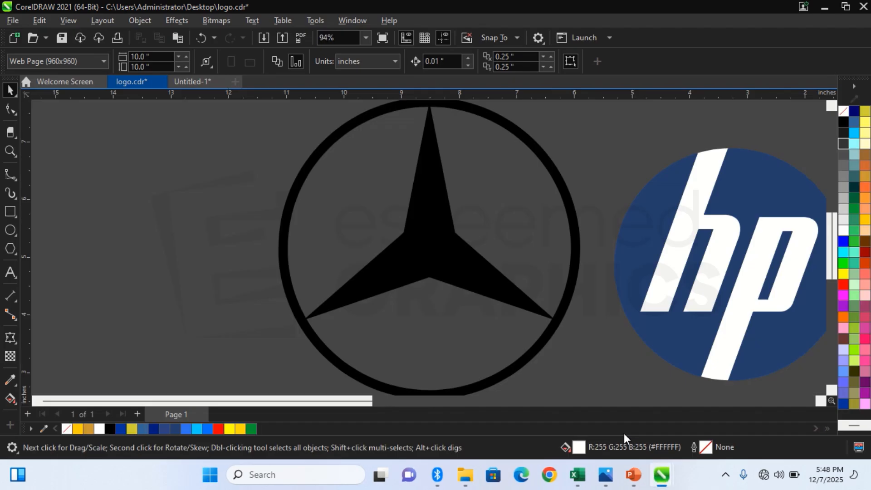
key(shift+F4)
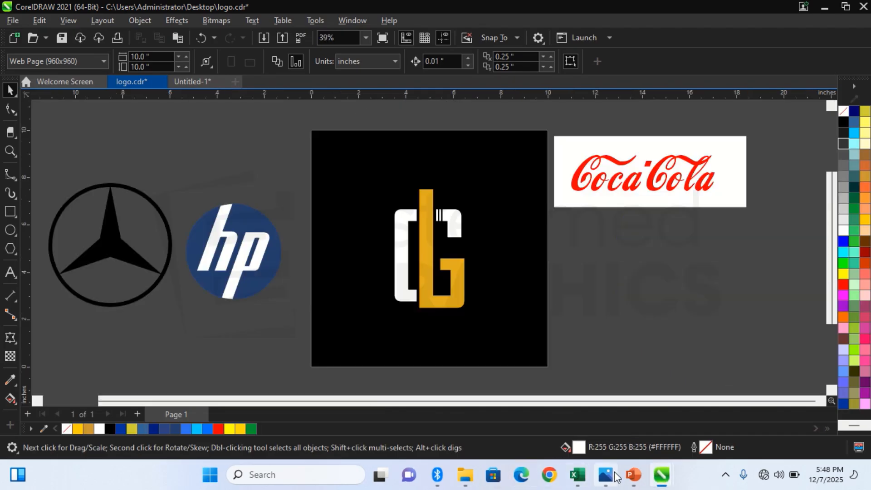
click(193, 82)
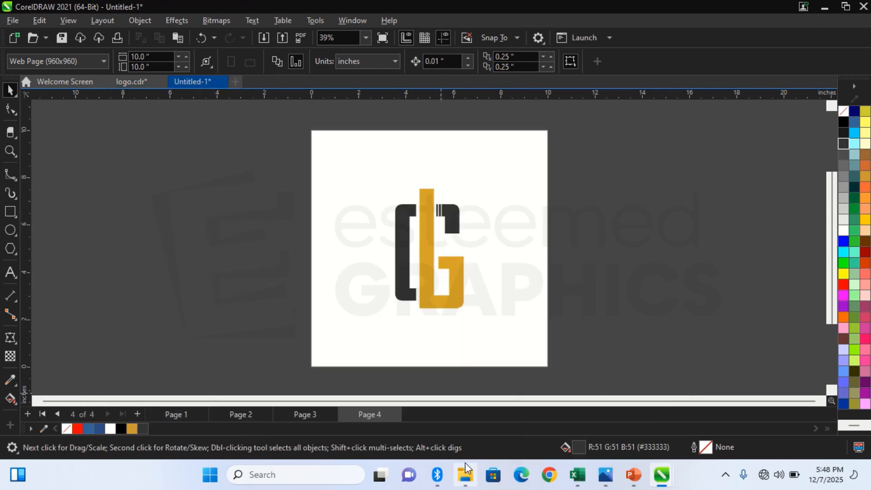
click(465, 476)
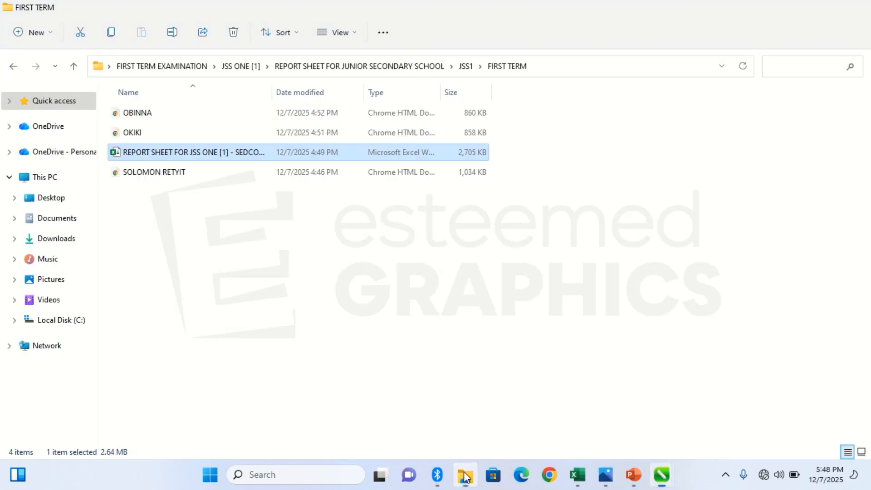
click(465, 476)
click(465, 476)
click(465, 476)
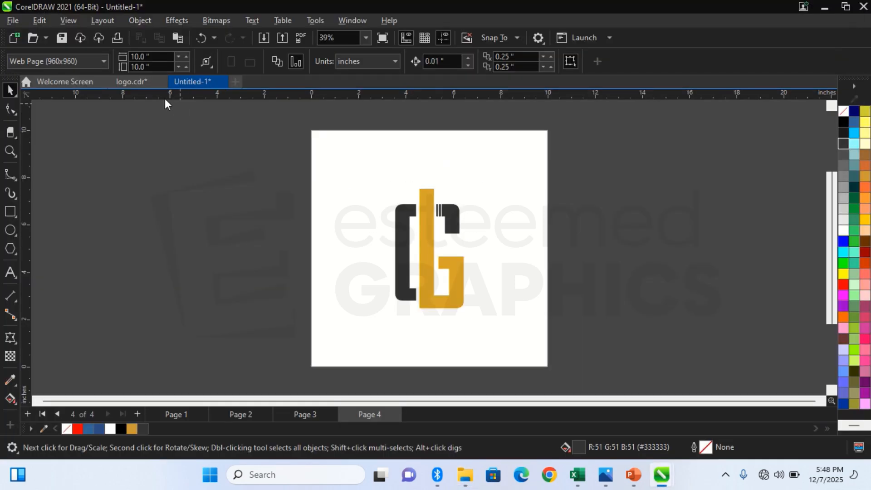
click(135, 83)
click(185, 88)
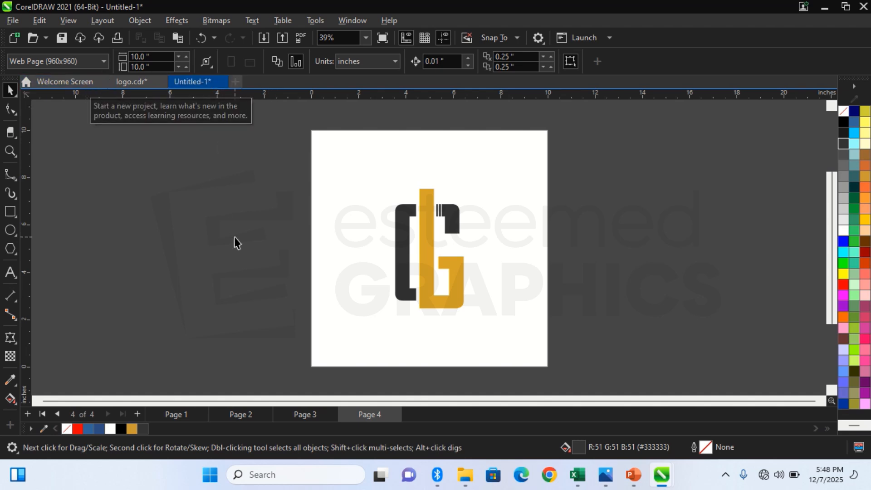
Step: Browse to the Bluetooth folder on the Desktop in File Explorer and return to the Untitled-1 document in CorelDRAW
click(465, 475)
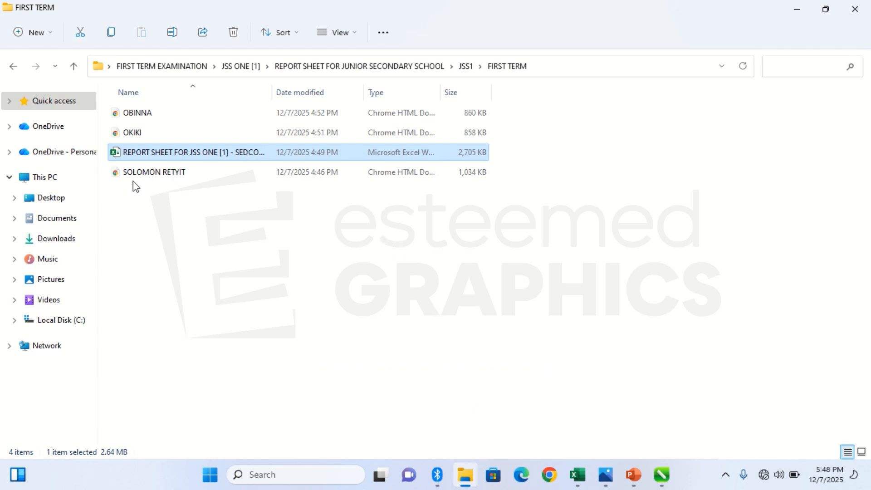
click(56, 204)
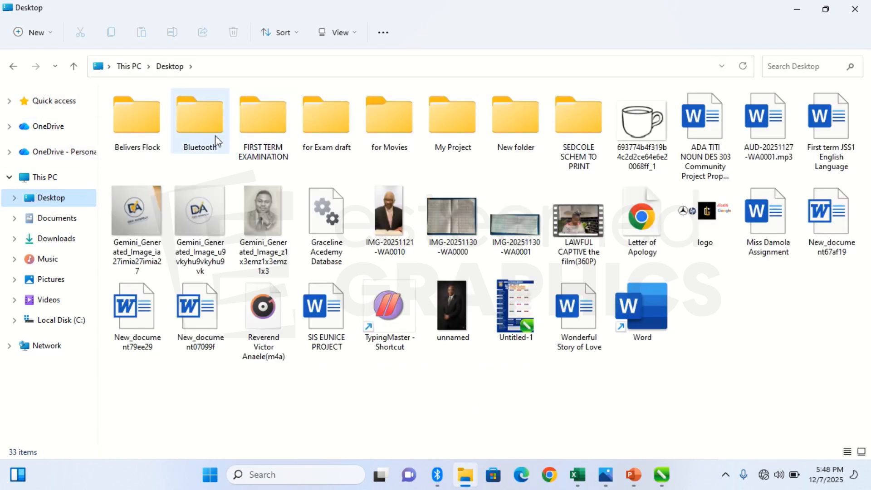
click(215, 135)
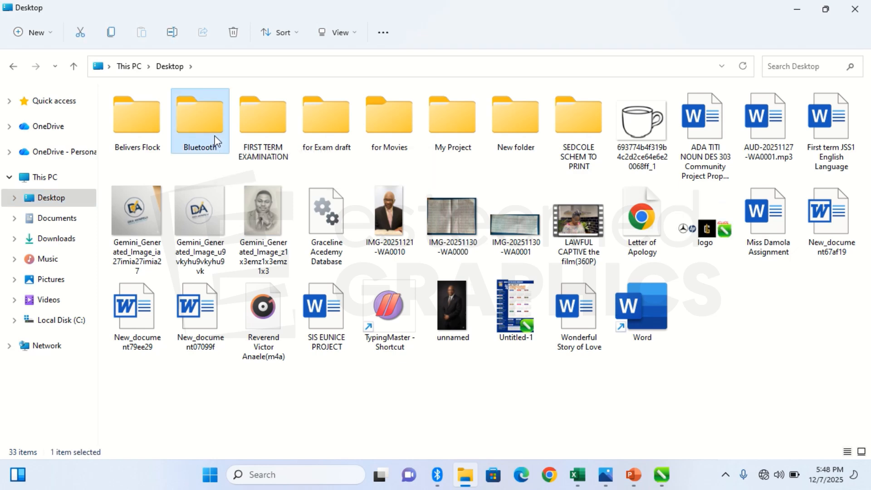
double_click(214, 137)
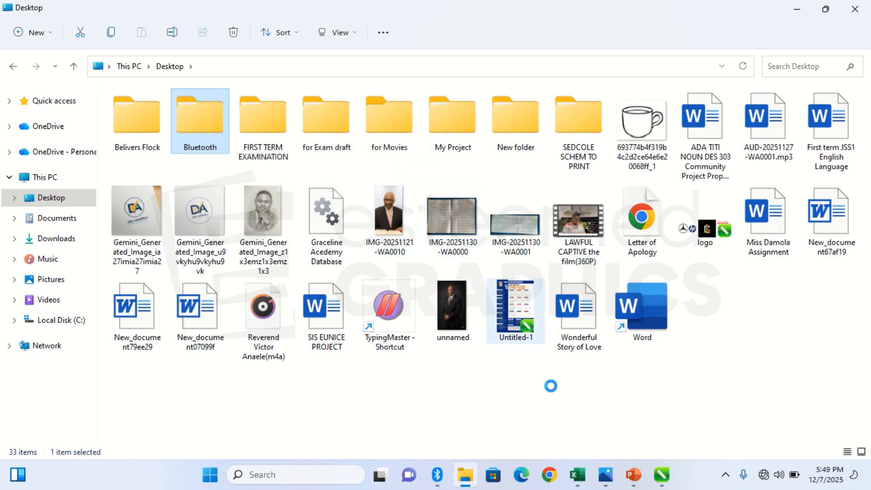
click(667, 478)
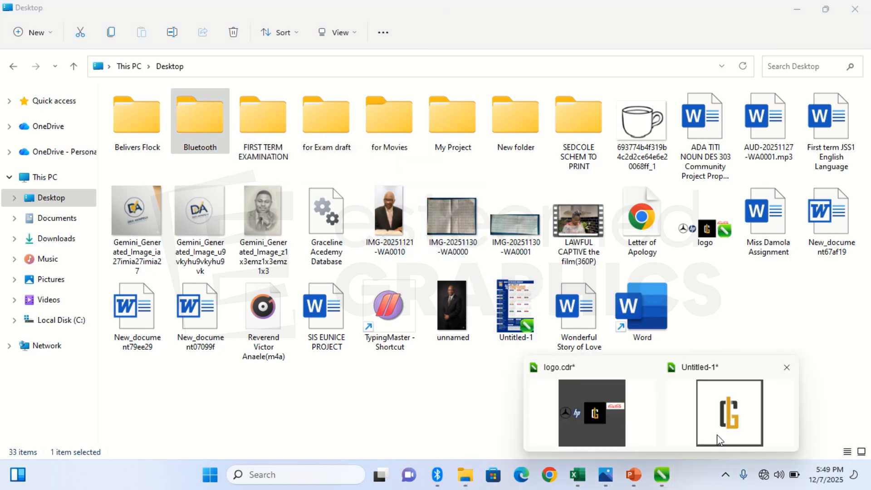
click(719, 439)
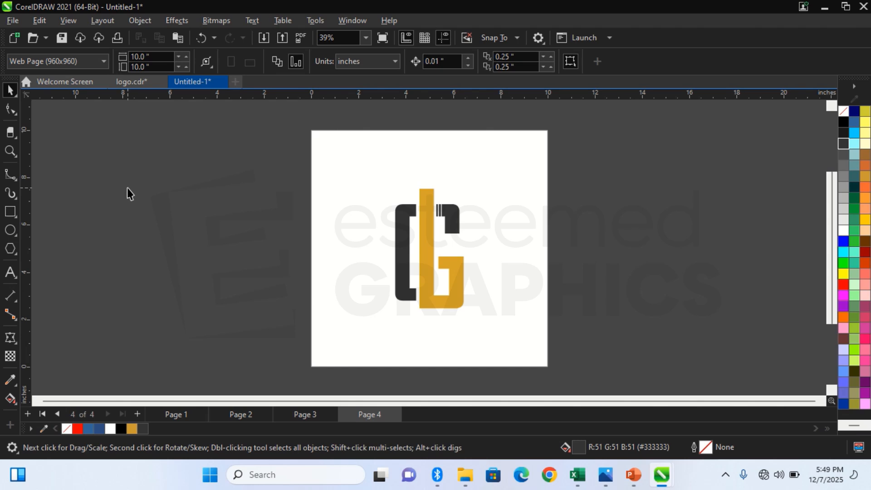
Step: Add a blank page after page 4 of the Untitled-1 document
click(13, 21)
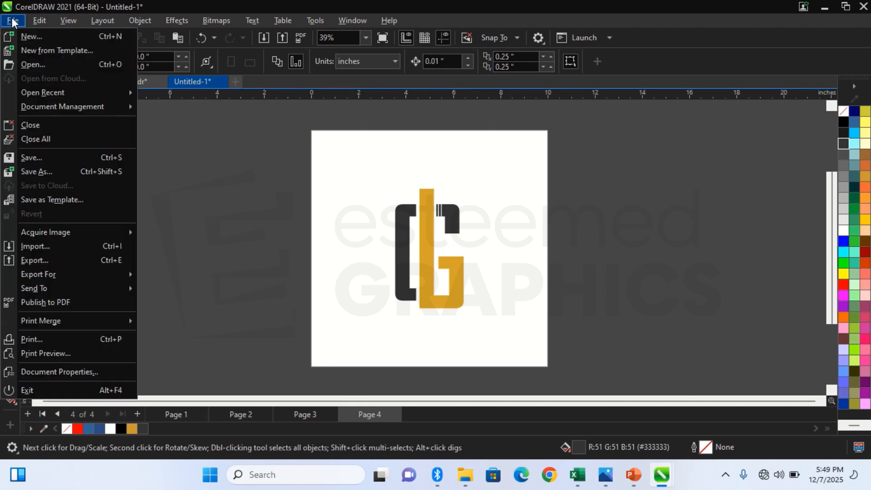
mouse_move(39, 21)
click(171, 114)
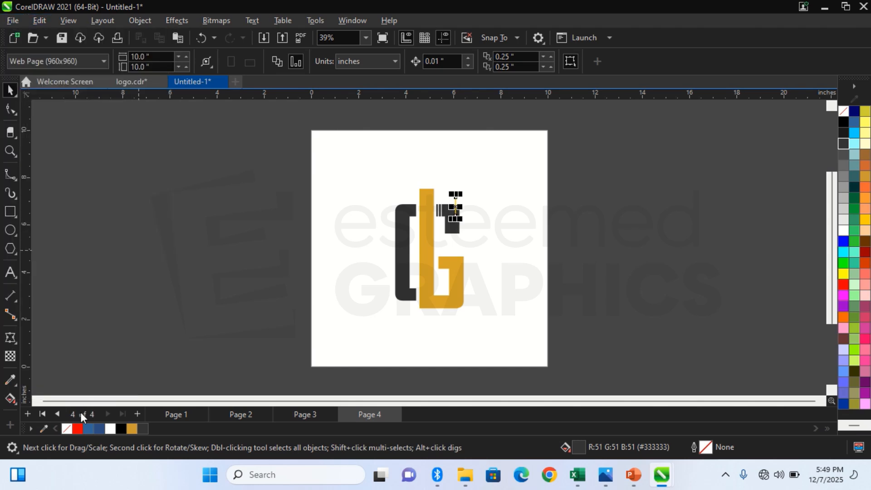
click(138, 413)
Step: Start an import and browse from the Desktop through the Bluetooth folder to the Logo folder
click(13, 21)
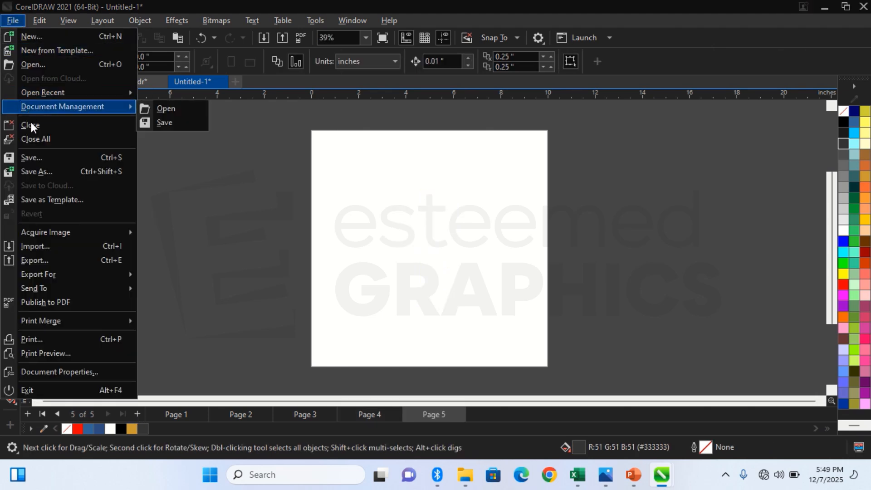
click(42, 253)
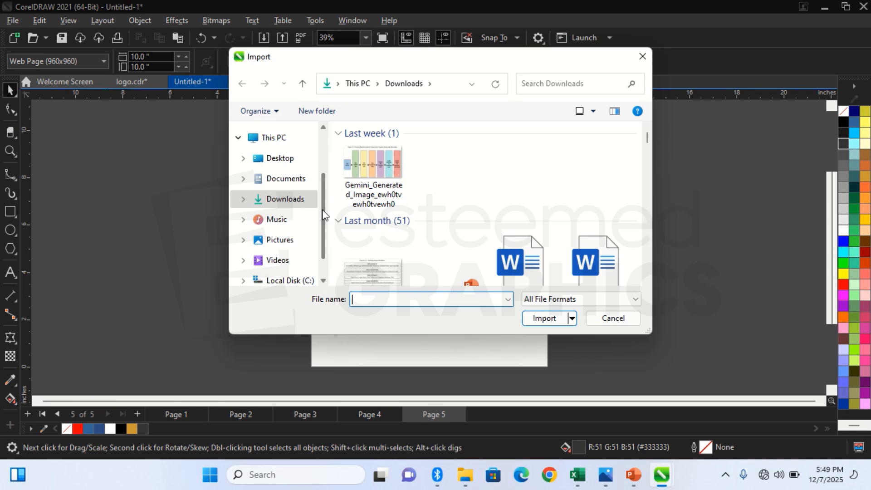
drag(324, 212, 326, 160)
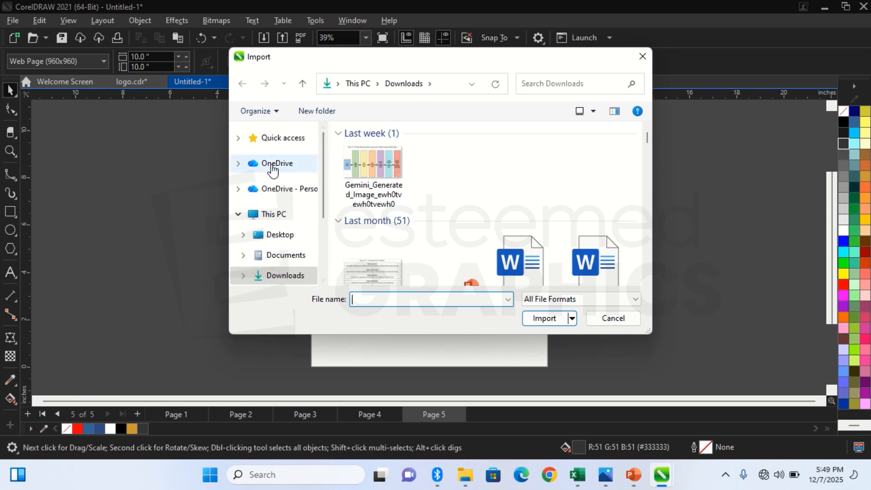
click(283, 138)
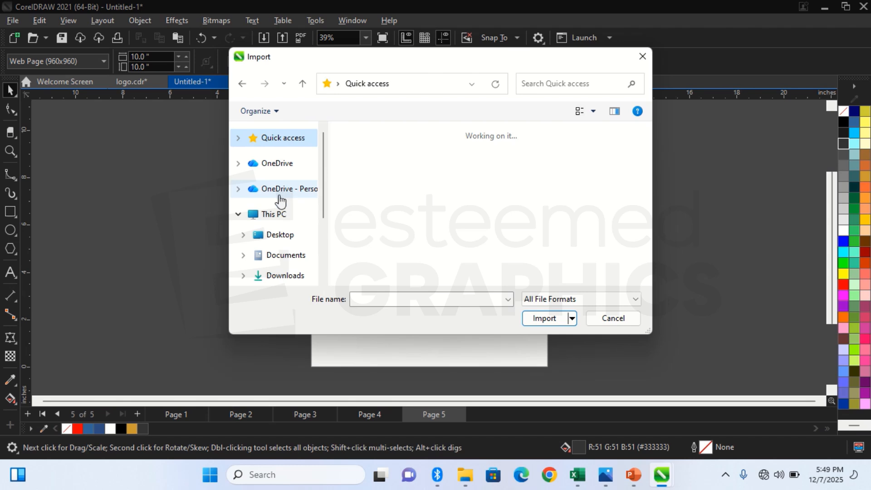
click(273, 234)
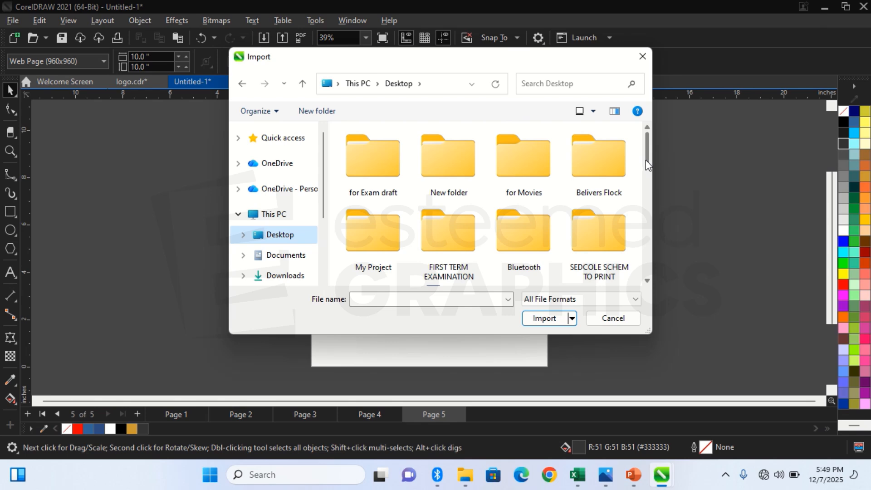
scroll(648, 166, down, 2)
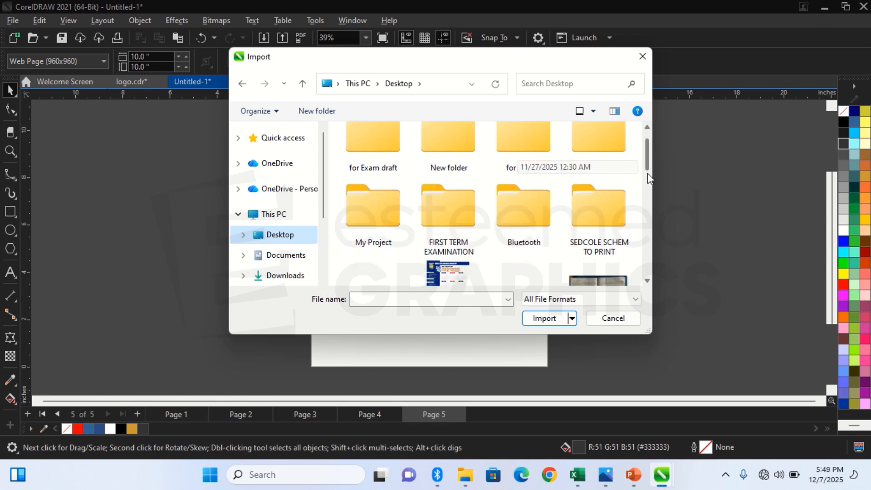
double_click(543, 189)
double_click(458, 197)
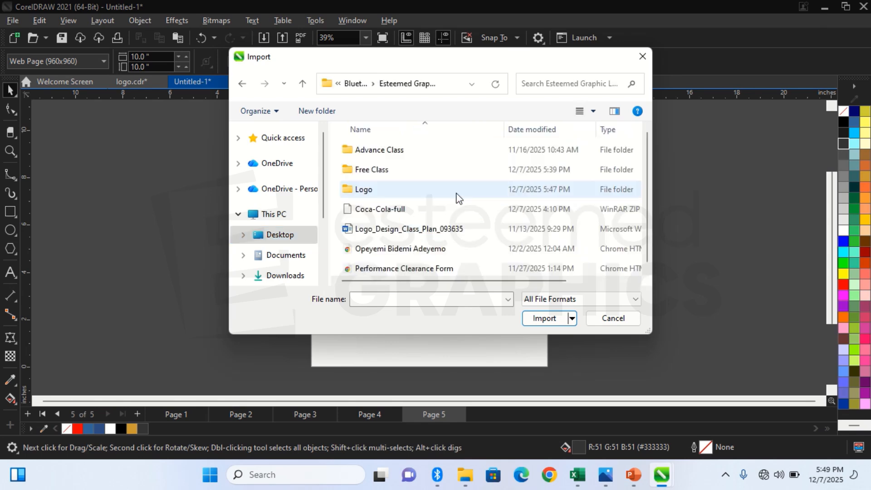
double_click(381, 192)
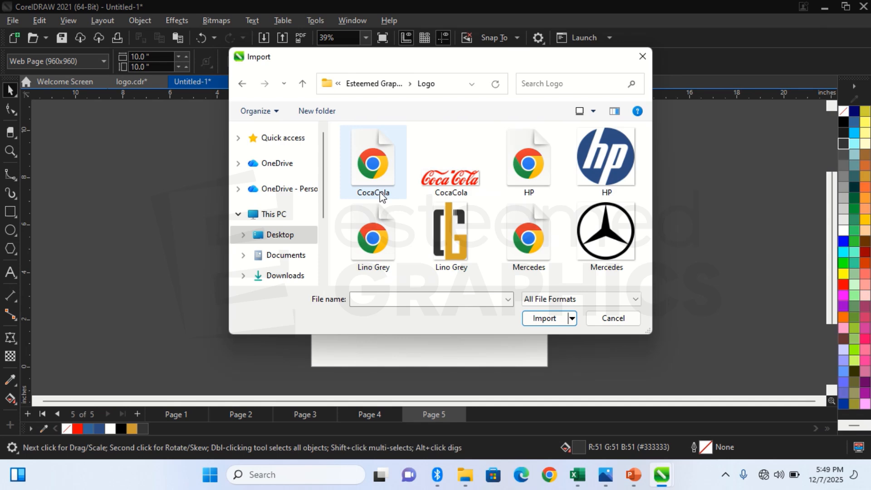
Step: Import the CocaCola, Lino Grey, Mercedes and HP PNG files together from the Logo folder
click(436, 188)
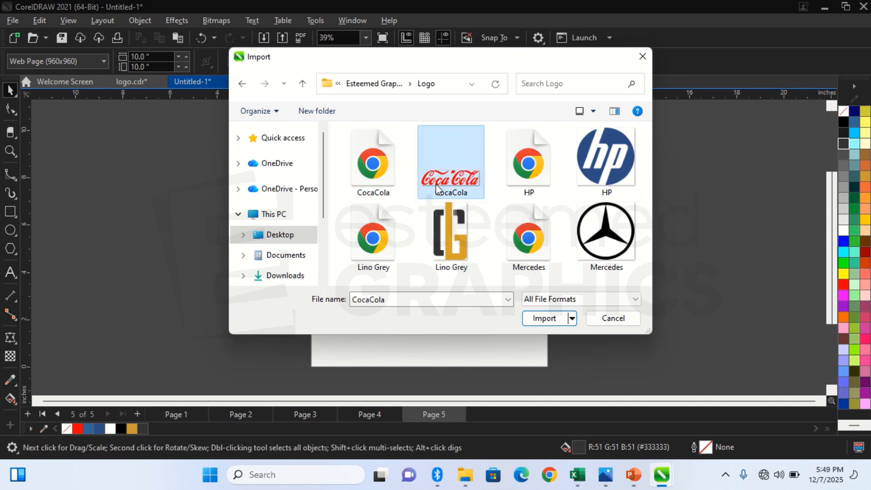
ctrl+click(462, 244)
ctrl+click(583, 246)
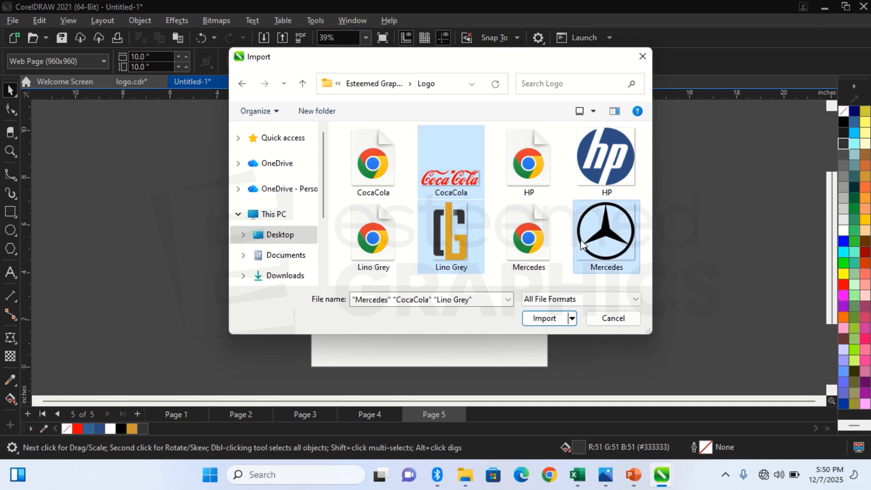
ctrl+click(601, 177)
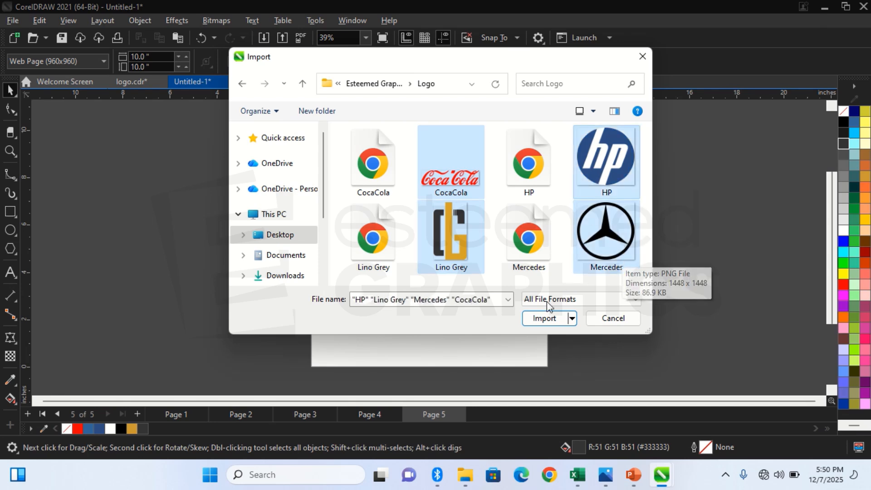
click(539, 319)
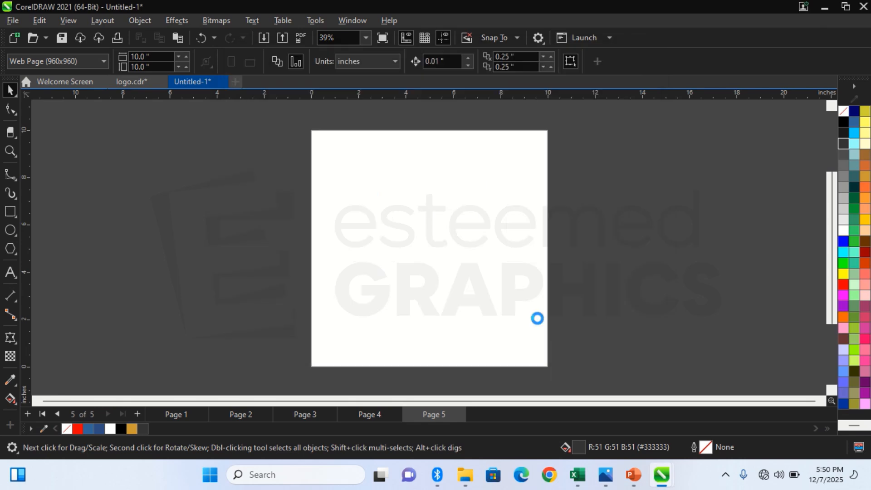
Step: Place the CocaCola, HP, Lino Grey and Mercedes images around the page's left edge, sizing Mercedes about 3.86 in and Lino Grey about 2.45 by 4.27 in
drag(228, 146, 430, 302)
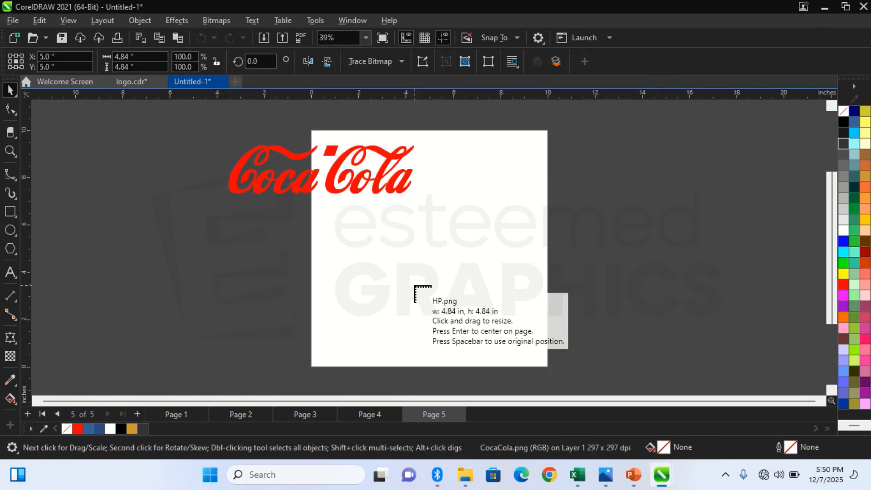
drag(241, 216, 439, 285)
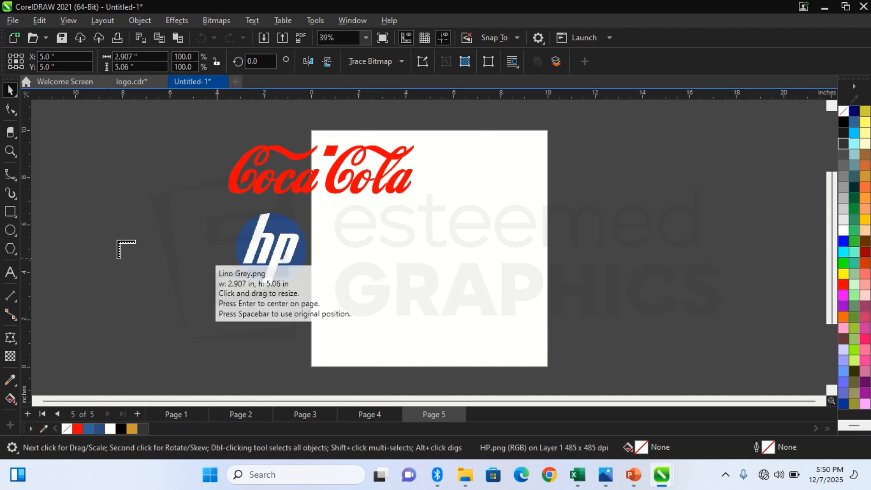
drag(89, 203, 332, 344)
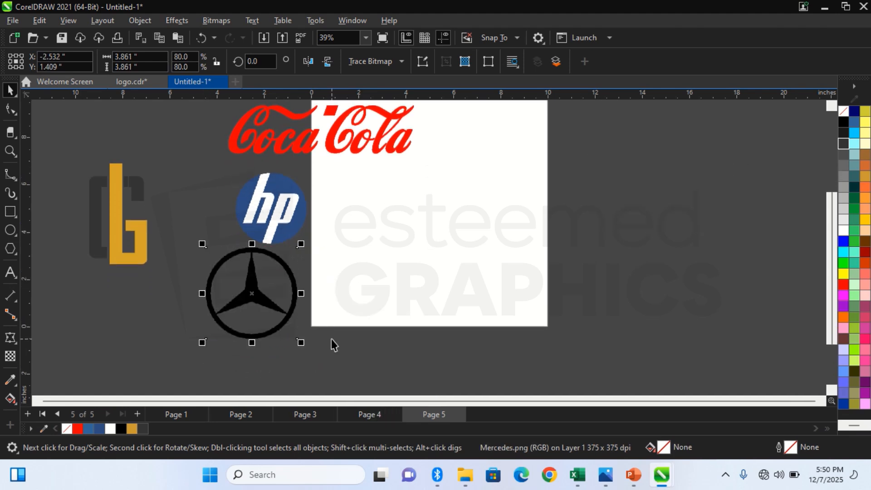
scroll(331, 339, up, 1)
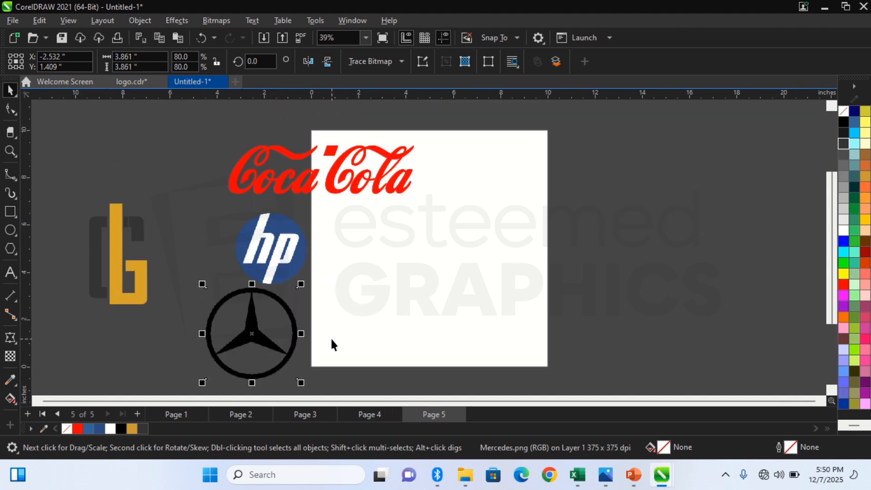
Step: Move Coca-Cola to the top of page 5 with HP and Mercedes side by side below, scaling Mercedes to about 3.51 in
click(349, 164)
drag(348, 164, 456, 167)
drag(287, 231, 376, 261)
drag(246, 352, 463, 263)
drag(526, 199, 522, 207)
click(494, 232)
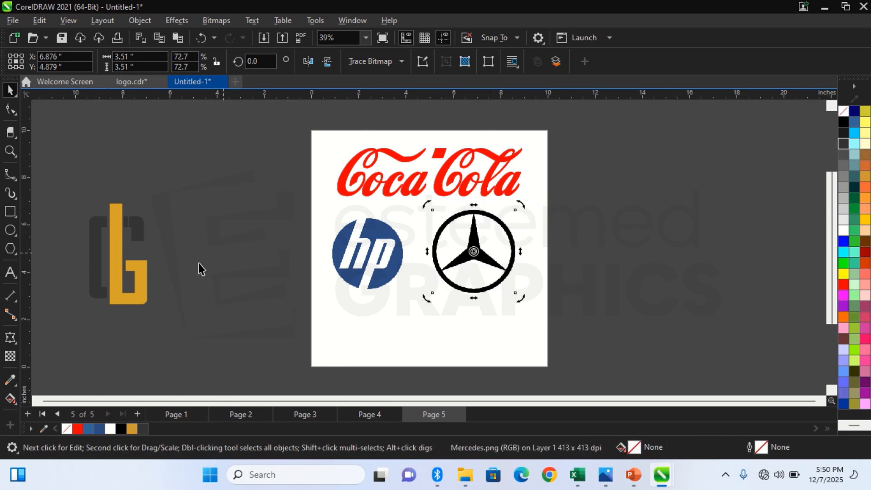
Step: Move the Lino Grey logo onto page 5 below HP and Mercedes, scale it to about 1.6 by 2.78 in, and deselect it
click(131, 272)
drag(45, 305, 45, 307)
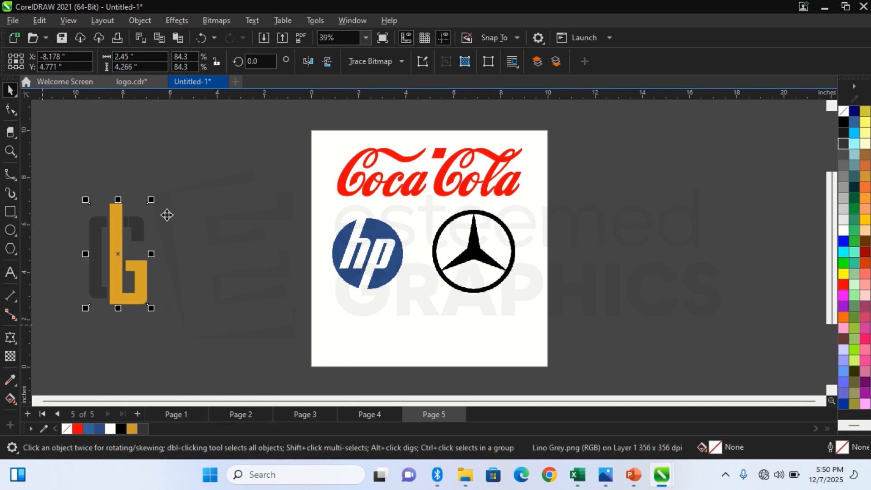
drag(116, 239, 436, 279)
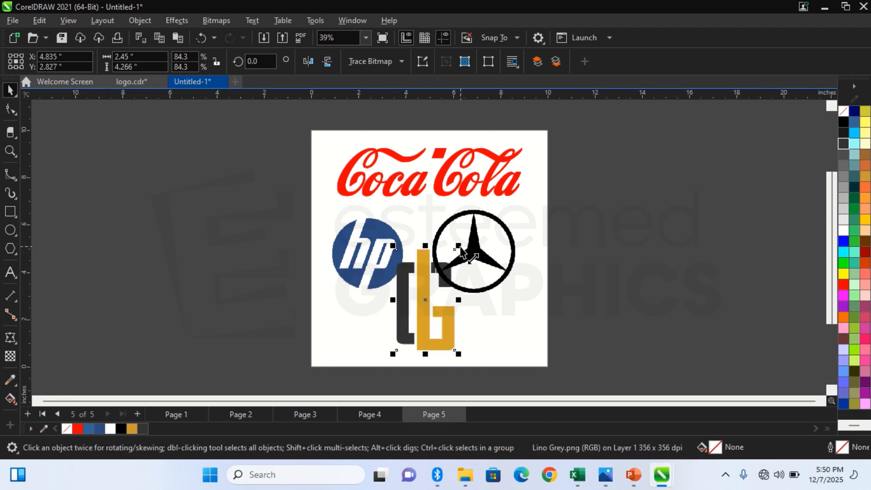
drag(459, 246, 418, 297)
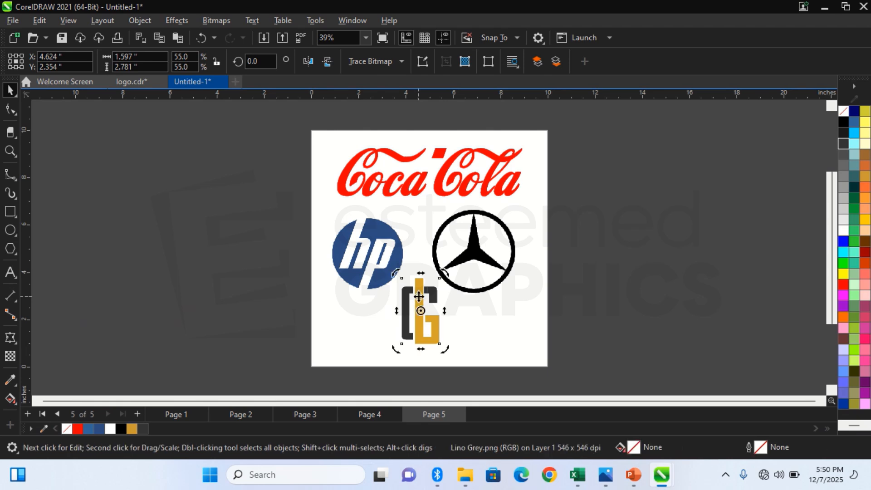
click(563, 290)
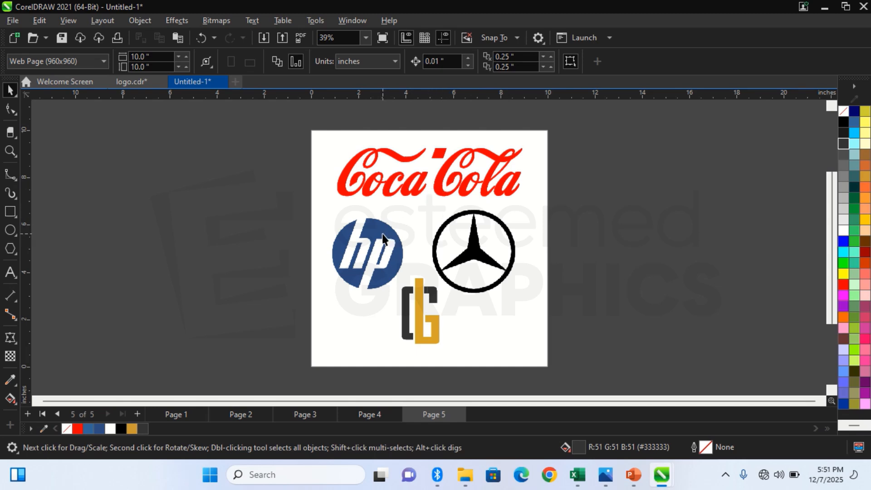
Step: Select the Mercedes logo image on page 5
click(477, 250)
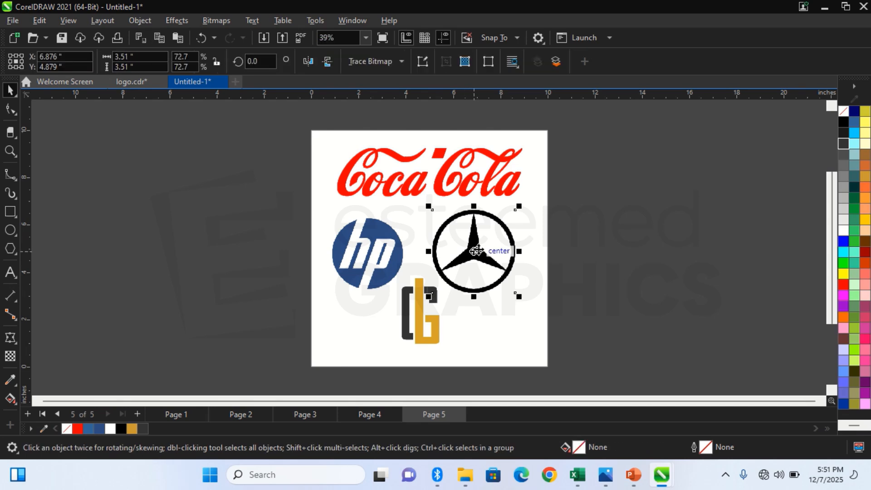